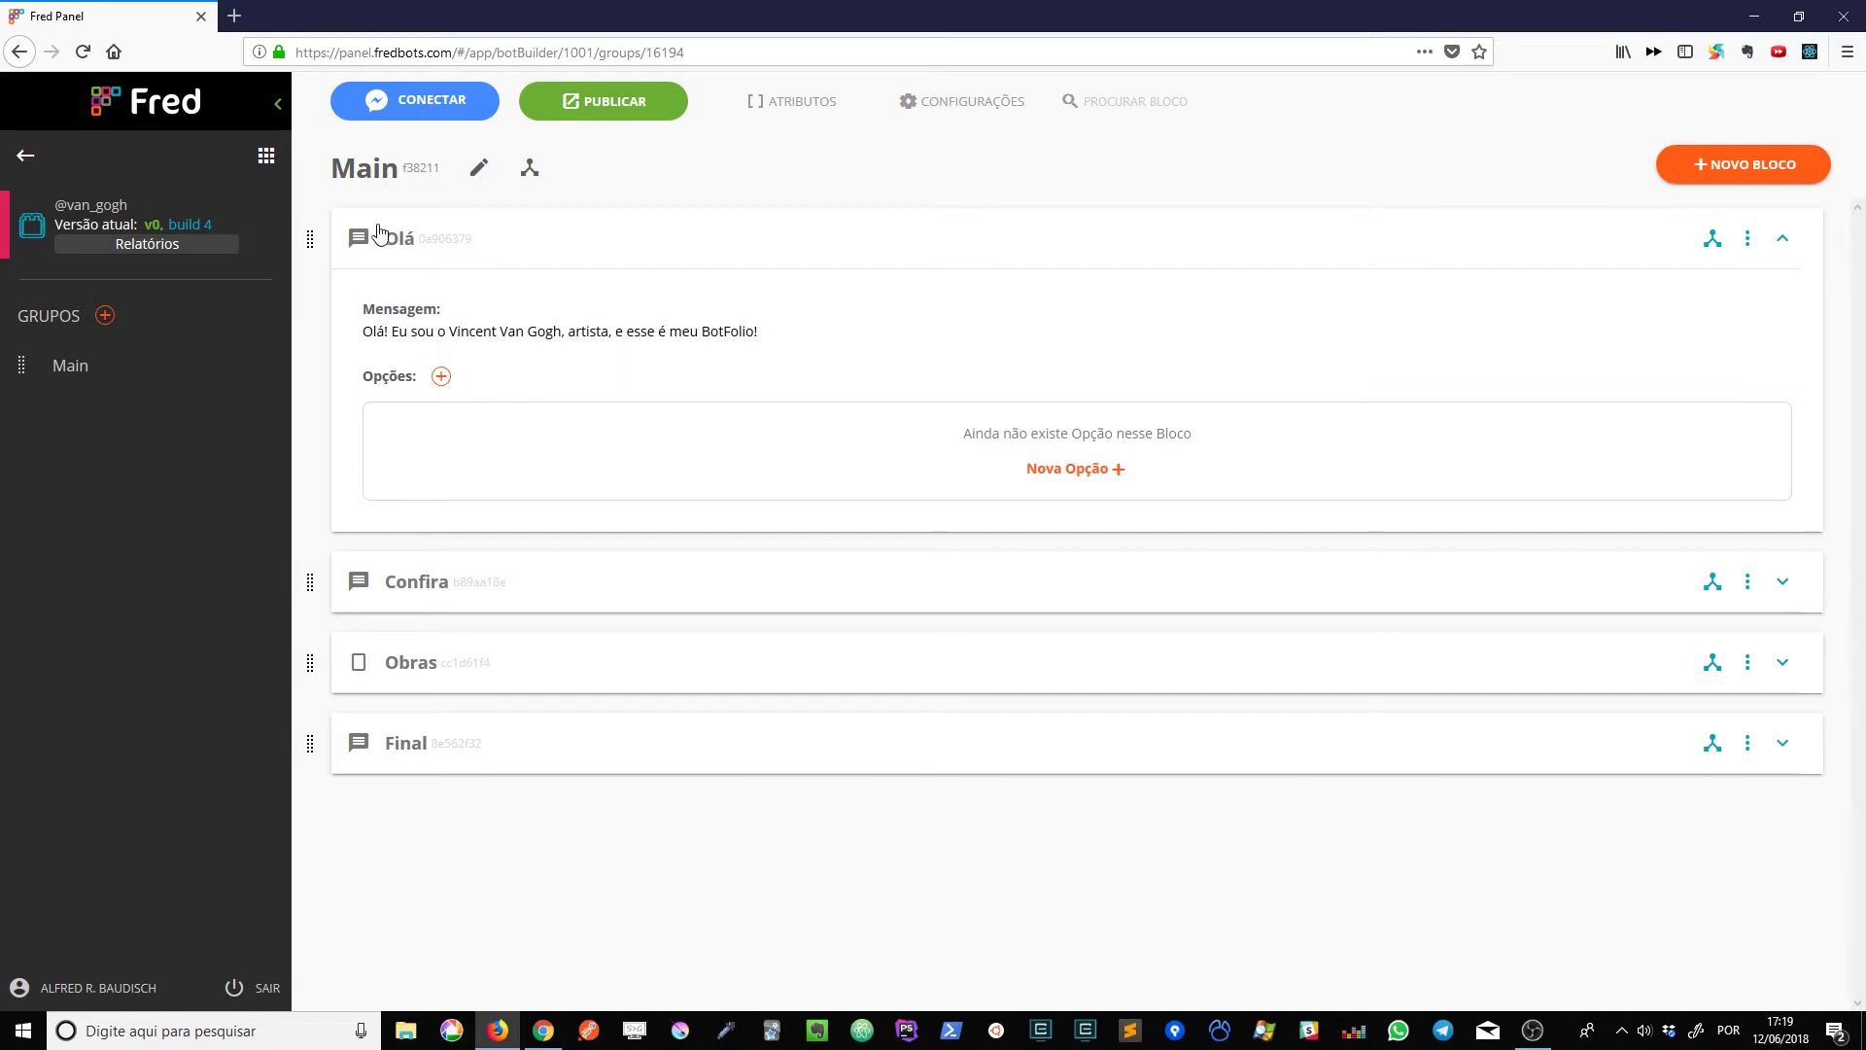
# Step: Open the Olá text block and add a comma after "Olá" in its message
pyautogui.click(463, 252)
pyautogui.click(815, 444)
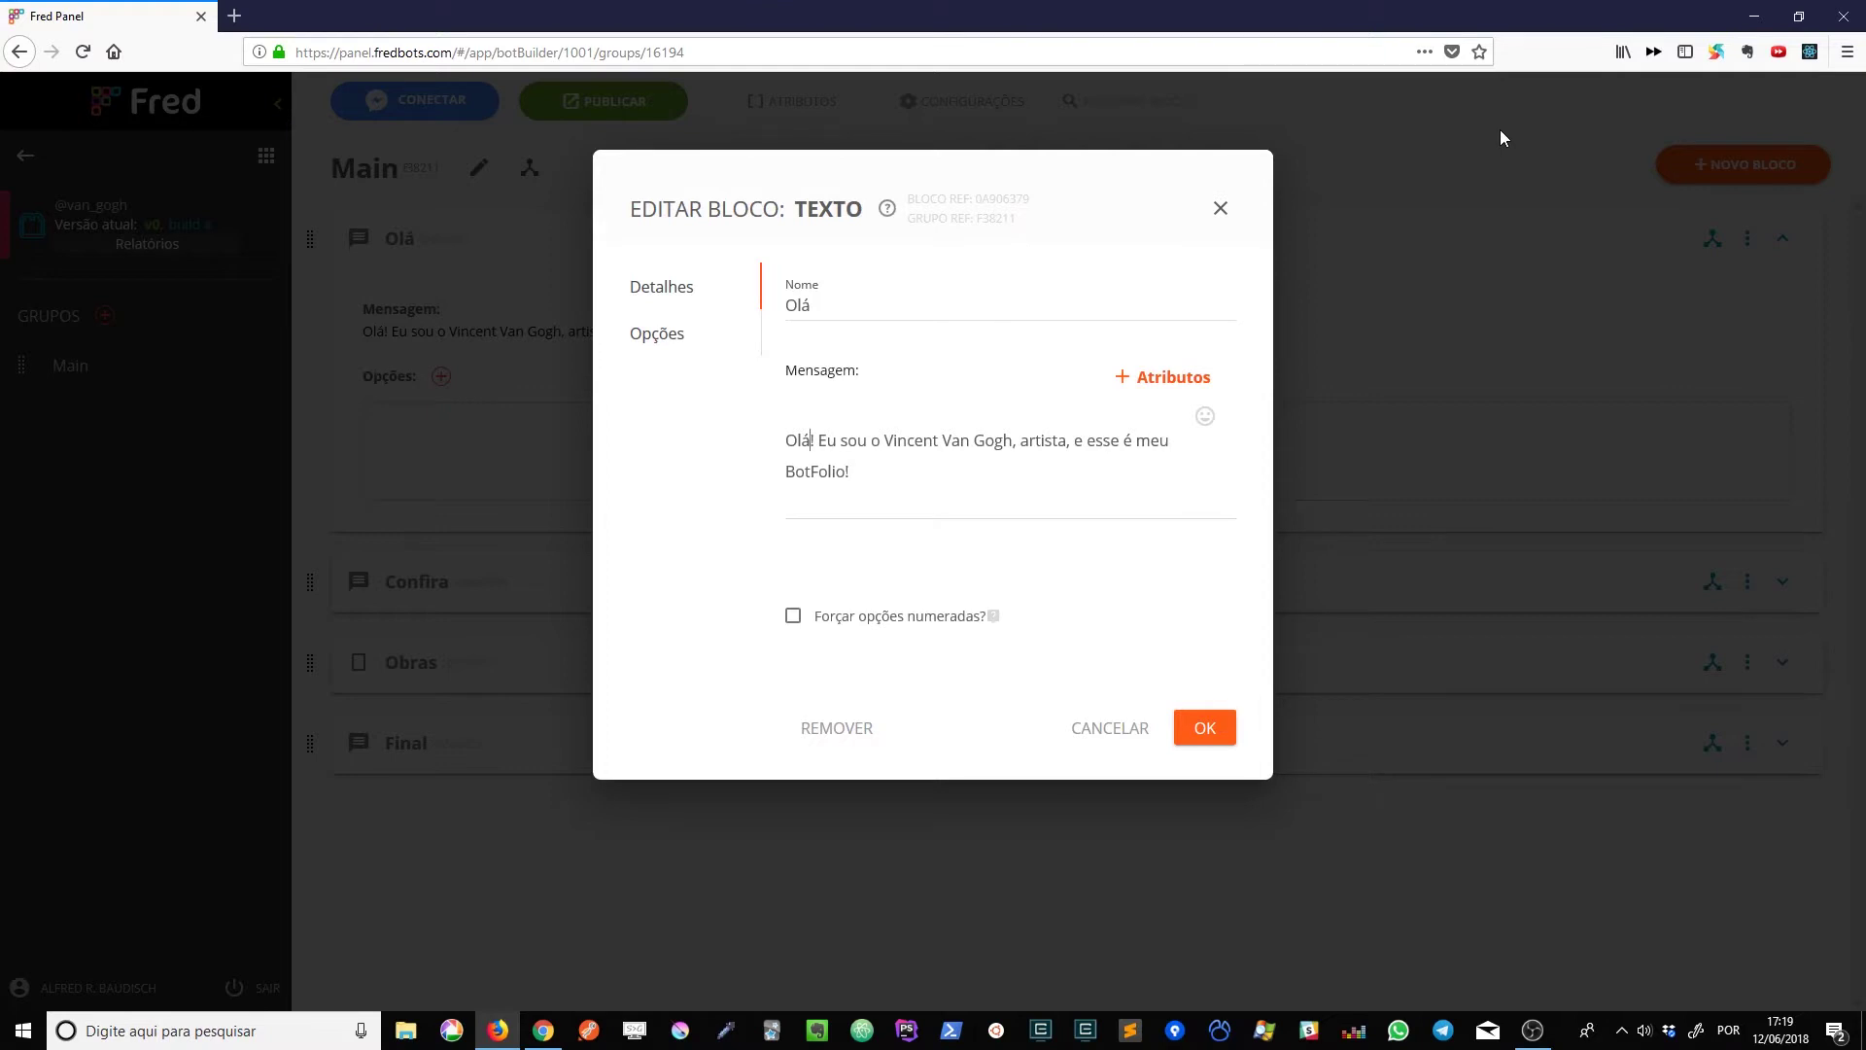
pyautogui.write(',')
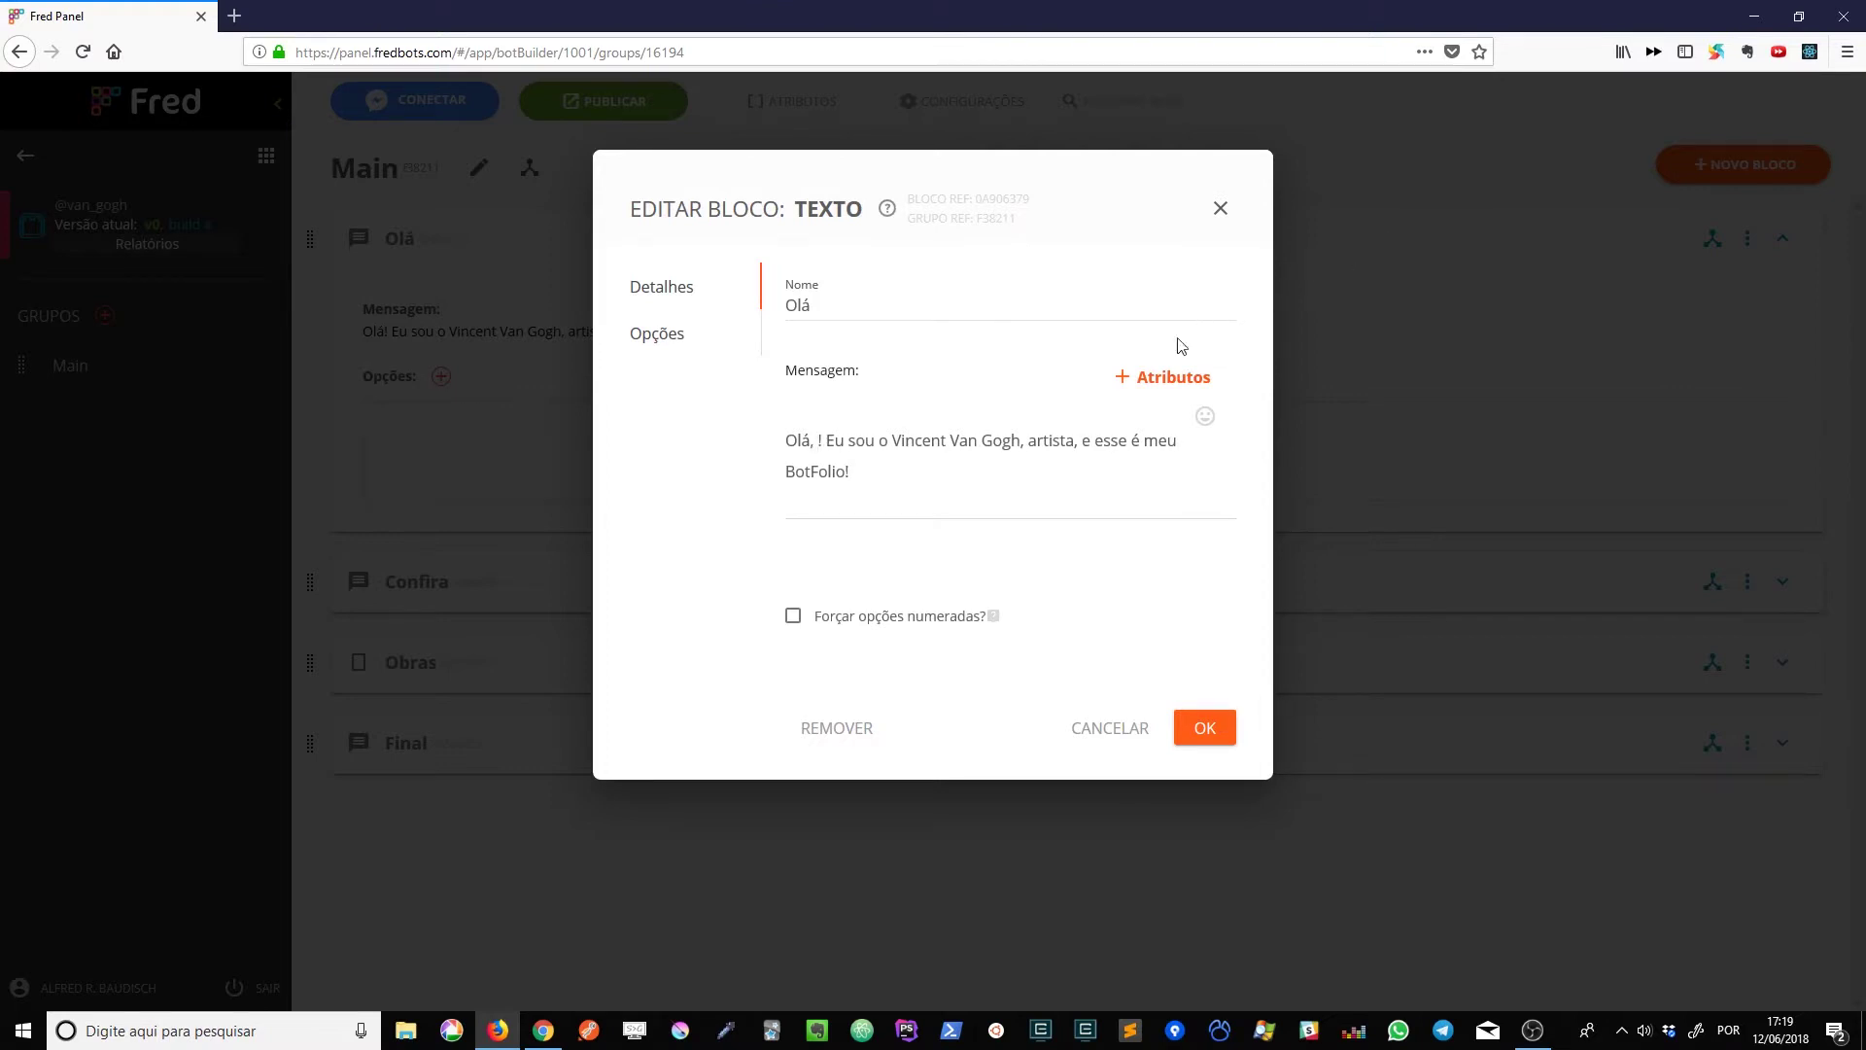
pyautogui.click(985, 501)
pyautogui.click(810, 306)
pyautogui.click(818, 441)
# Step: Insert the User First Name attribute after "Olá," in the message, and delete it from the text again
pyautogui.click(1149, 377)
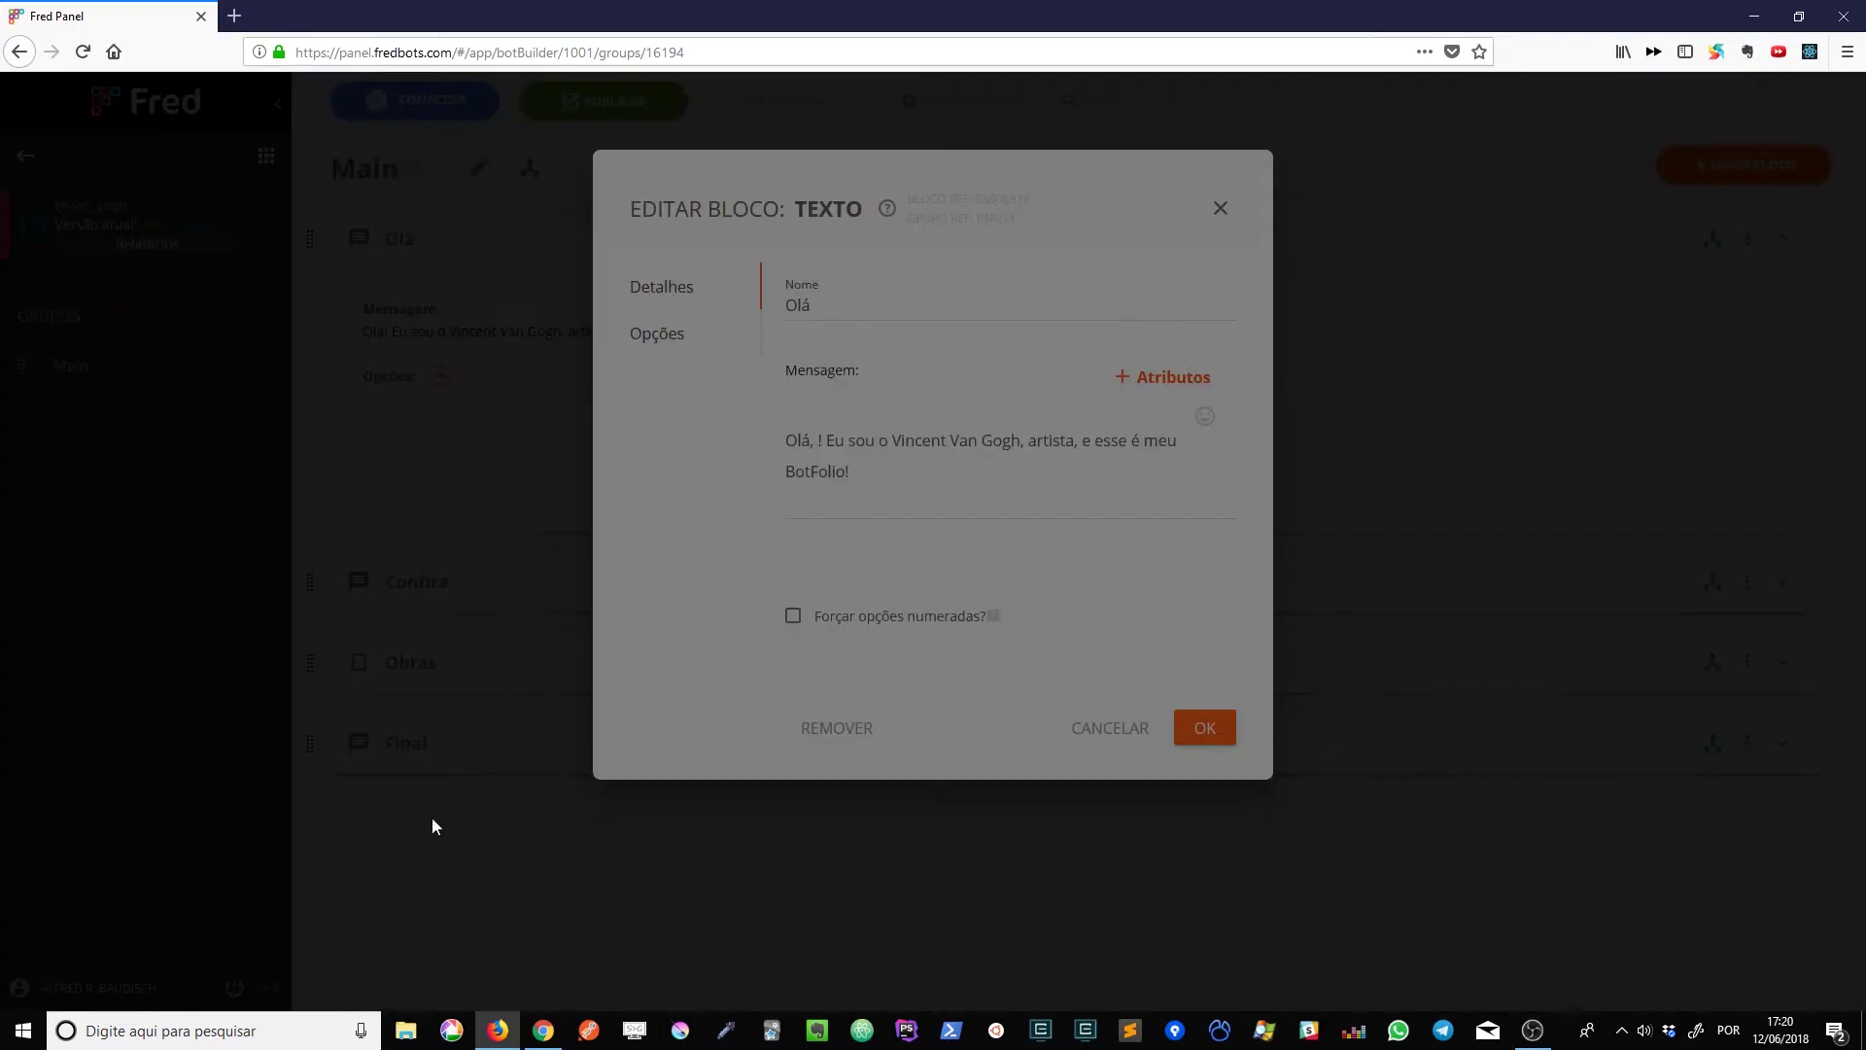
pyautogui.click(906, 504)
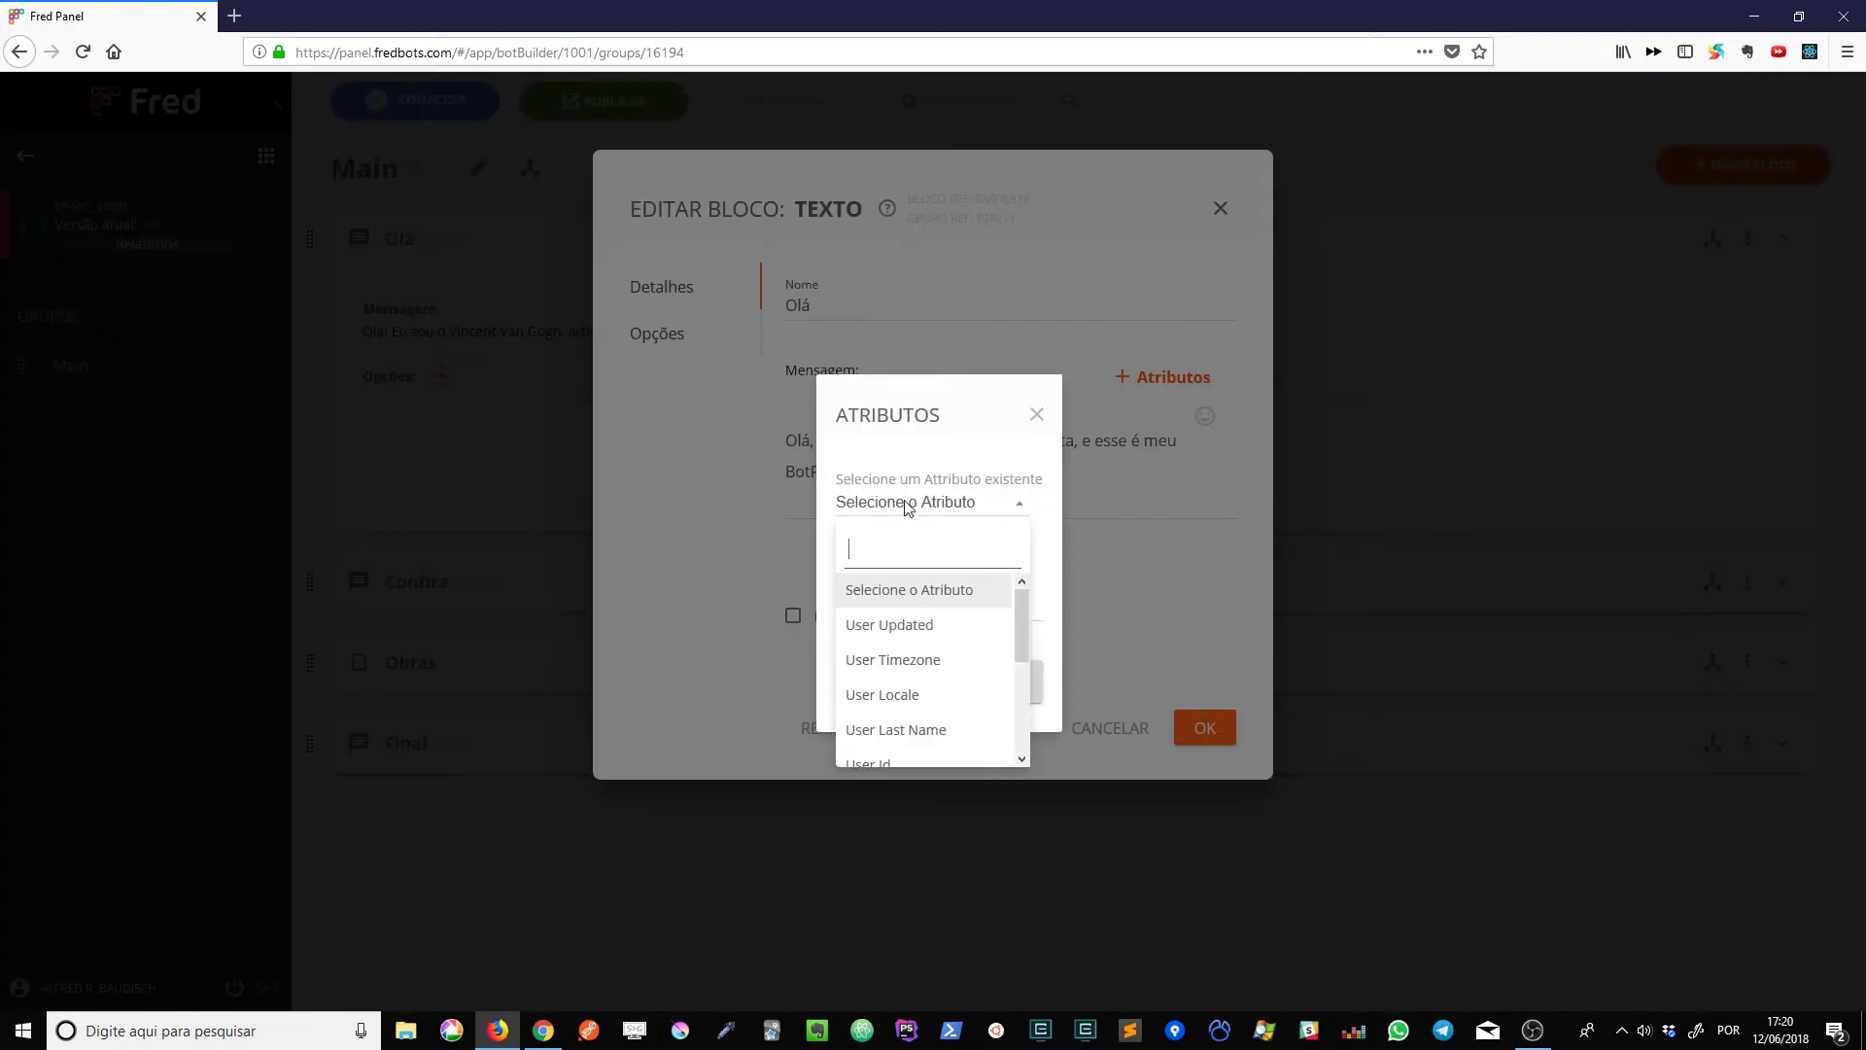
pyautogui.write('Fir')
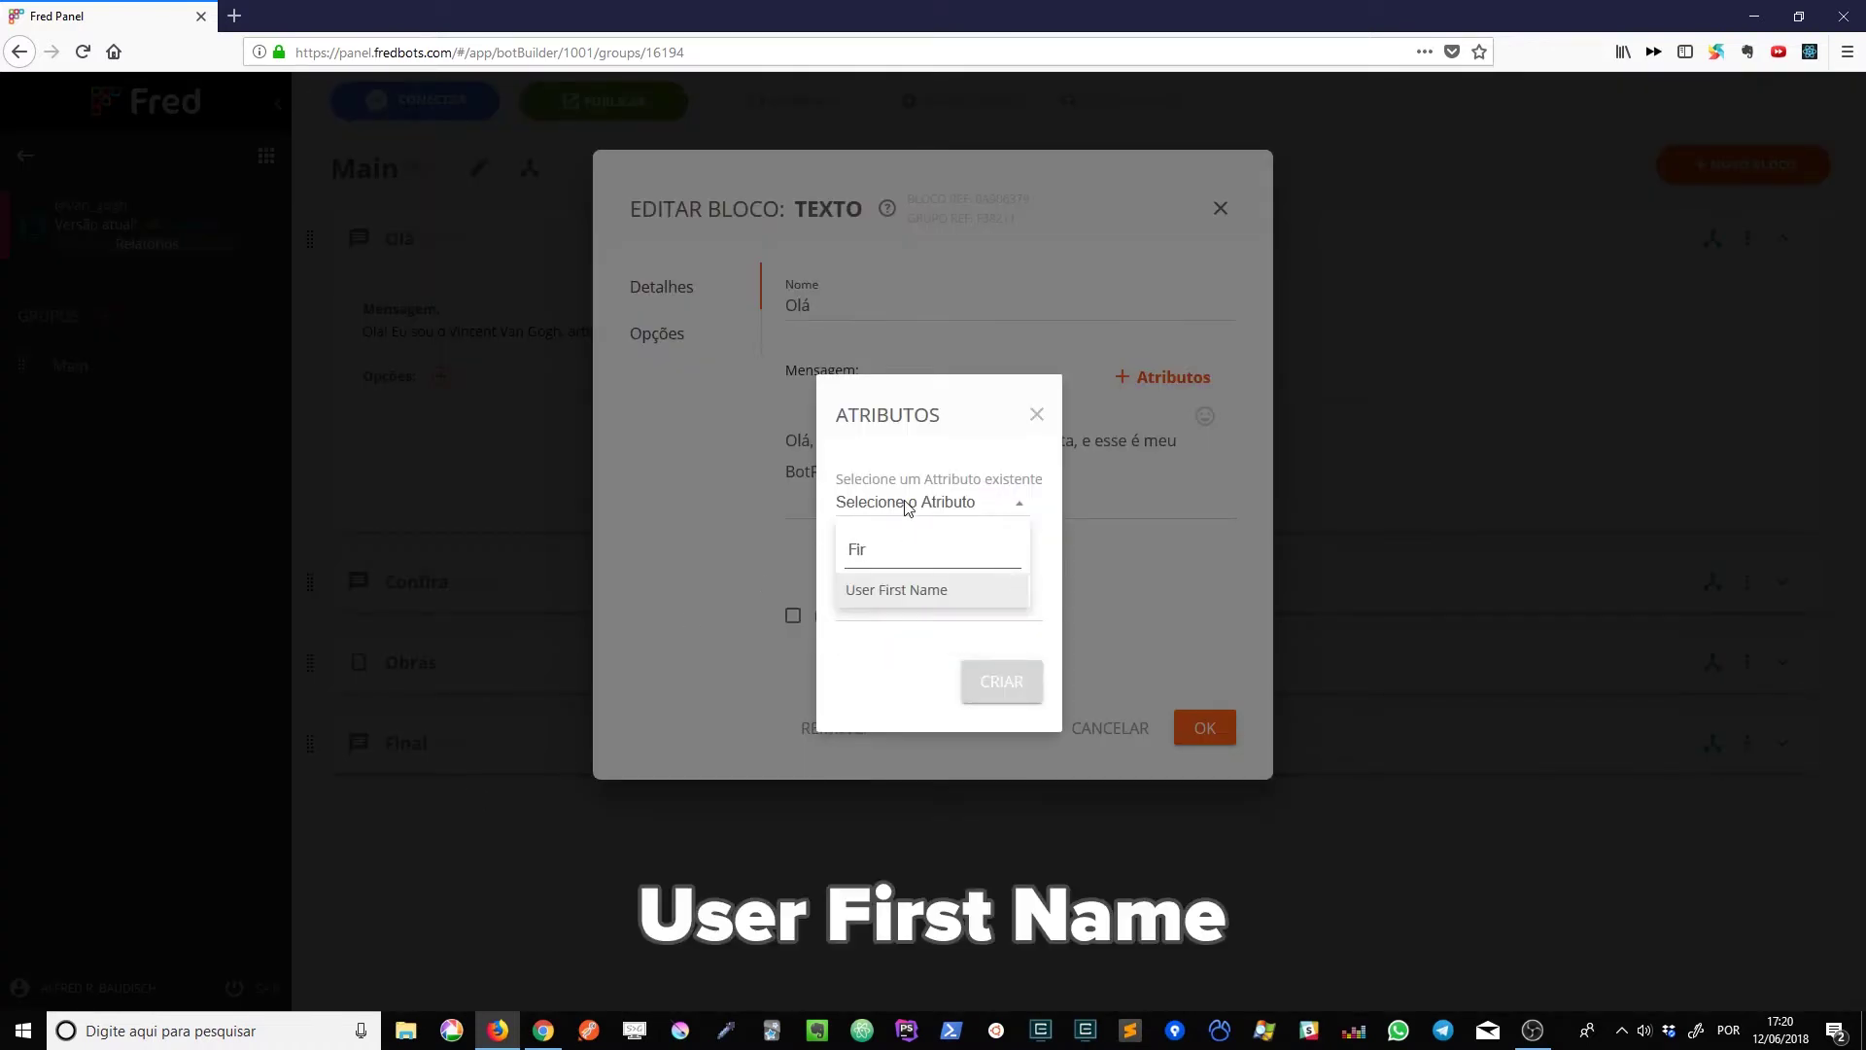
pyautogui.click(907, 591)
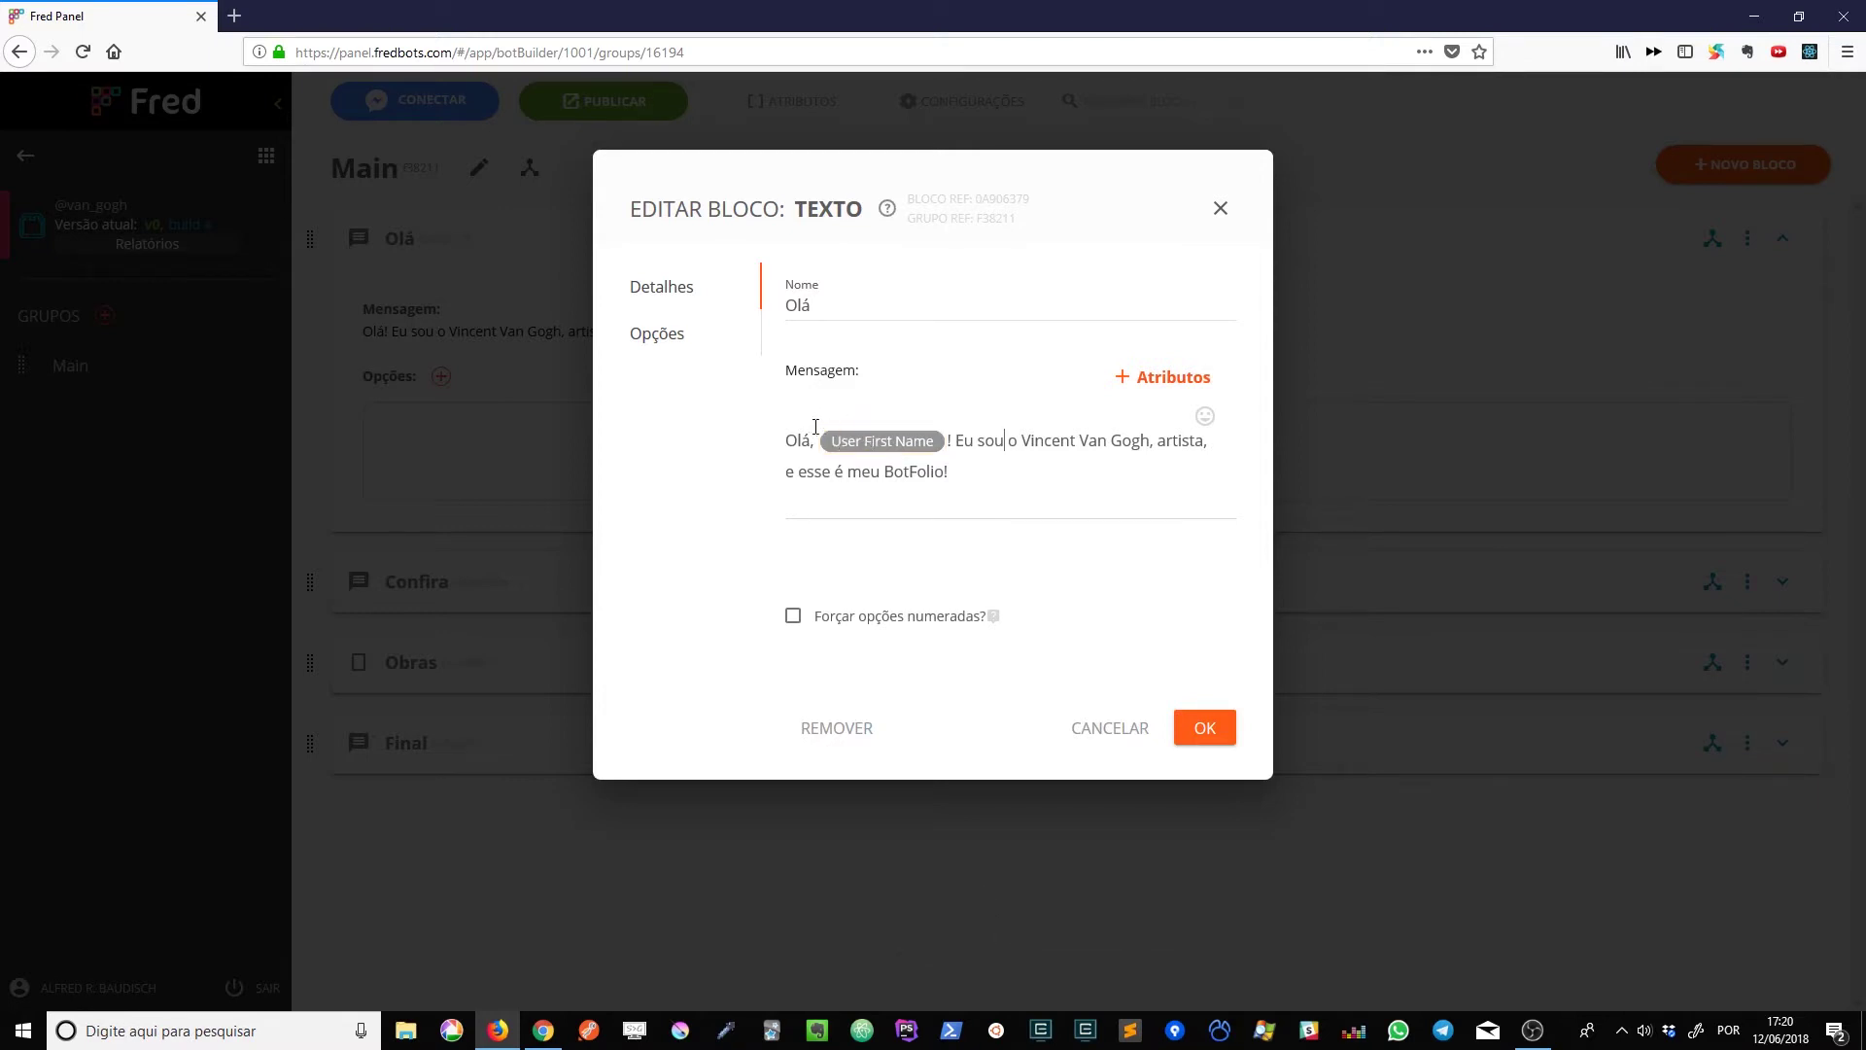
pyautogui.moveTo(825, 425); pyautogui.dragTo(917, 467)
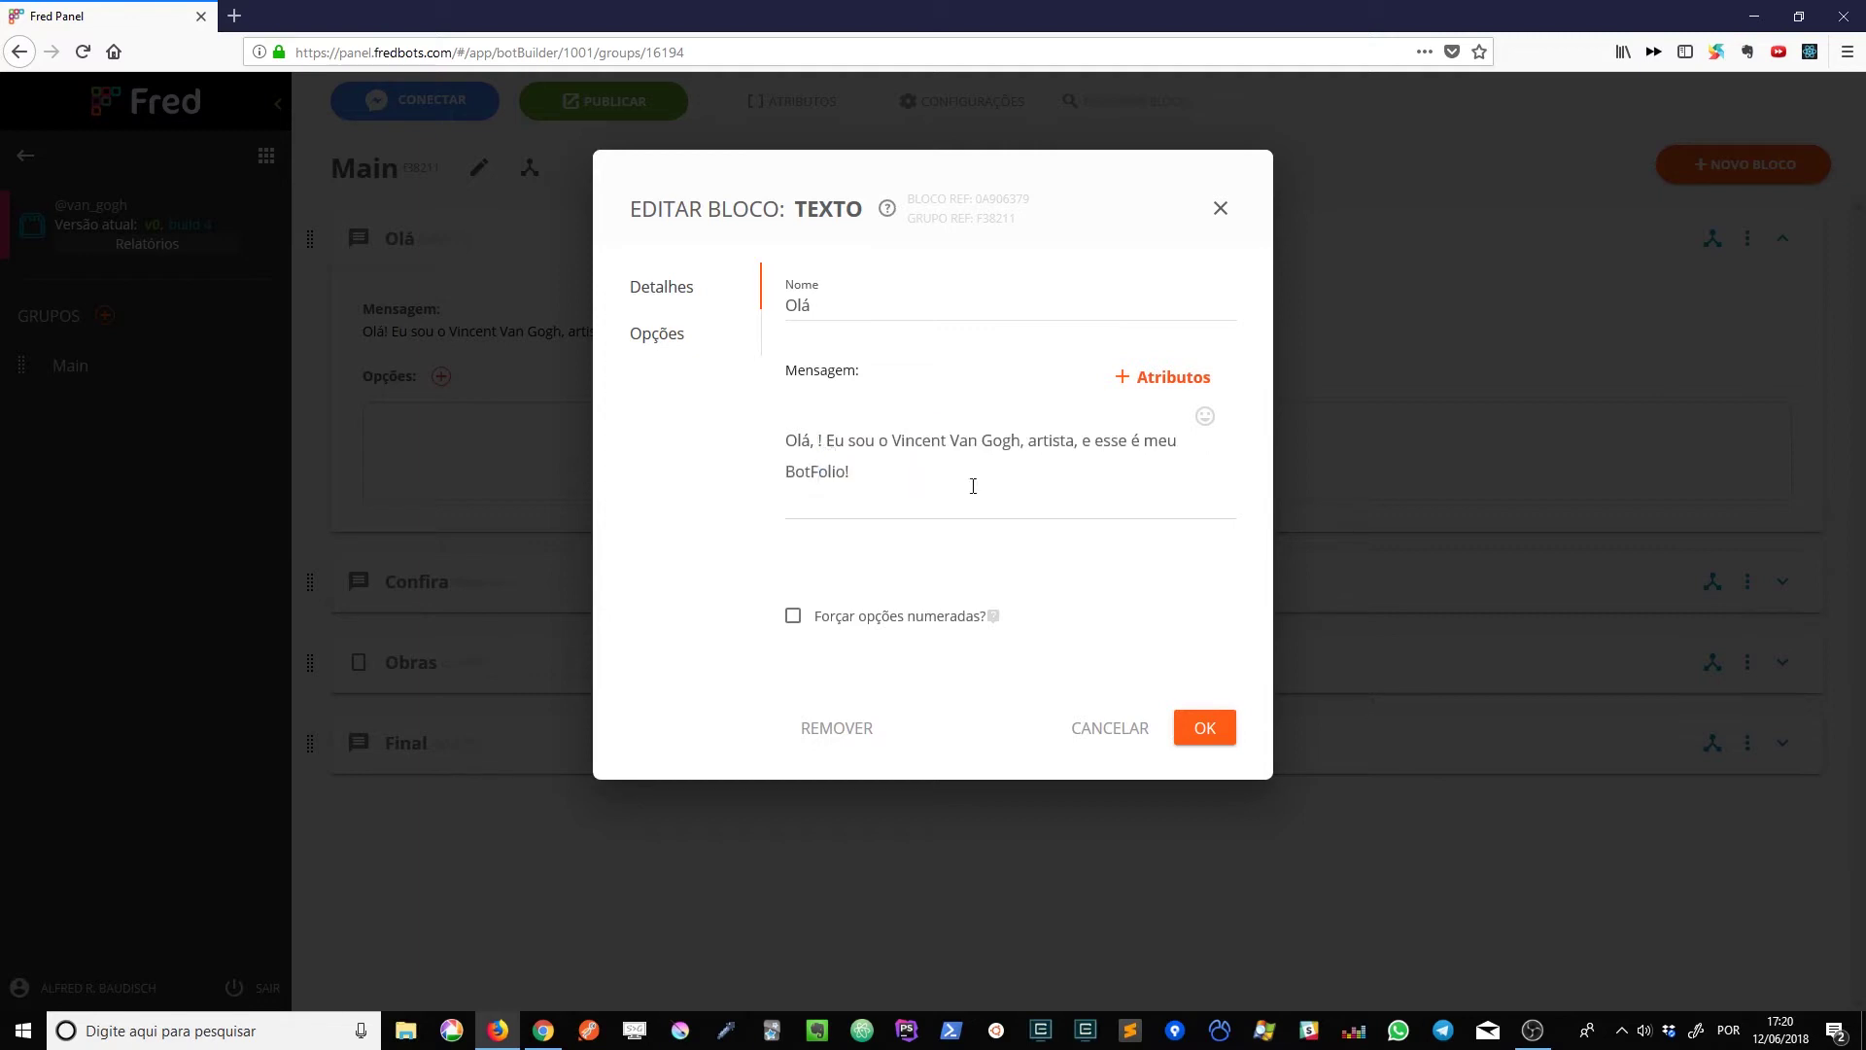
# Step: Insert the existing User First Name attribute between "Olá," and the exclamation mark in the message
pyautogui.click(1157, 381)
pyautogui.click(939, 493)
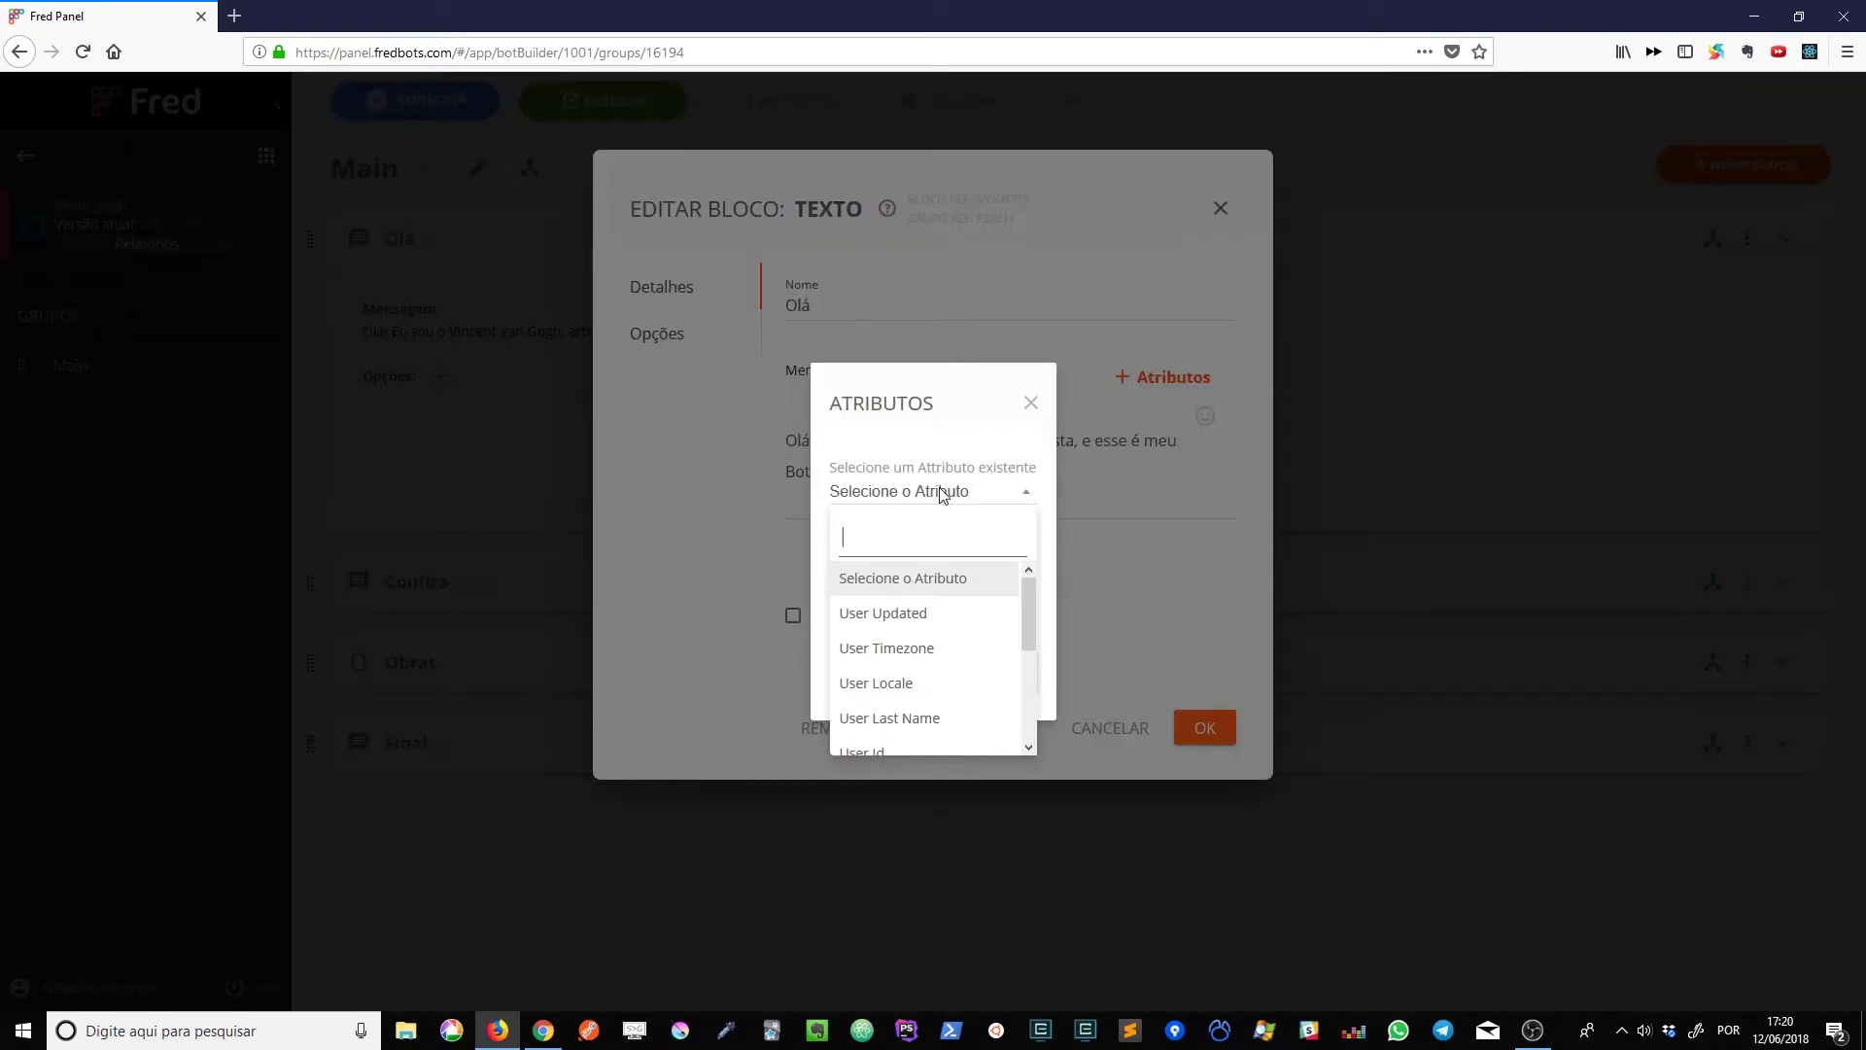
pyautogui.write('User F')
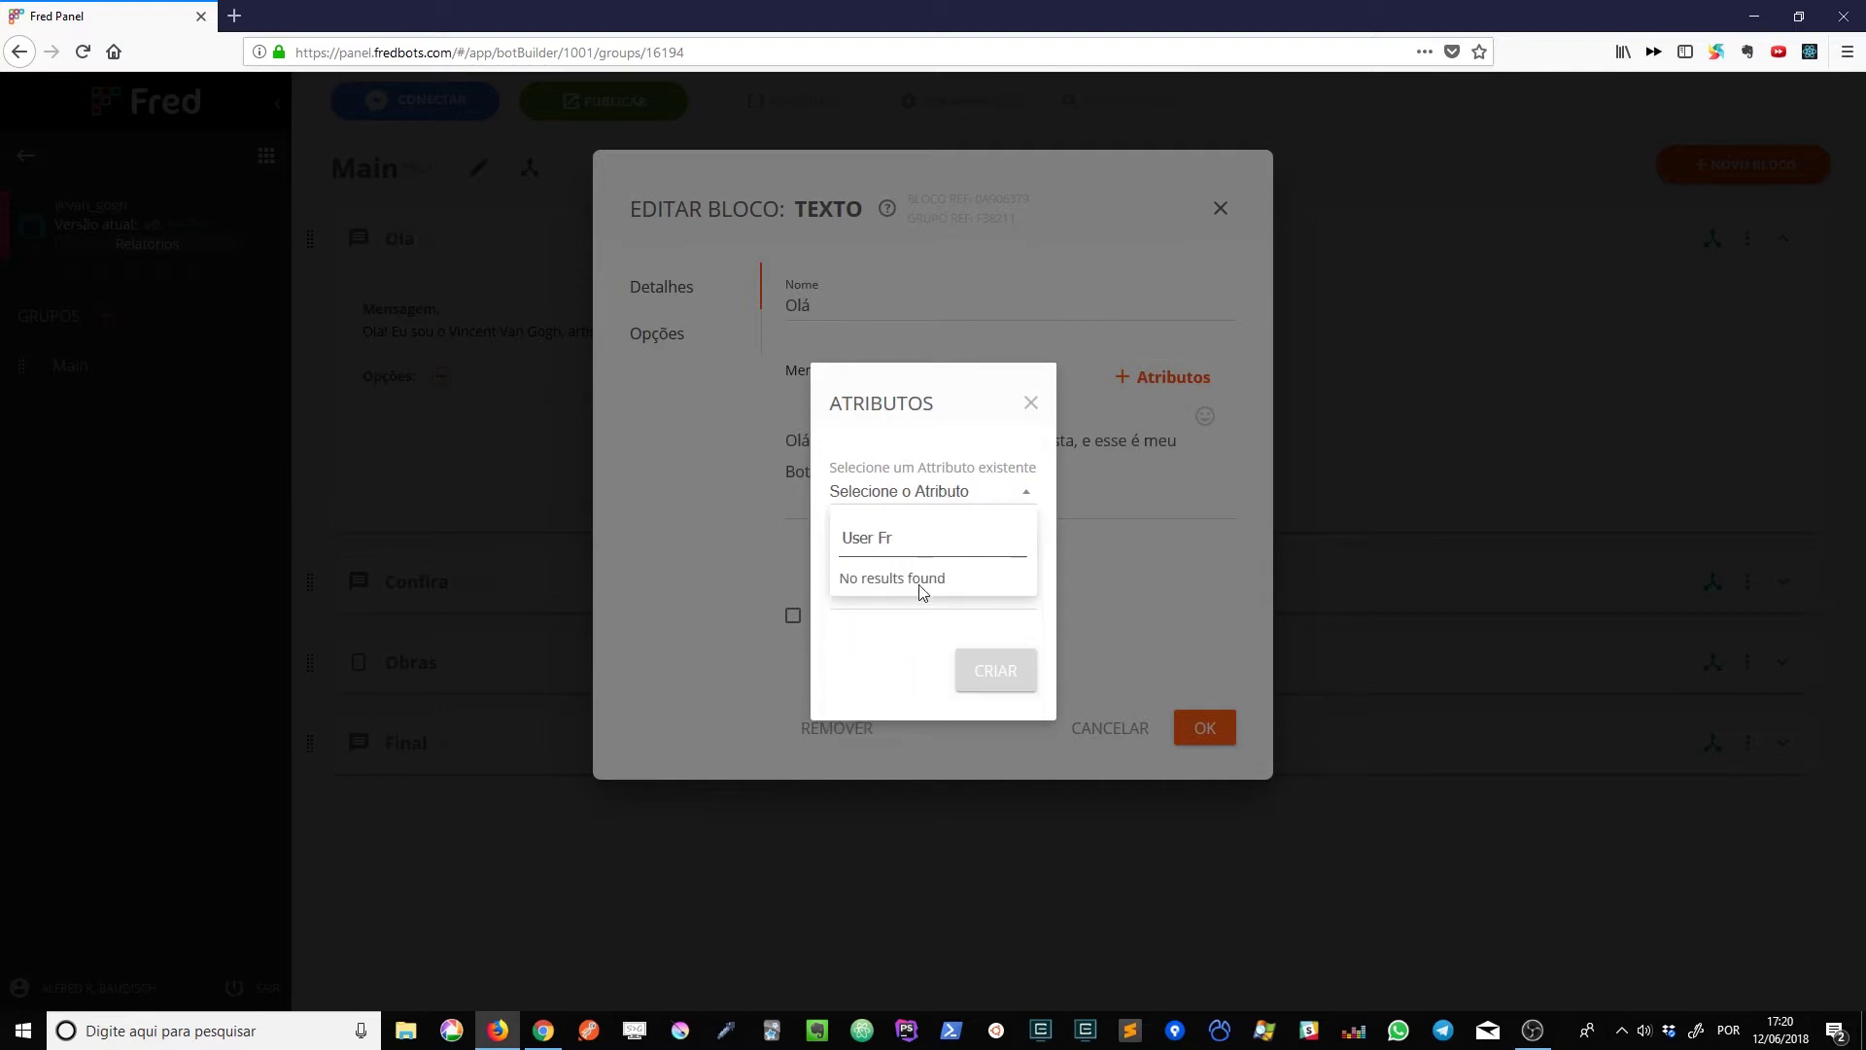
pyautogui.click(923, 614)
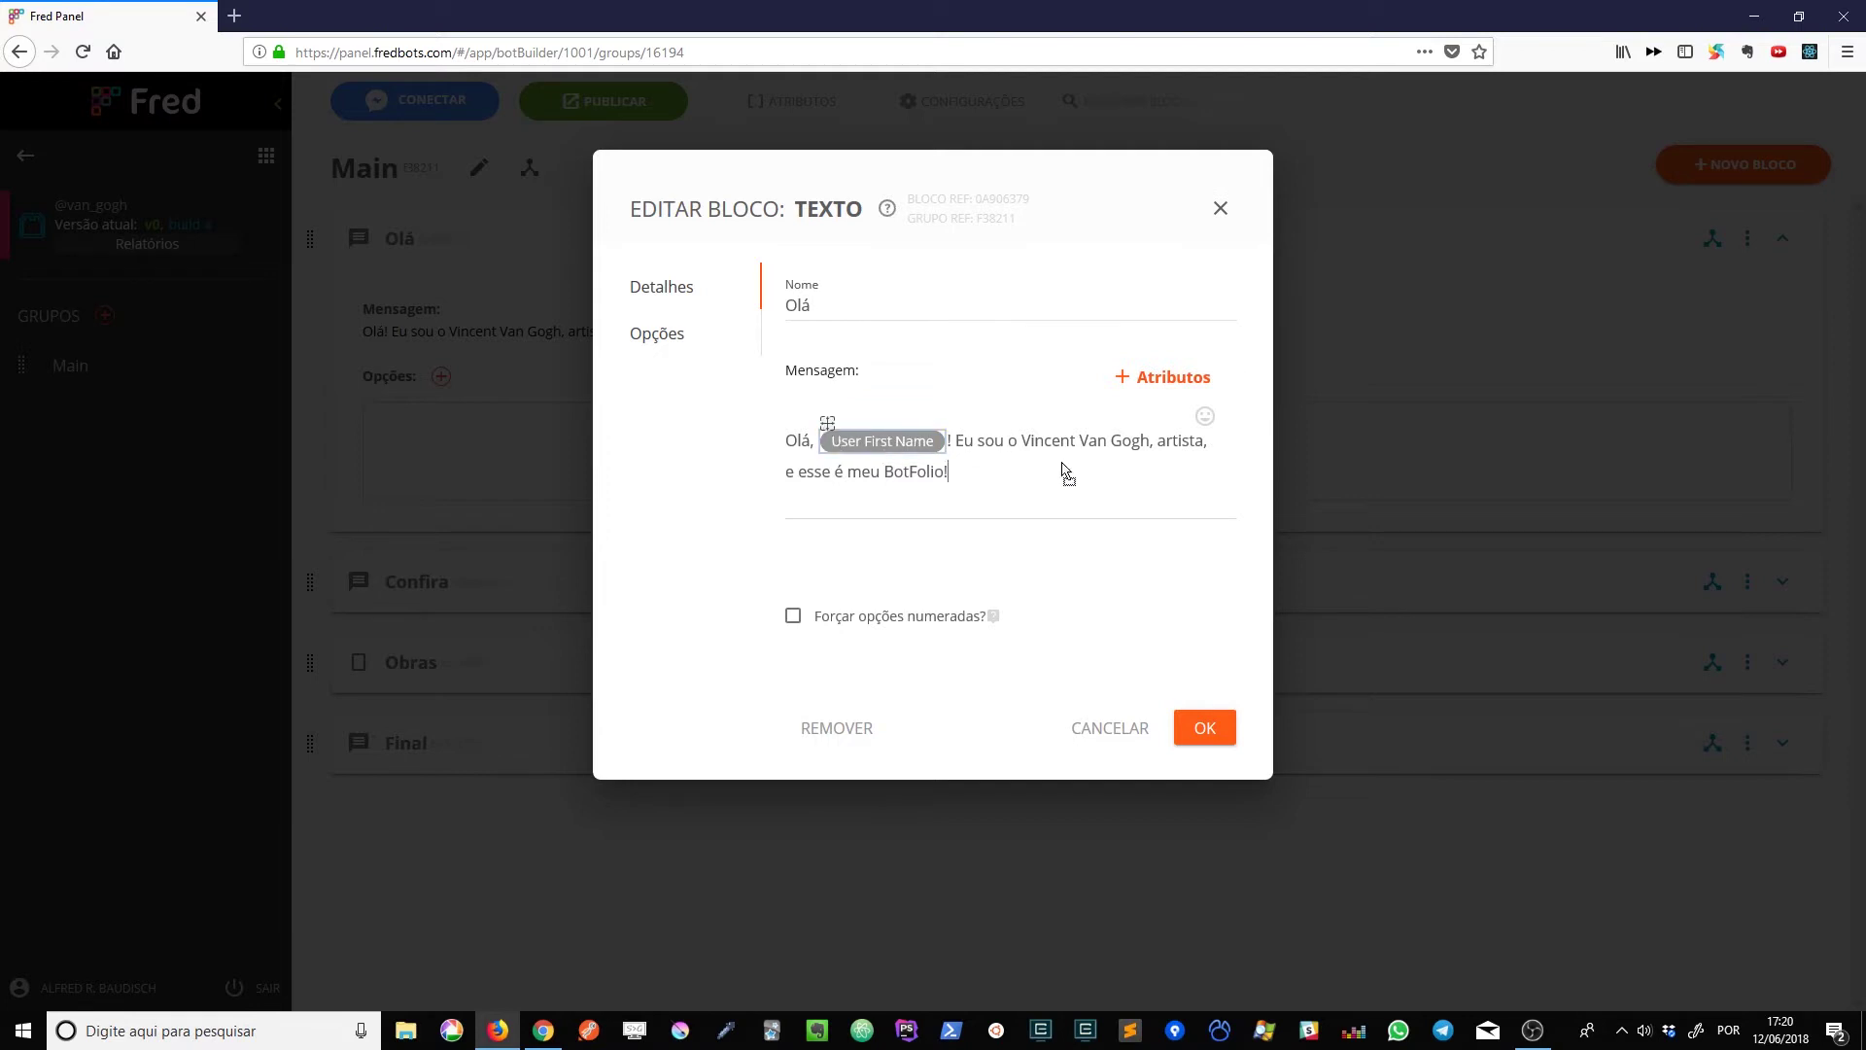
pyautogui.moveTo(904, 447); pyautogui.dragTo(1033, 447)
pyautogui.moveTo(914, 434); pyautogui.dragTo(820, 447)
# Step: Insert the existing User Full Name attribute at the end of the message, after "BotFolio!"
pyautogui.click(1143, 383)
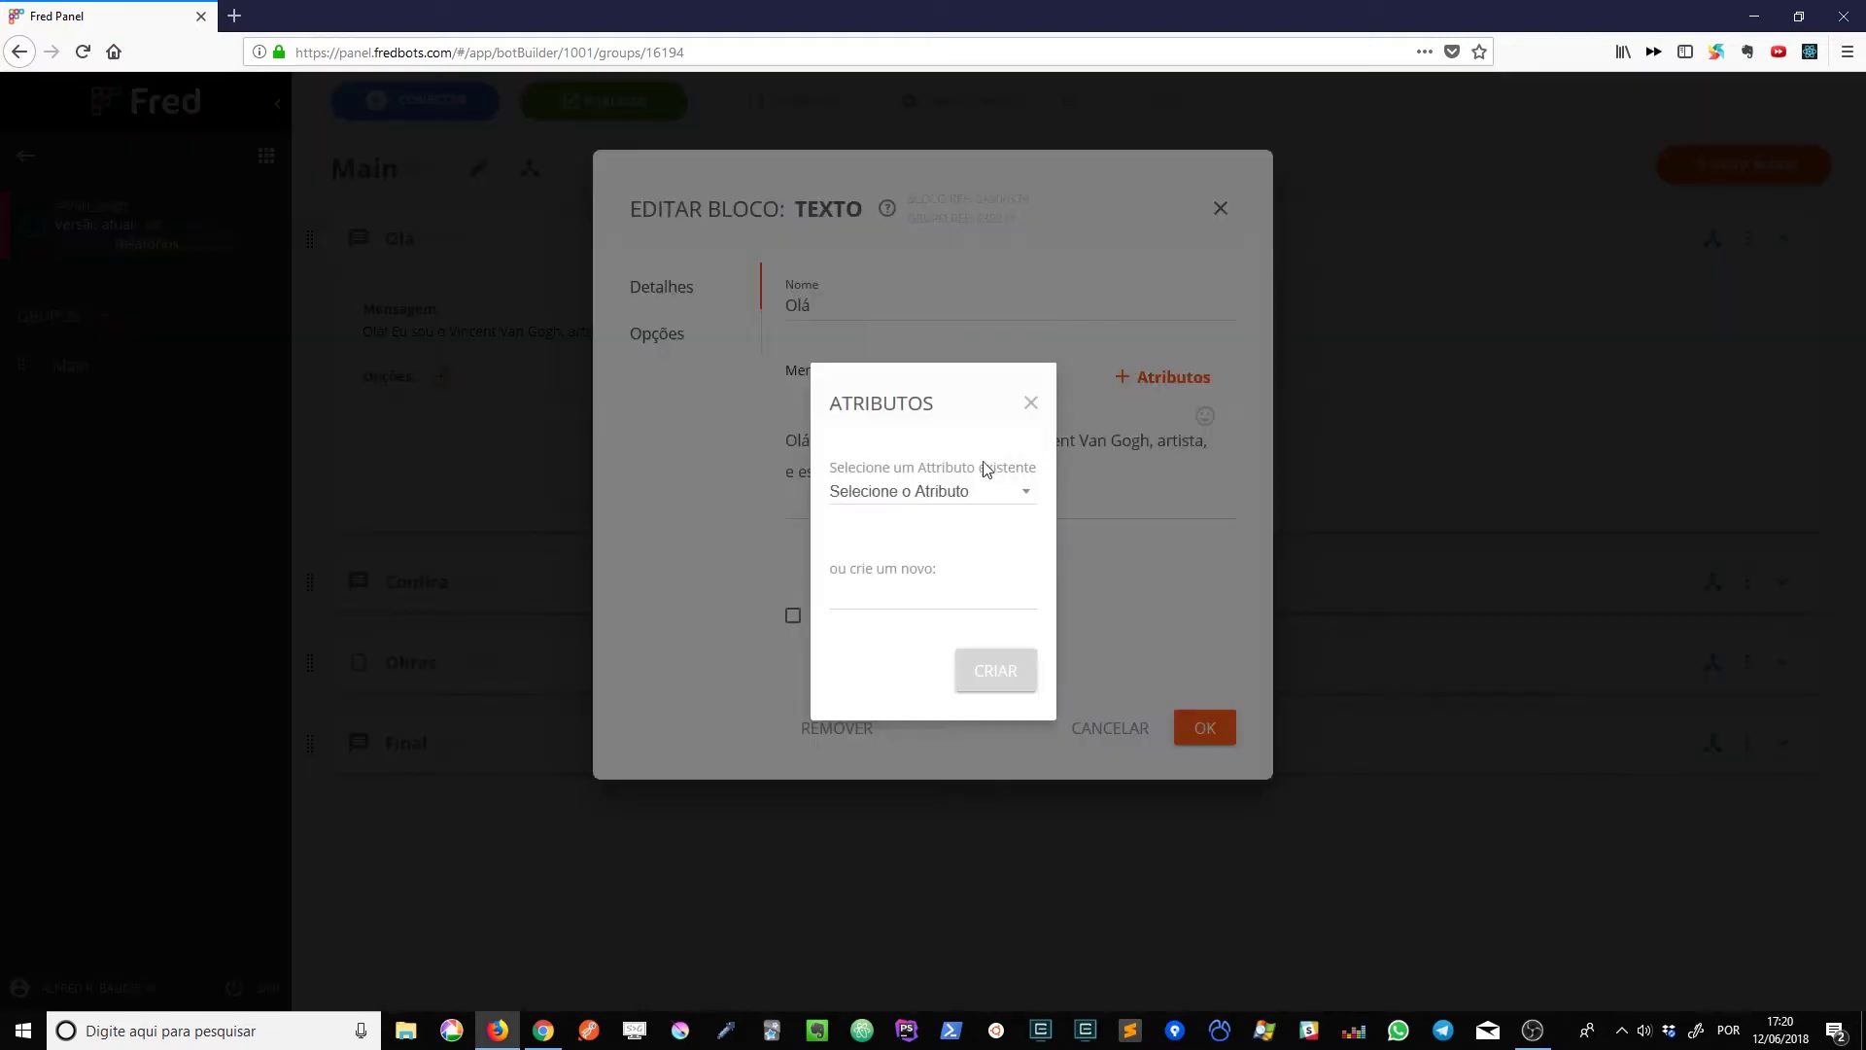
pyautogui.click(925, 496)
pyautogui.scroll(-3, 943, 680)
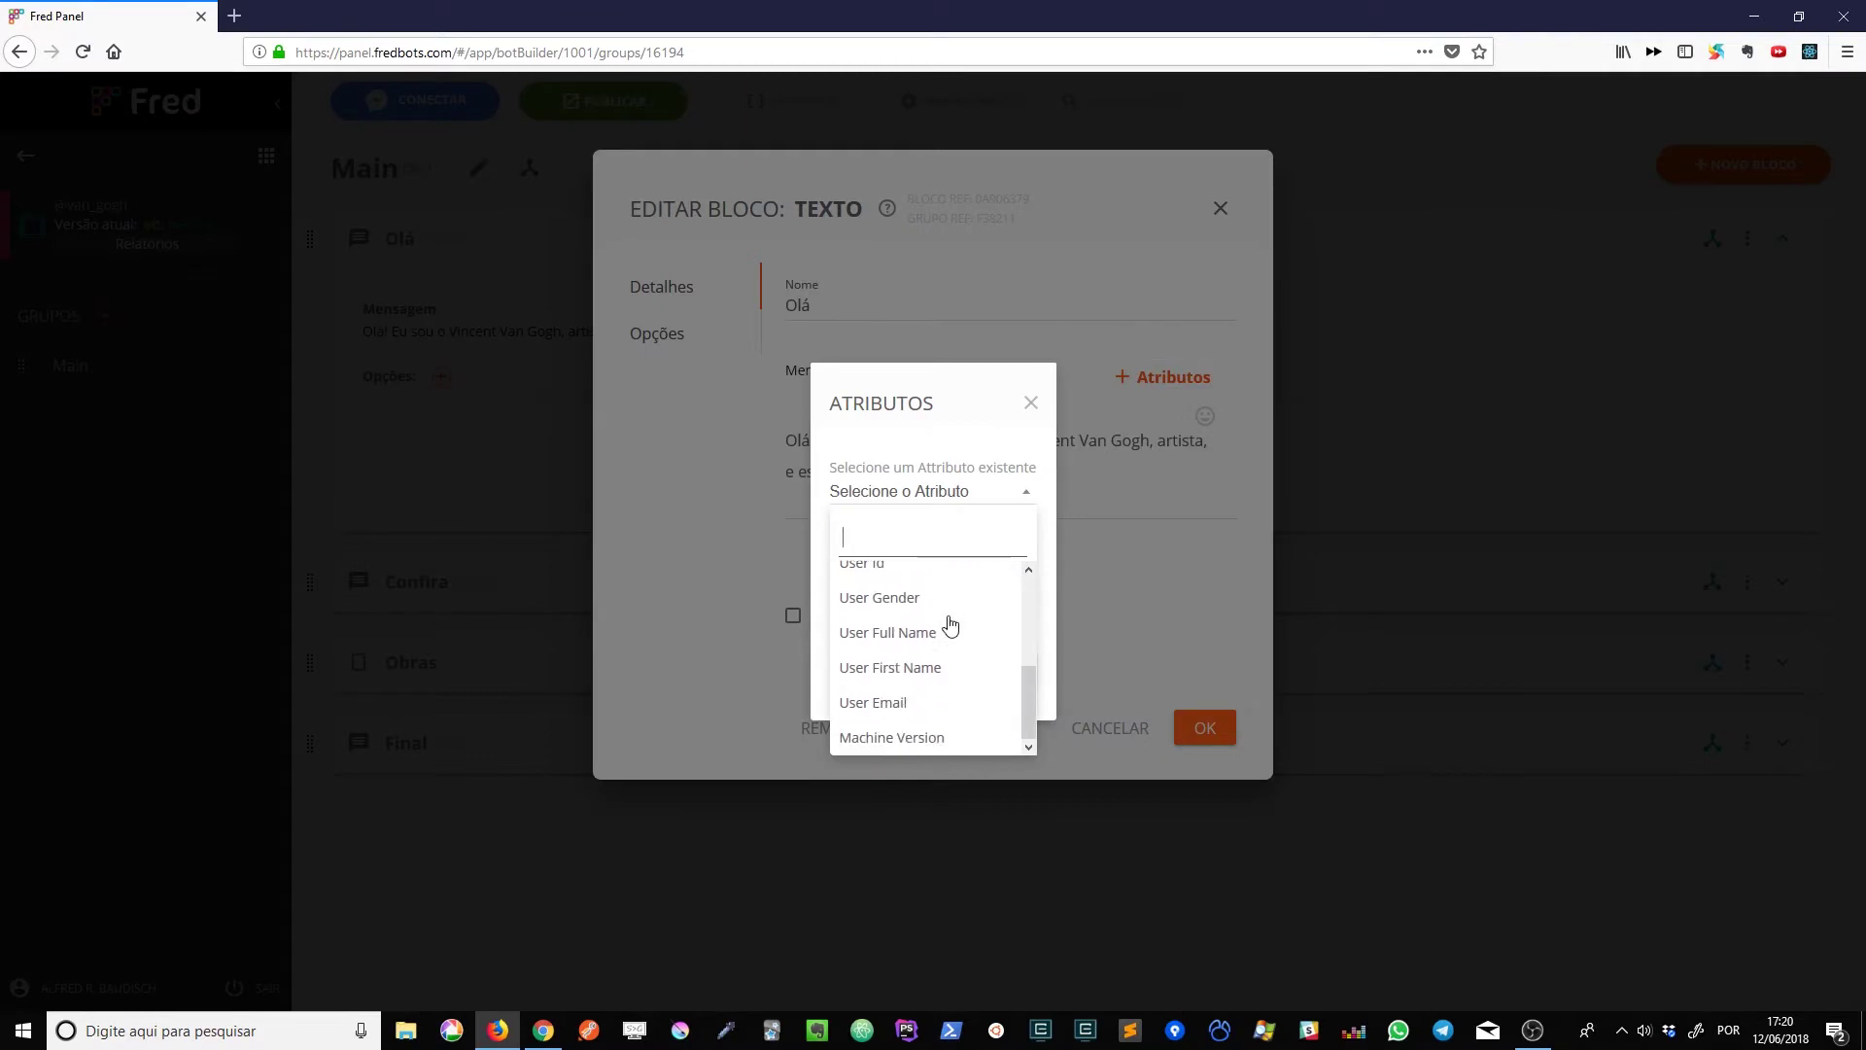
pyautogui.click(950, 634)
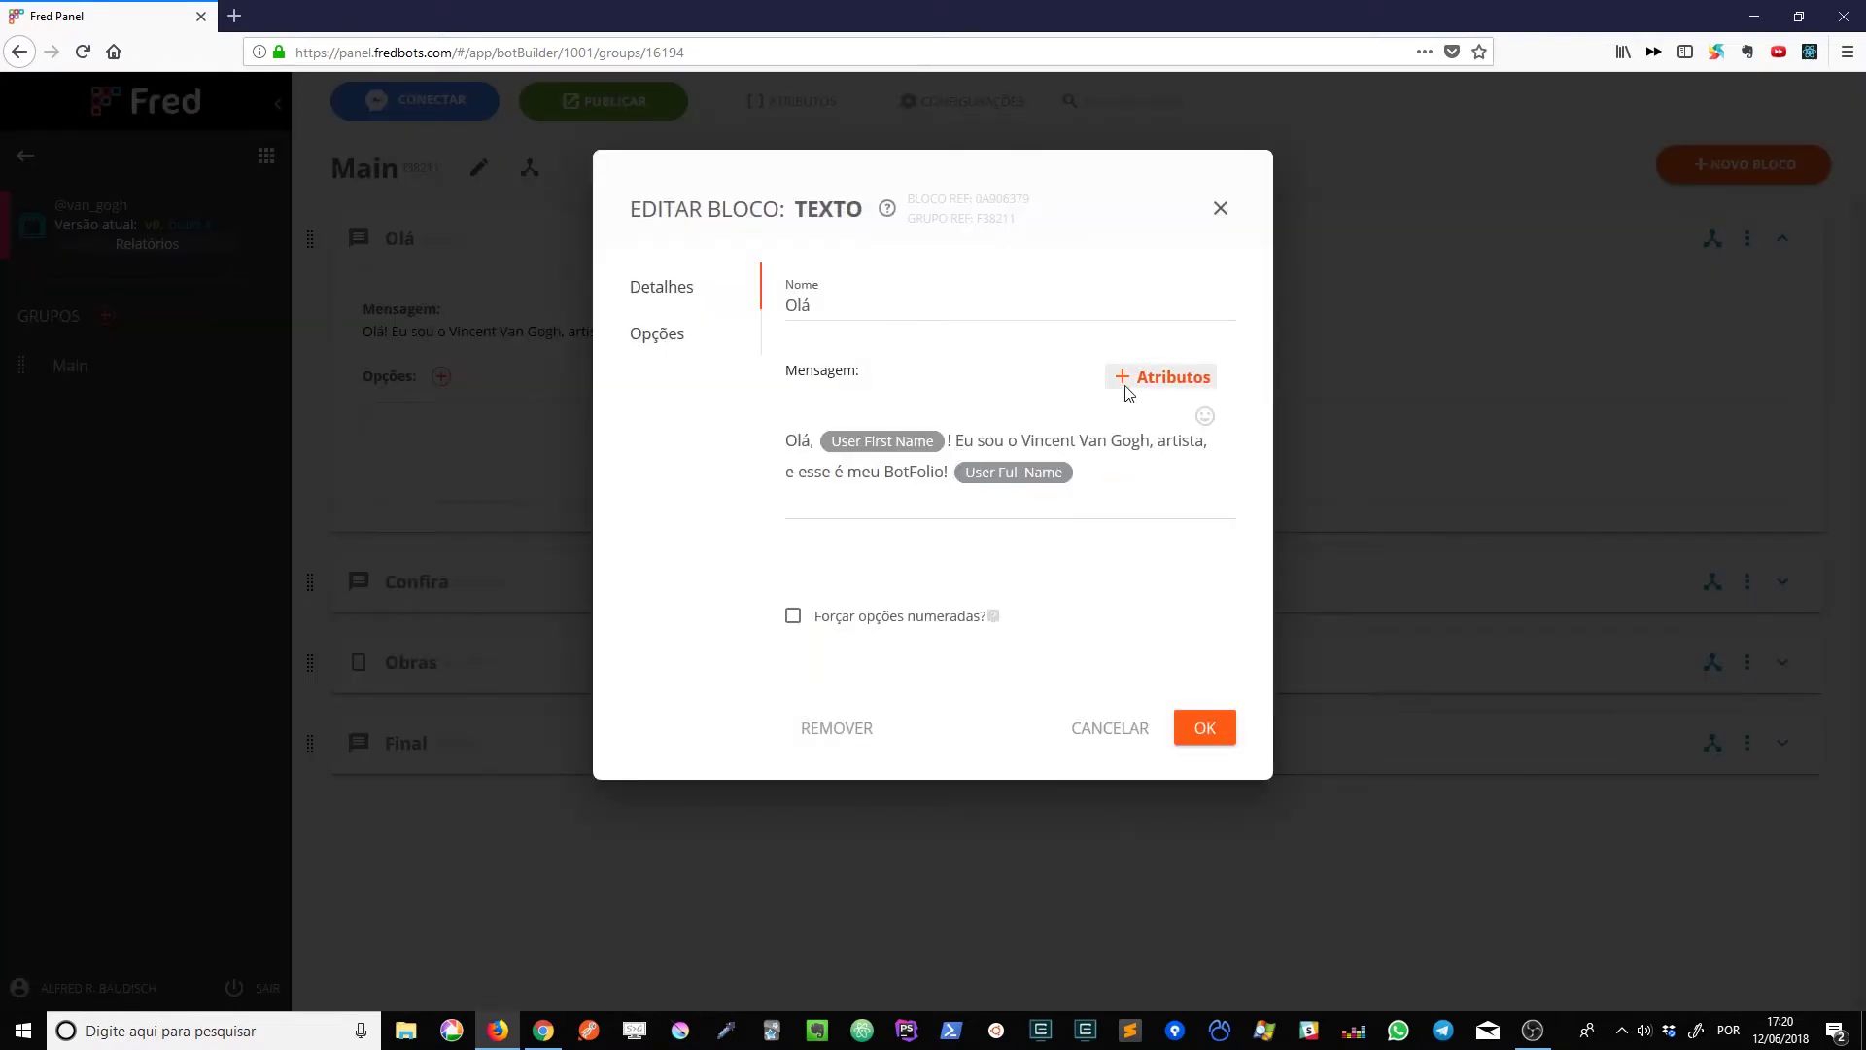
# Step: Examine the list of existing attributes that can be inserted into the message
pyautogui.click(1147, 377)
pyautogui.click(929, 491)
pyautogui.scroll(-1, 914, 614)
pyautogui.scroll(-2, 934, 622)
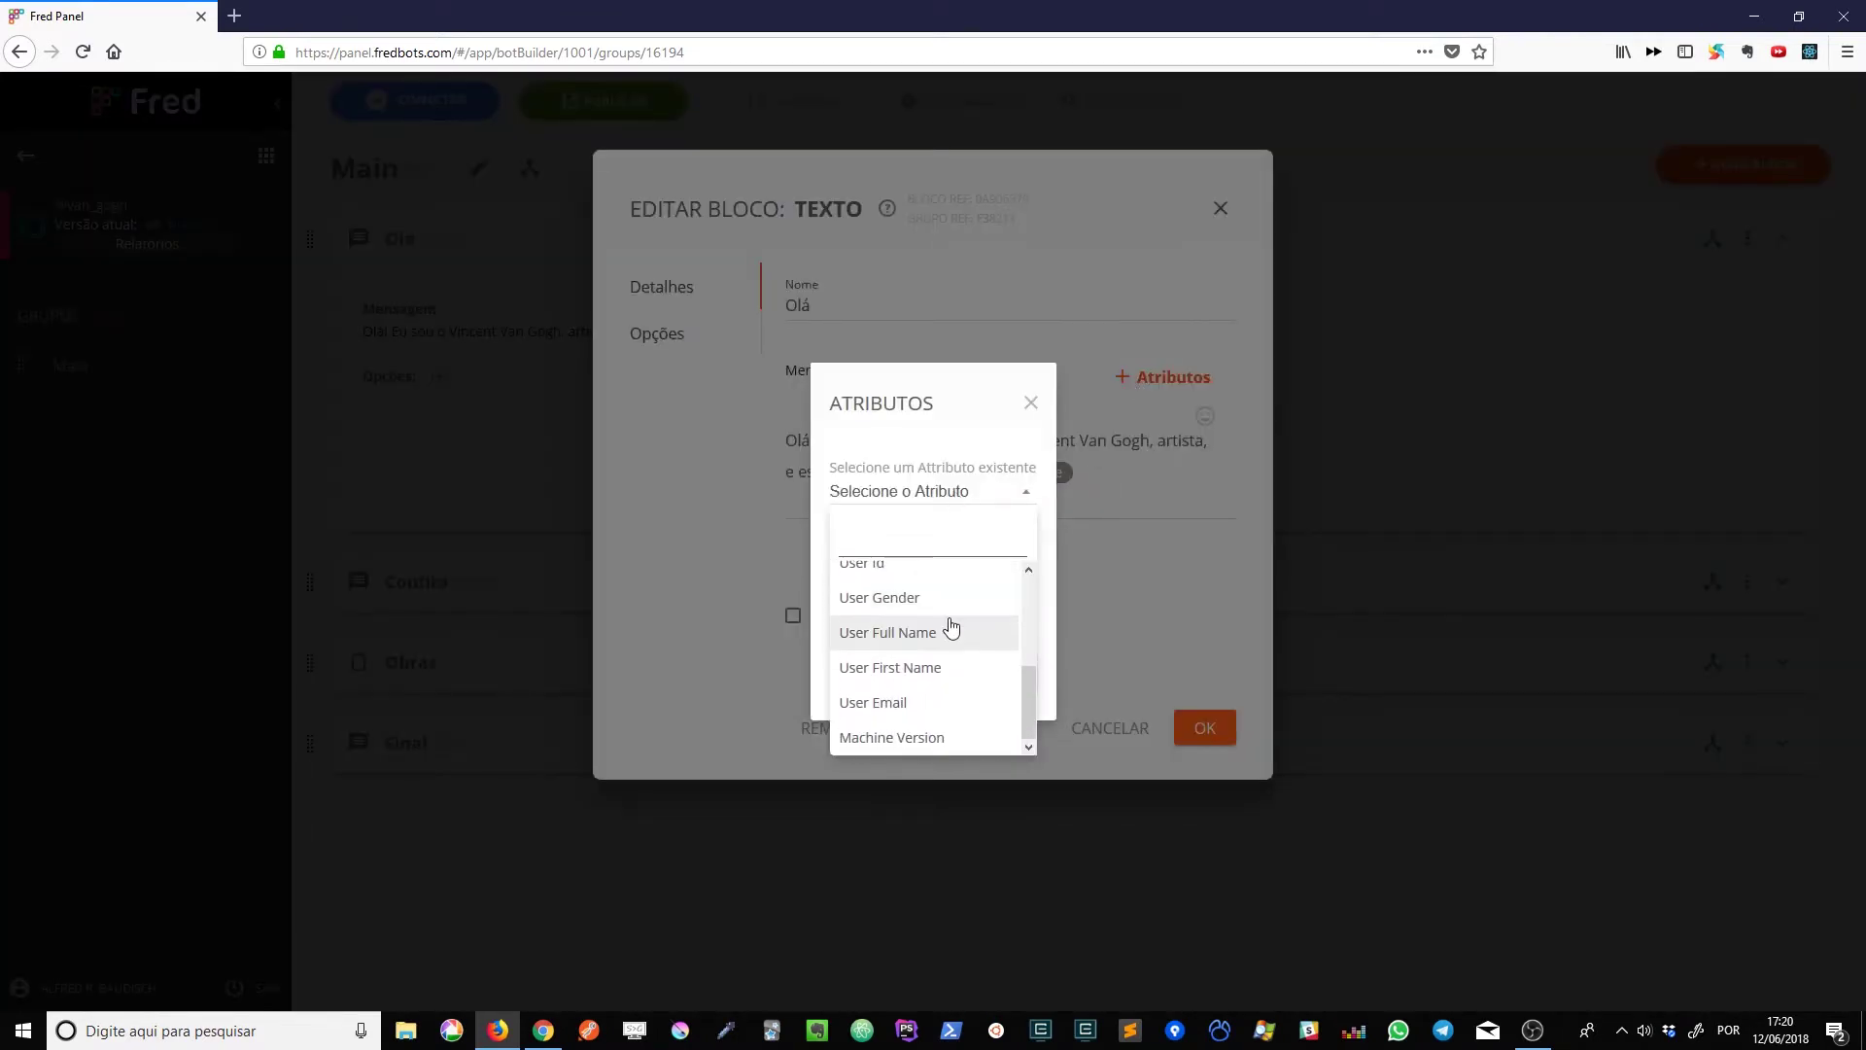
pyautogui.scroll(3, 946, 691)
pyautogui.click(963, 634)
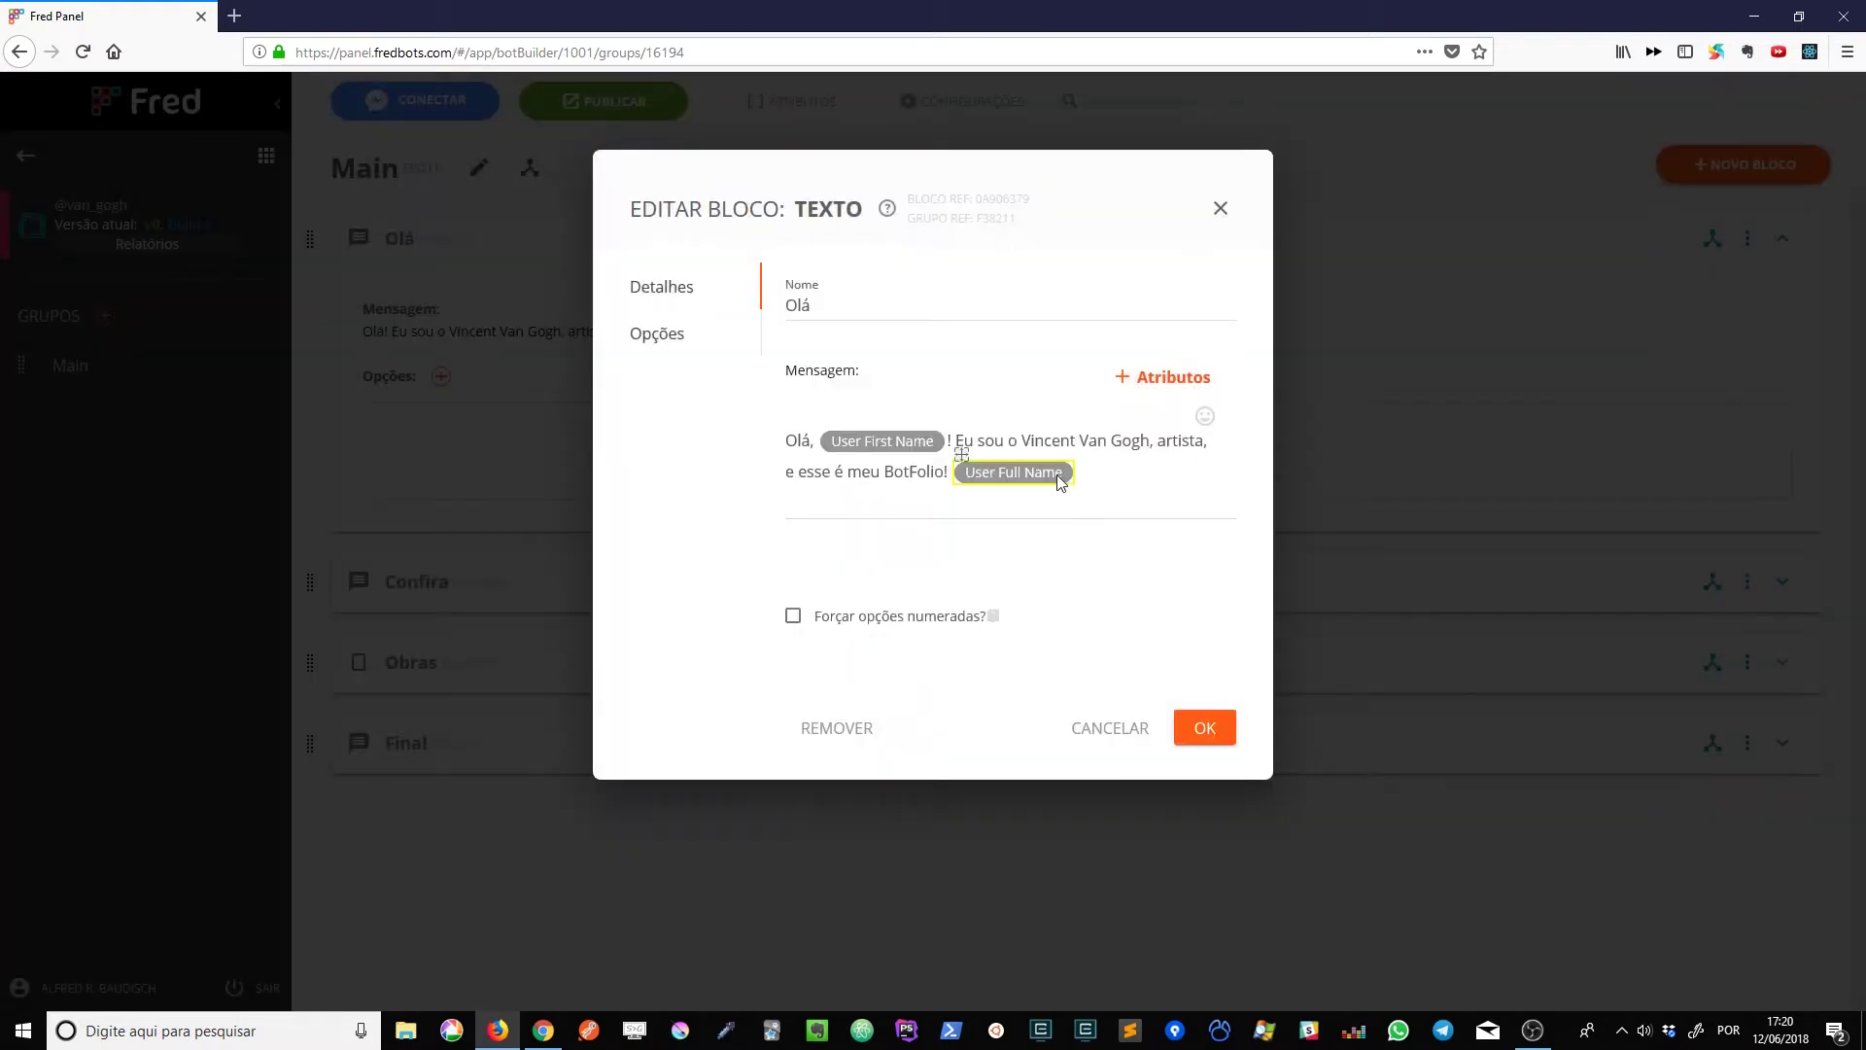
pyautogui.click(1147, 378)
pyautogui.click(929, 491)
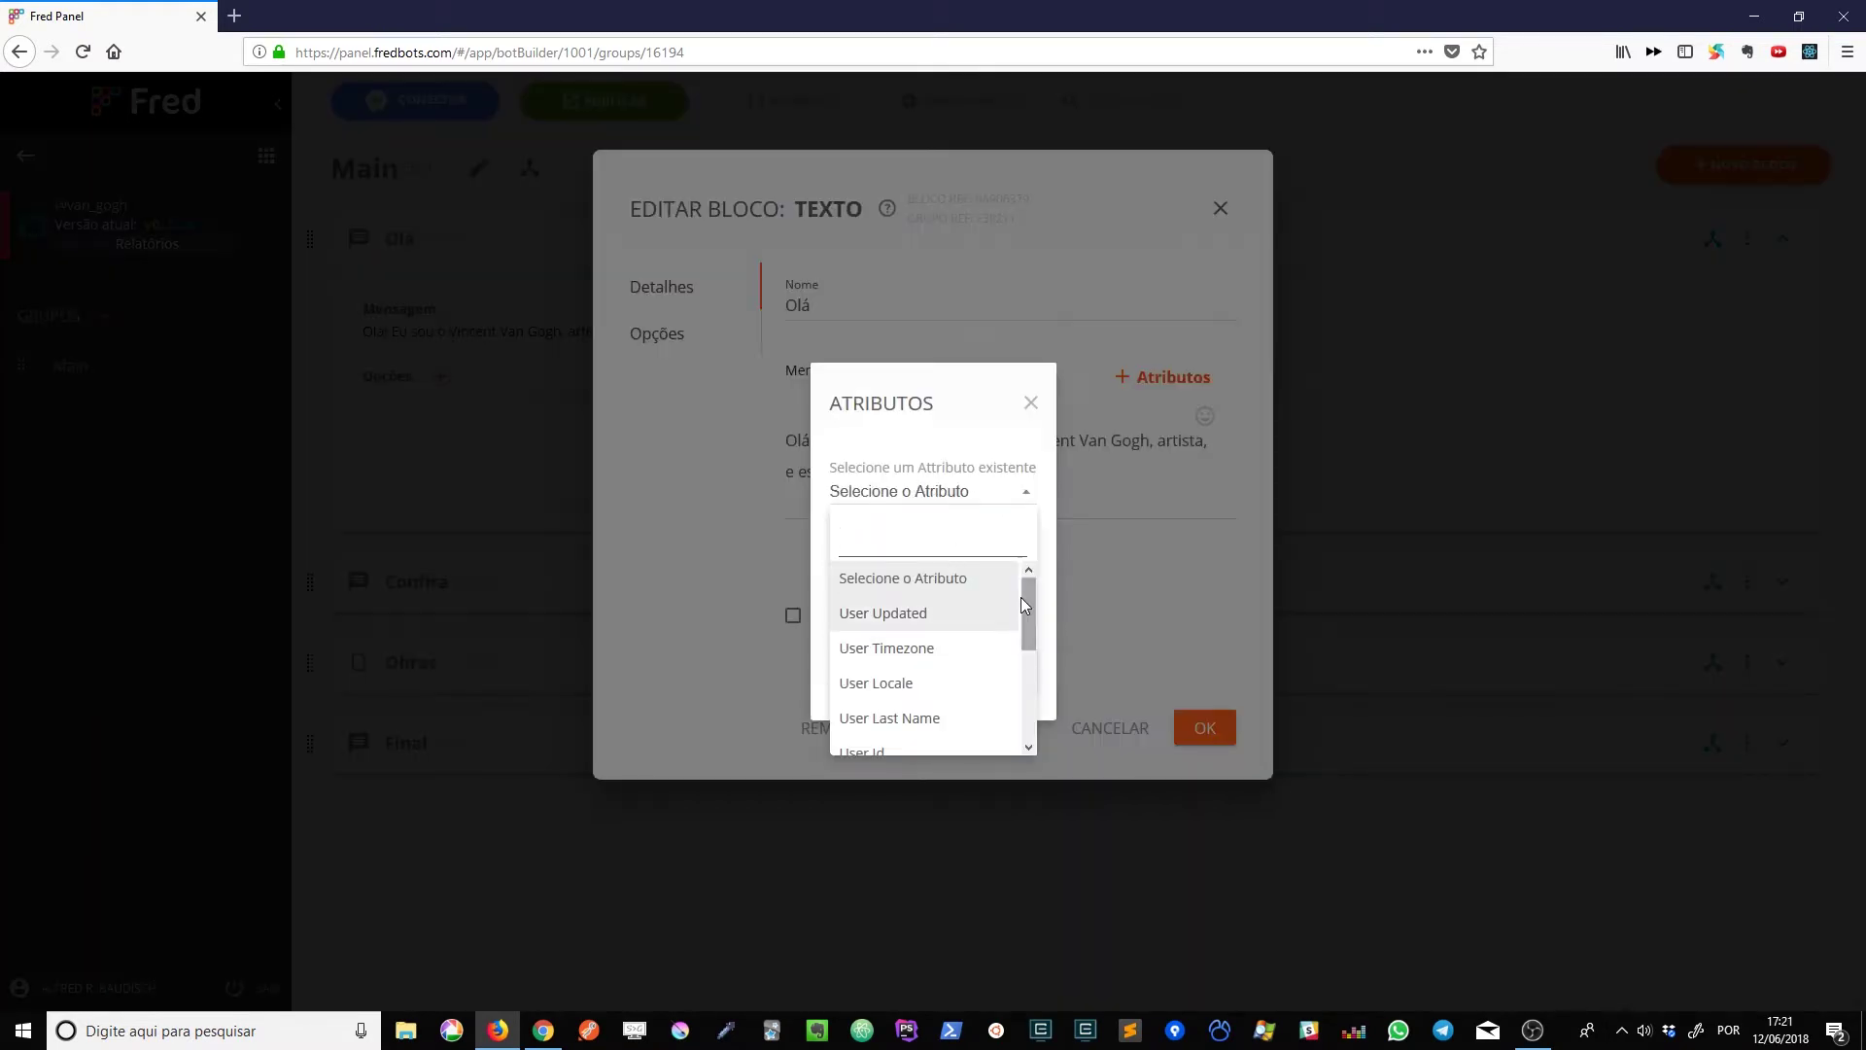
pyautogui.click(1031, 403)
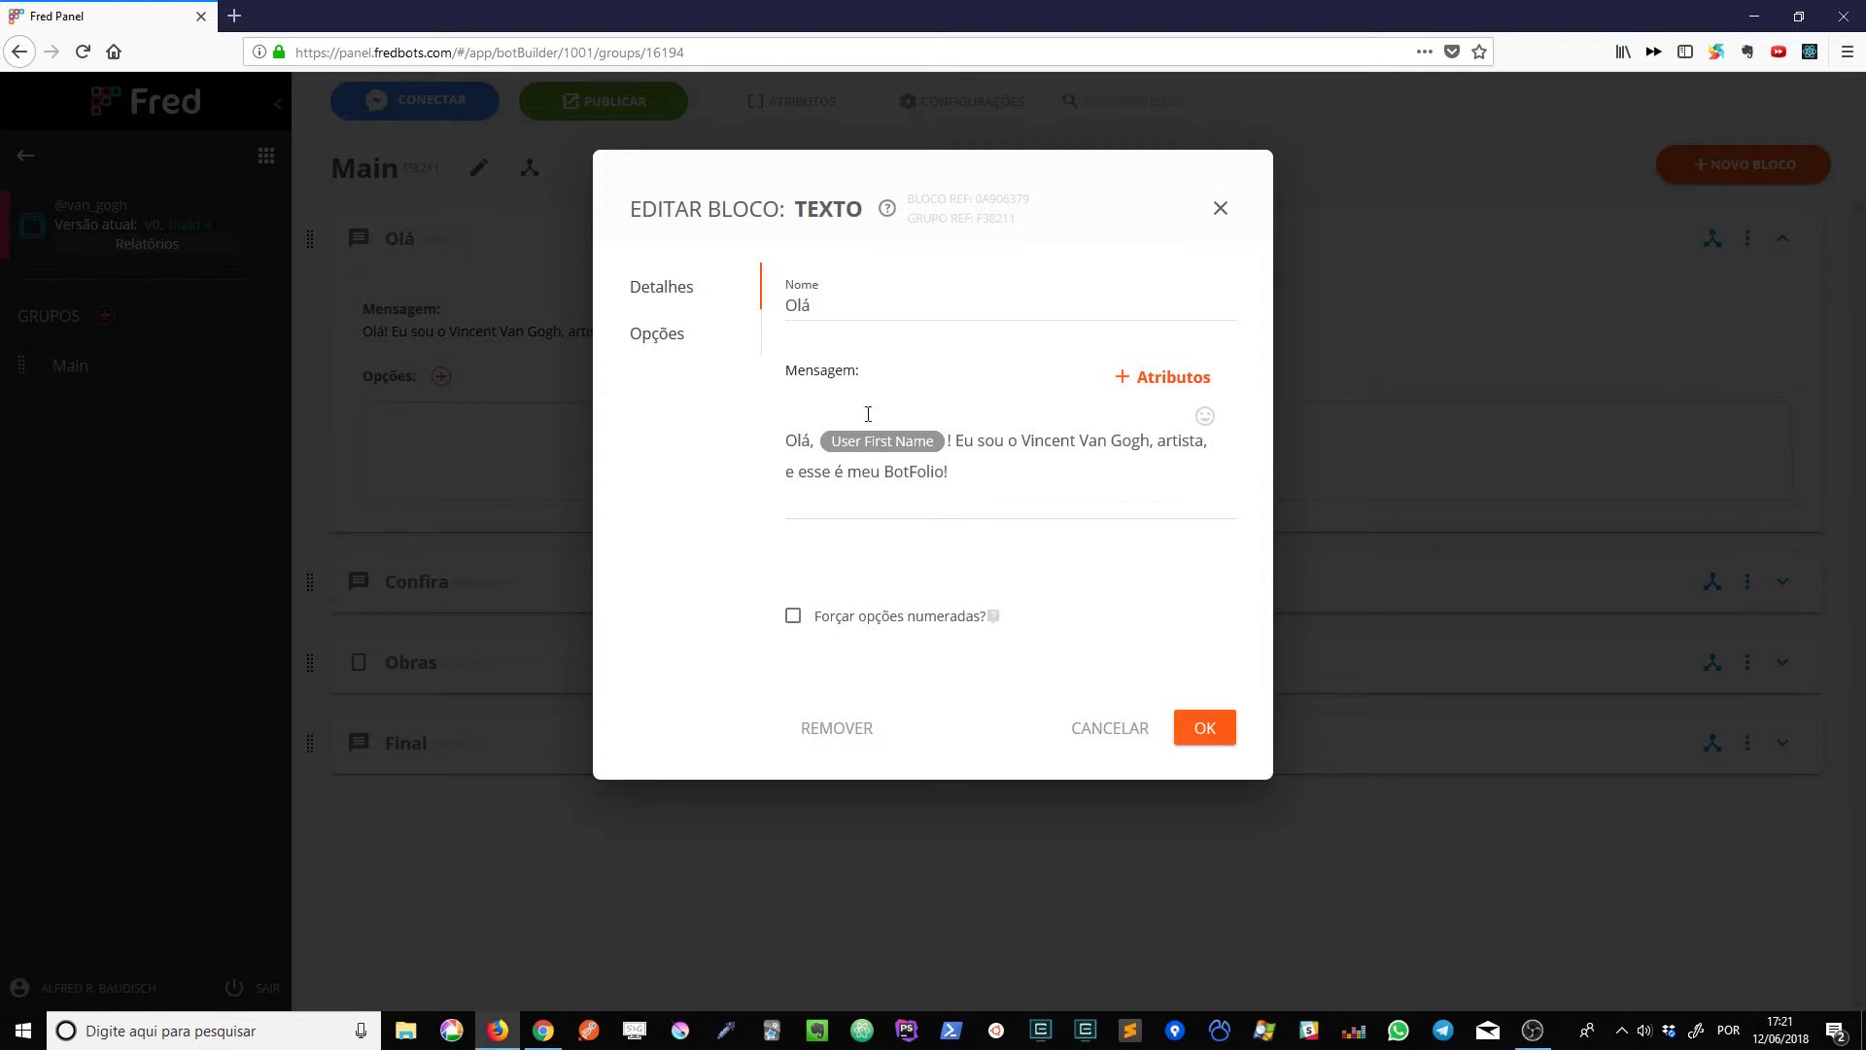
pyautogui.click(1134, 379)
pyautogui.click(957, 492)
pyautogui.scroll(-2, 960, 625)
pyautogui.scroll(-1, 960, 625)
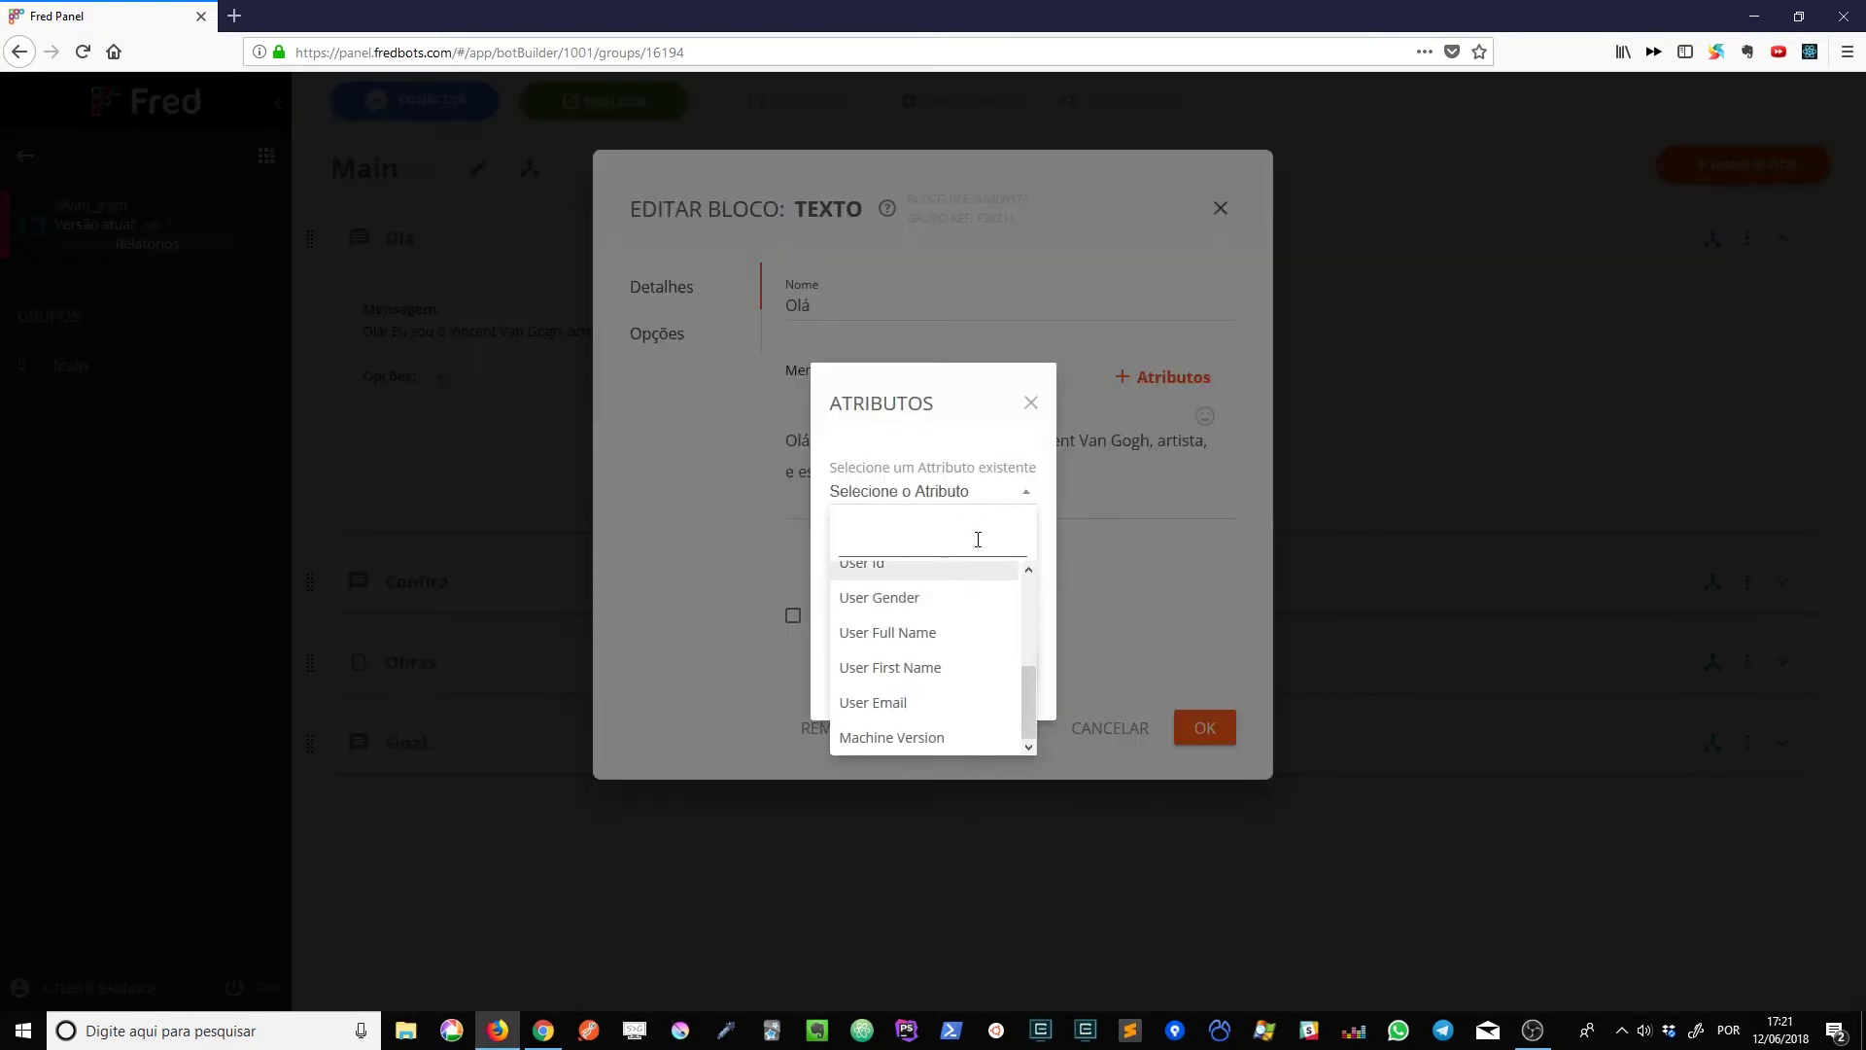
pyautogui.click(889, 667)
pyautogui.click(1147, 379)
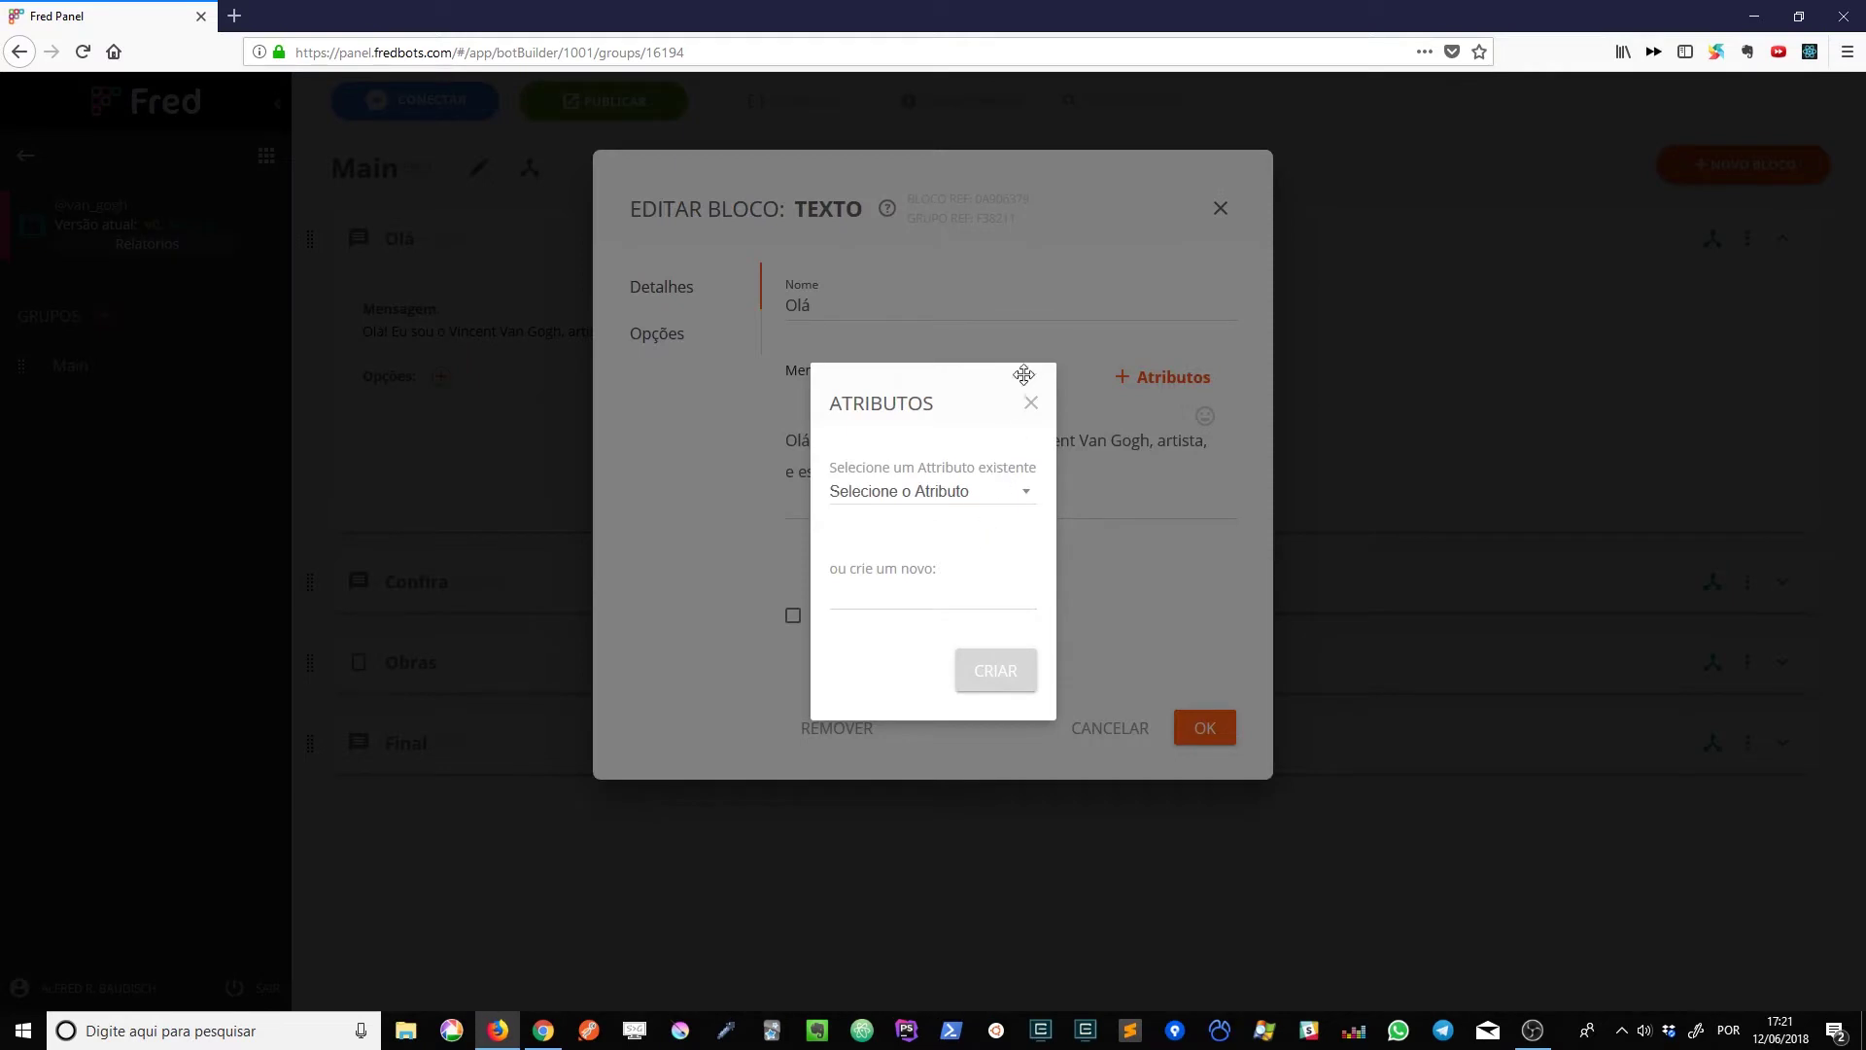
pyautogui.click(1031, 402)
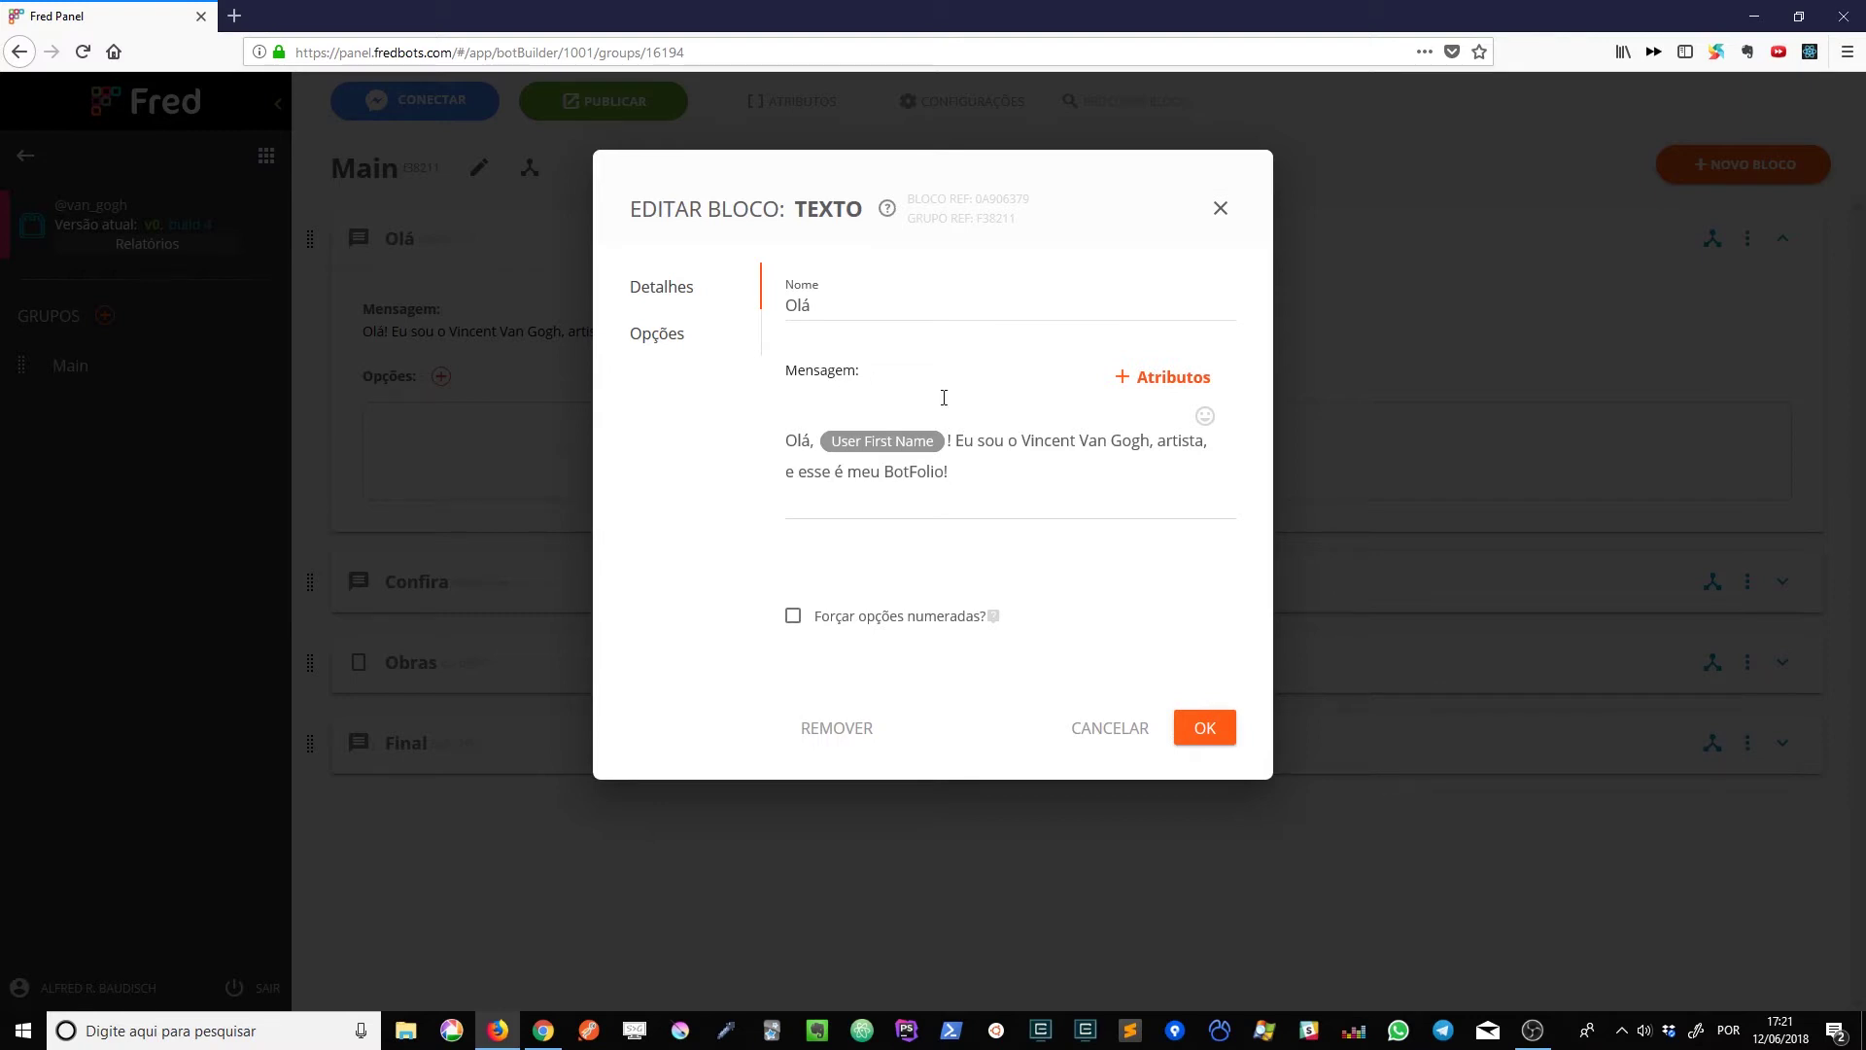
pyautogui.click(912, 440)
pyautogui.click(970, 459)
pyautogui.click(1155, 381)
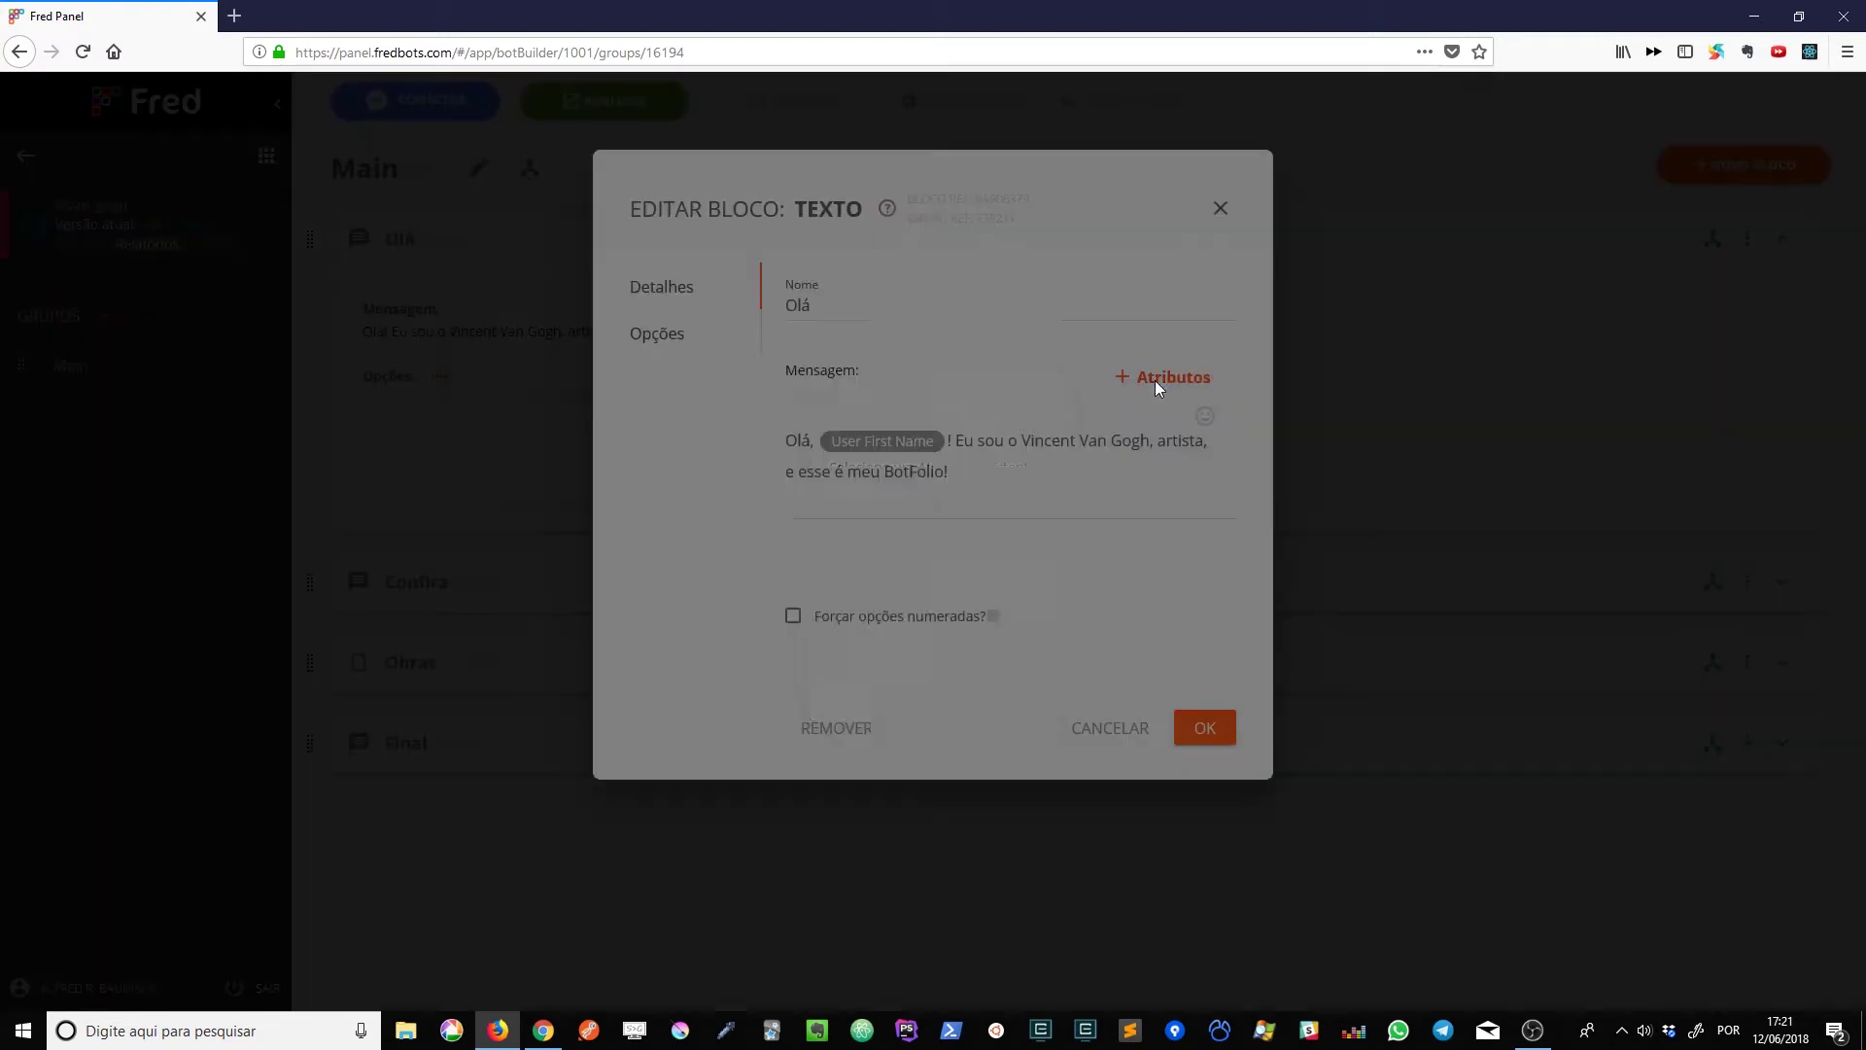
pyautogui.click(1030, 402)
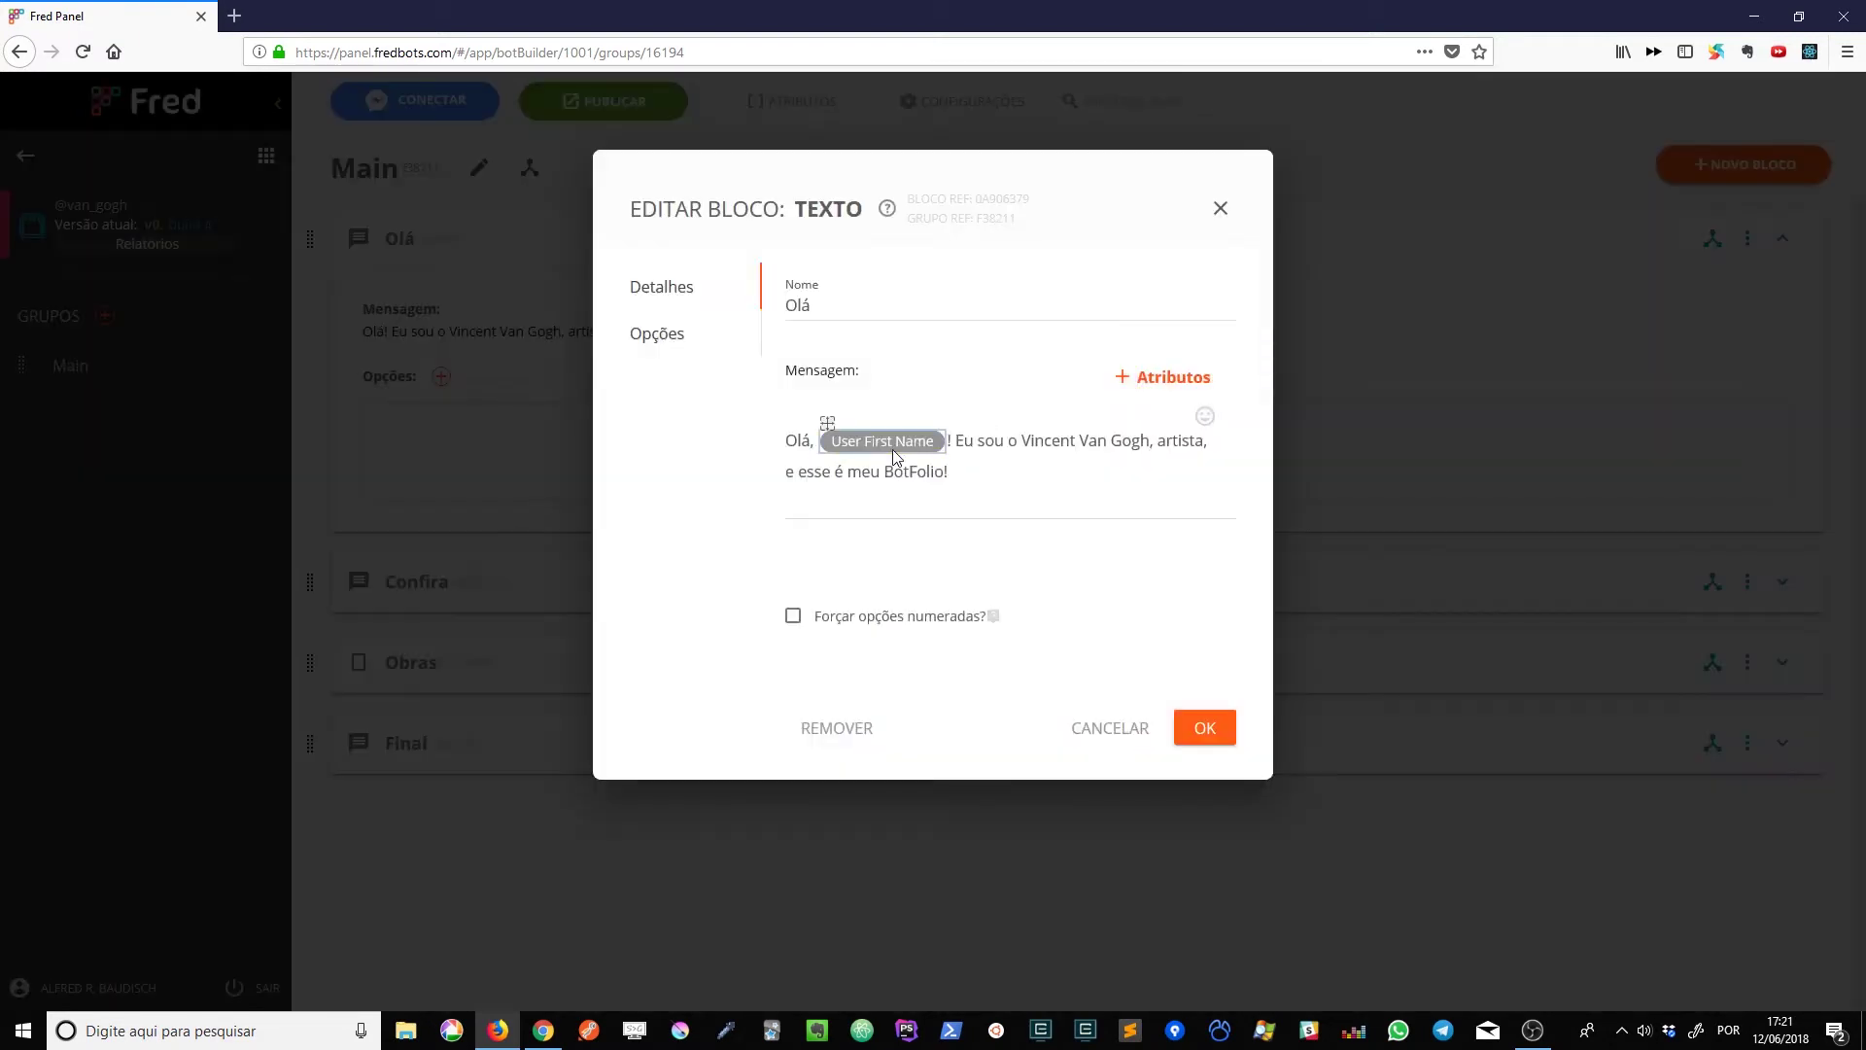
pyautogui.moveTo(828, 440)
pyautogui.mouseDown()
pyautogui.moveTo(992, 446)
pyautogui.moveTo(824, 443)
pyautogui.mouseUp()
pyautogui.moveTo(979, 471); pyautogui.dragTo(783, 423)
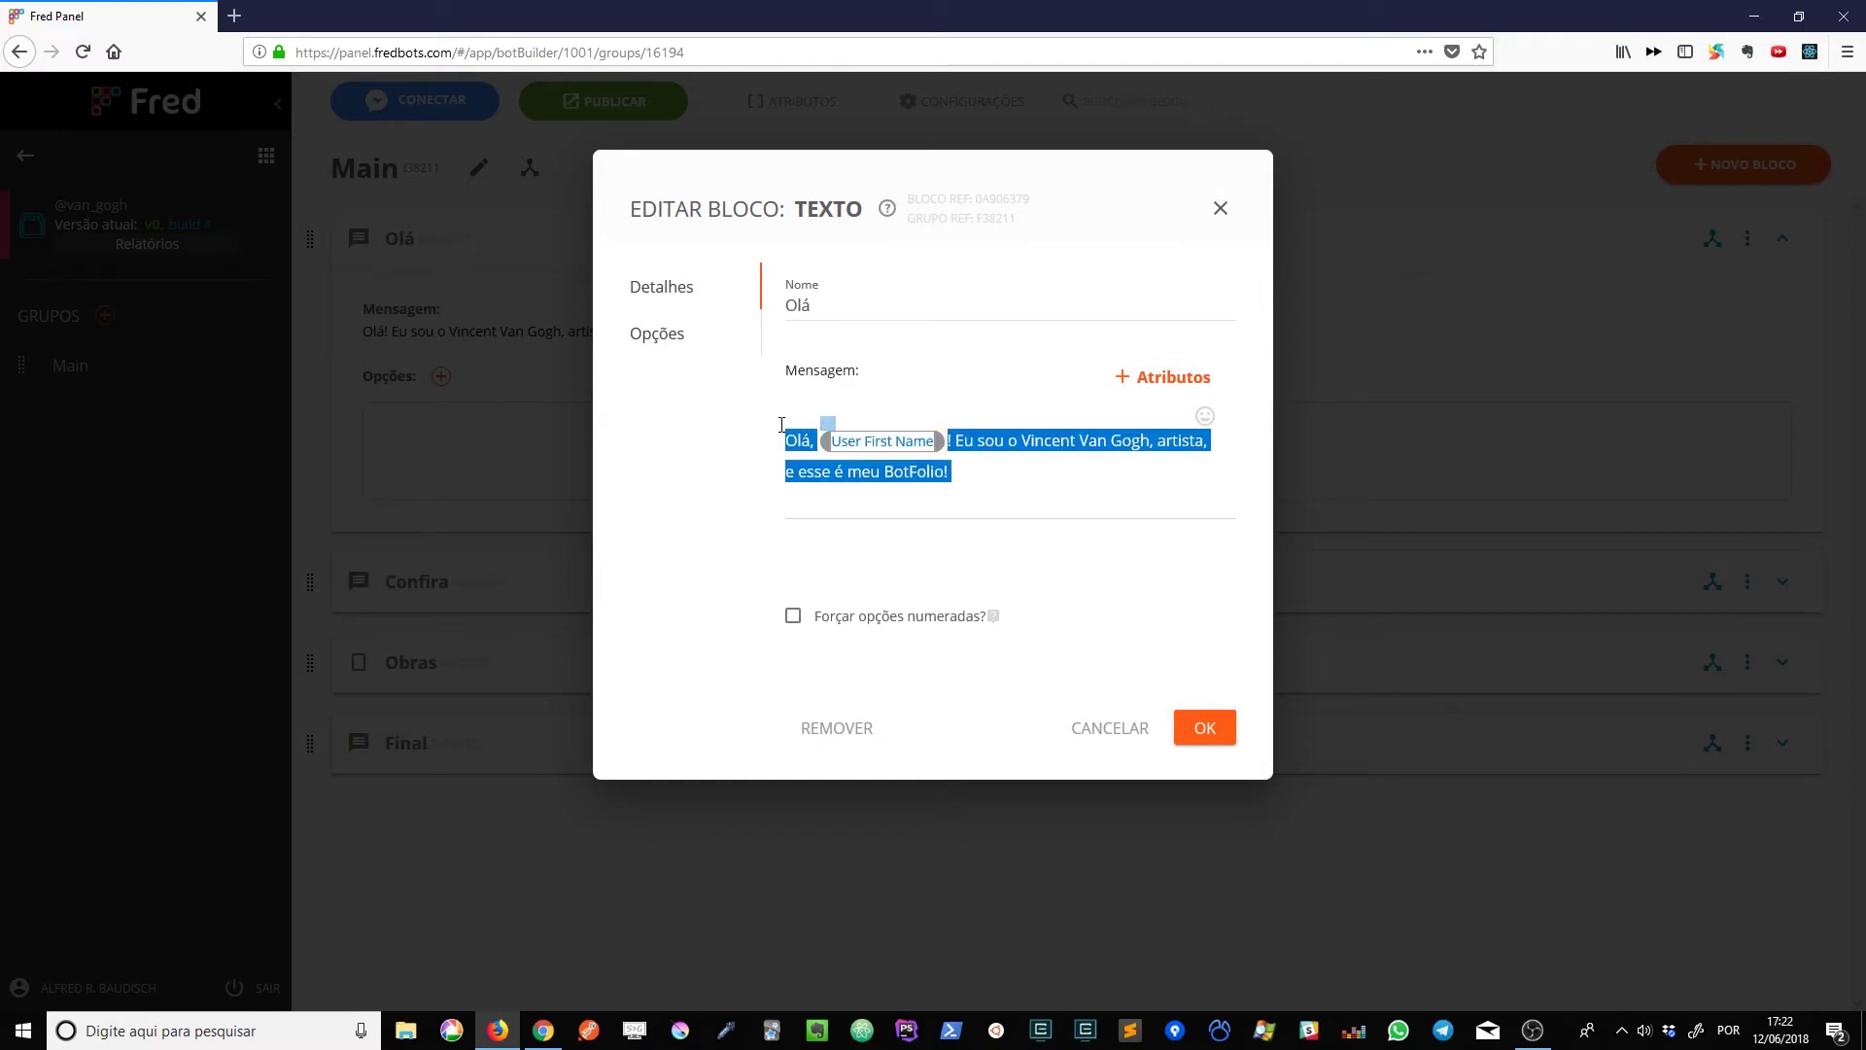
pyautogui.click(933, 442)
pyautogui.moveTo(966, 439); pyautogui.dragTo(1098, 486)
pyautogui.click(961, 495)
# Step: Save the Olá block with its personalised greeting message
pyautogui.click(843, 444)
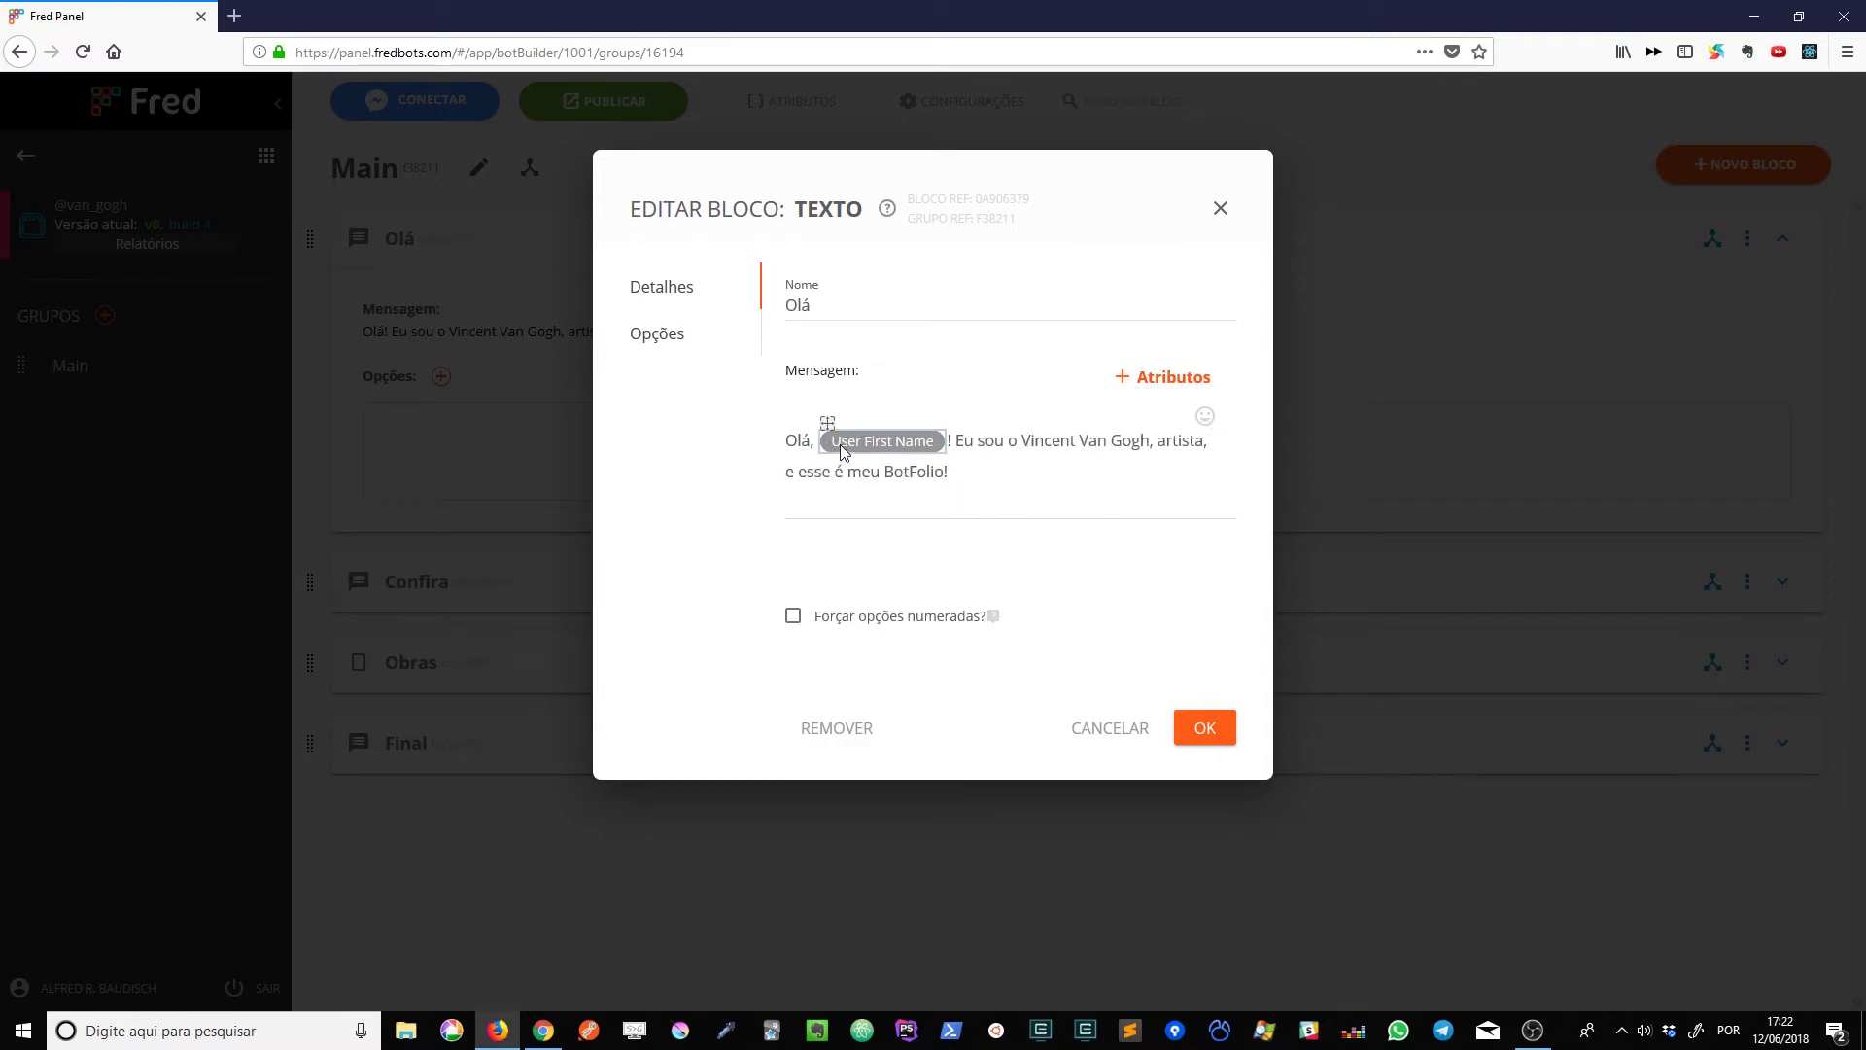
pyautogui.click(1001, 460)
pyautogui.click(1220, 729)
# Step: Create a new text block with the copied Van Gogh biography, starting "Meu nome é Vincent Willem van Gogh", as its message
pyautogui.click(1737, 165)
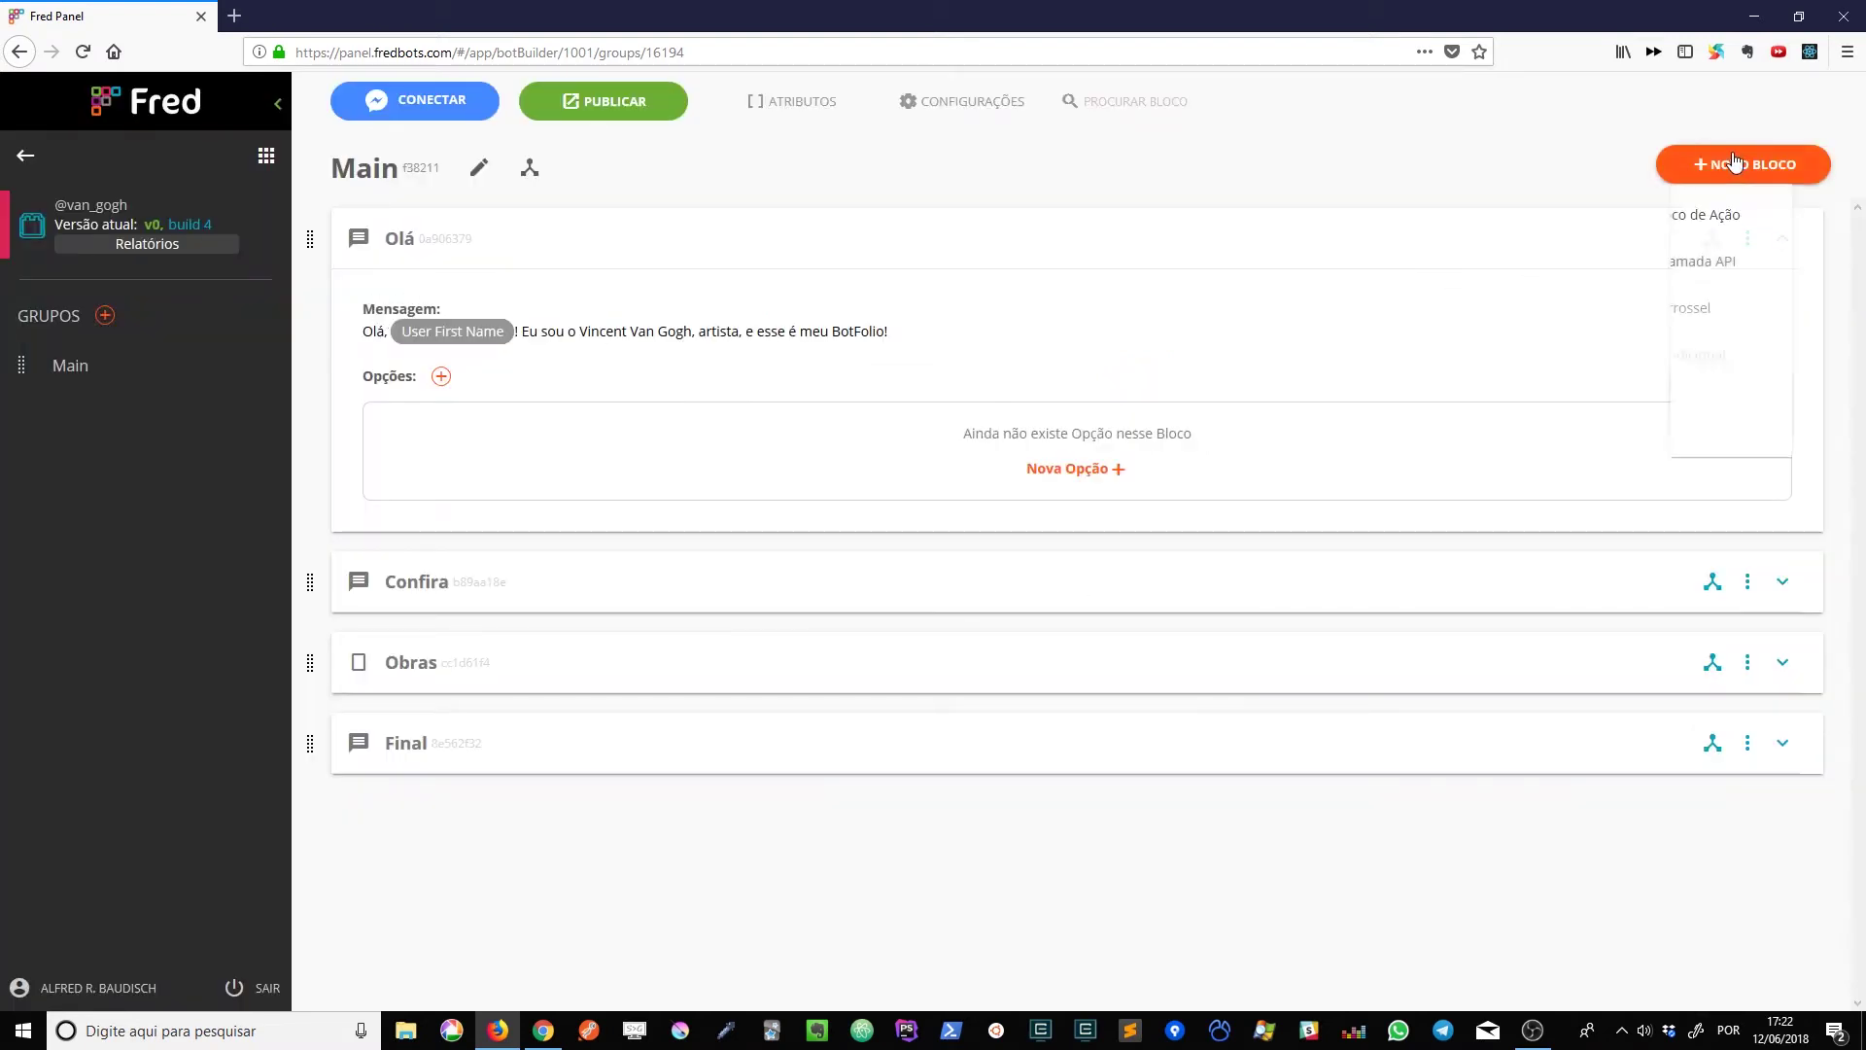
pyautogui.click(1662, 584)
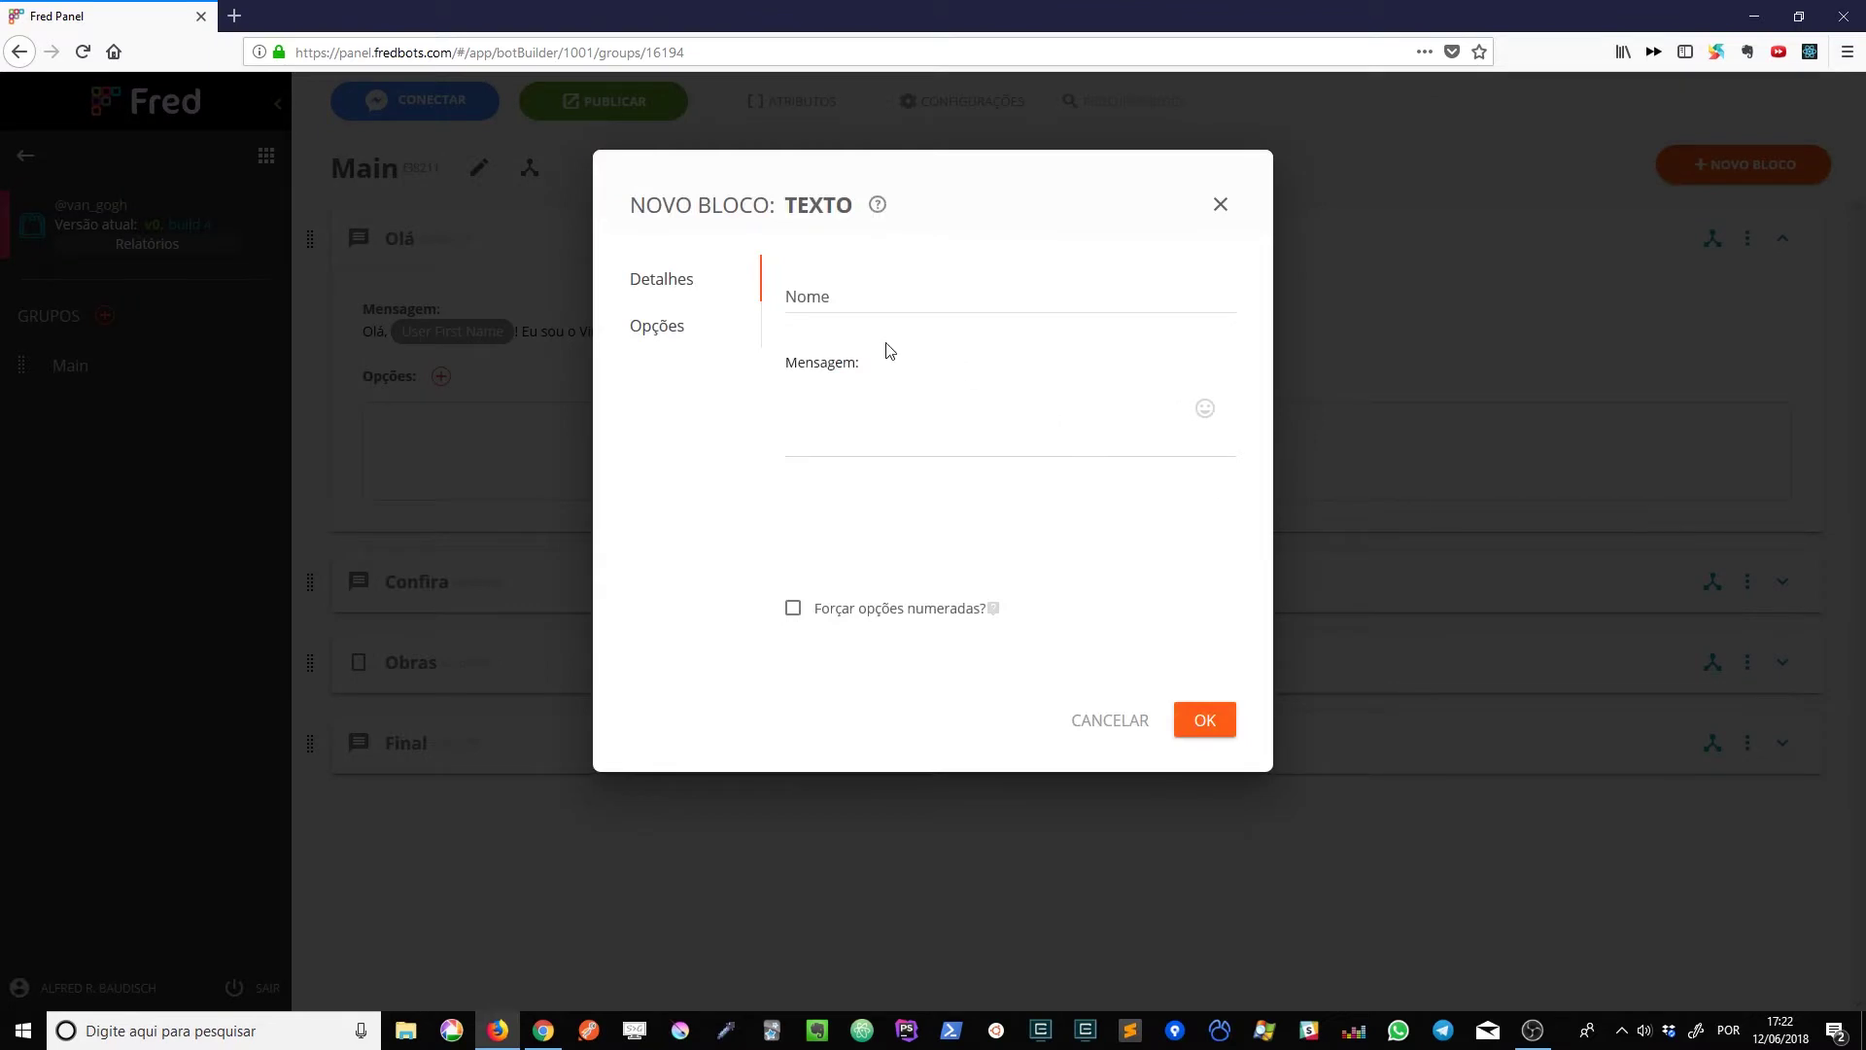
pyautogui.click(889, 400)
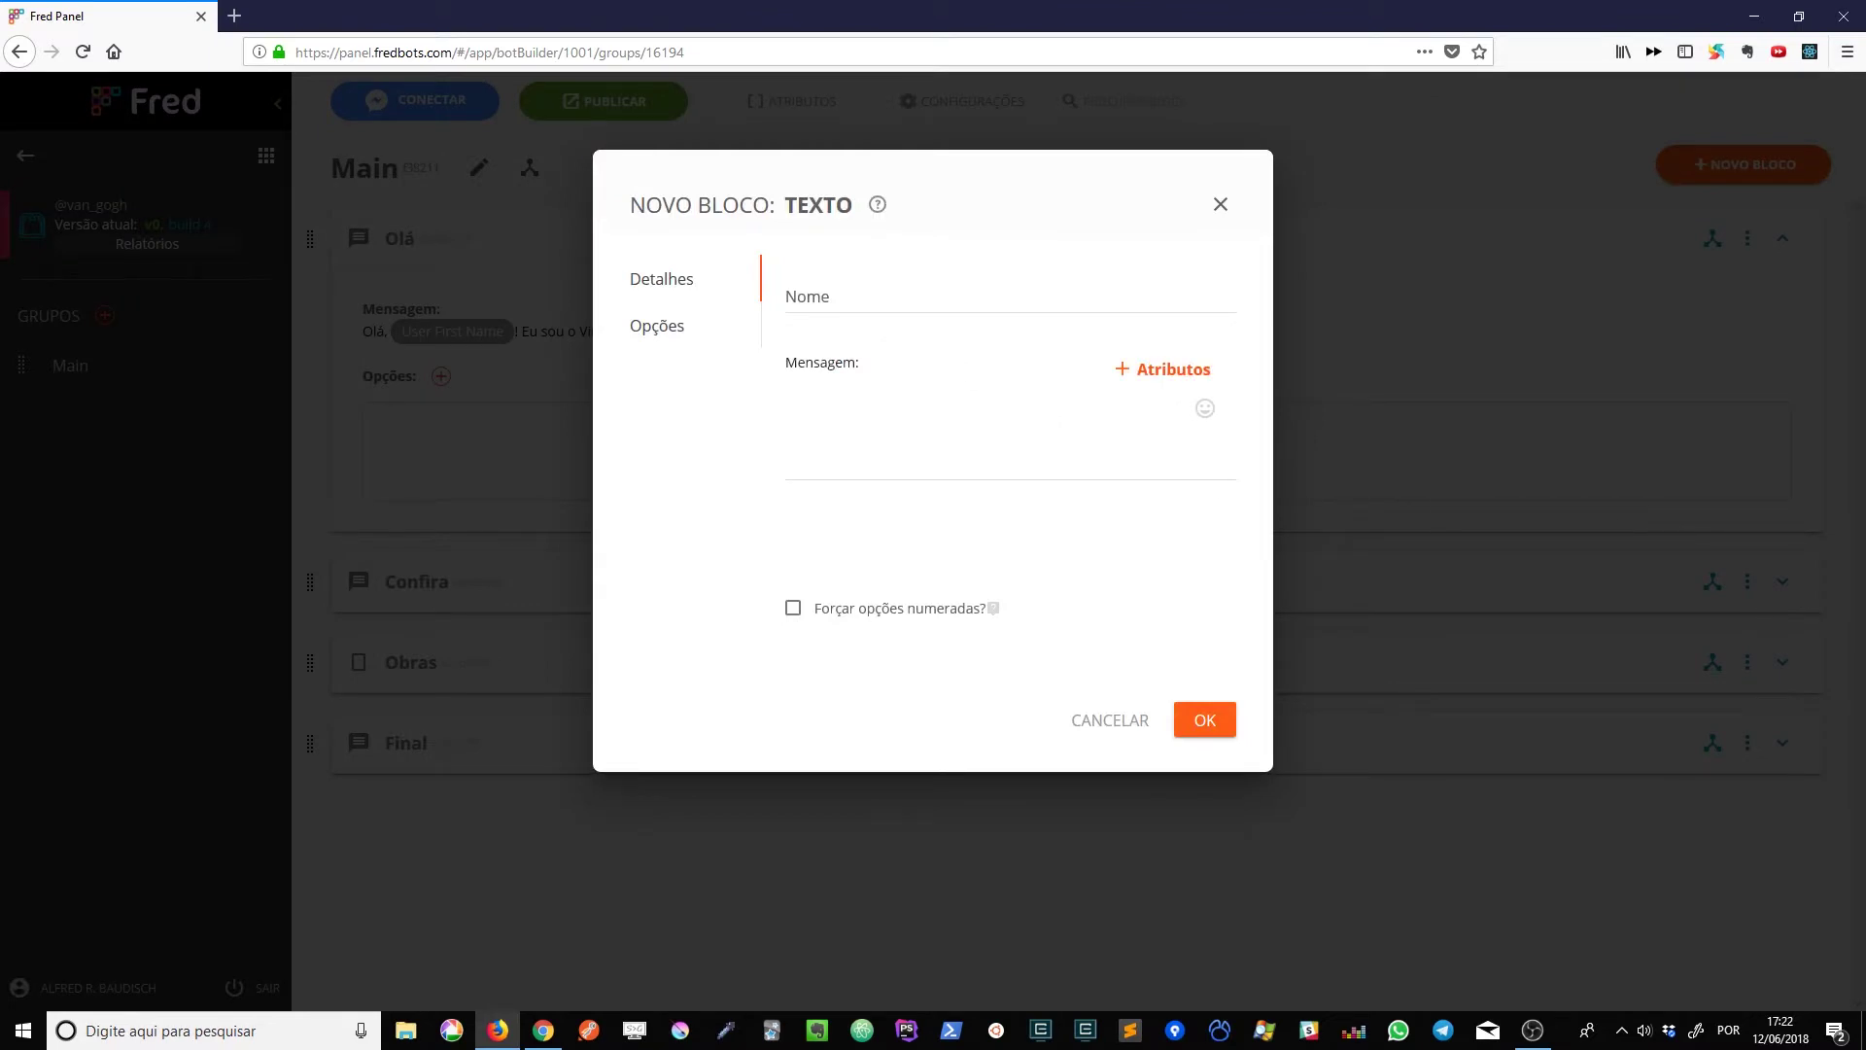
pyautogui.hotkey('ctrl', 'v')
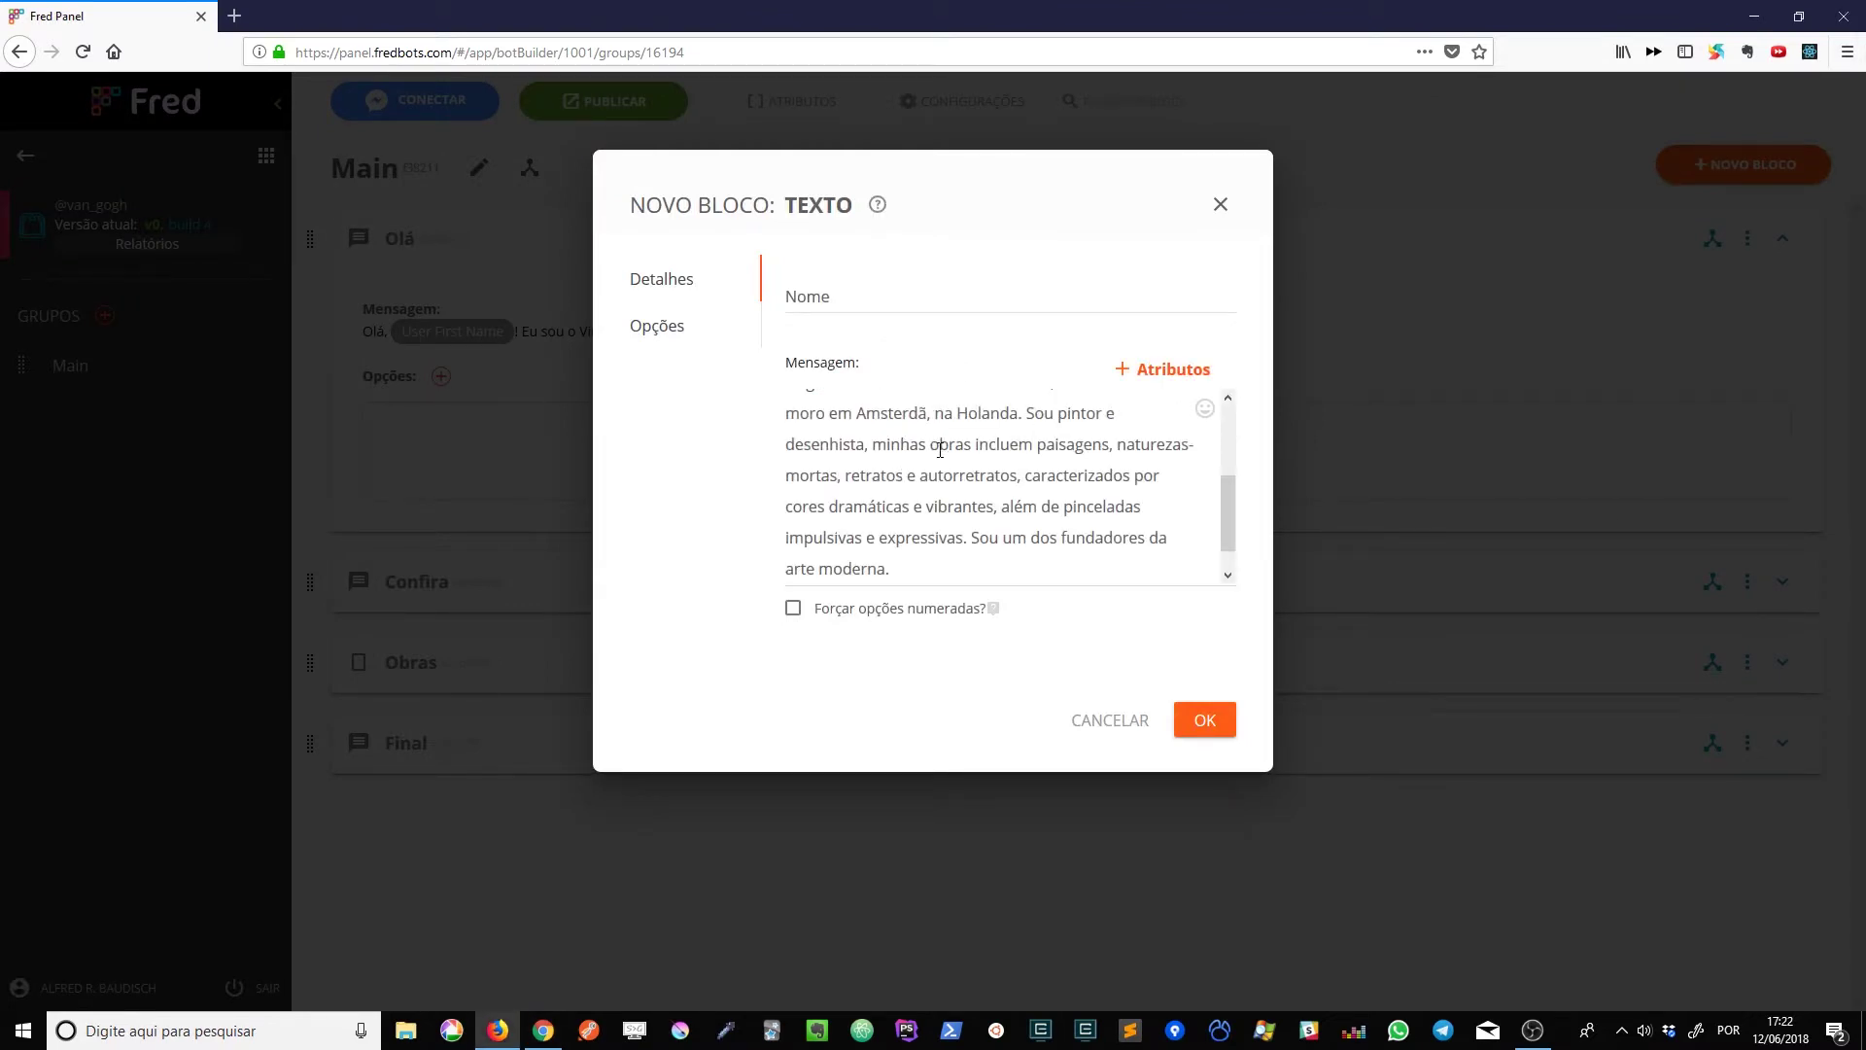
pyautogui.scroll(3, 829, 415)
pyautogui.scroll(-4, 832, 415)
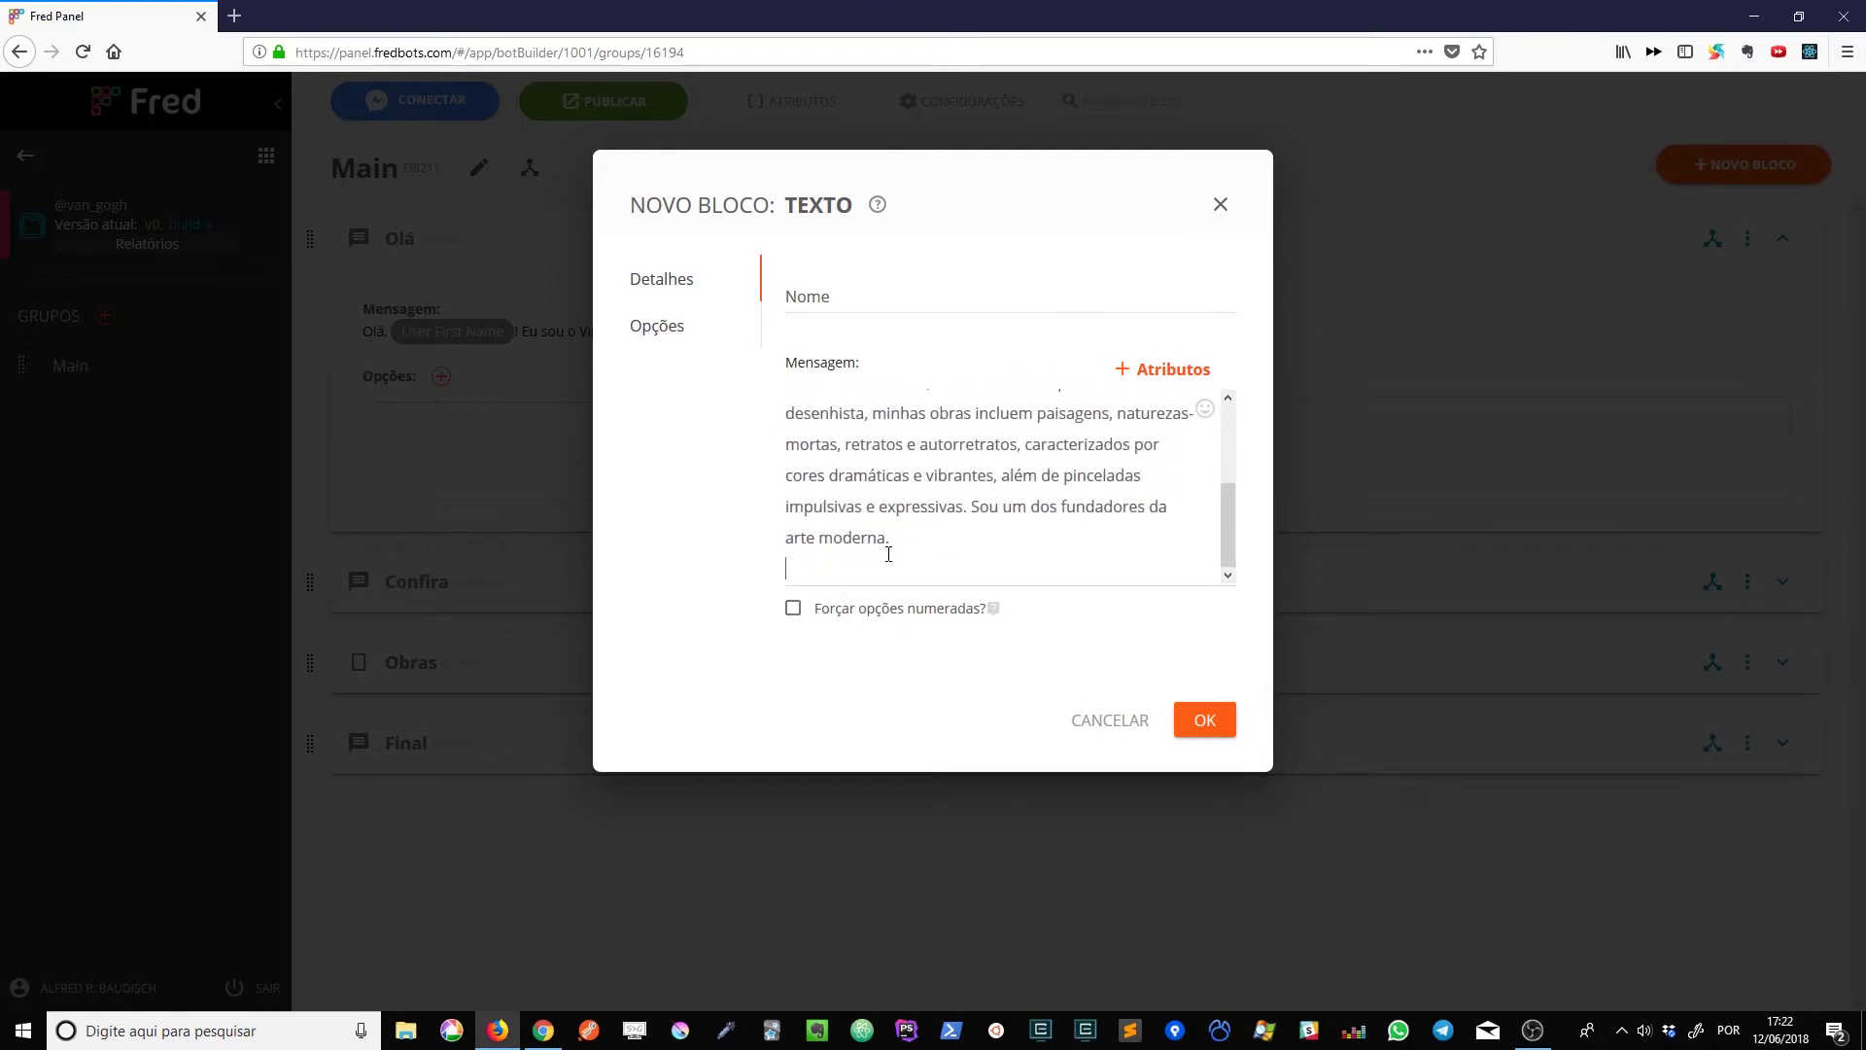
pyautogui.scroll(4, 888, 554)
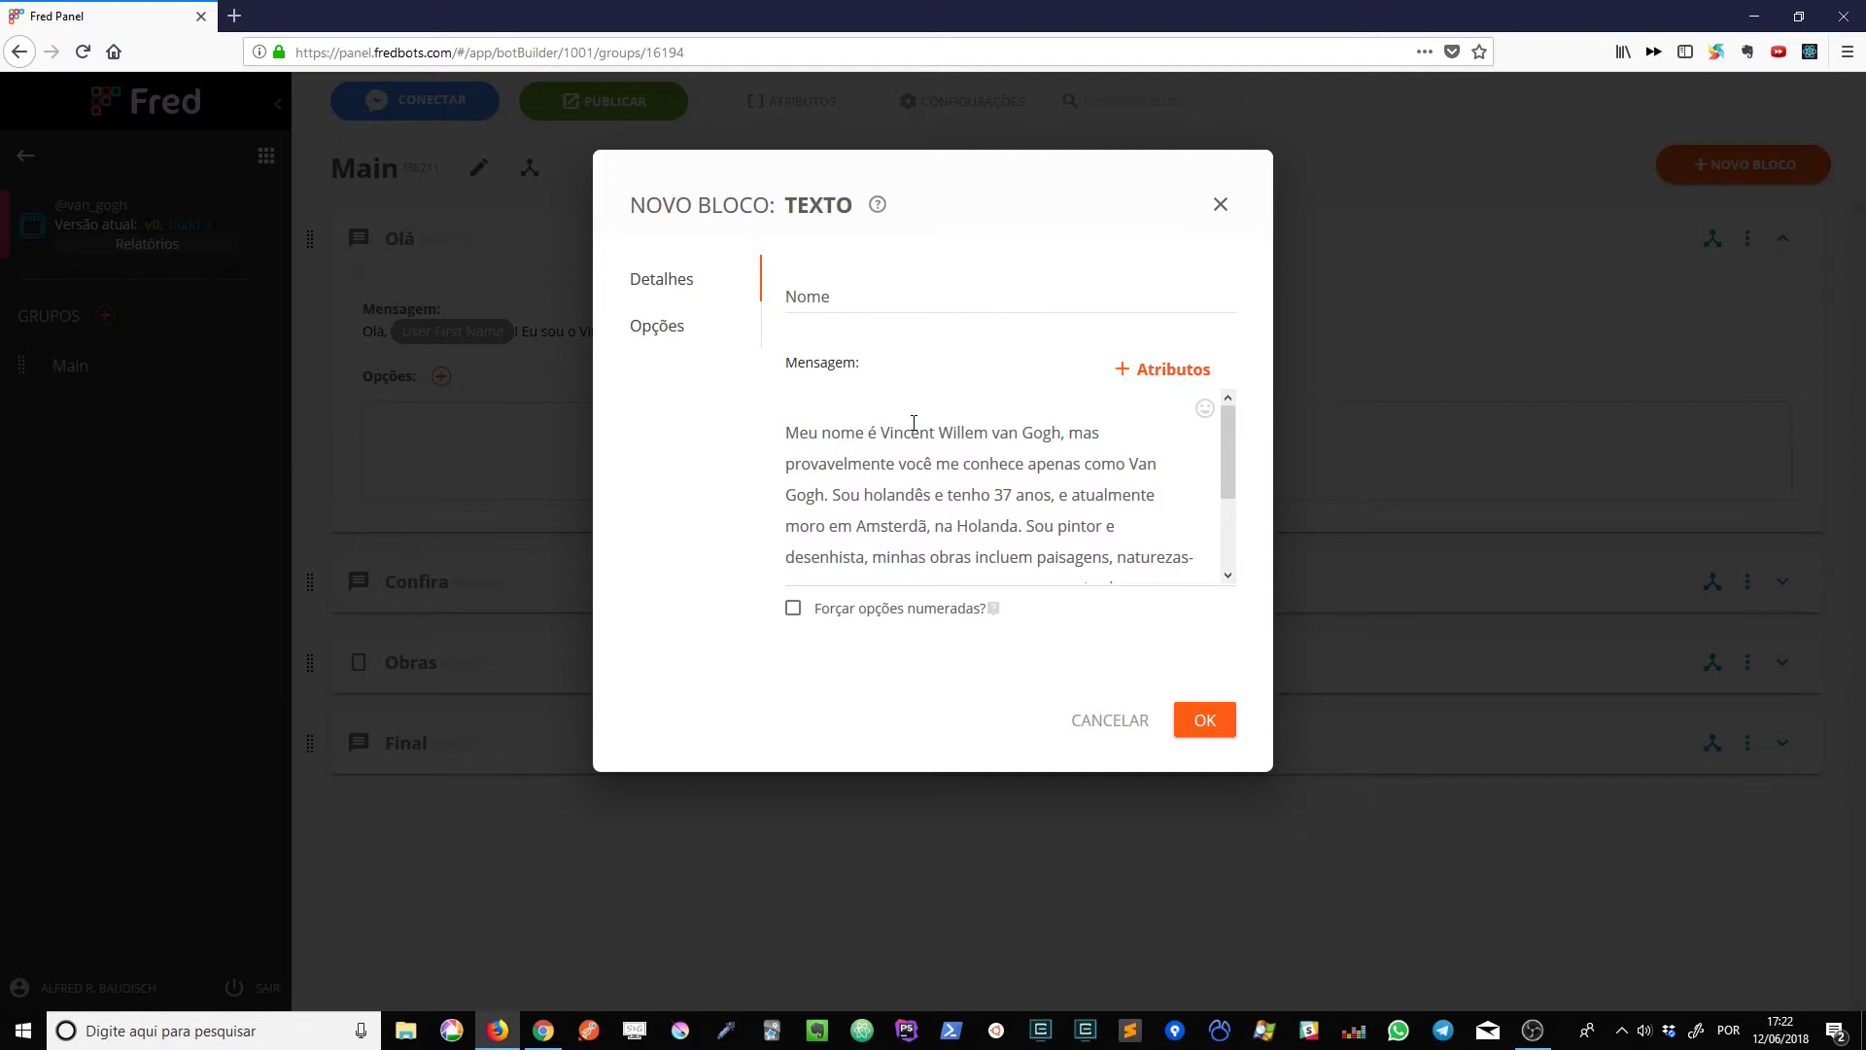
pyautogui.scroll(-3, 1001, 483)
pyautogui.click(1205, 720)
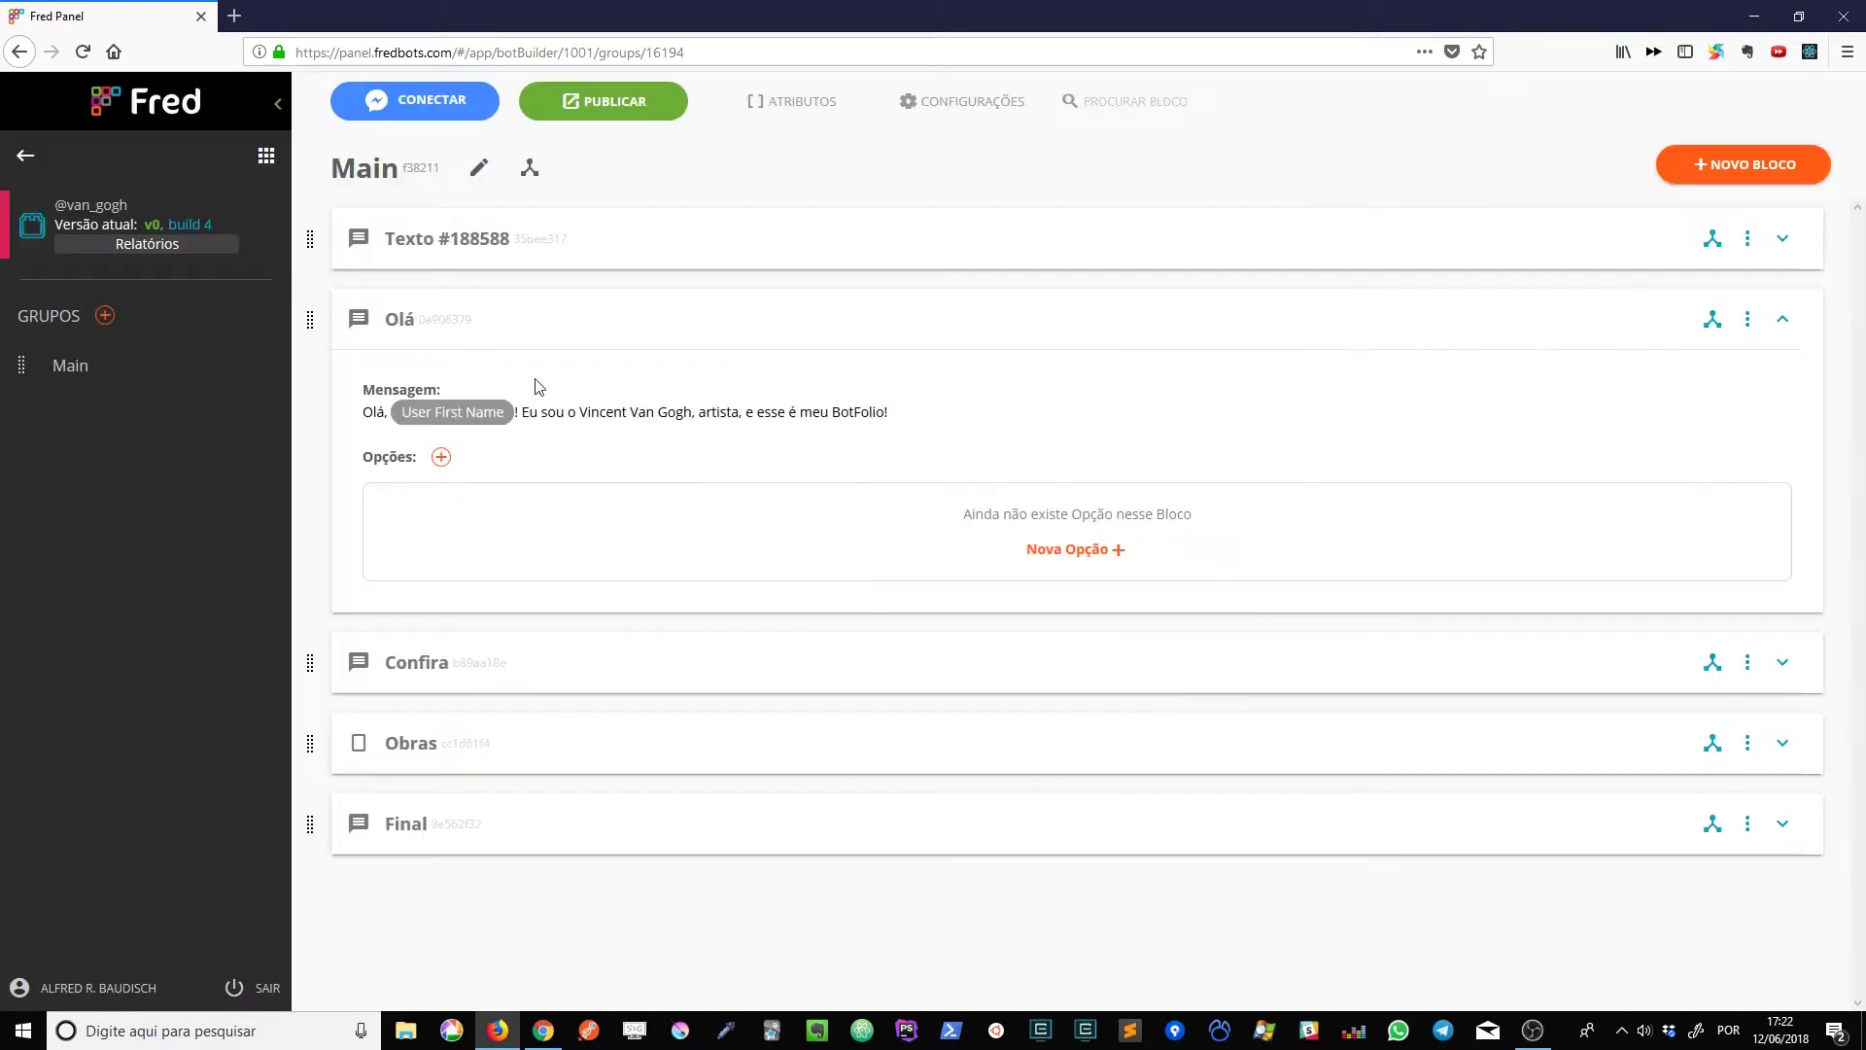
# Step: Rename the new biography text block to "Sobre 1" and save it
pyautogui.click(626, 238)
pyautogui.click(843, 295)
pyautogui.write('Sobre 1')
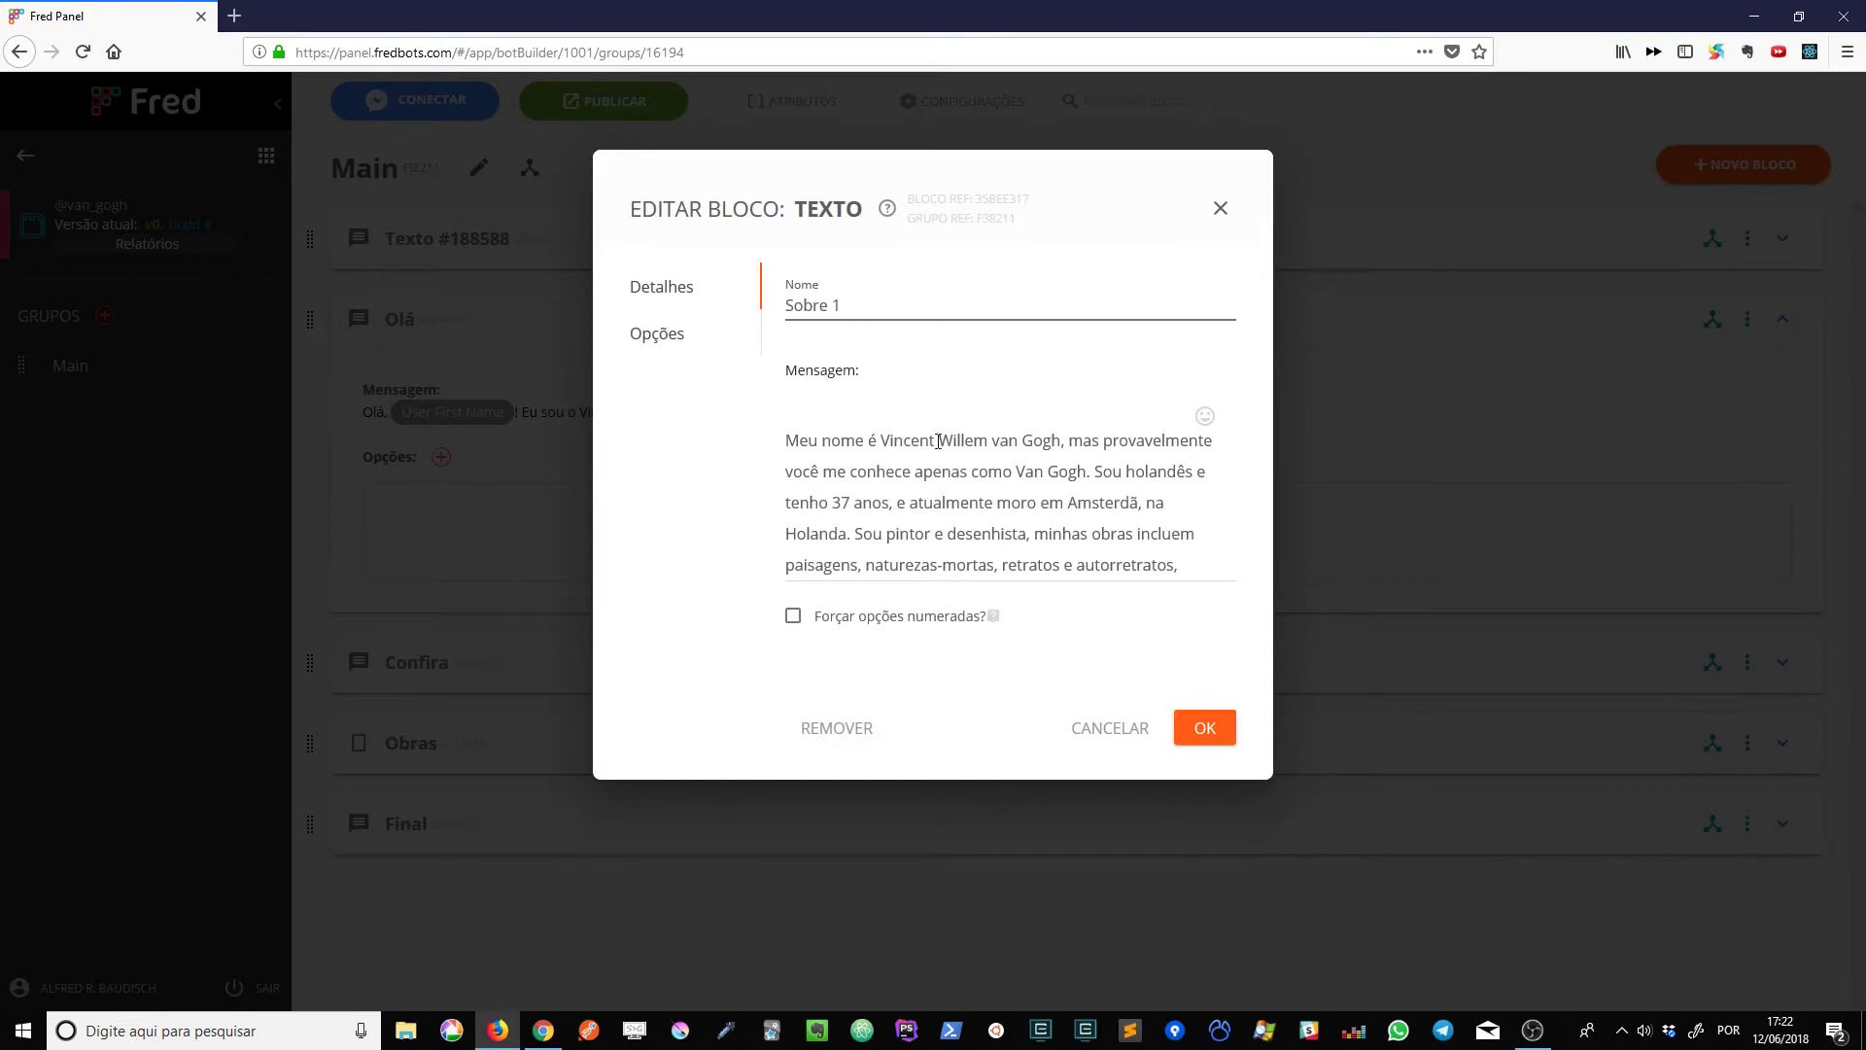
pyautogui.click(1221, 737)
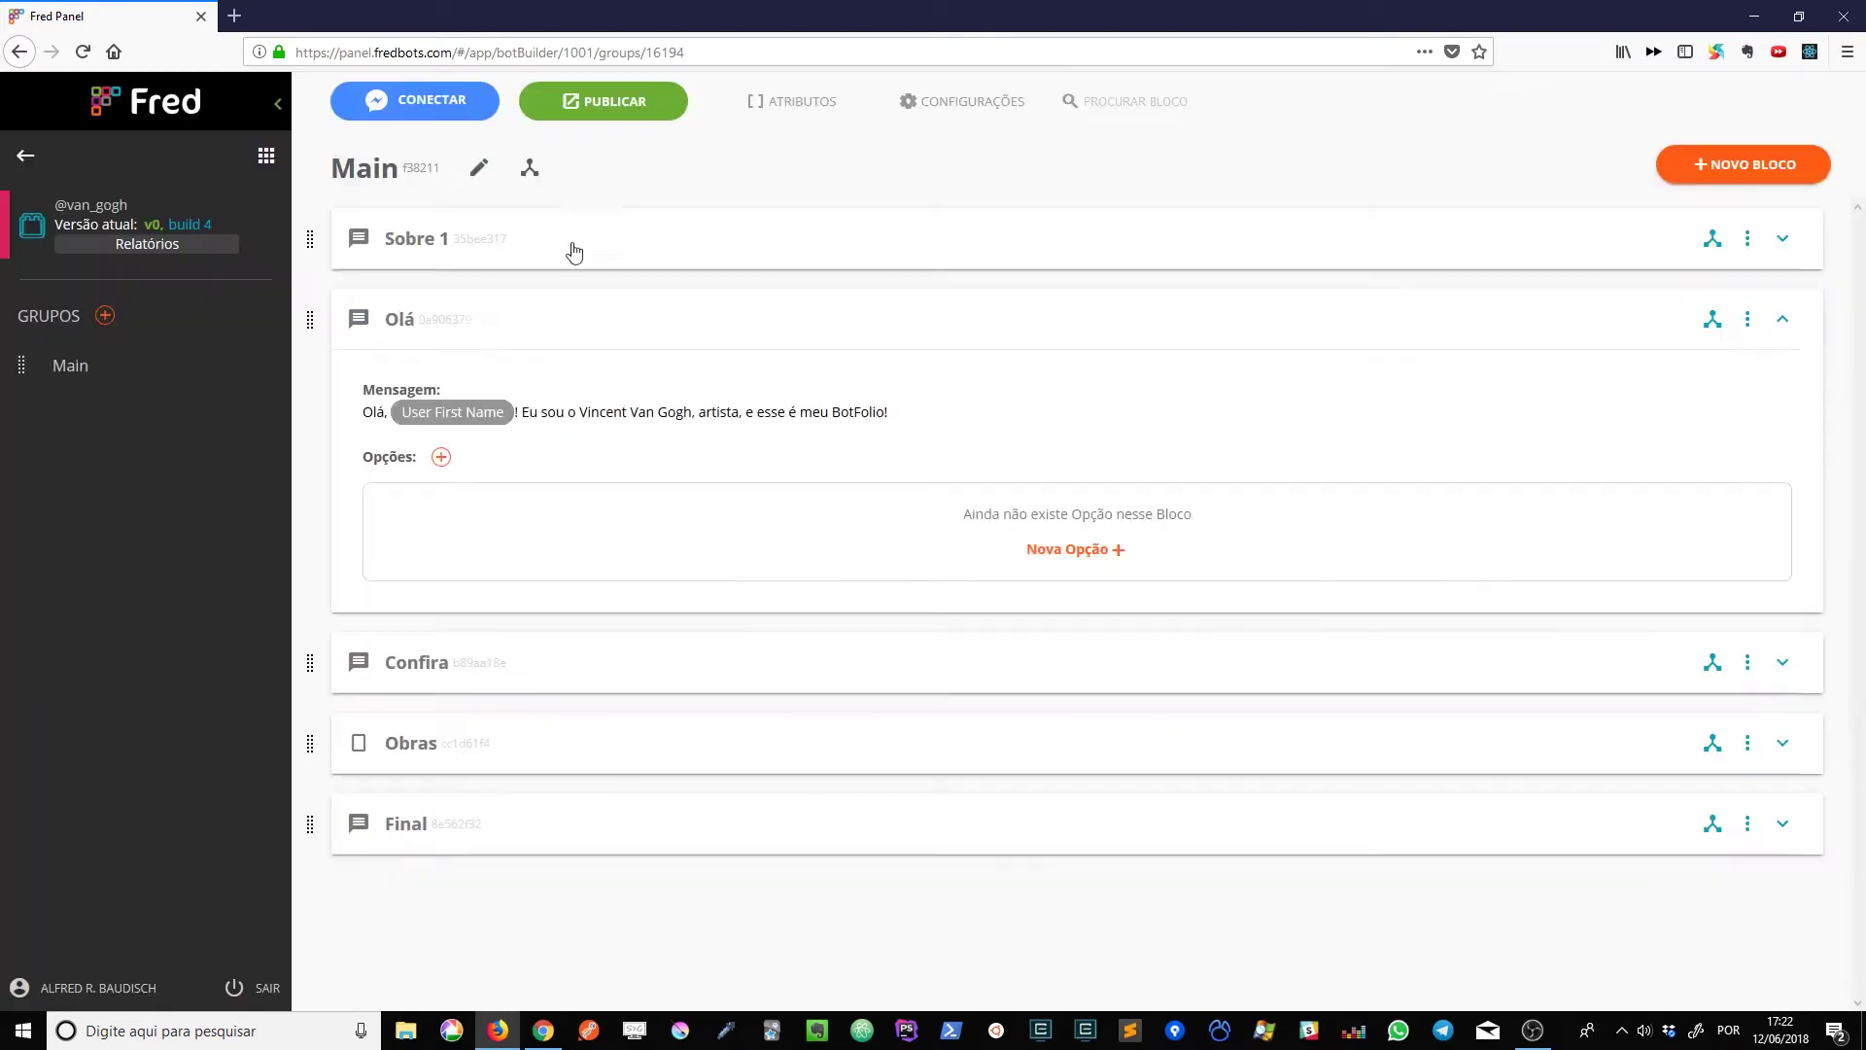
# Step: Expand the Sobre 1 block and open its details to review the biography message
pyautogui.click(807, 237)
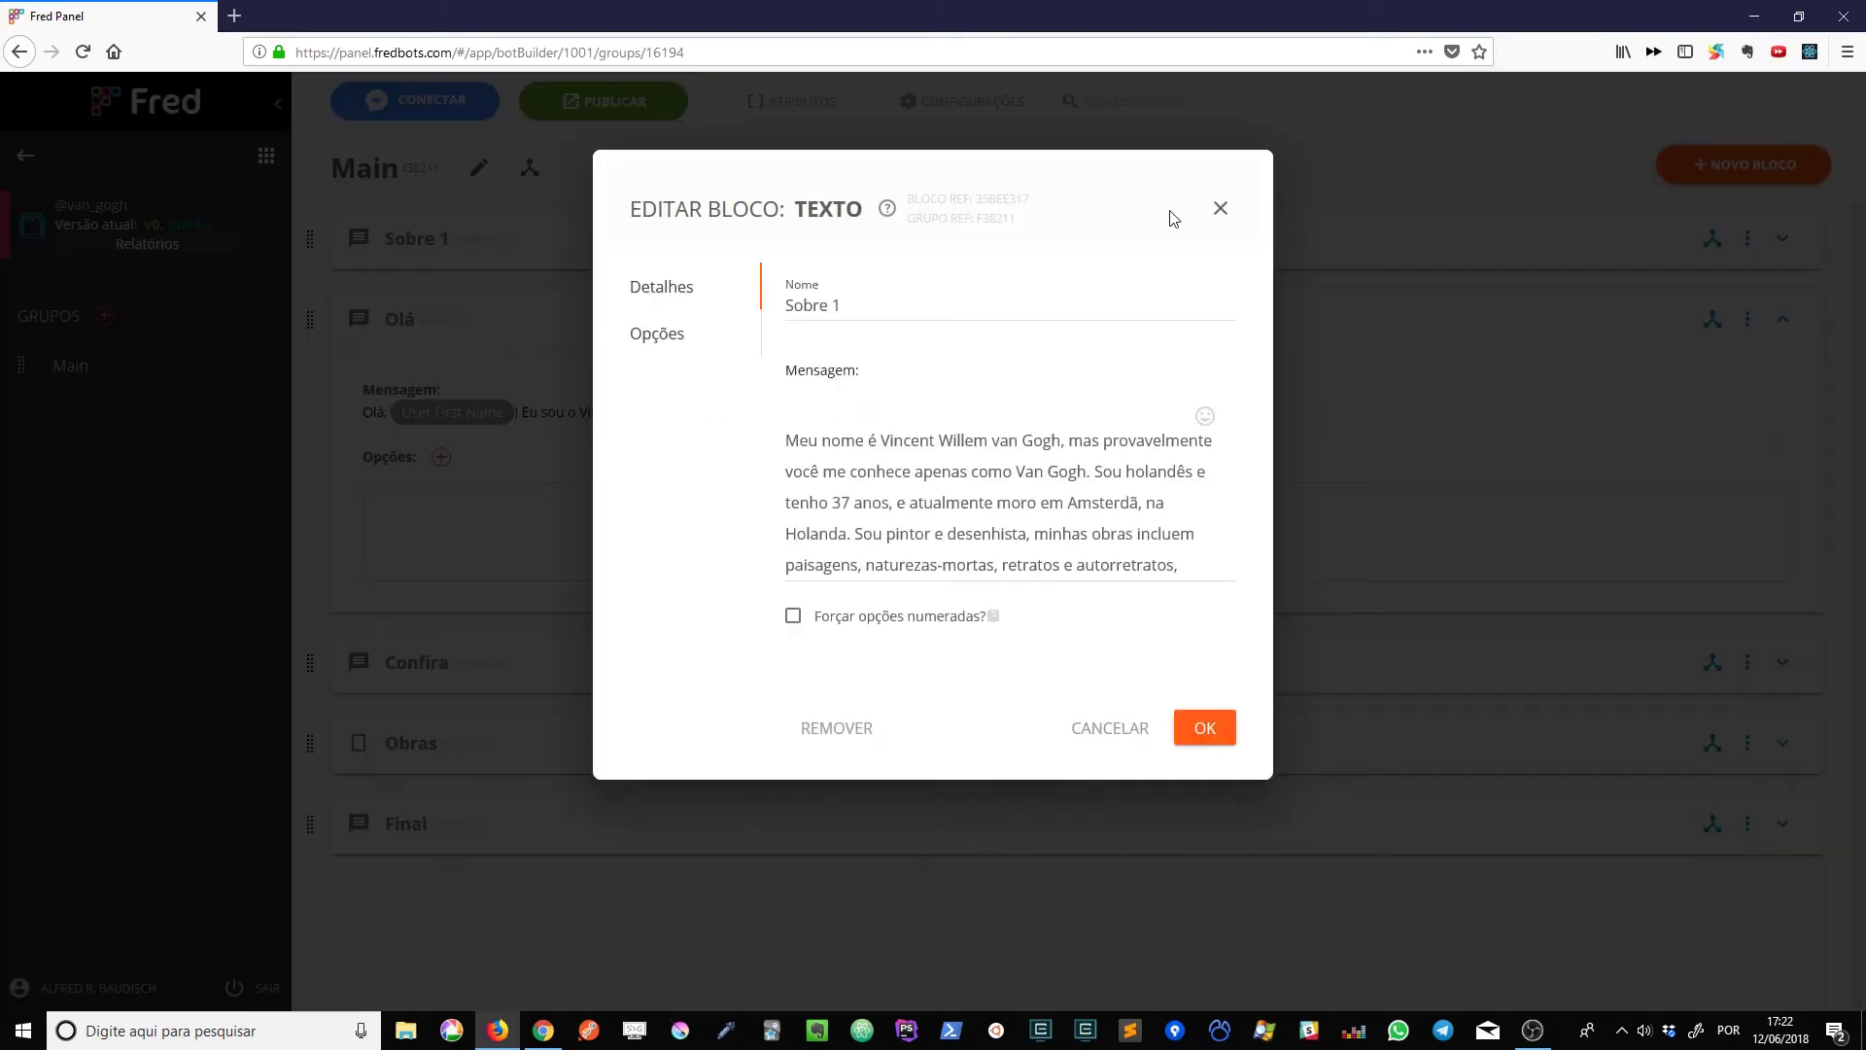
pyautogui.click(1222, 211)
pyautogui.click(1782, 238)
pyautogui.click(788, 403)
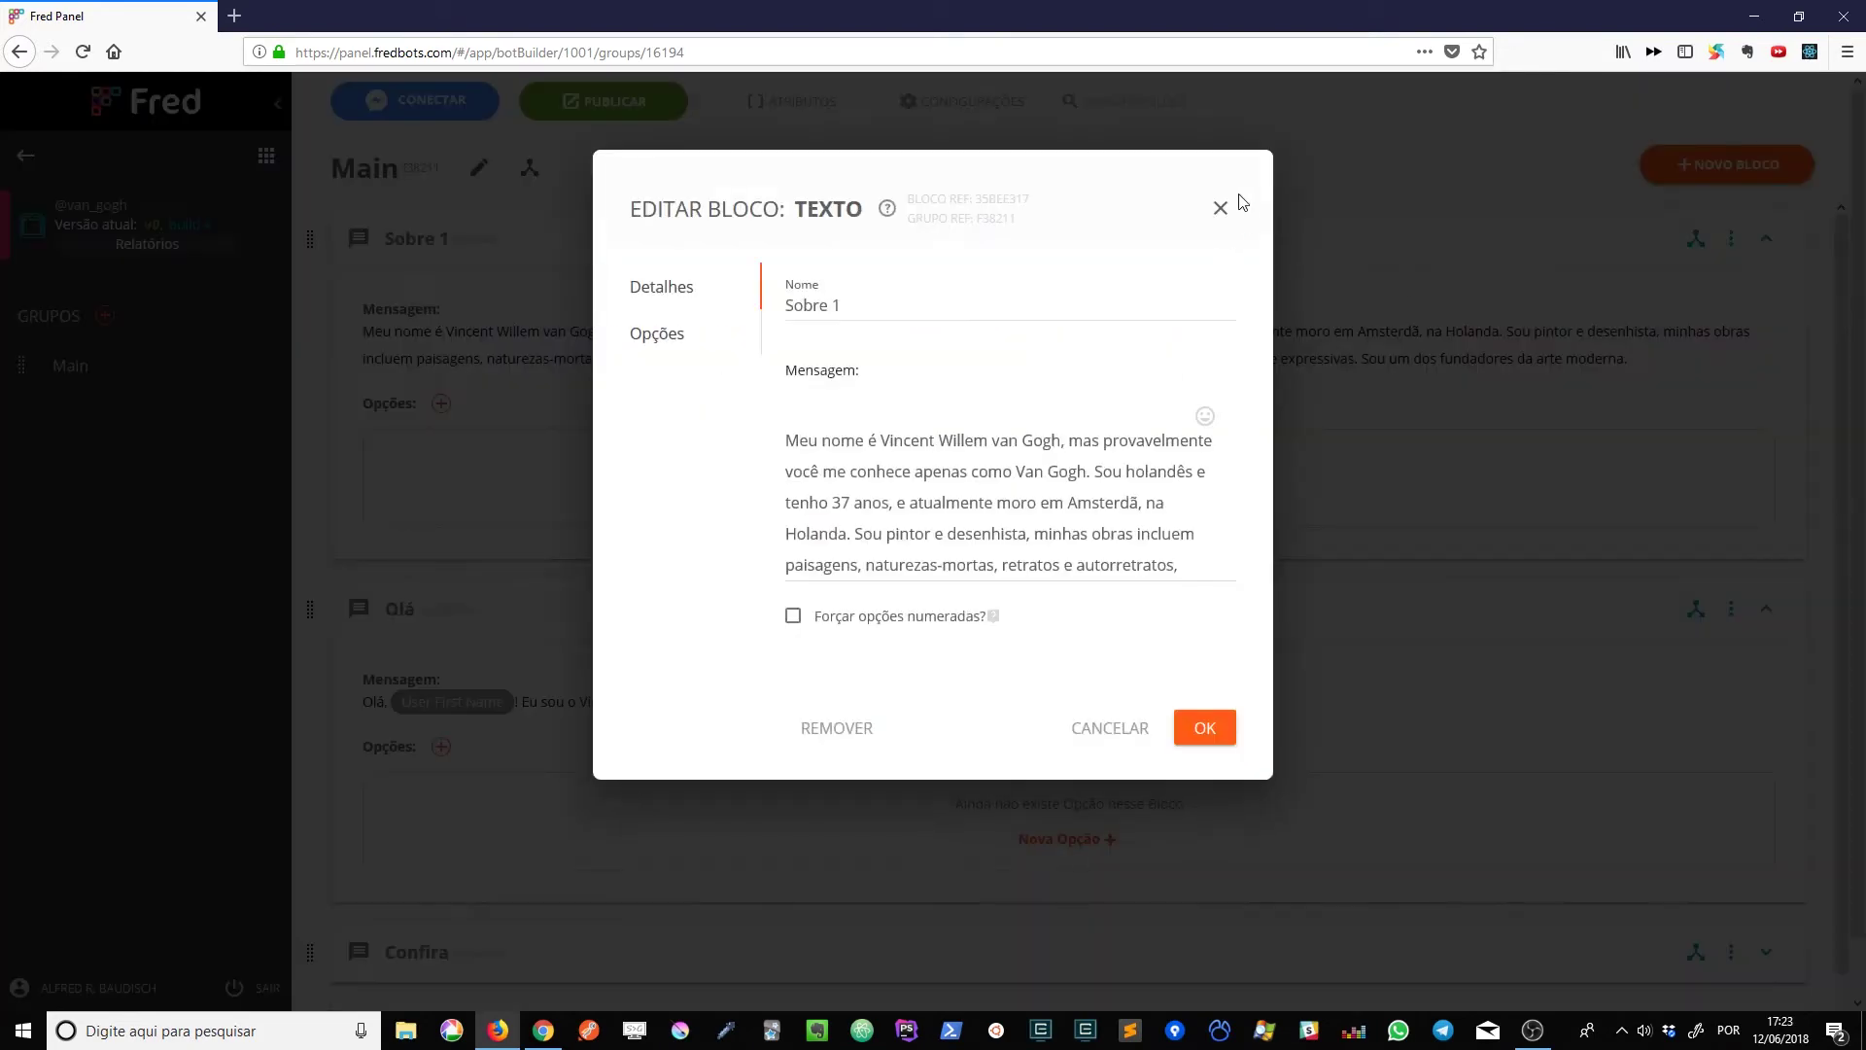
# Step: Reopen the Sobre 1 block's edit dialog for review, close it without changes, and collapse the block
pyautogui.click(1227, 206)
pyautogui.click(1727, 243)
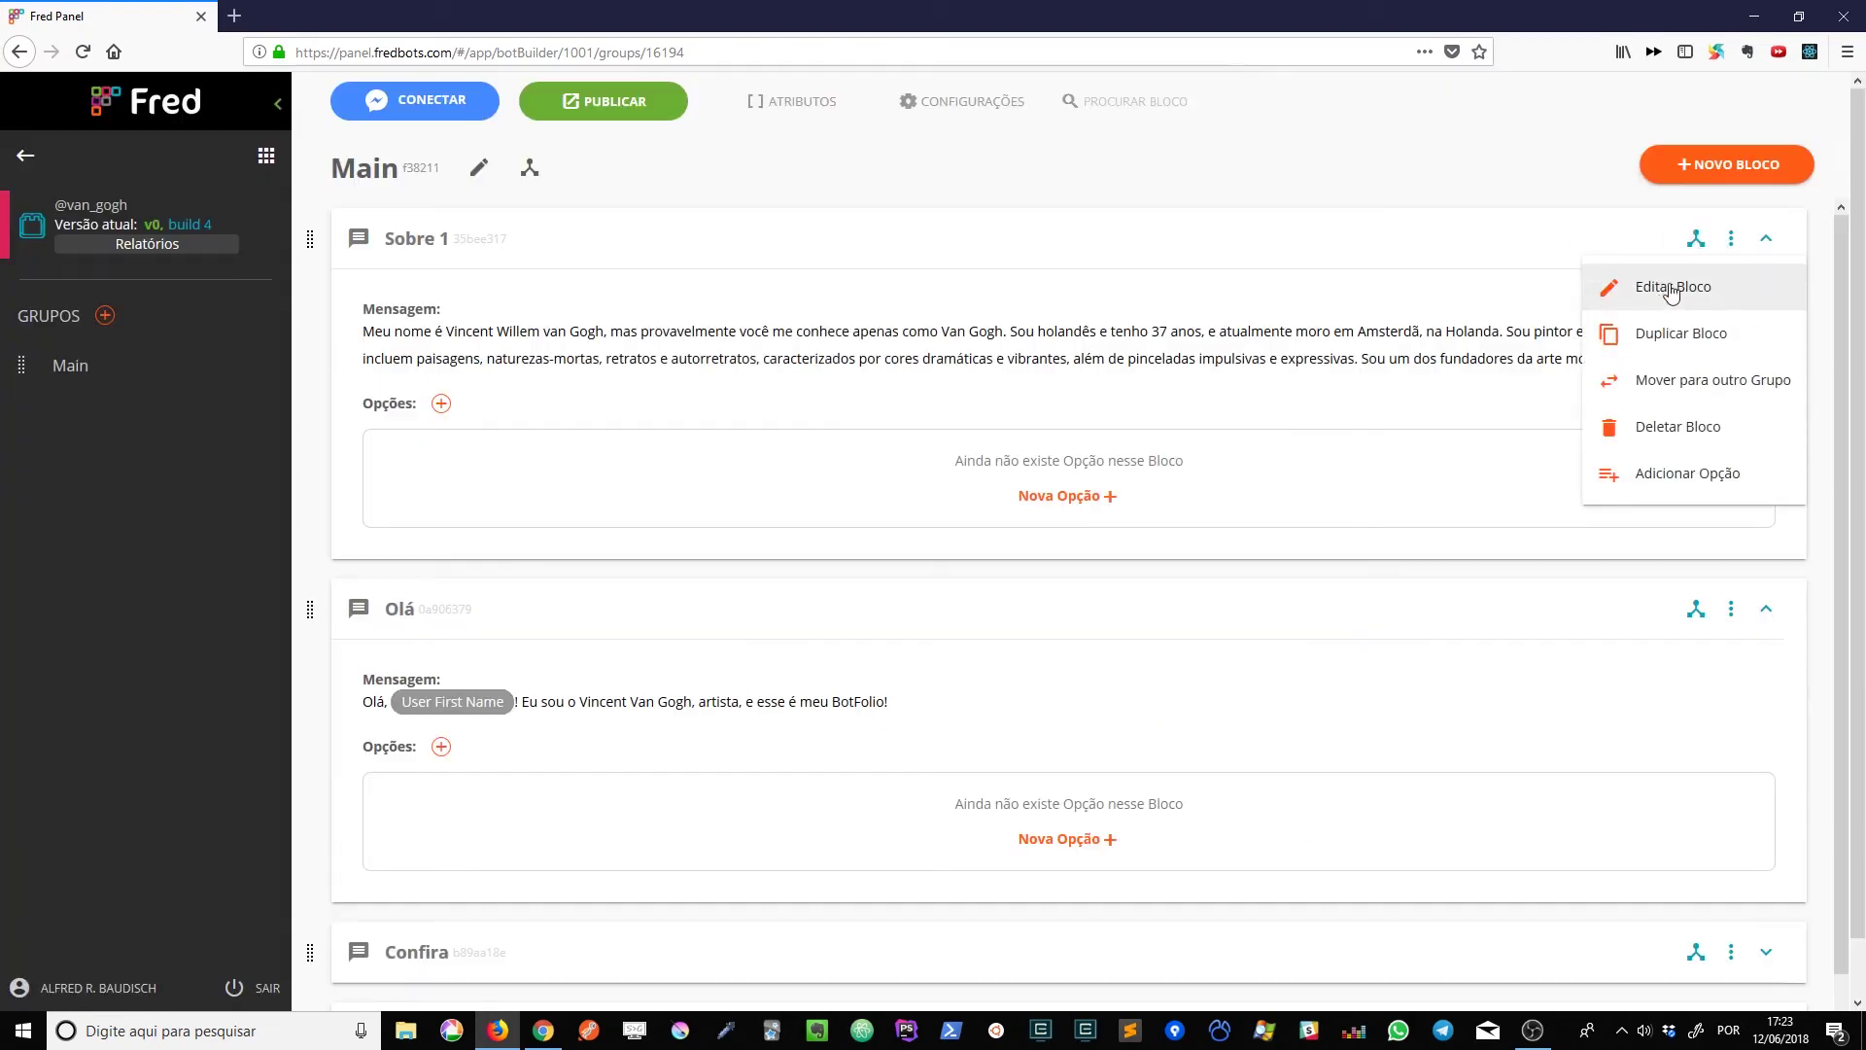
pyautogui.click(1732, 238)
pyautogui.click(1732, 238)
pyautogui.click(1691, 283)
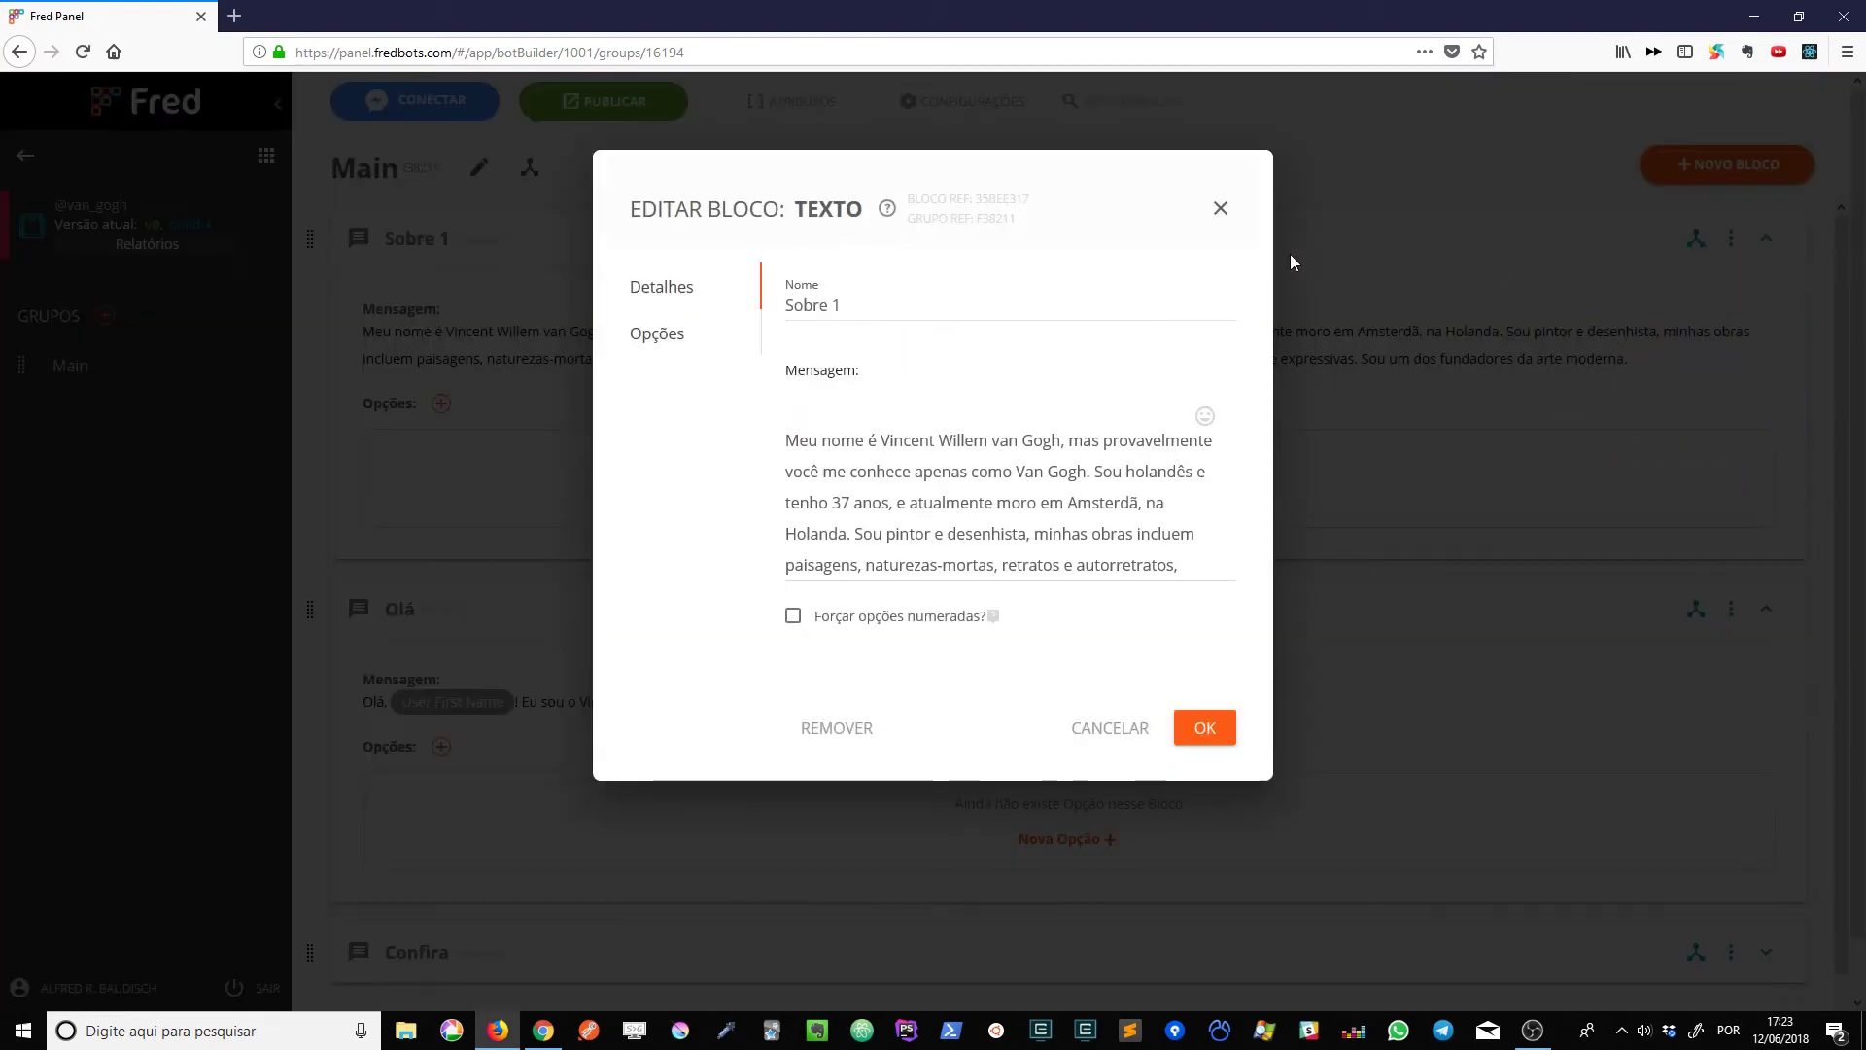
pyautogui.click(1221, 210)
pyautogui.click(1763, 237)
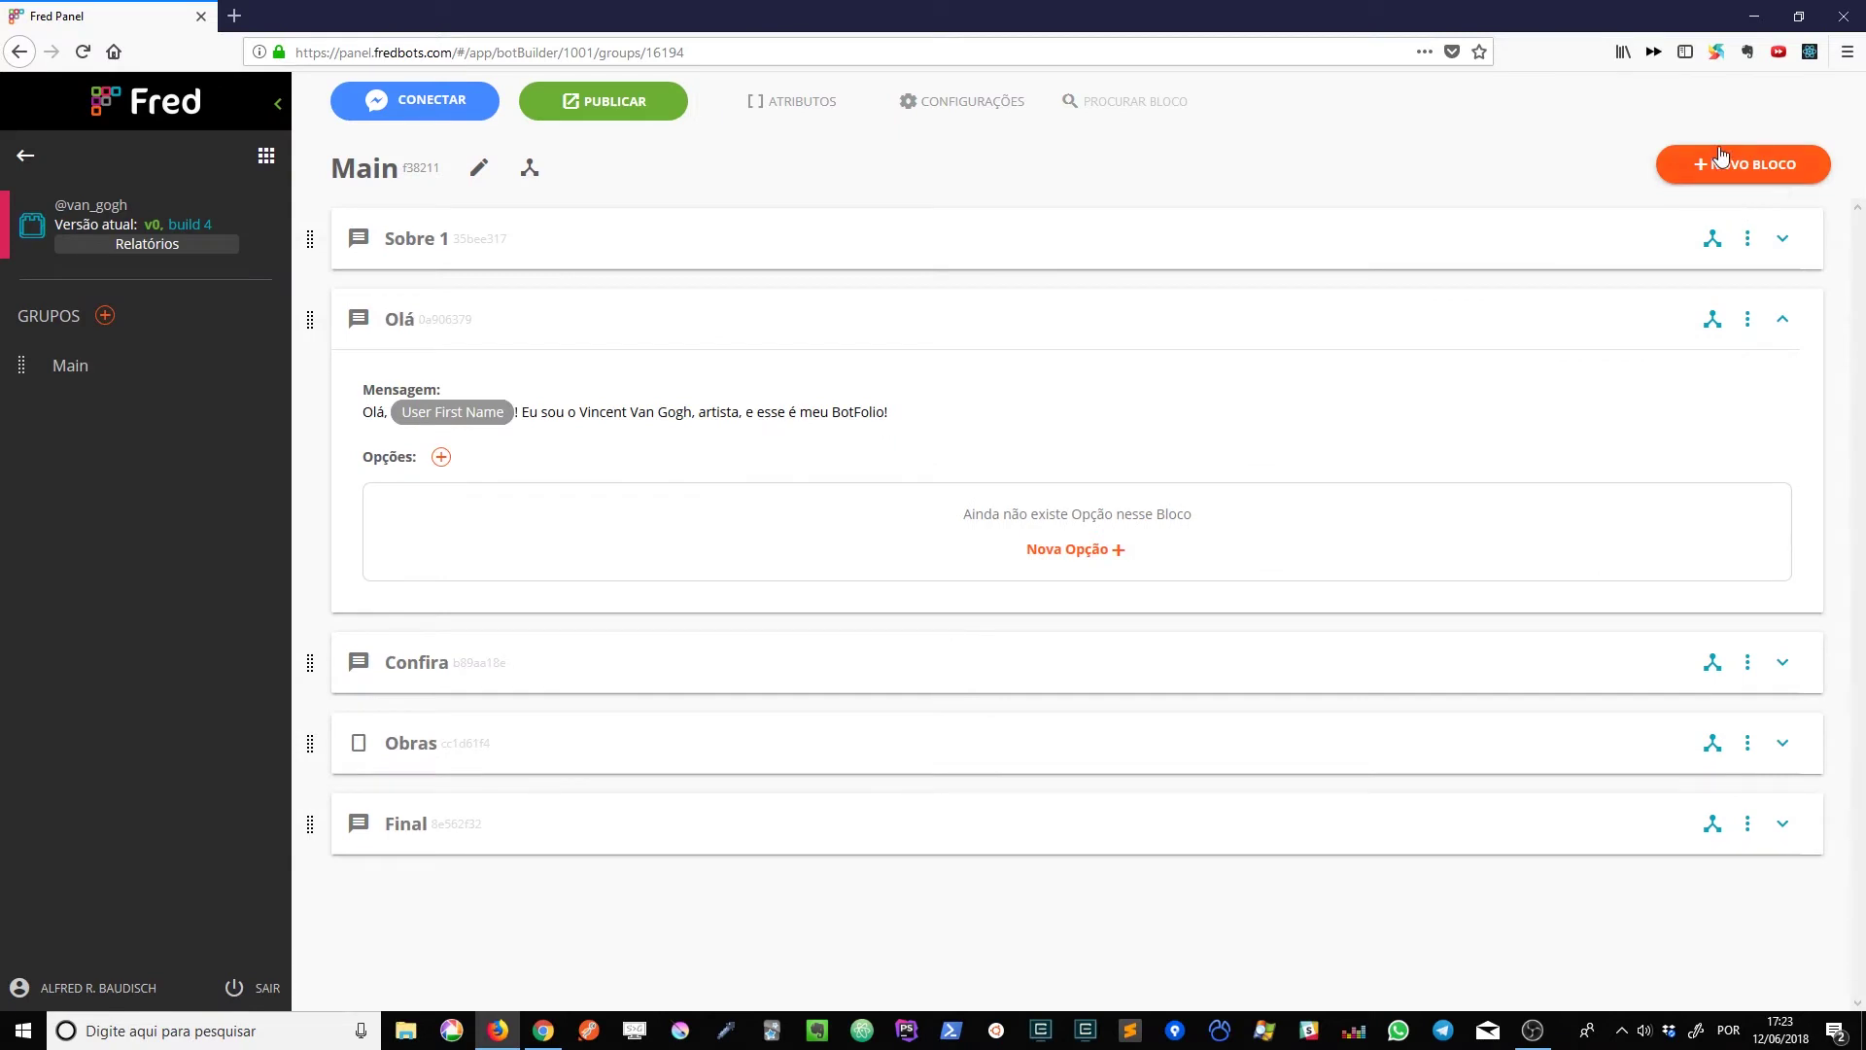
# Step: Create a text block named "Sobre 2" with the biography message starting "Ao contrário do que muitos pensam, não sou um gênio"
pyautogui.click(1737, 165)
pyautogui.click(1715, 590)
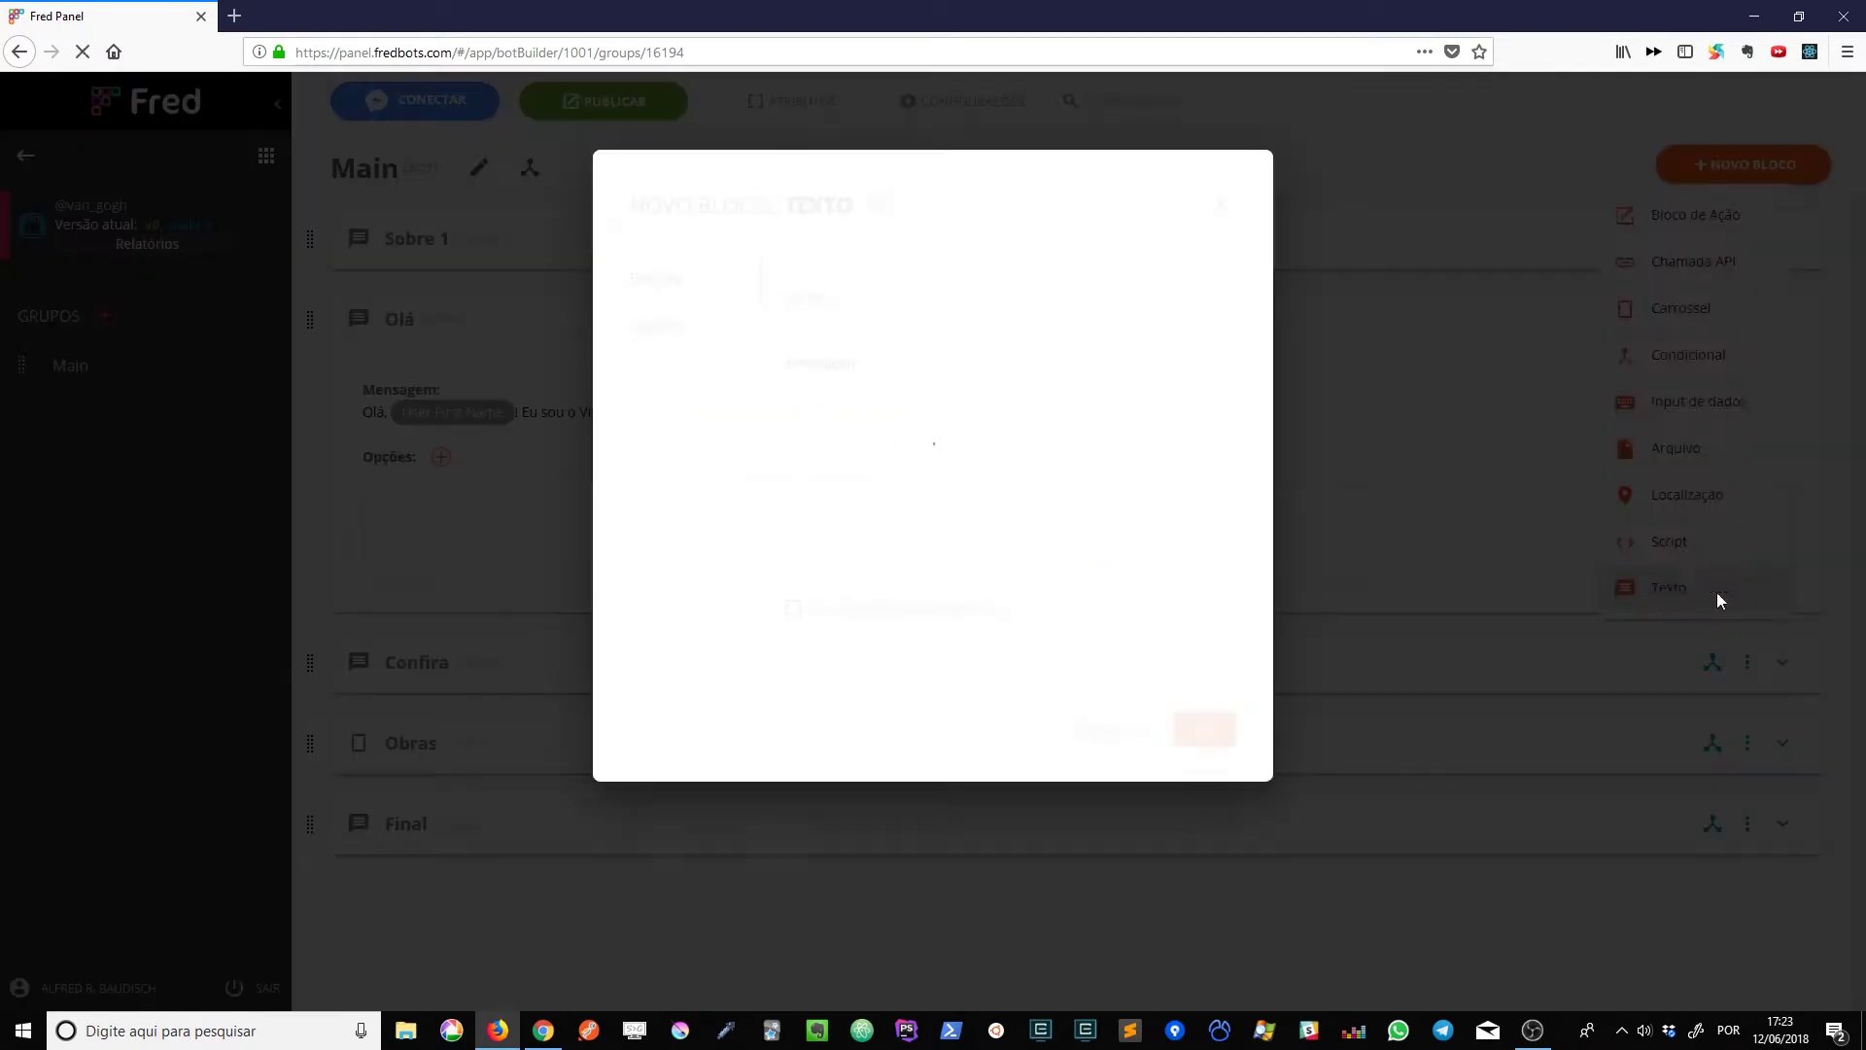
pyautogui.click(922, 297)
pyautogui.write('Sobre 2')
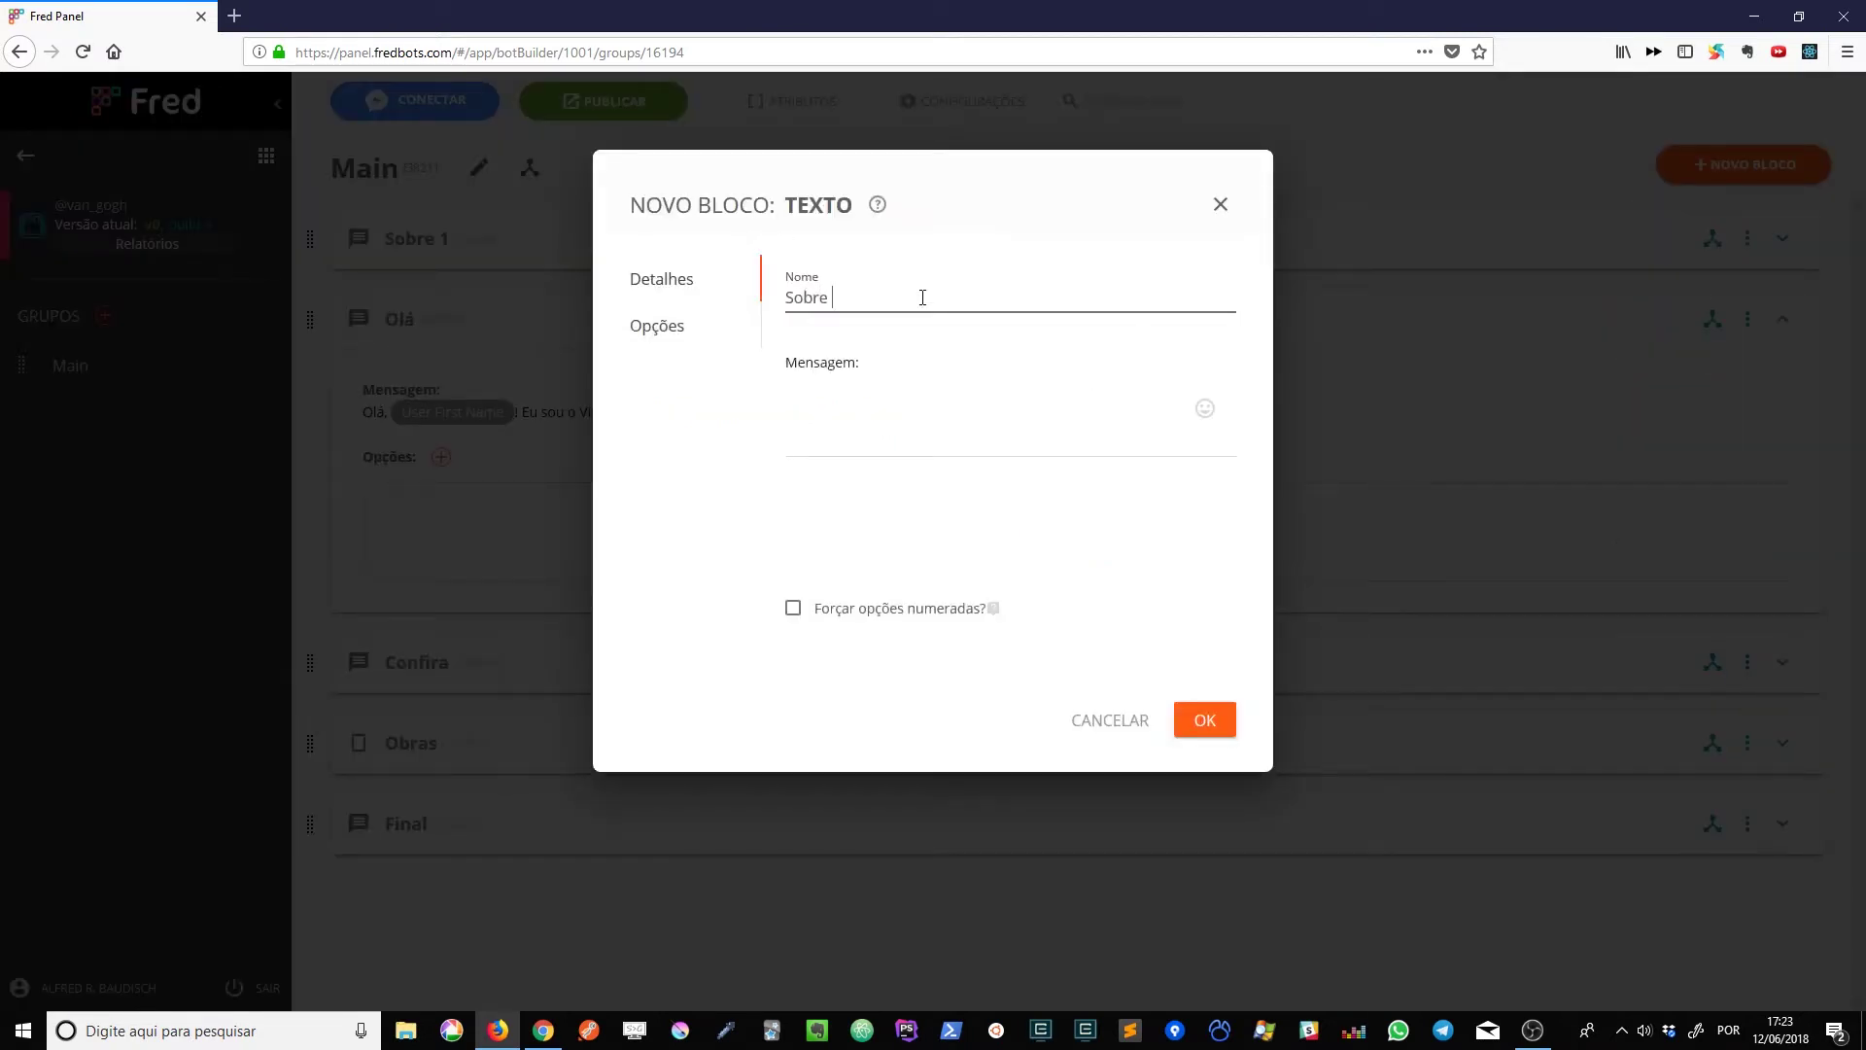
pyautogui.press('Tab')
pyautogui.click(889, 431)
pyautogui.write('Ao contrário do que muitos pensam, não sou um gênio e não nasci com nenhum talento nem dom, pois resolvi me dedicar a arte apenas aos meus 25 anos de idade e levei quase 4 anos para produzir uma obra que gostasse.')
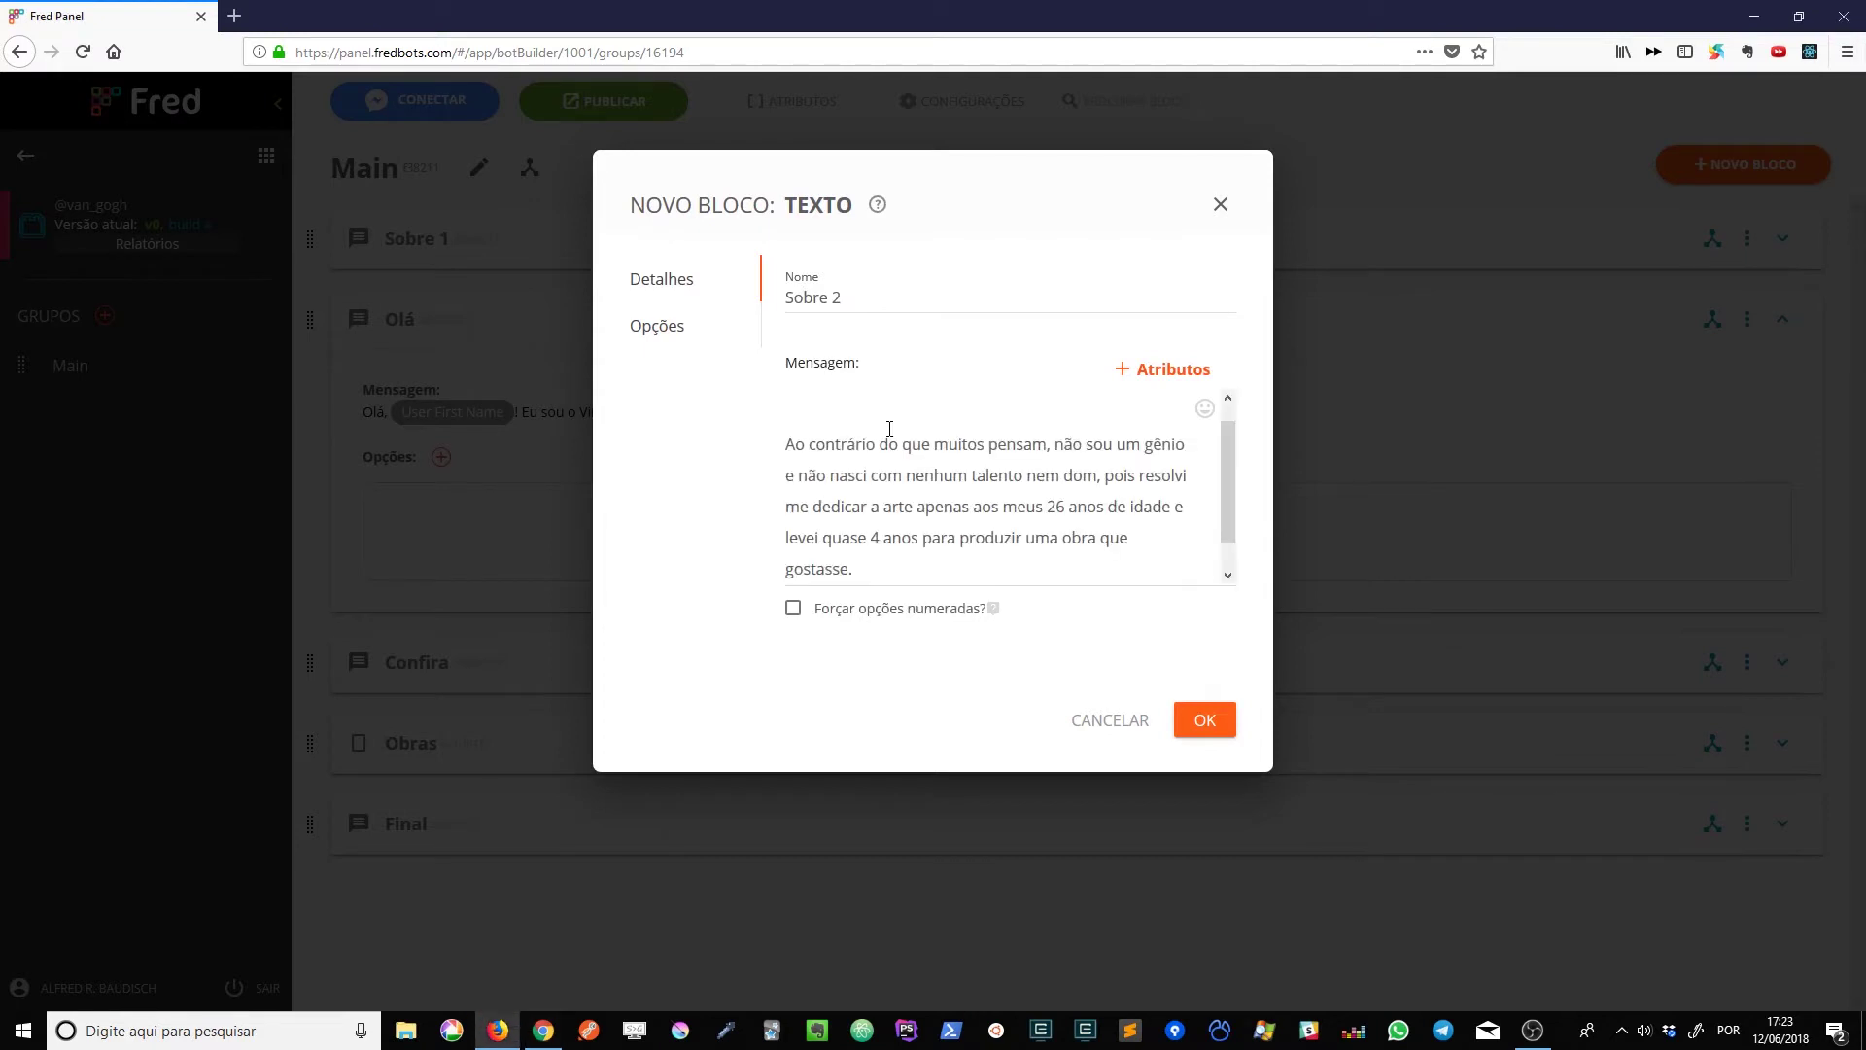
pyautogui.click(1205, 720)
# Step: Create a text block named "Sobre 3" with the copied message starting "Hoje, minhas obras são consagradas no mundo inteiro"
pyautogui.click(1729, 157)
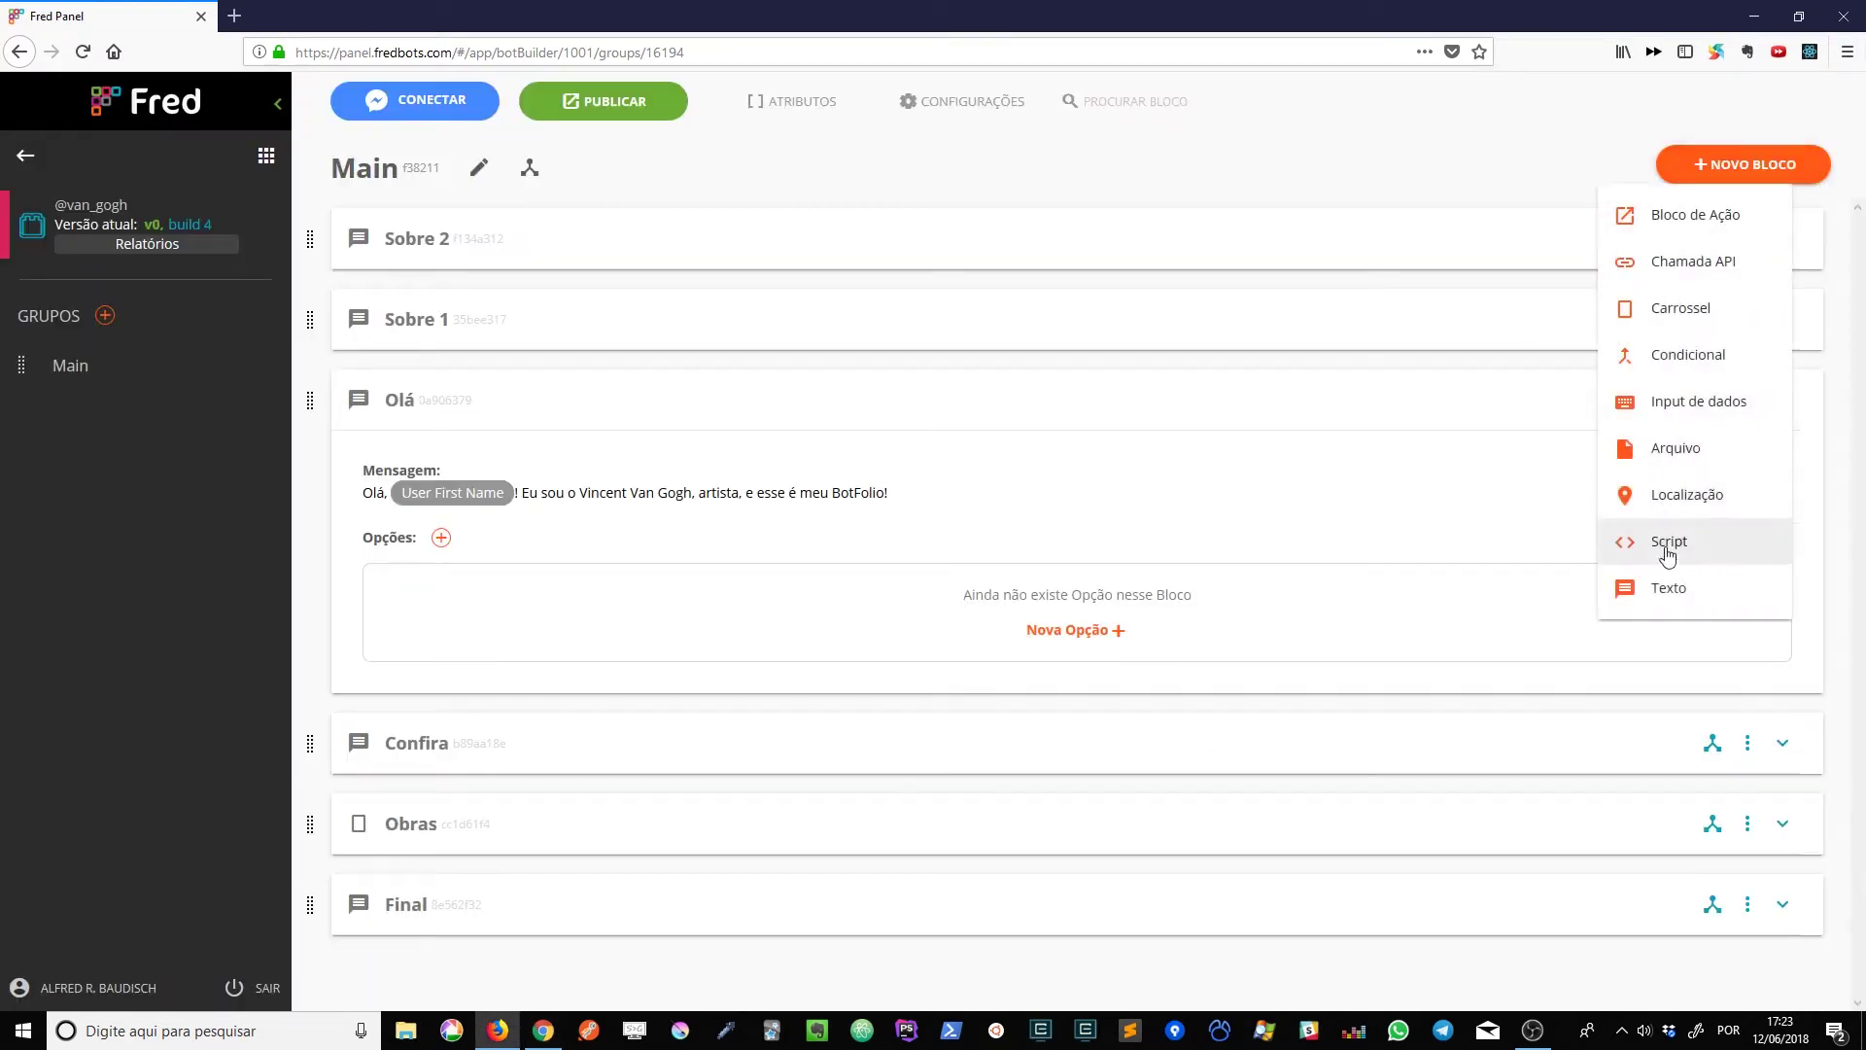
pyautogui.click(1666, 586)
pyautogui.write('Sobre 3')
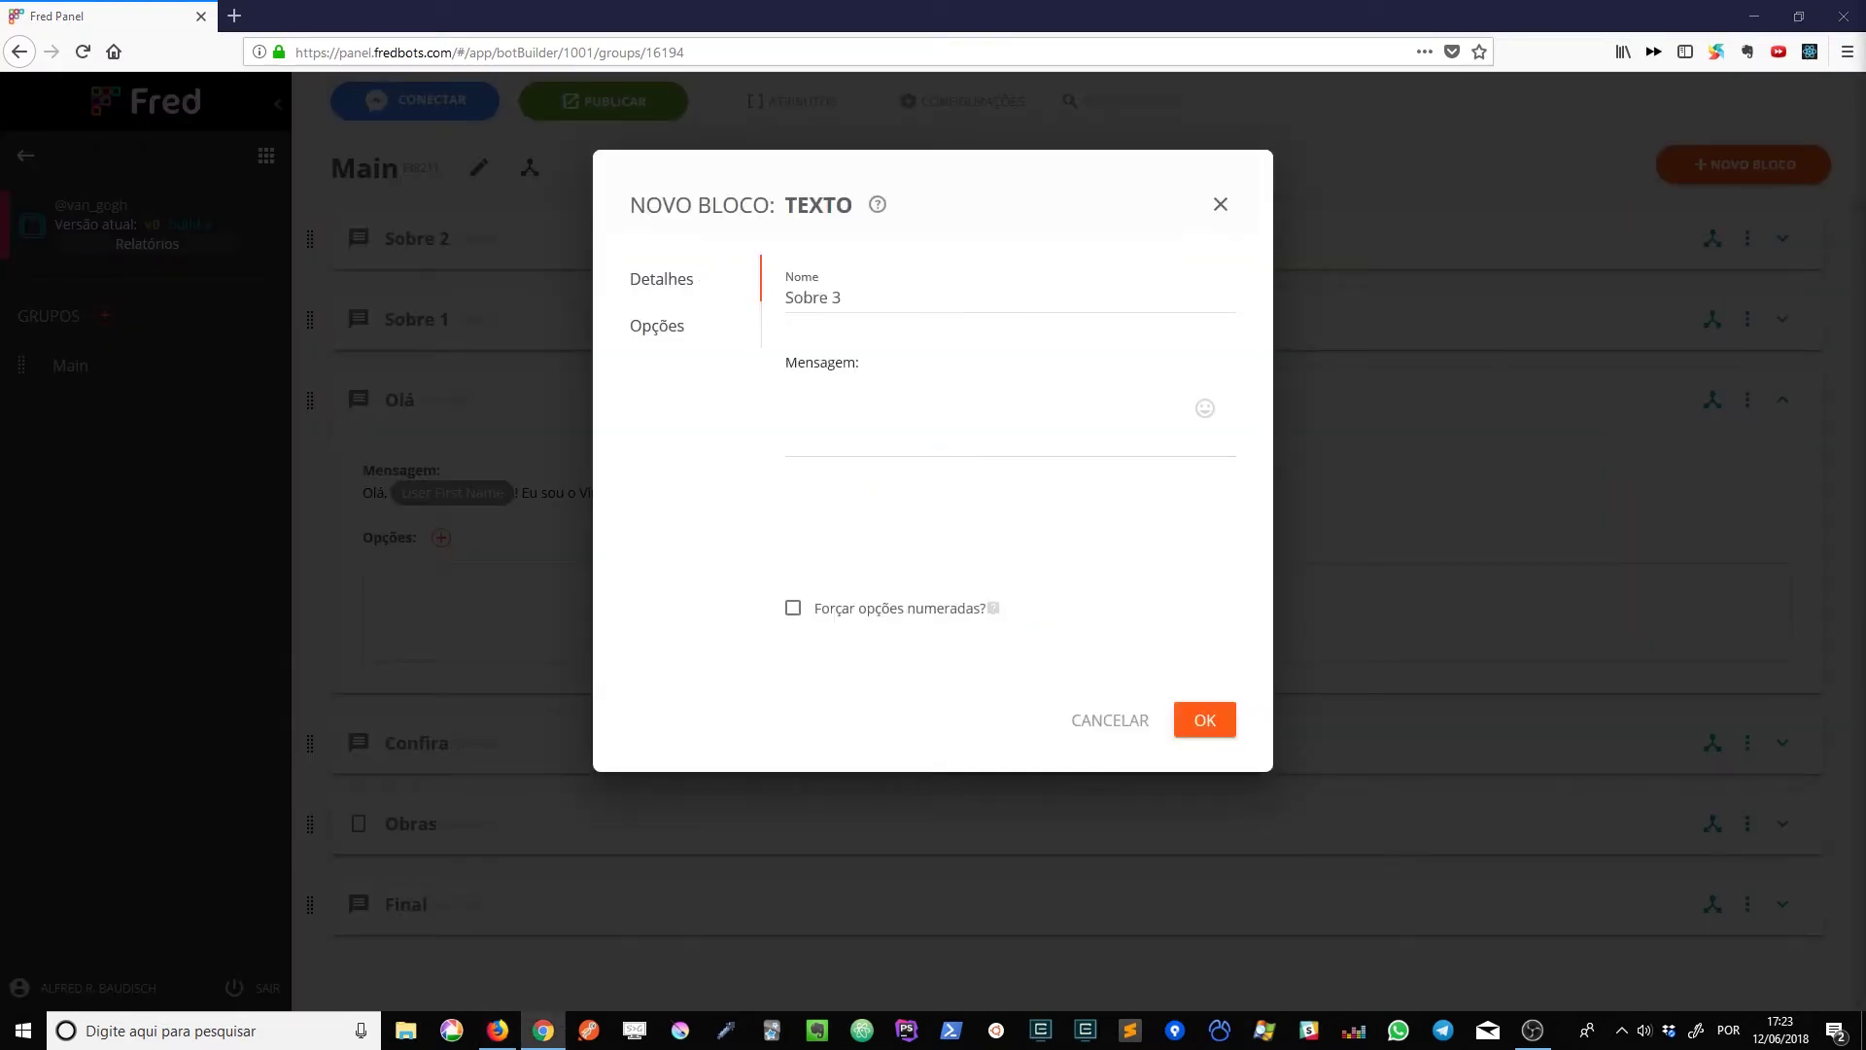
pyautogui.click(887, 416)
pyautogui.hotkey('ctrl', 'v')
pyautogui.click(1205, 720)
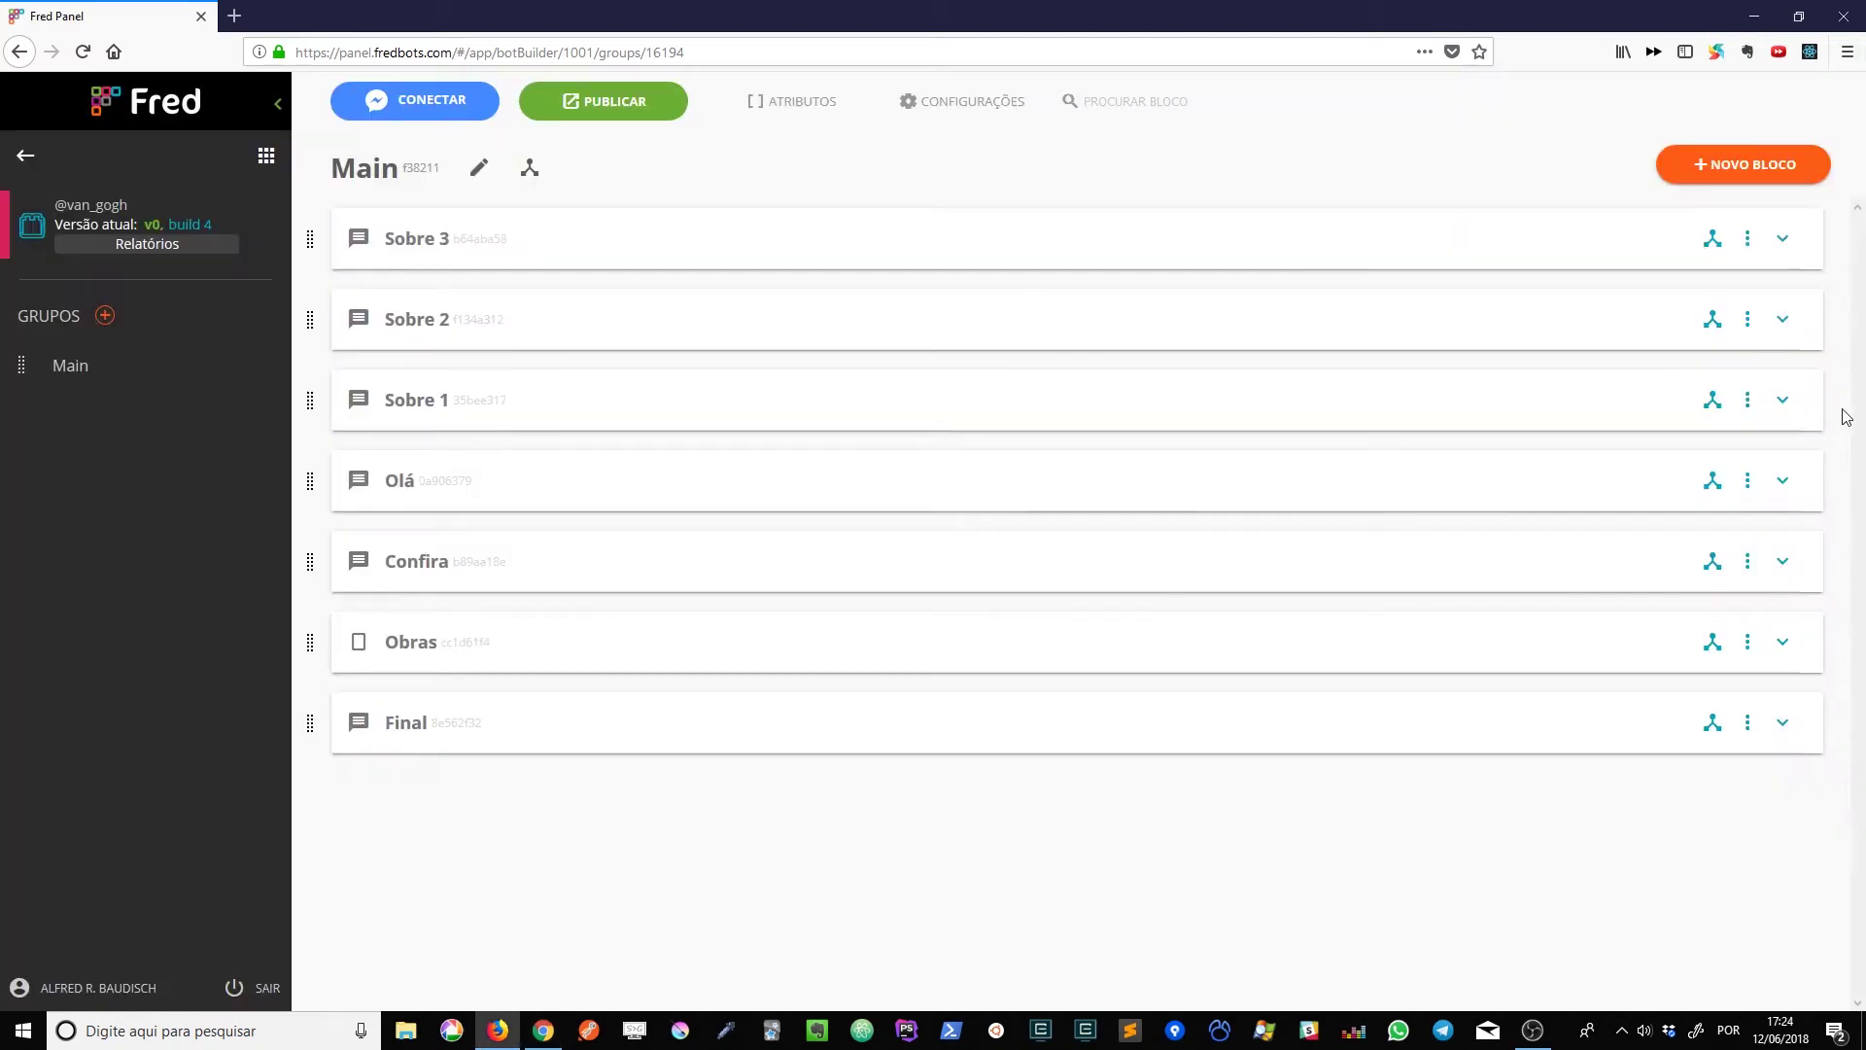
# Step: Reorder the blocks so Sobre 1, Sobre 2 and Sobre 3 follow Olá in sequence, before Confira
pyautogui.click(1785, 400)
pyautogui.click(1784, 400)
pyautogui.moveTo(309, 404); pyautogui.dragTo(312, 484)
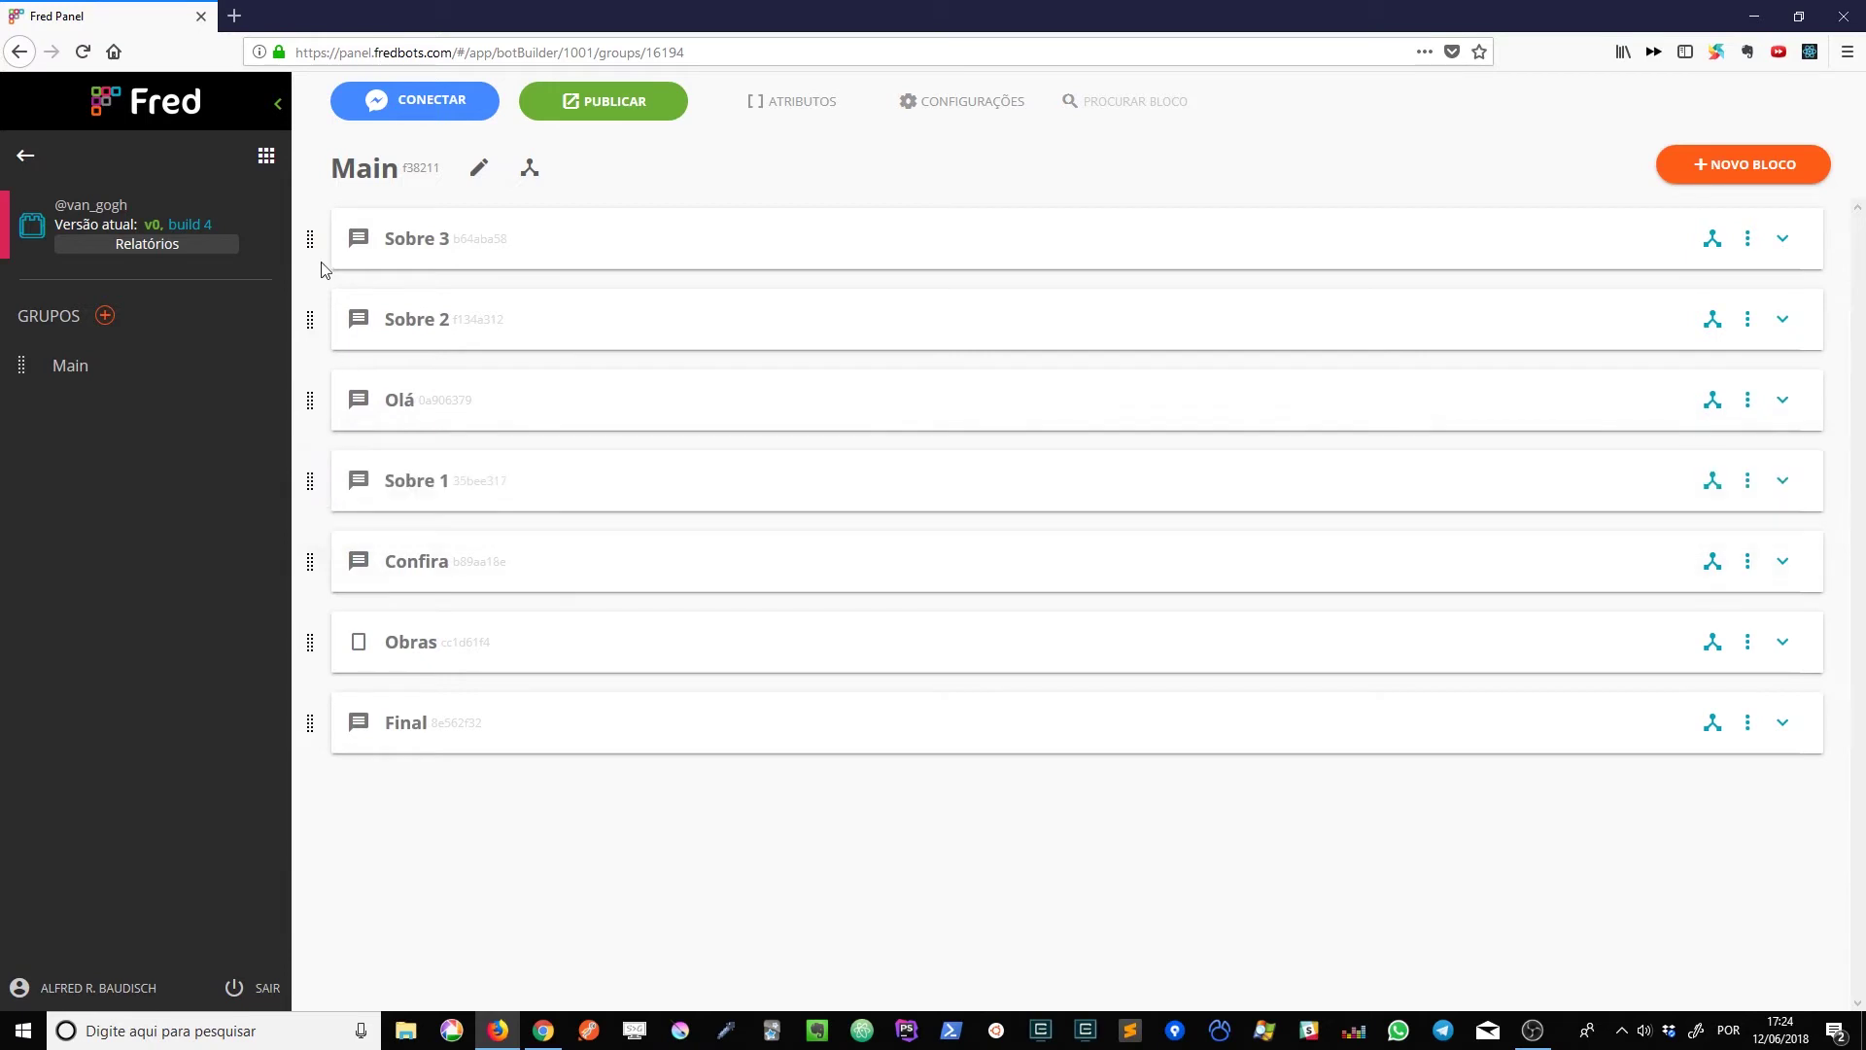
pyautogui.moveTo(312, 321); pyautogui.dragTo(312, 481)
pyautogui.moveTo(310, 238); pyautogui.dragTo(338, 486)
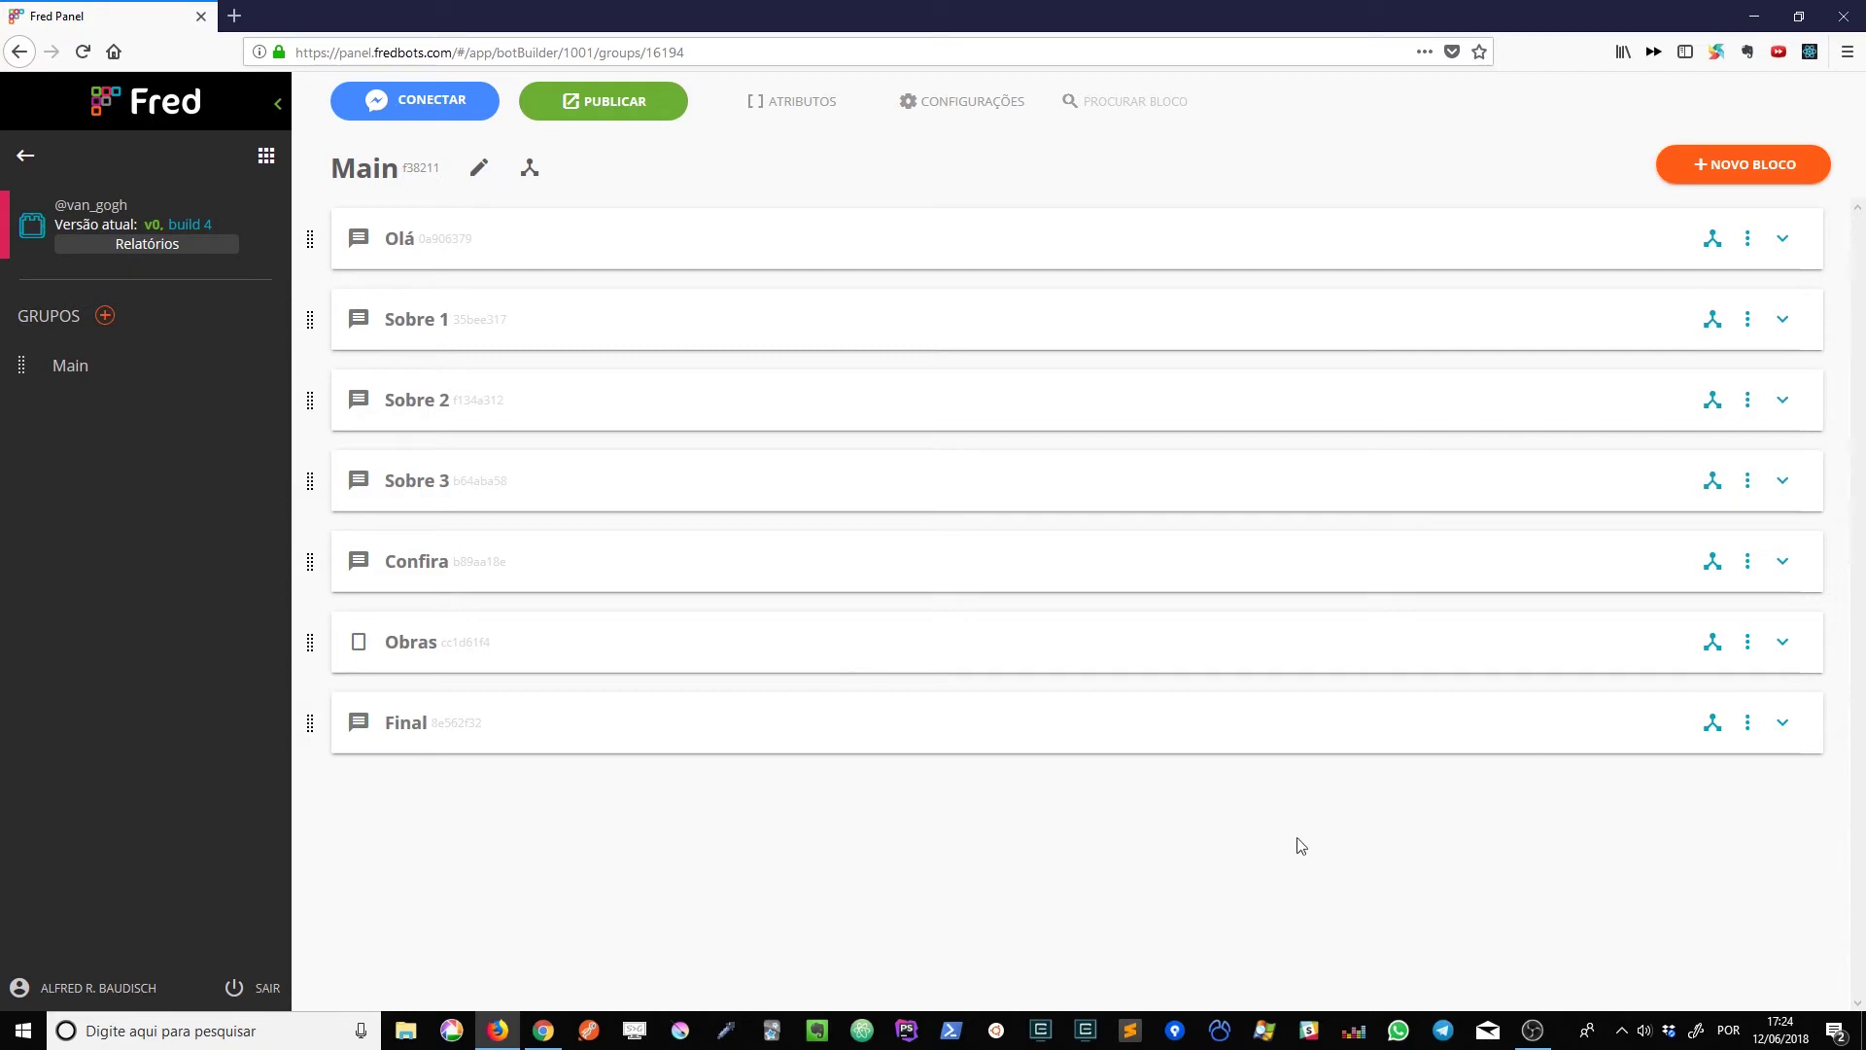
# Step: Start a new text block named "Contato" and paste the copied contact information with address, phone and e-mail as its message
pyautogui.click(1823, 162)
pyautogui.click(1696, 585)
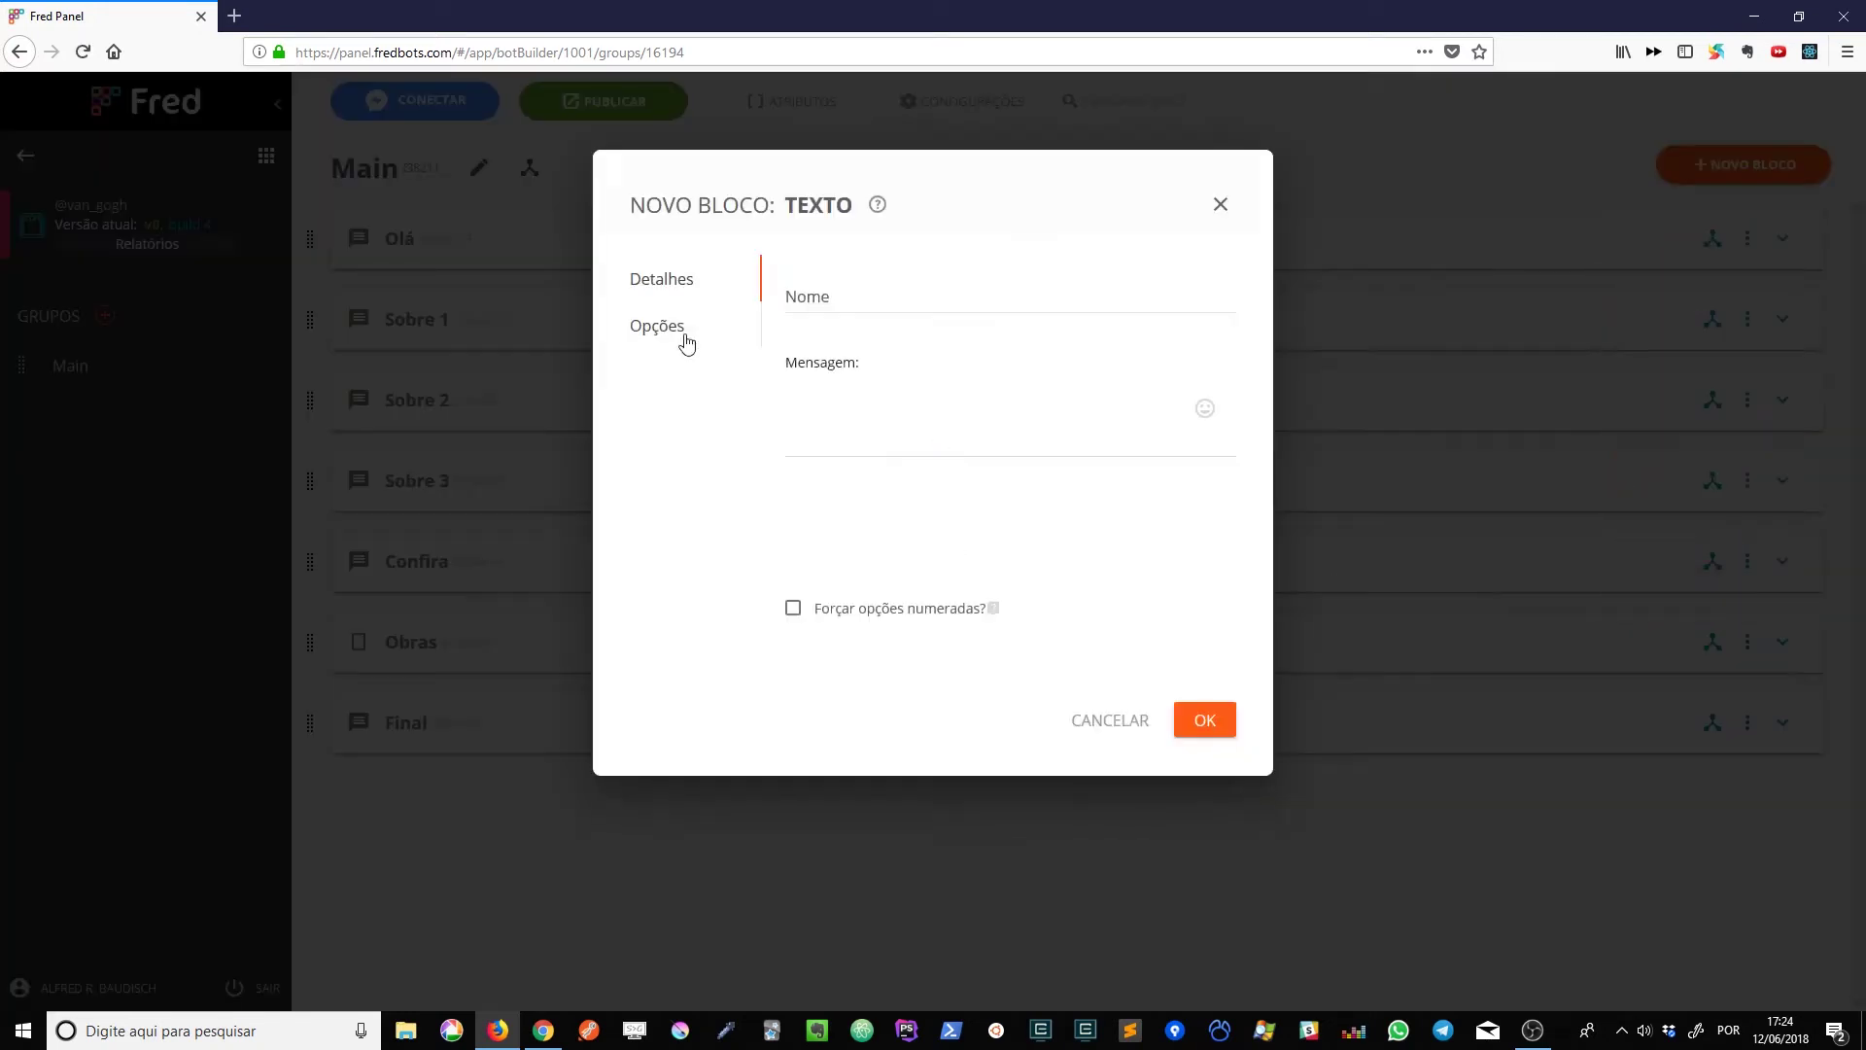
pyautogui.click(834, 284)
pyautogui.write('Contato')
pyautogui.press('Tab')
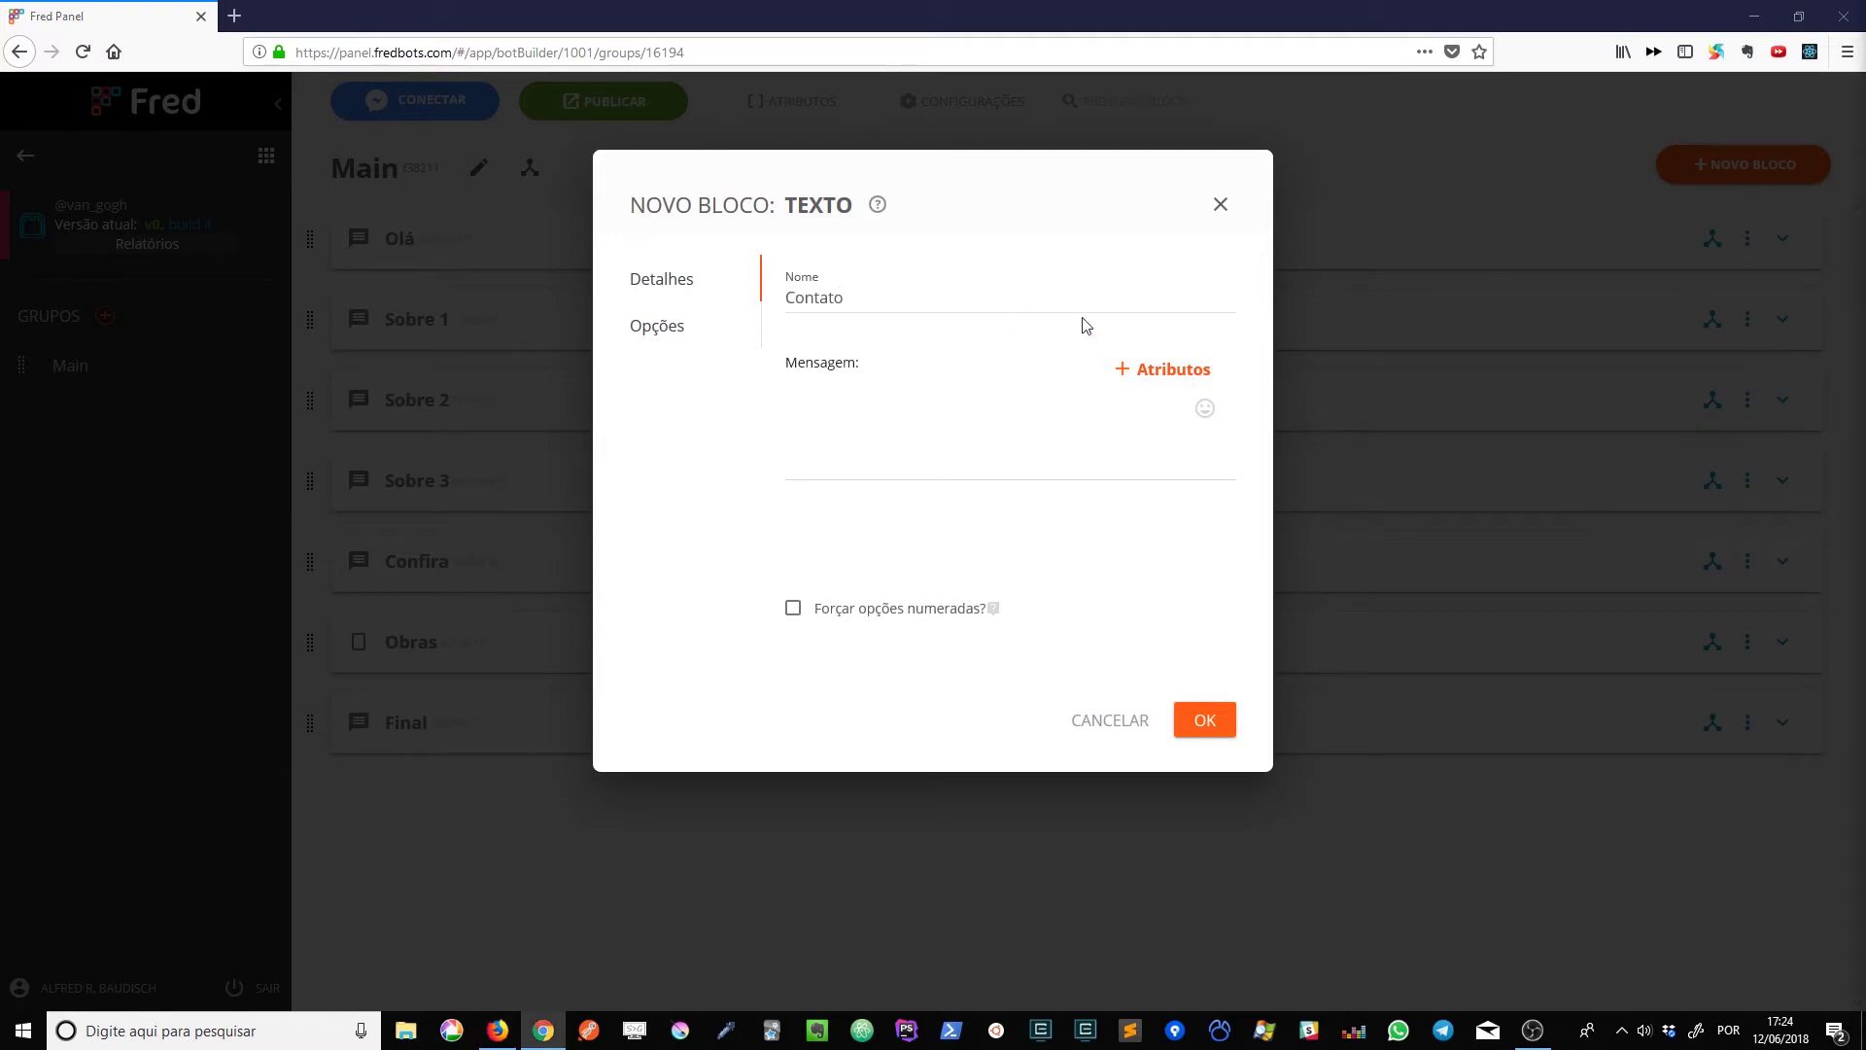
pyautogui.hotkey('ctrl', 'v')
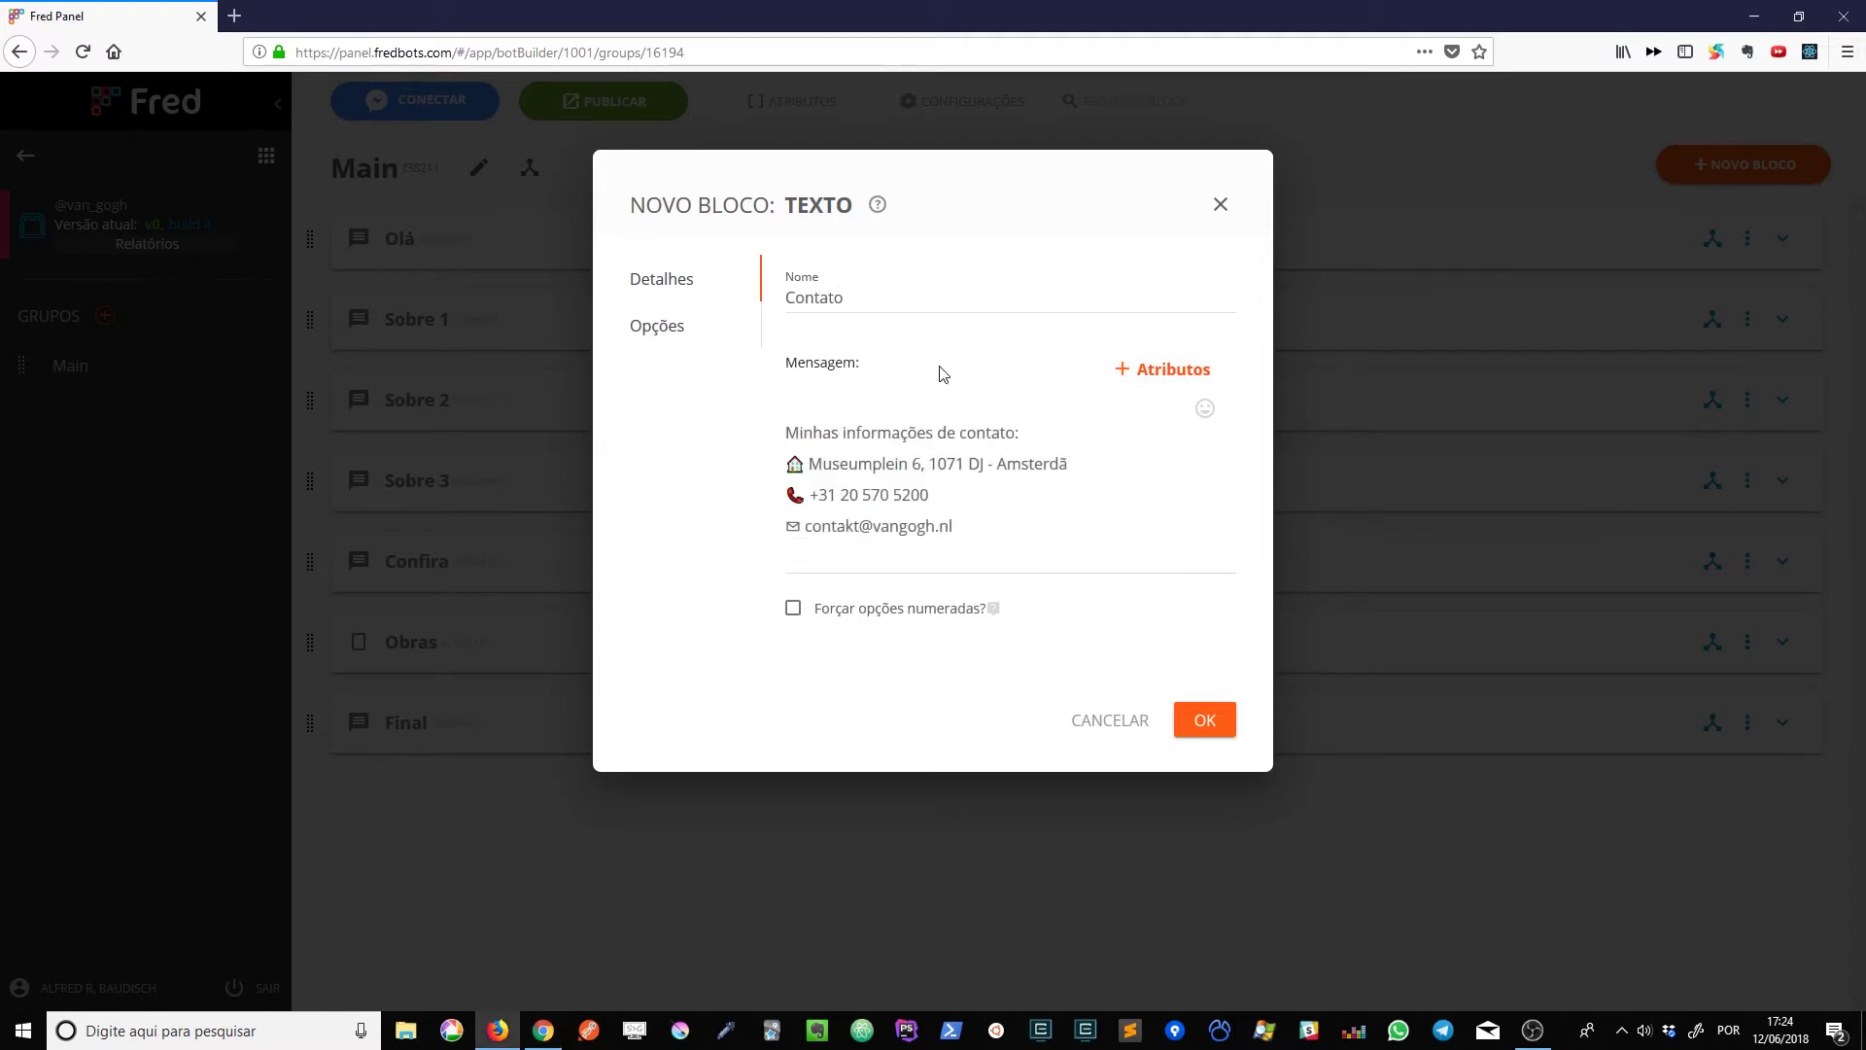
# Step: Replace the emoji before the address line with the house emoji found by searching "house"
pyautogui.press('BackSpace')
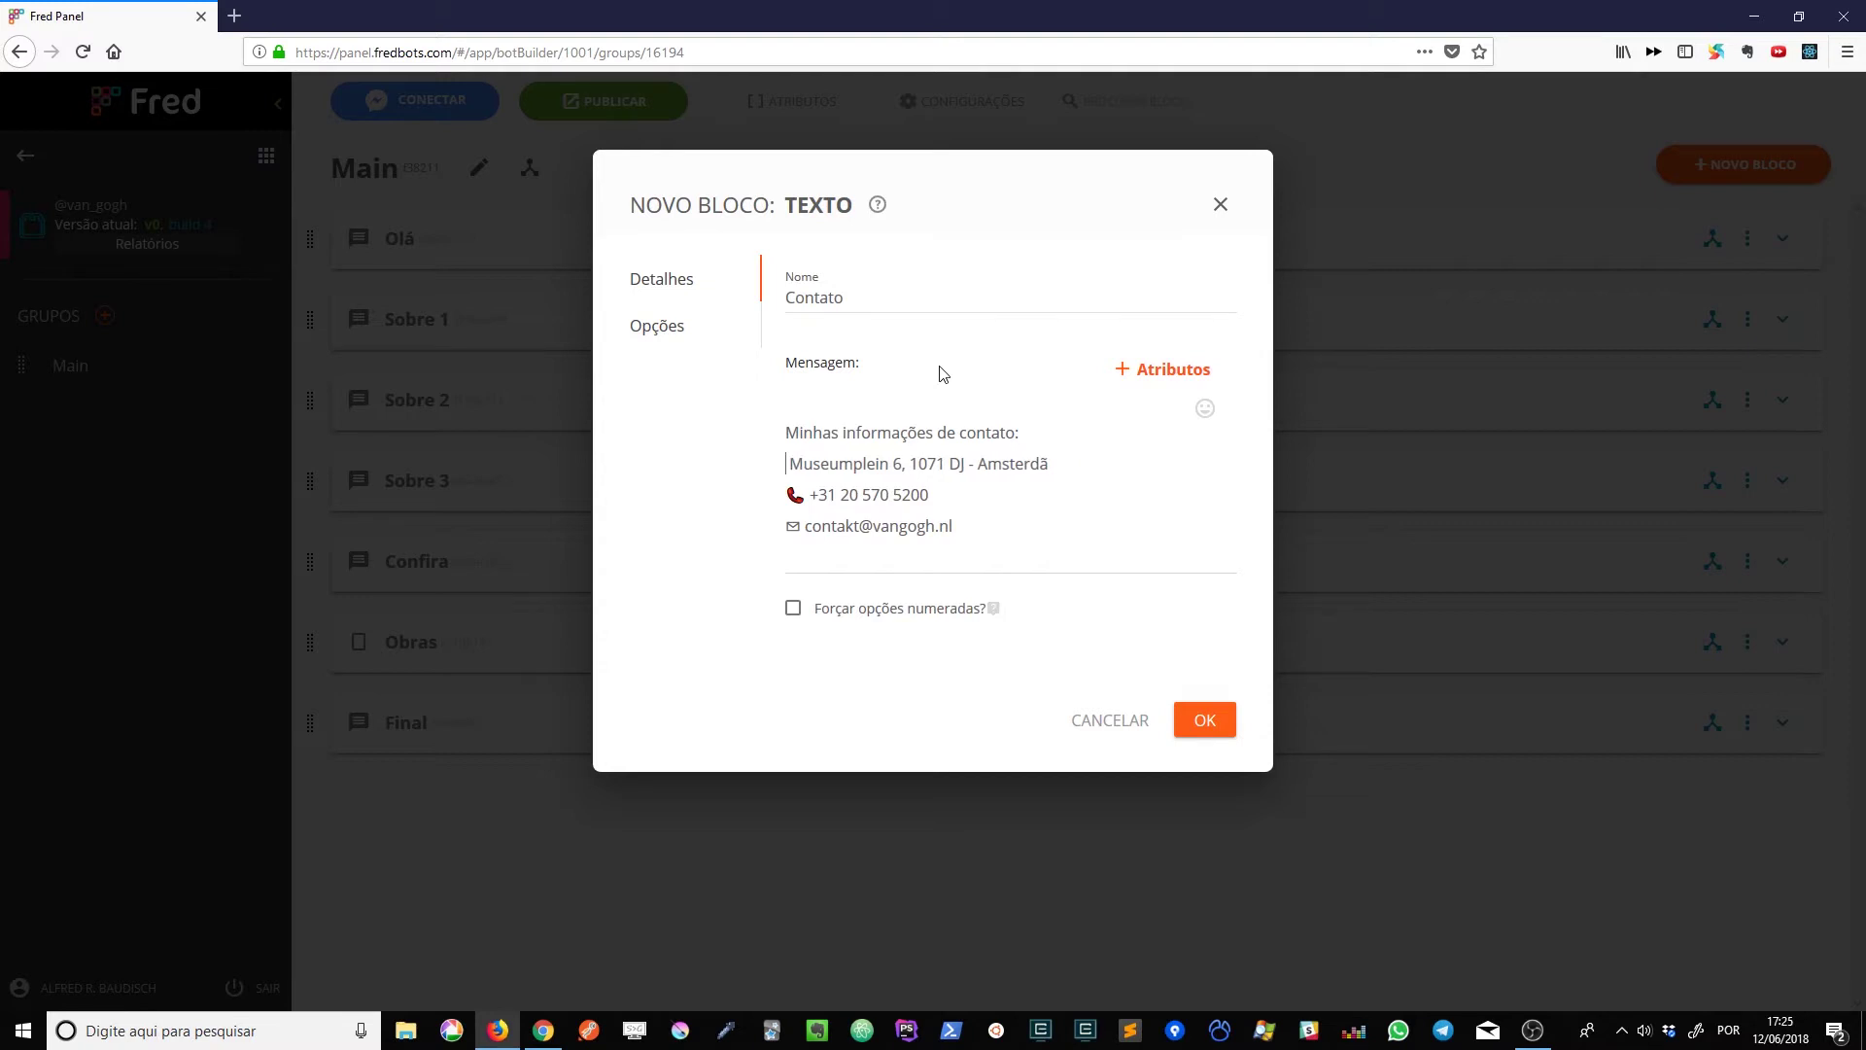
pyautogui.click(1206, 416)
pyautogui.click(1015, 321)
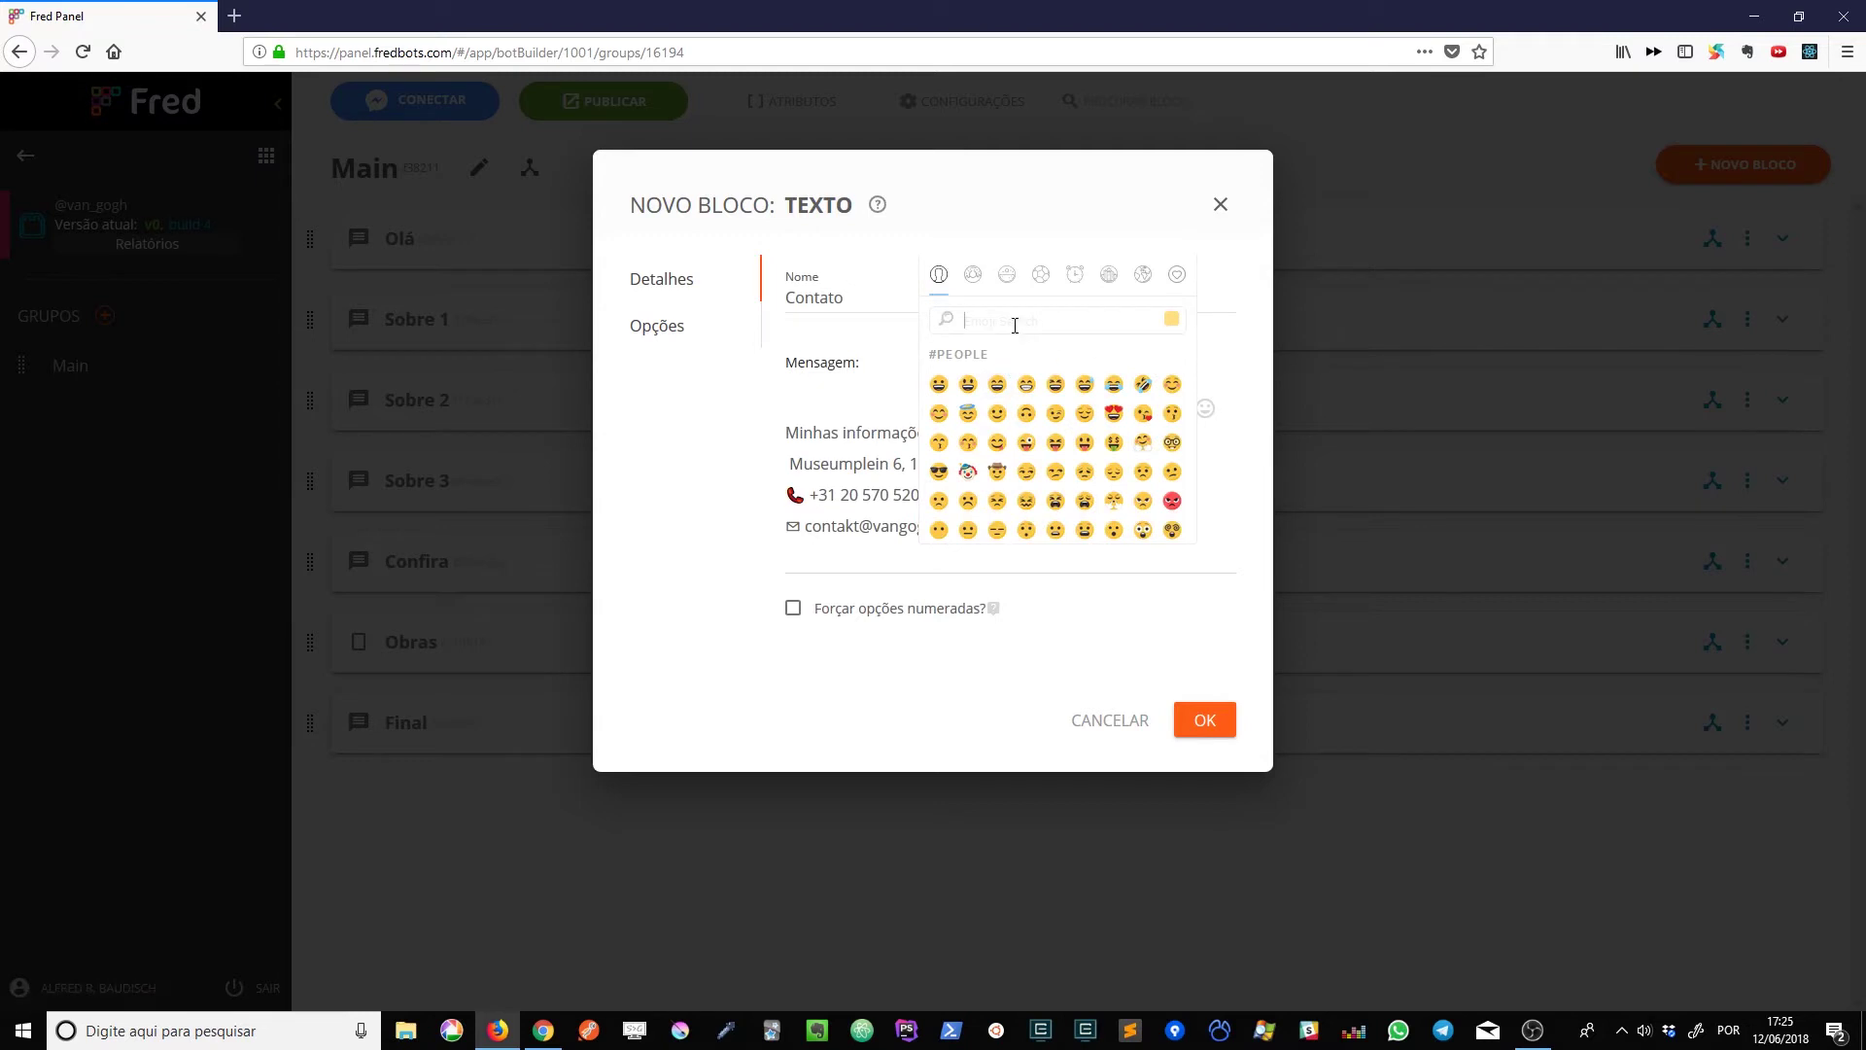
pyautogui.write('house')
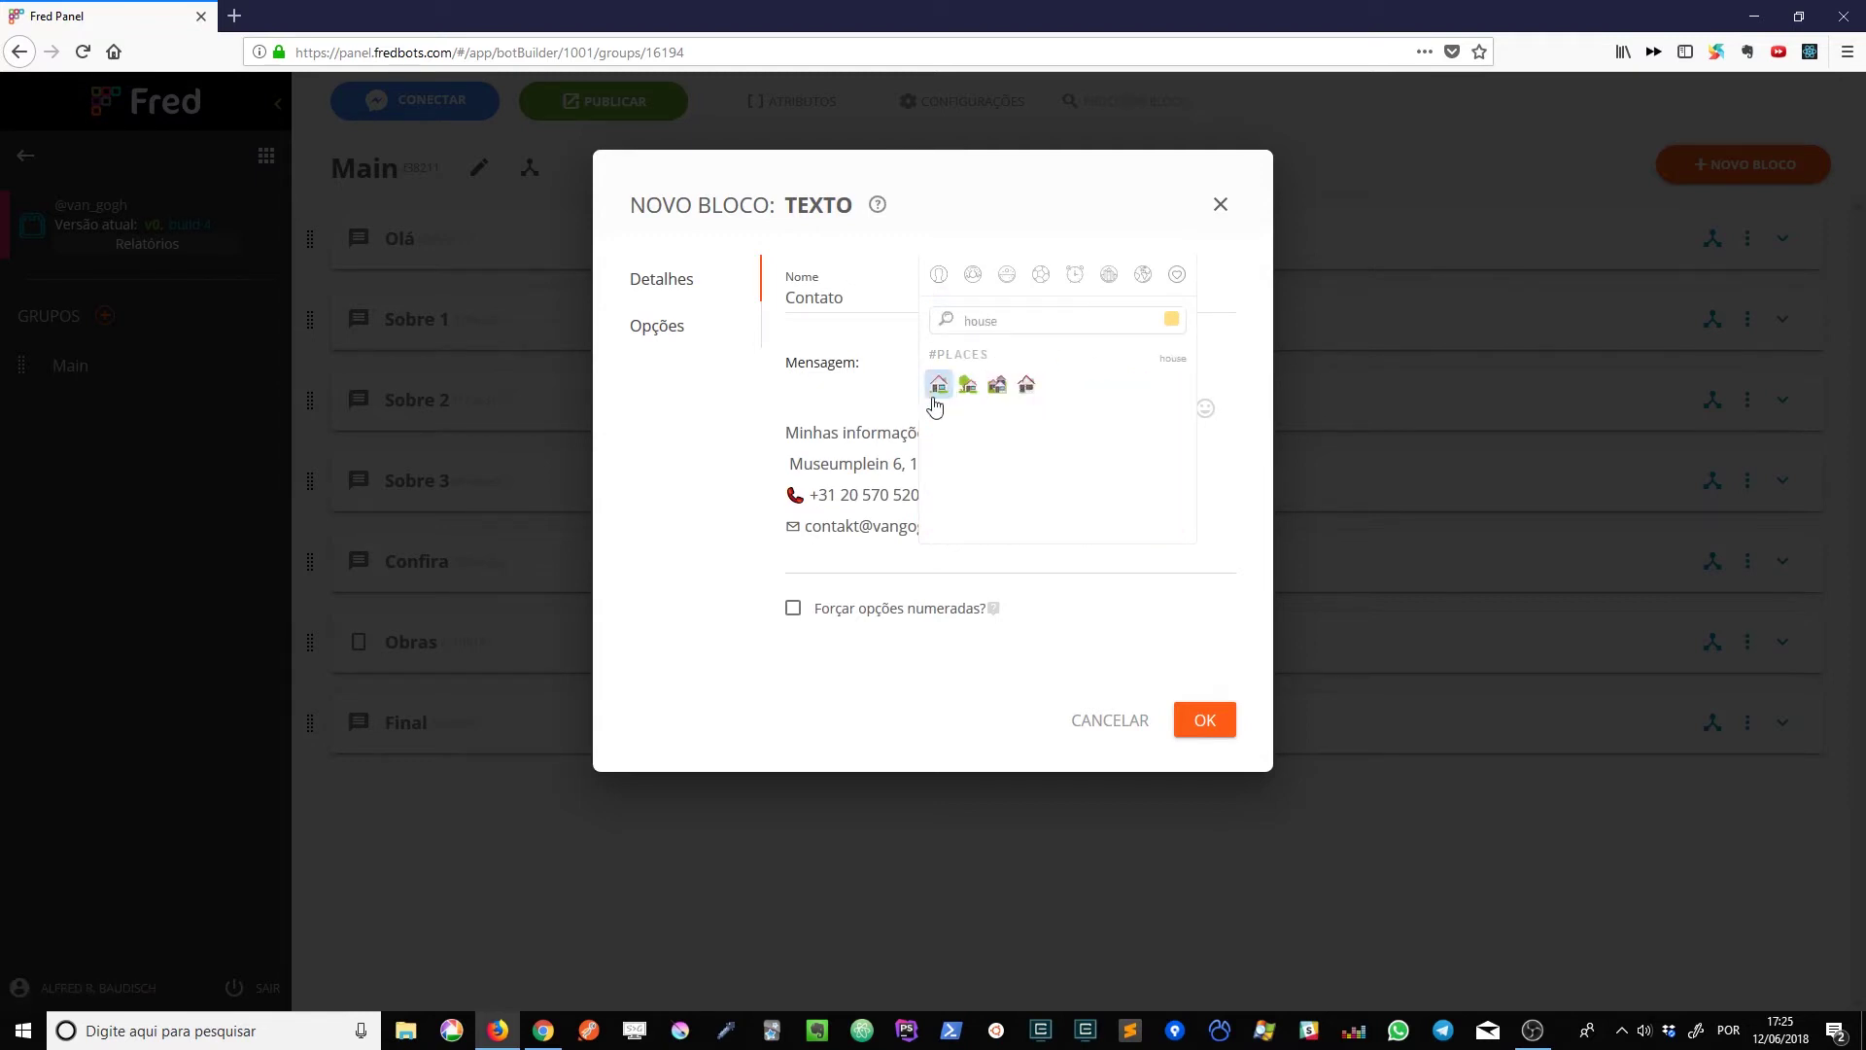
pyautogui.click(937, 387)
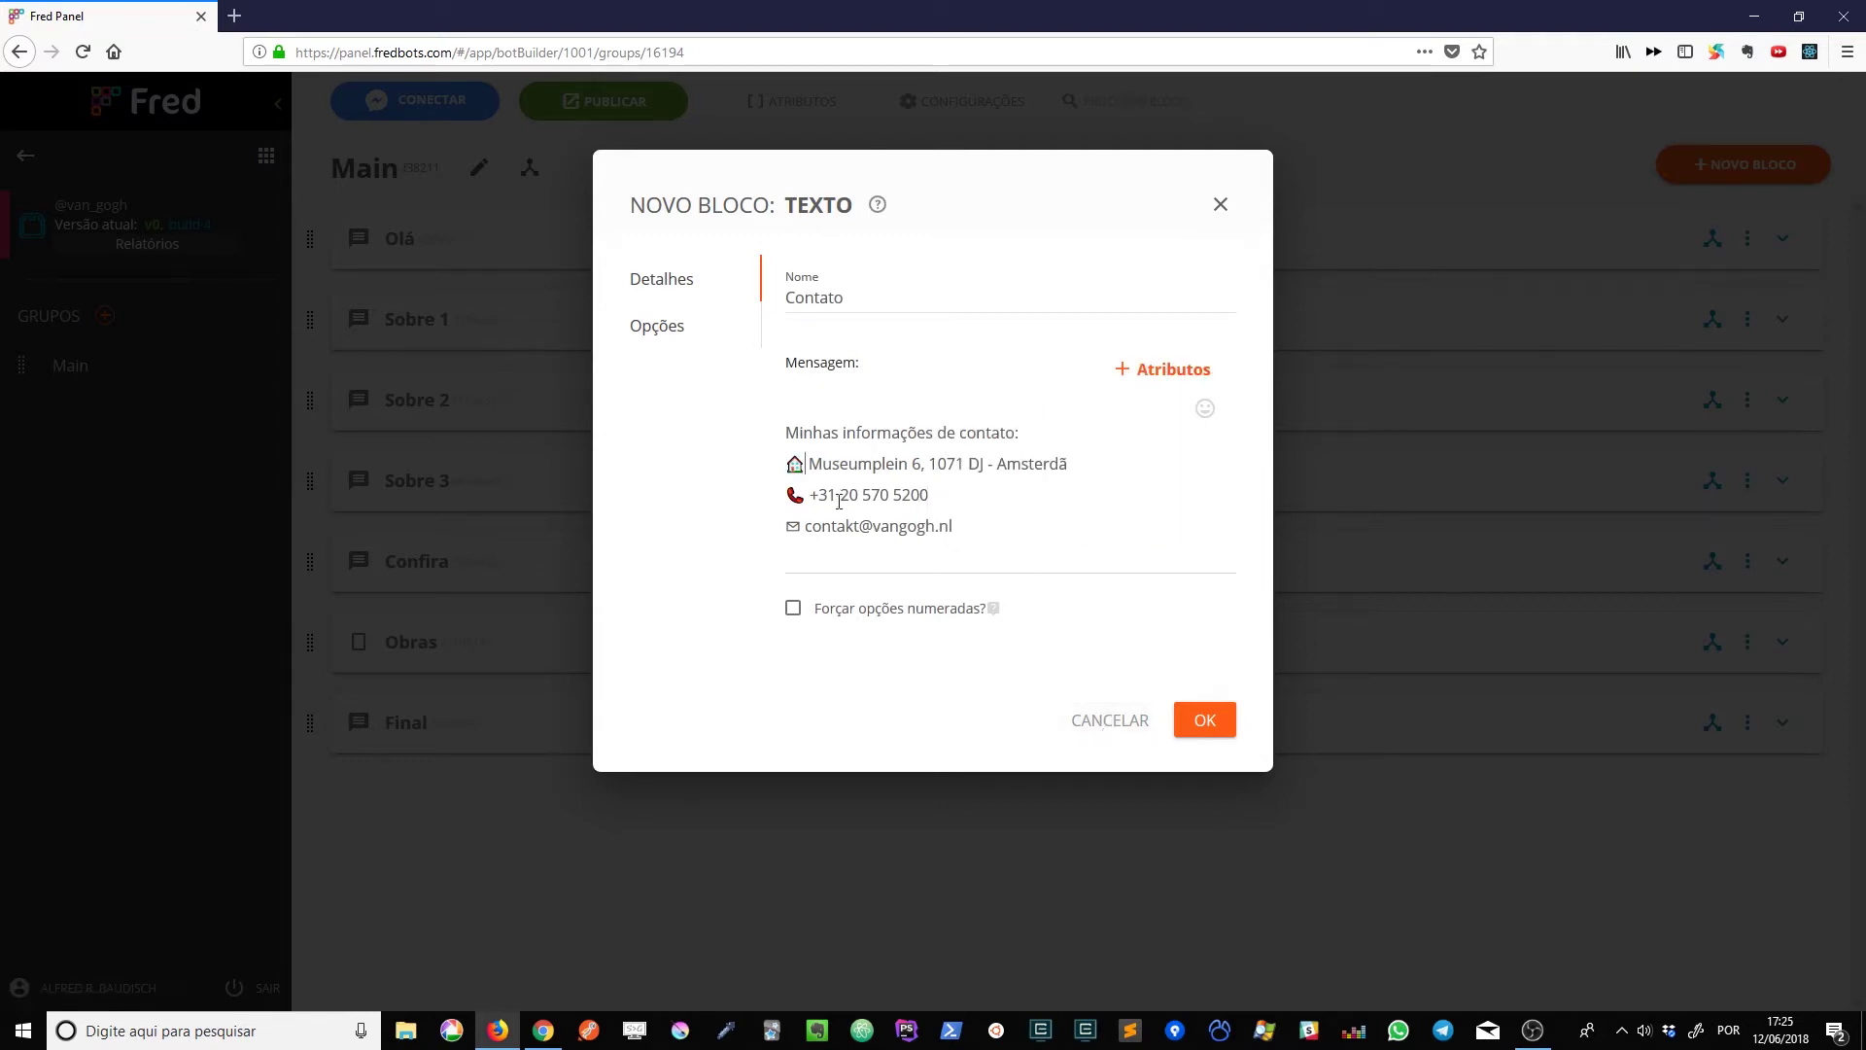
# Step: Save the Contato block and move it to the end of the block list, after Final
pyautogui.click(1206, 720)
pyautogui.moveTo(311, 240); pyautogui.dragTo(596, 812)
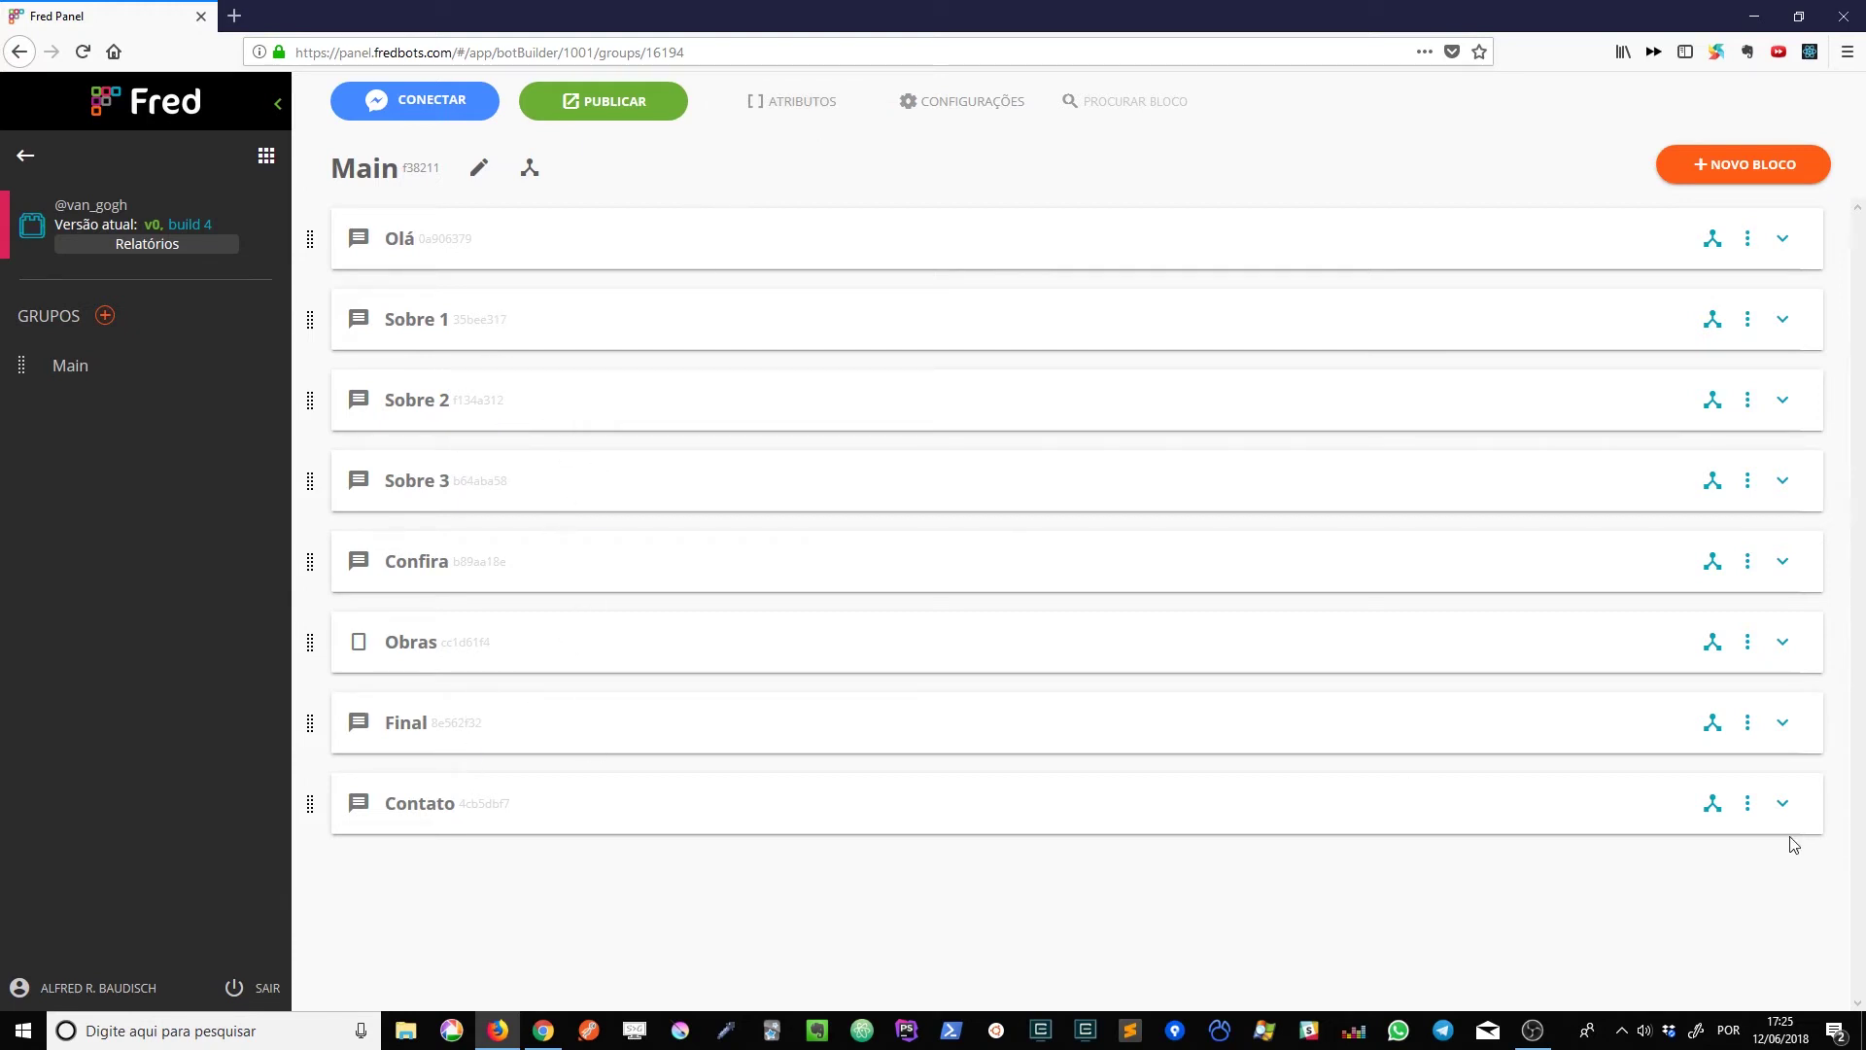
pyautogui.click(1783, 803)
pyautogui.click(1783, 803)
# Step: Publish the bot as a test version and start its conversation in Messenger
pyautogui.click(588, 109)
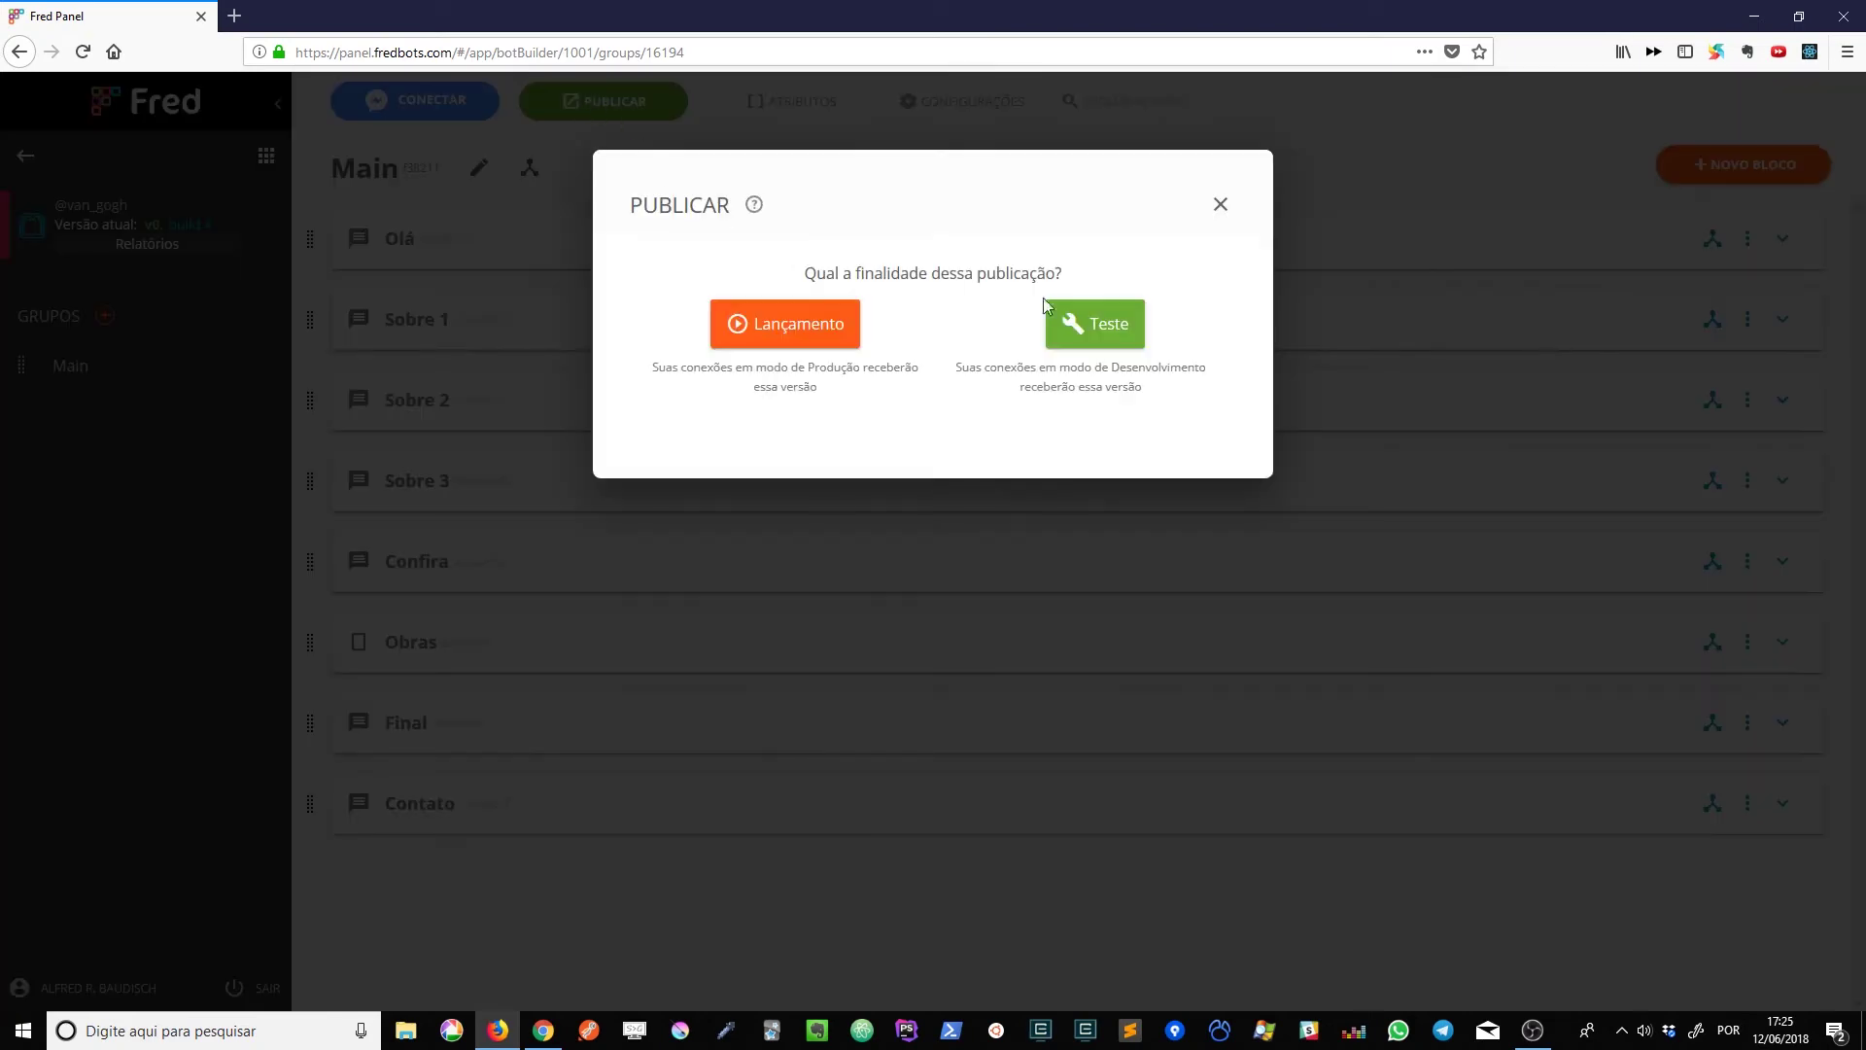
pyautogui.click(1069, 322)
pyautogui.click(466, 102)
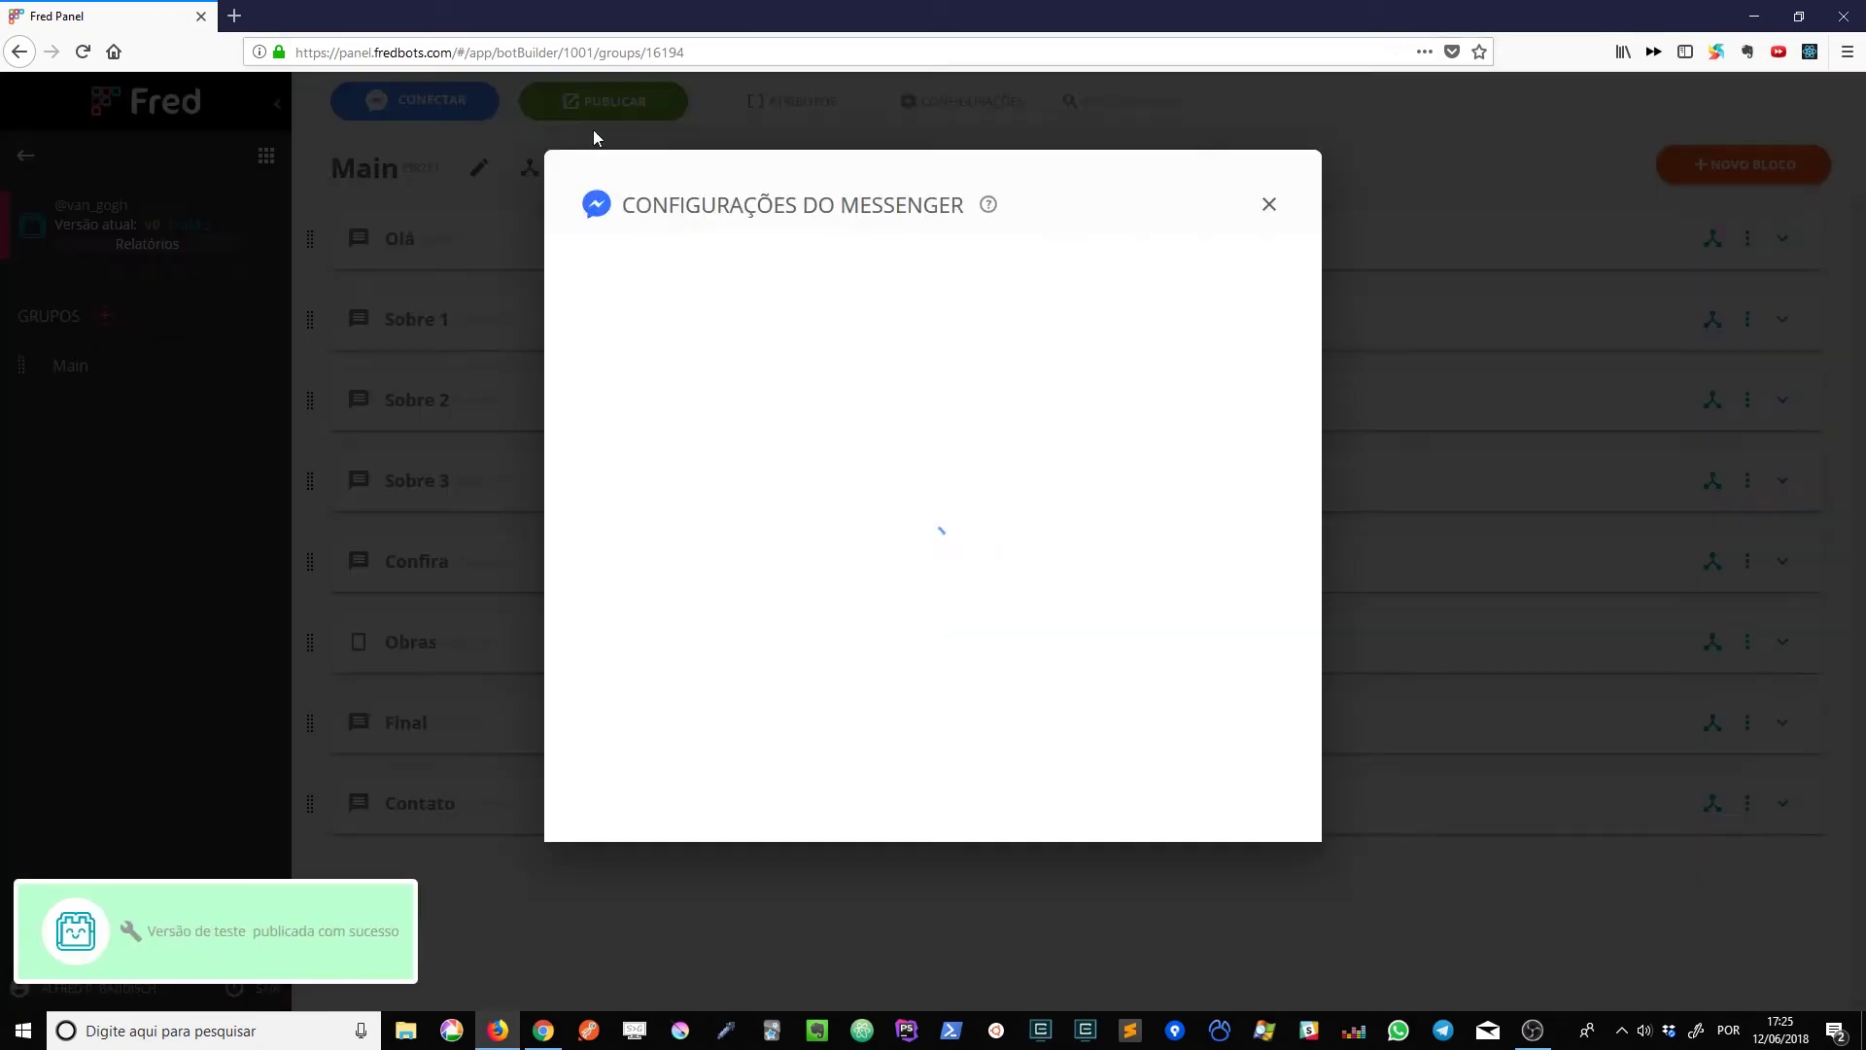
pyautogui.click(1109, 321)
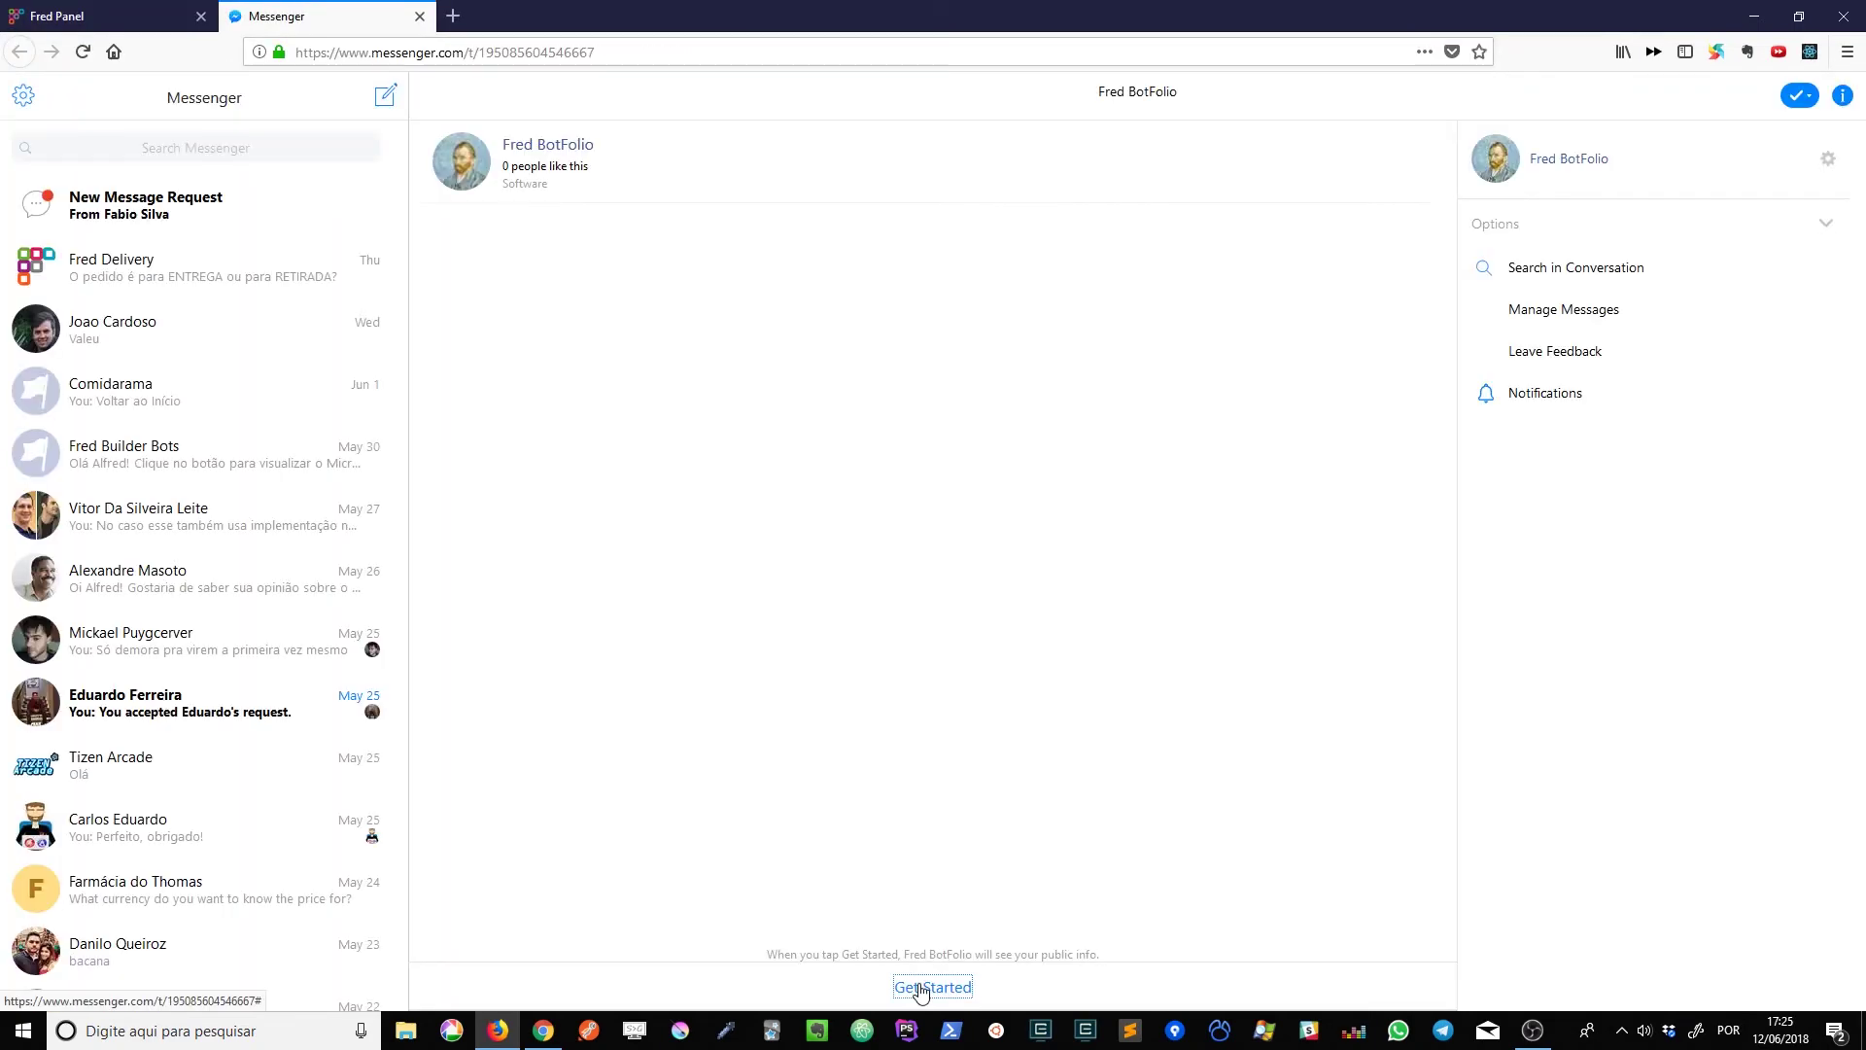
pyautogui.click(920, 987)
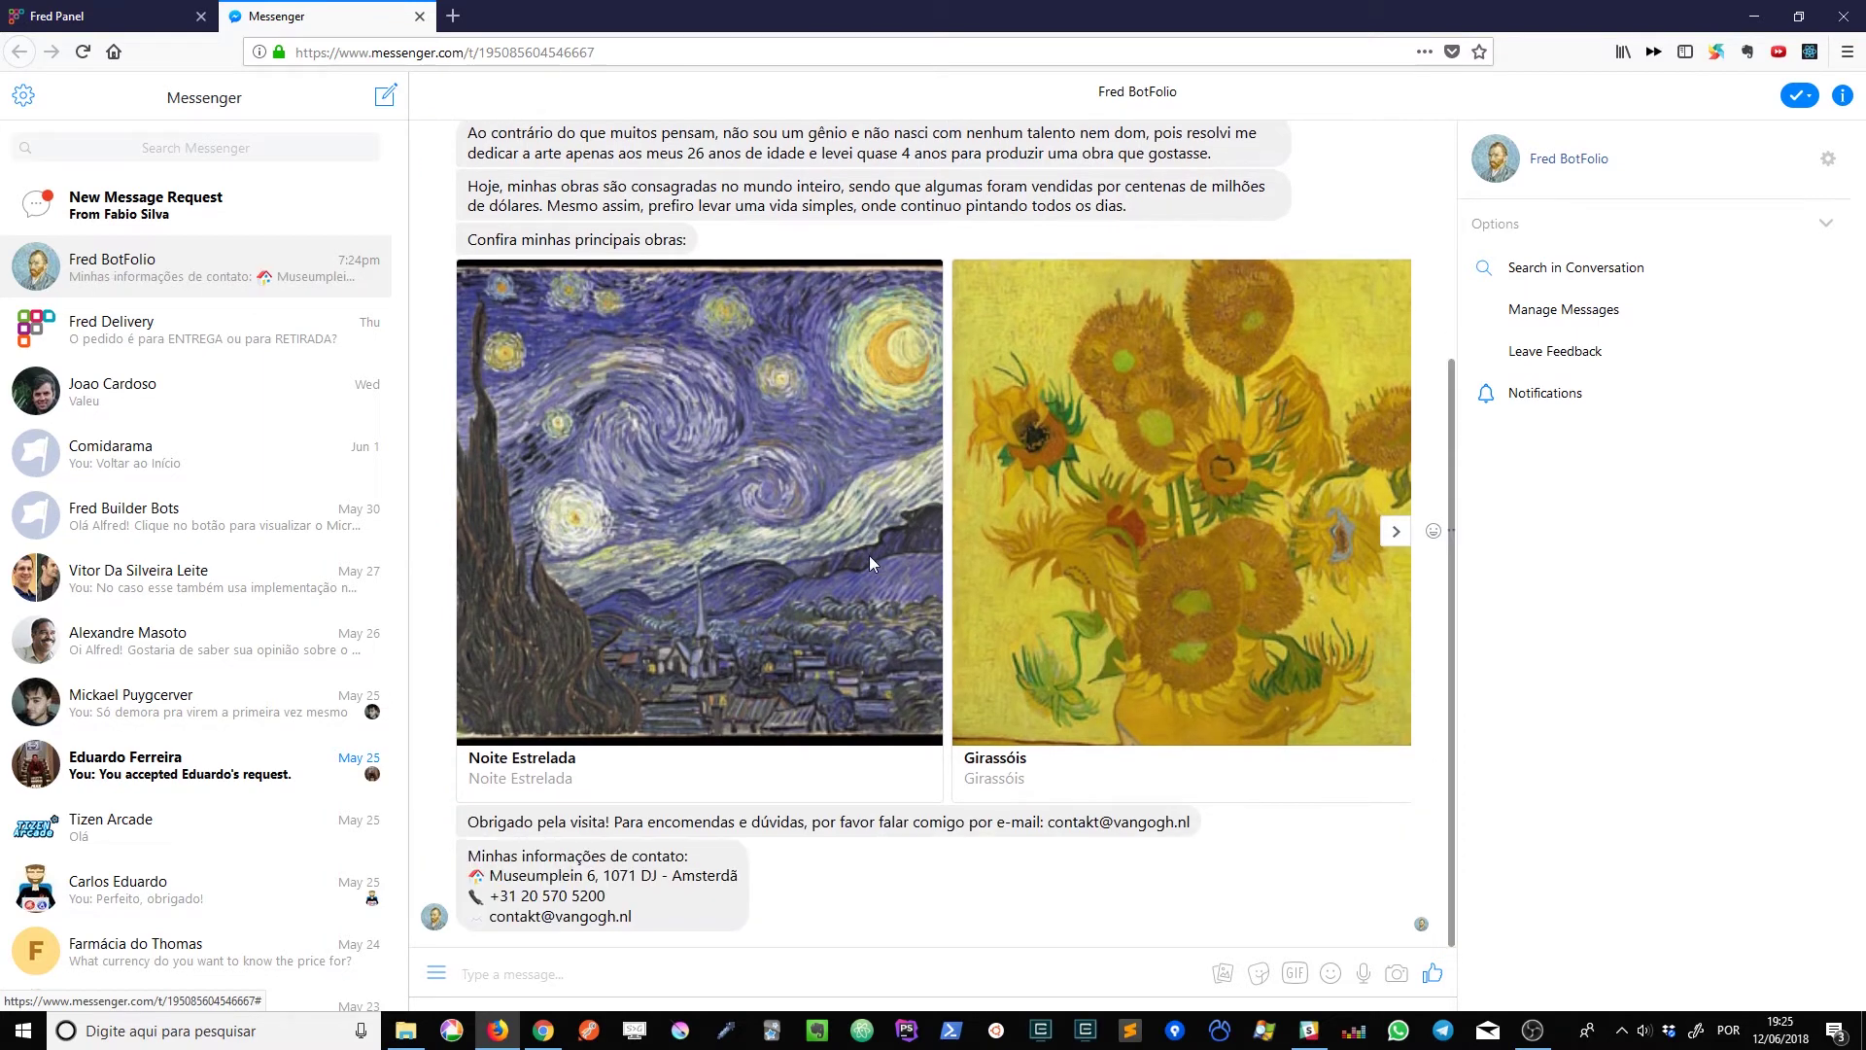
# Step: Compare the Fred BotFolio conversation in Messenger with the block list in the Fred Panel
pyautogui.click(78, 16)
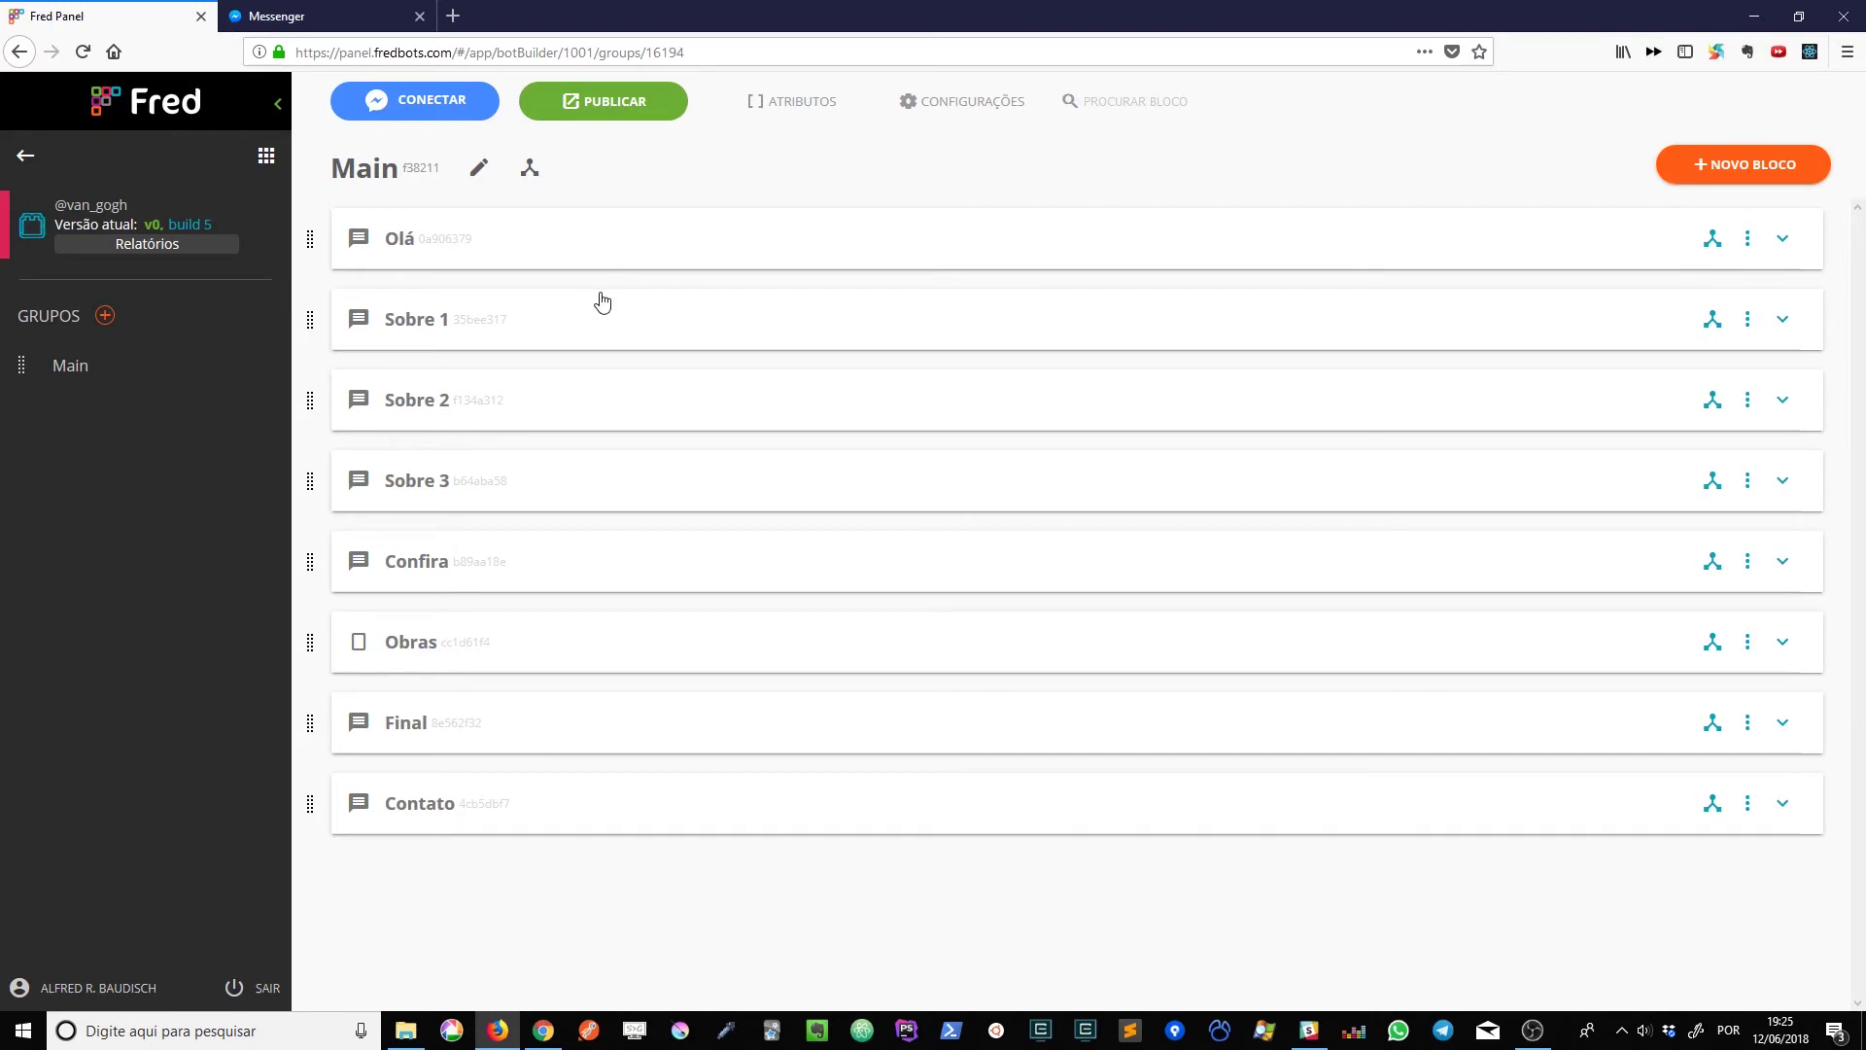
pyautogui.click(277, 16)
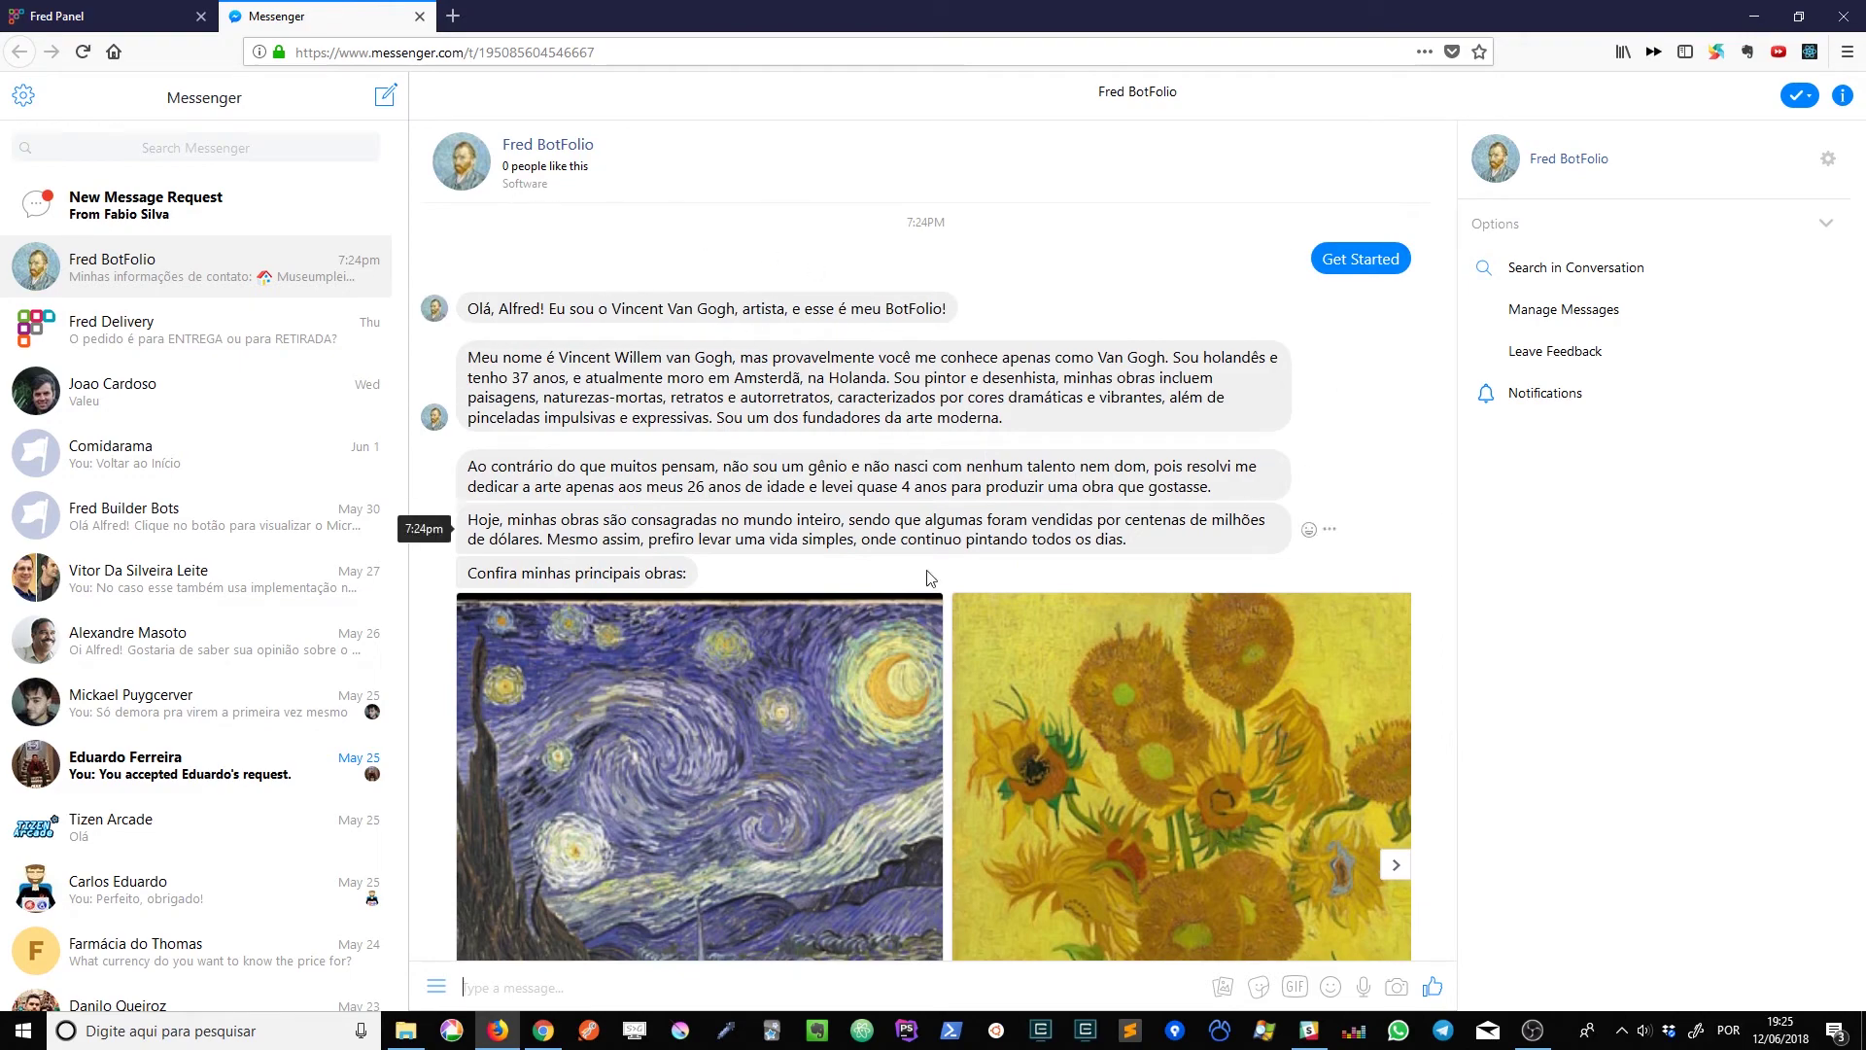
pyautogui.scroll(-5, 874, 530)
pyautogui.click(160, 10)
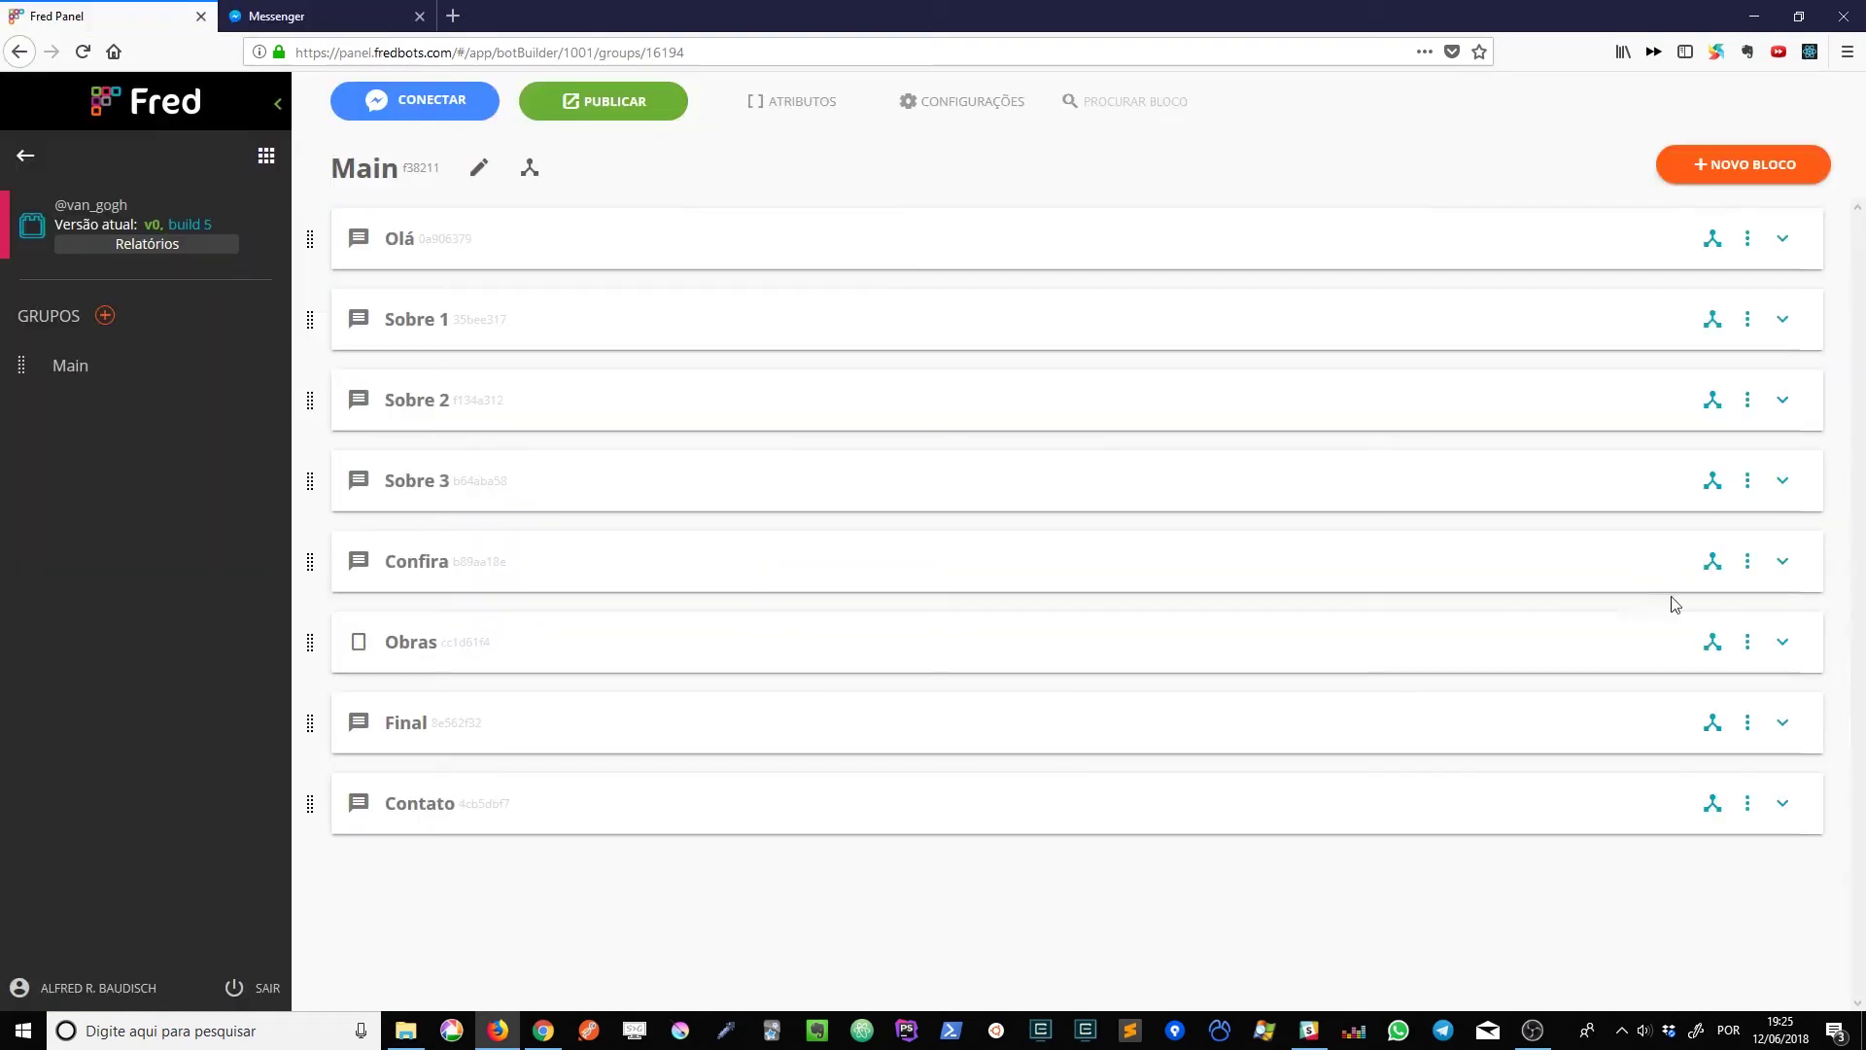
# Step: Add a manually created option titled "Sobre" to the Olá block
pyautogui.click(1783, 238)
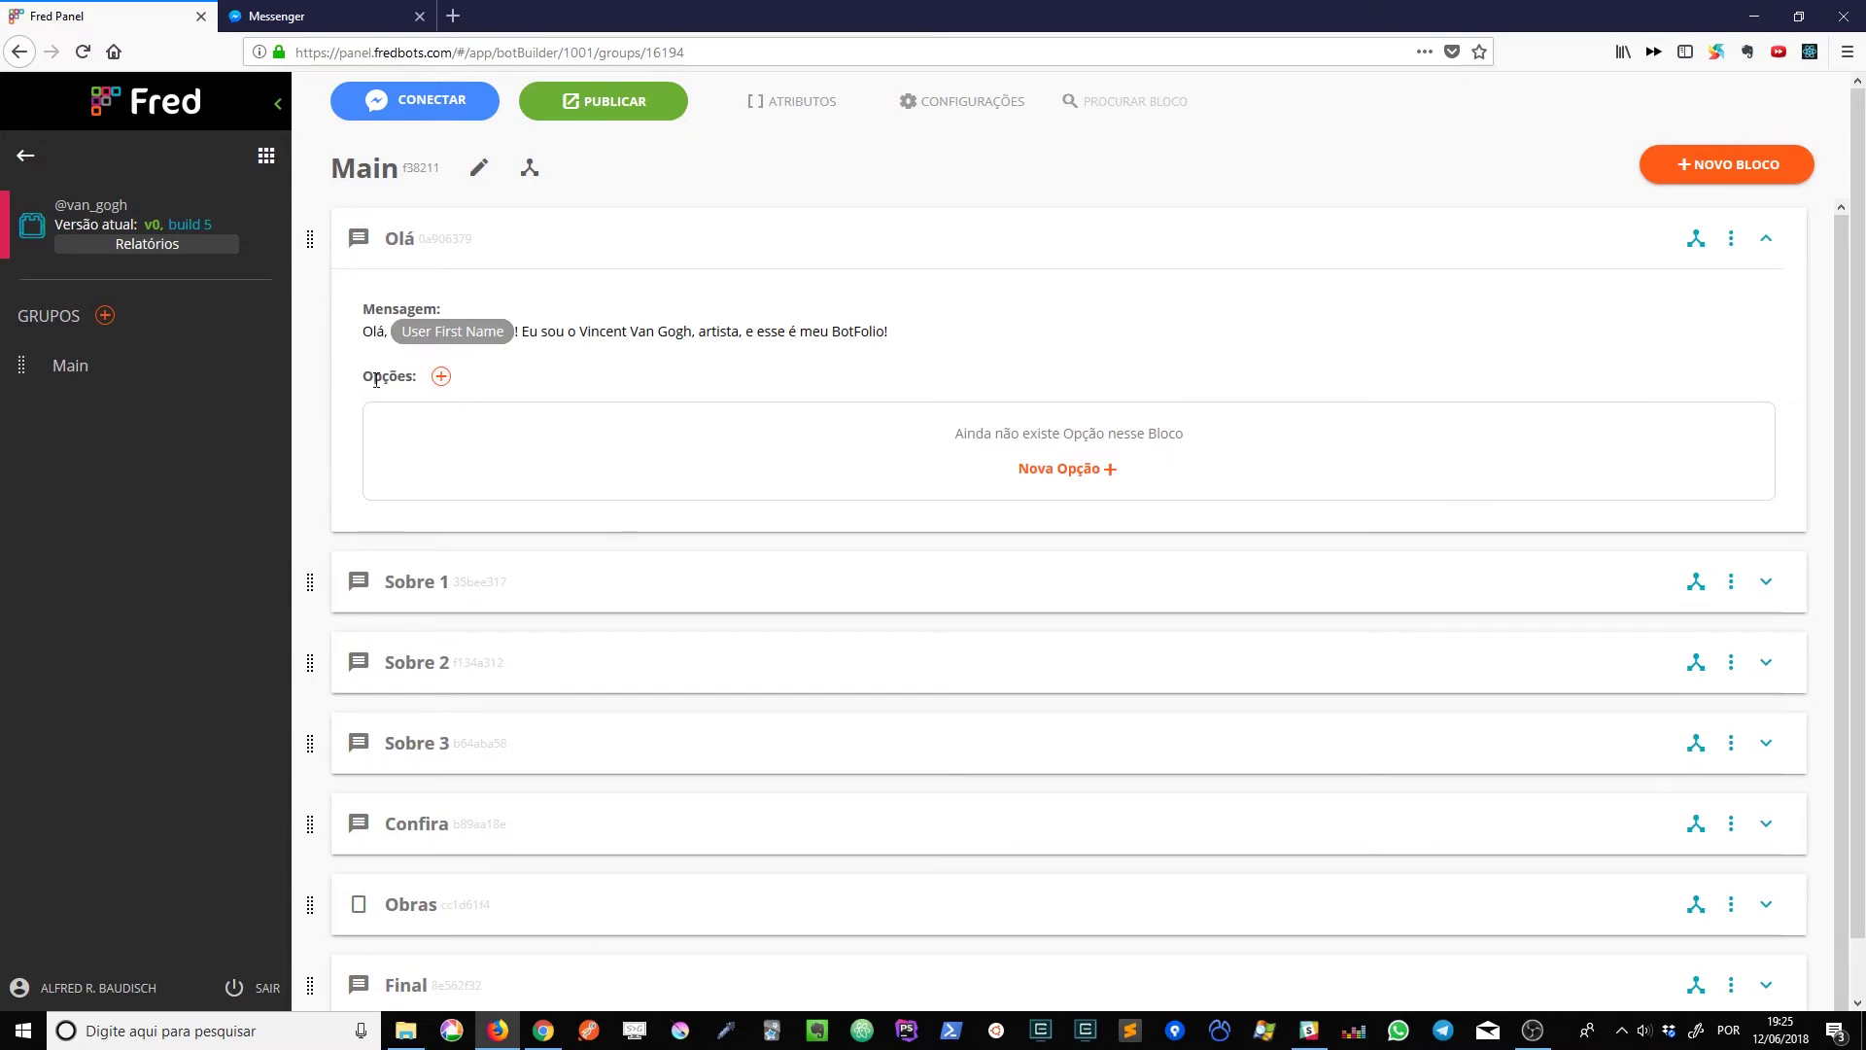
pyautogui.moveTo(880, 437); pyautogui.dragTo(1279, 458)
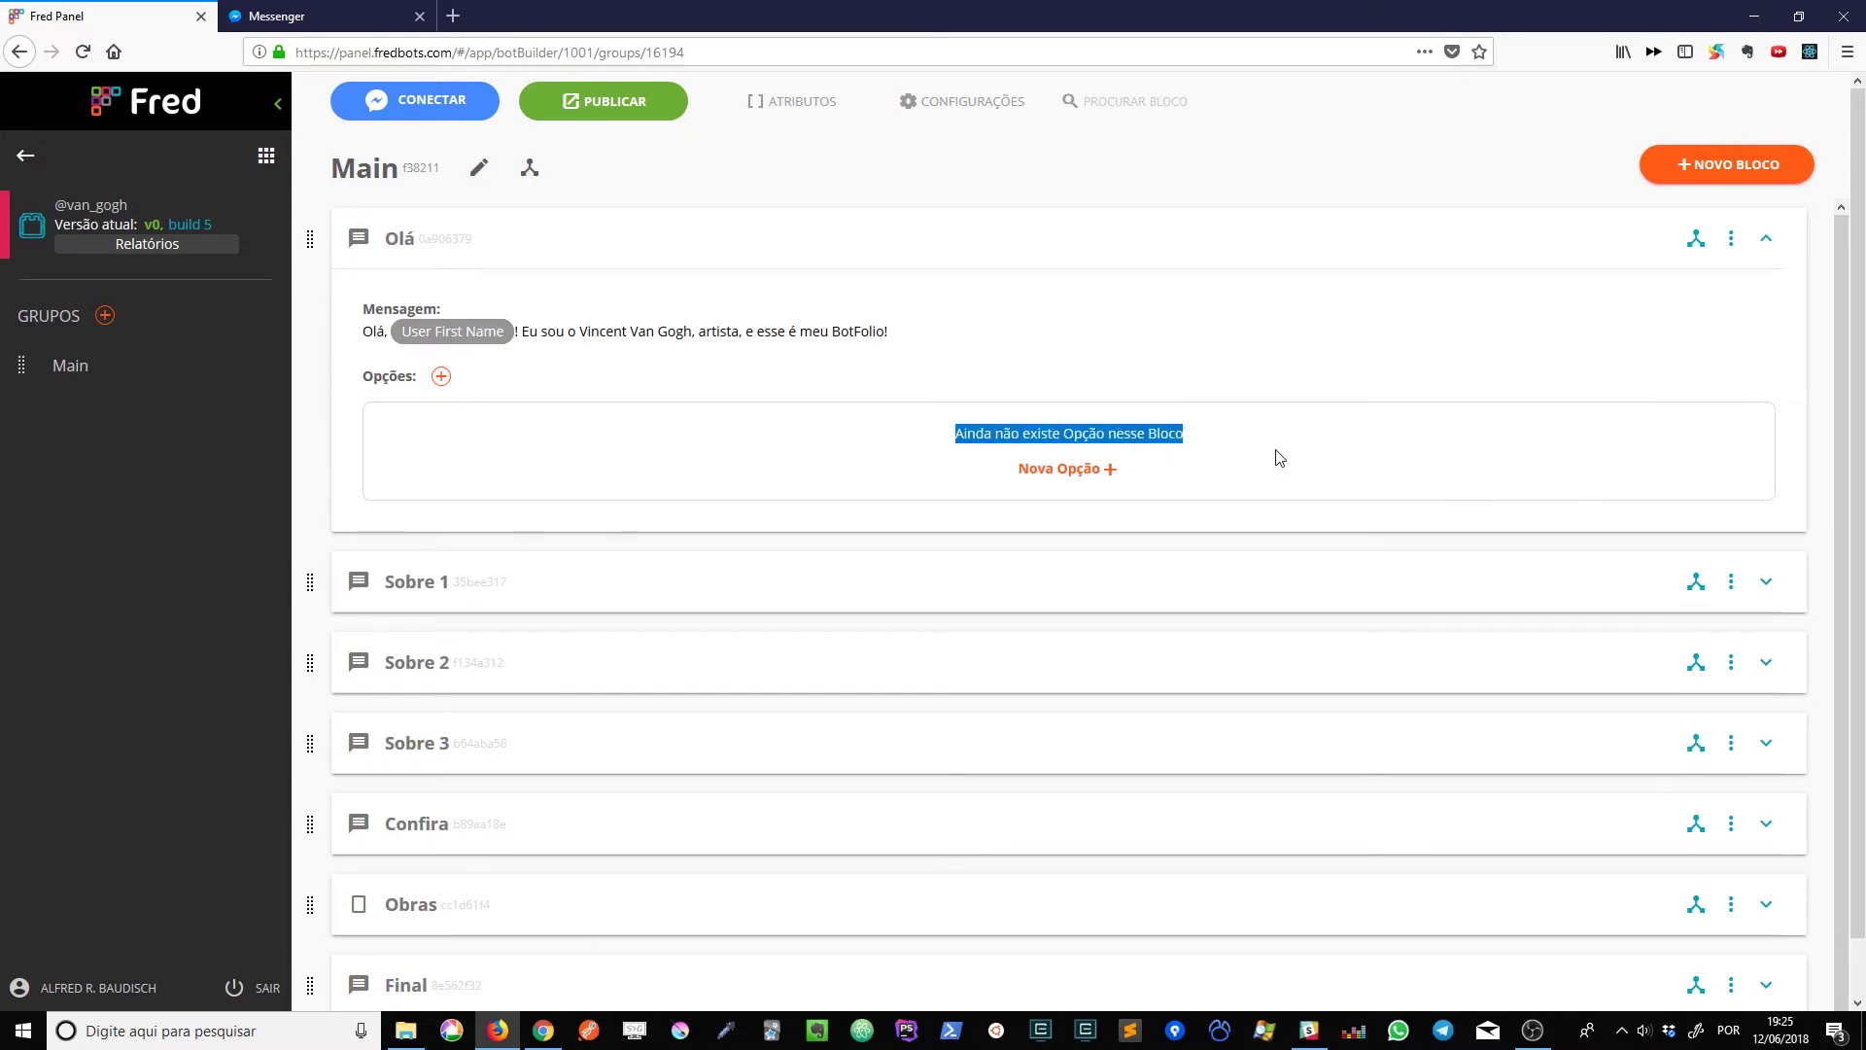
pyautogui.click(1398, 393)
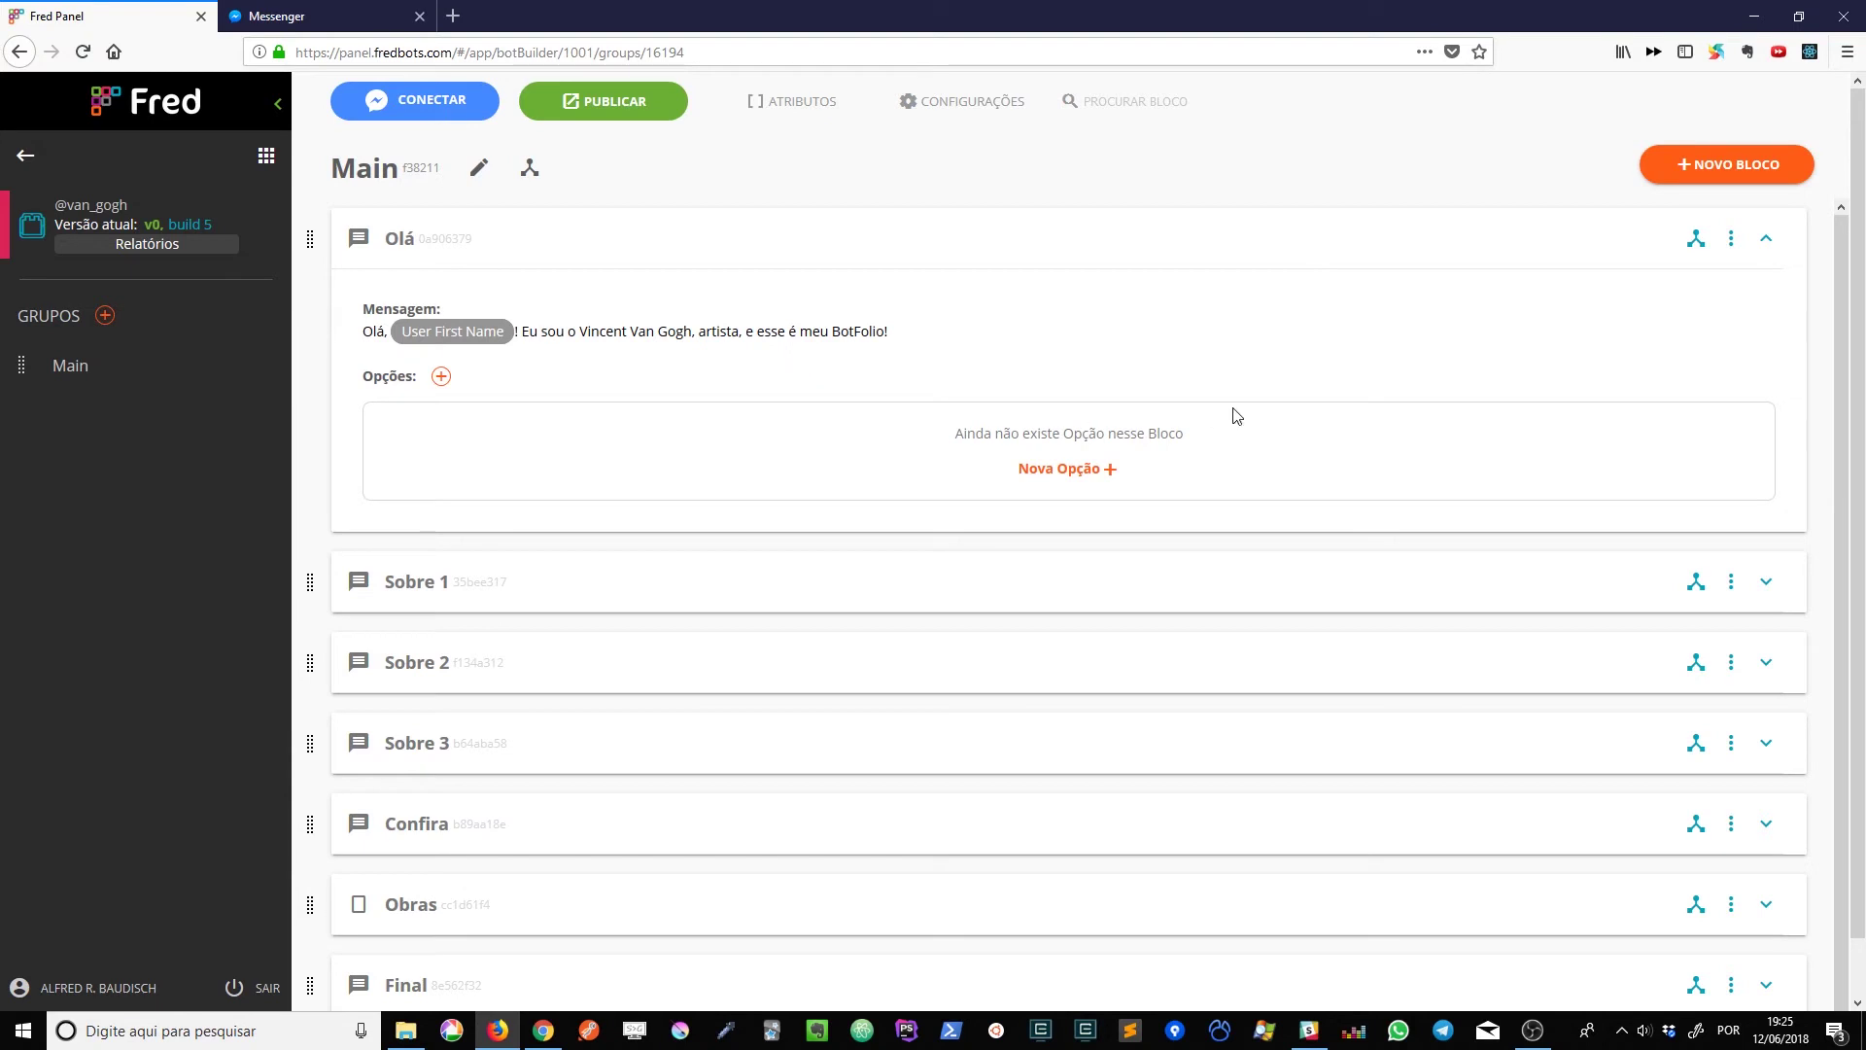
pyautogui.click(1108, 464)
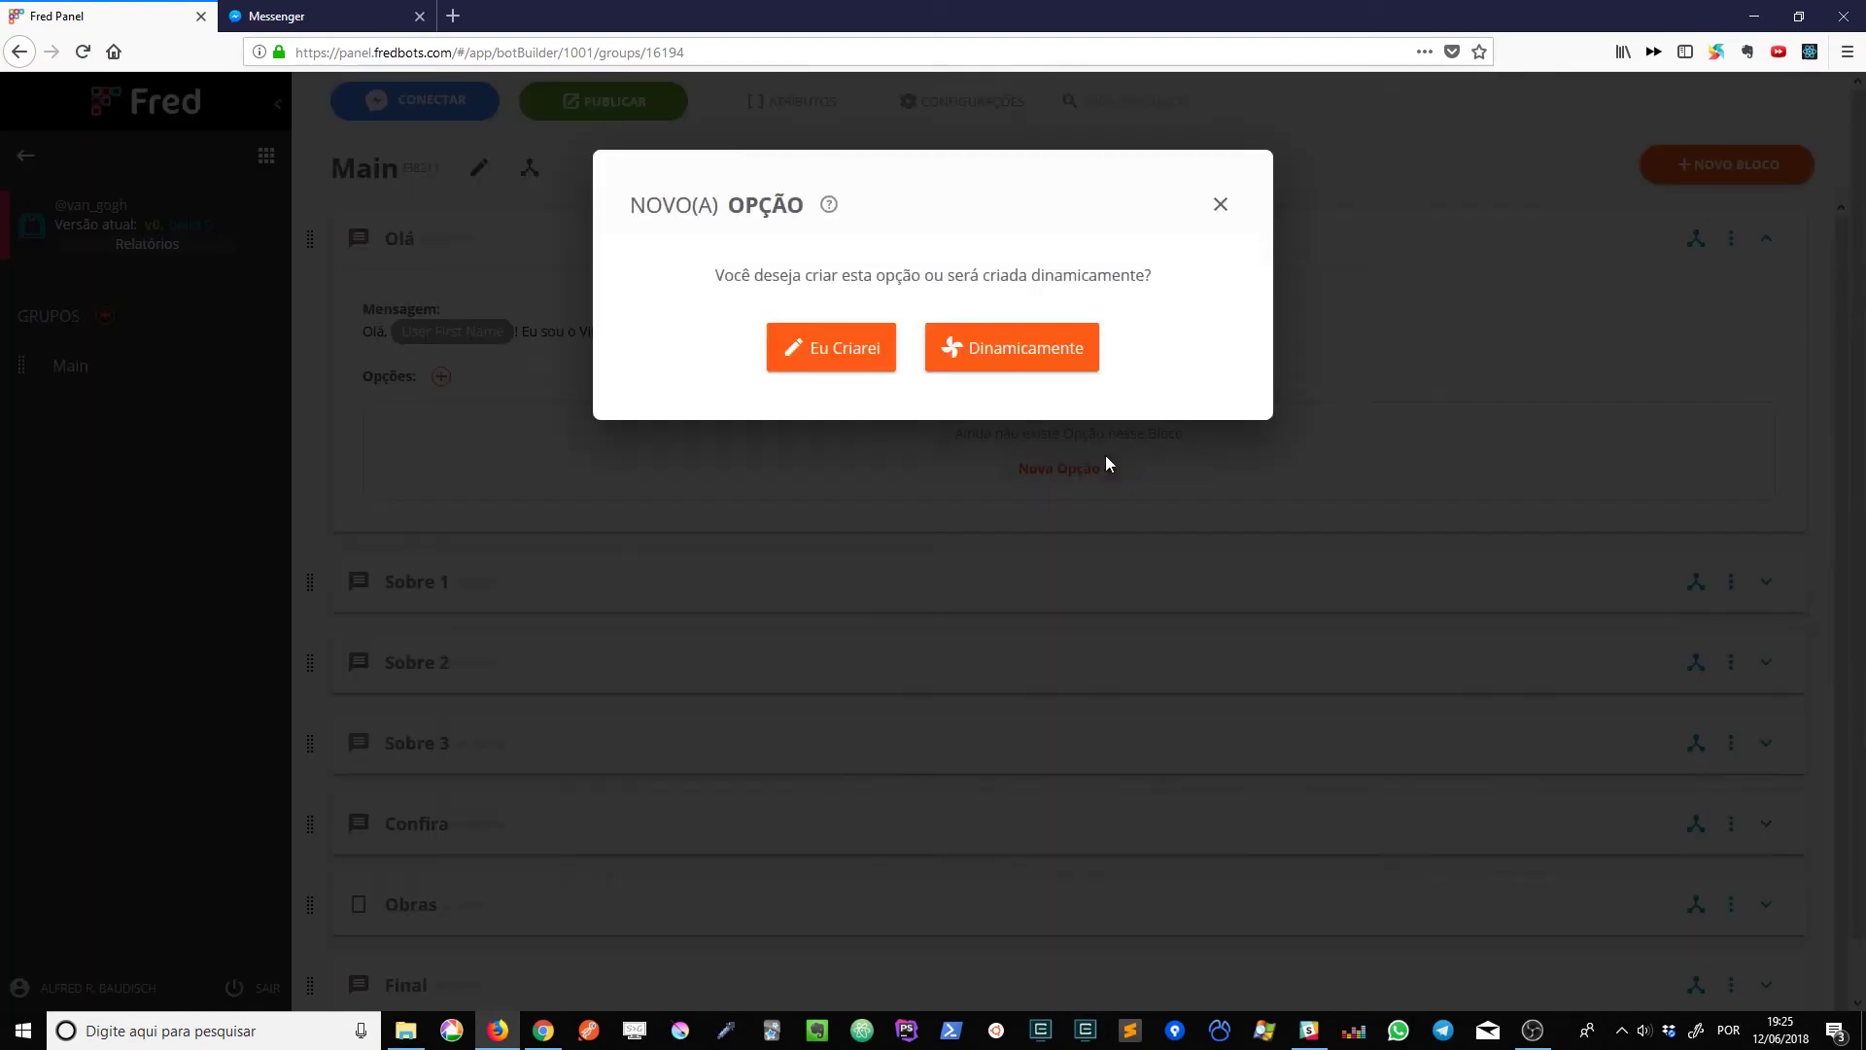
pyautogui.click(854, 350)
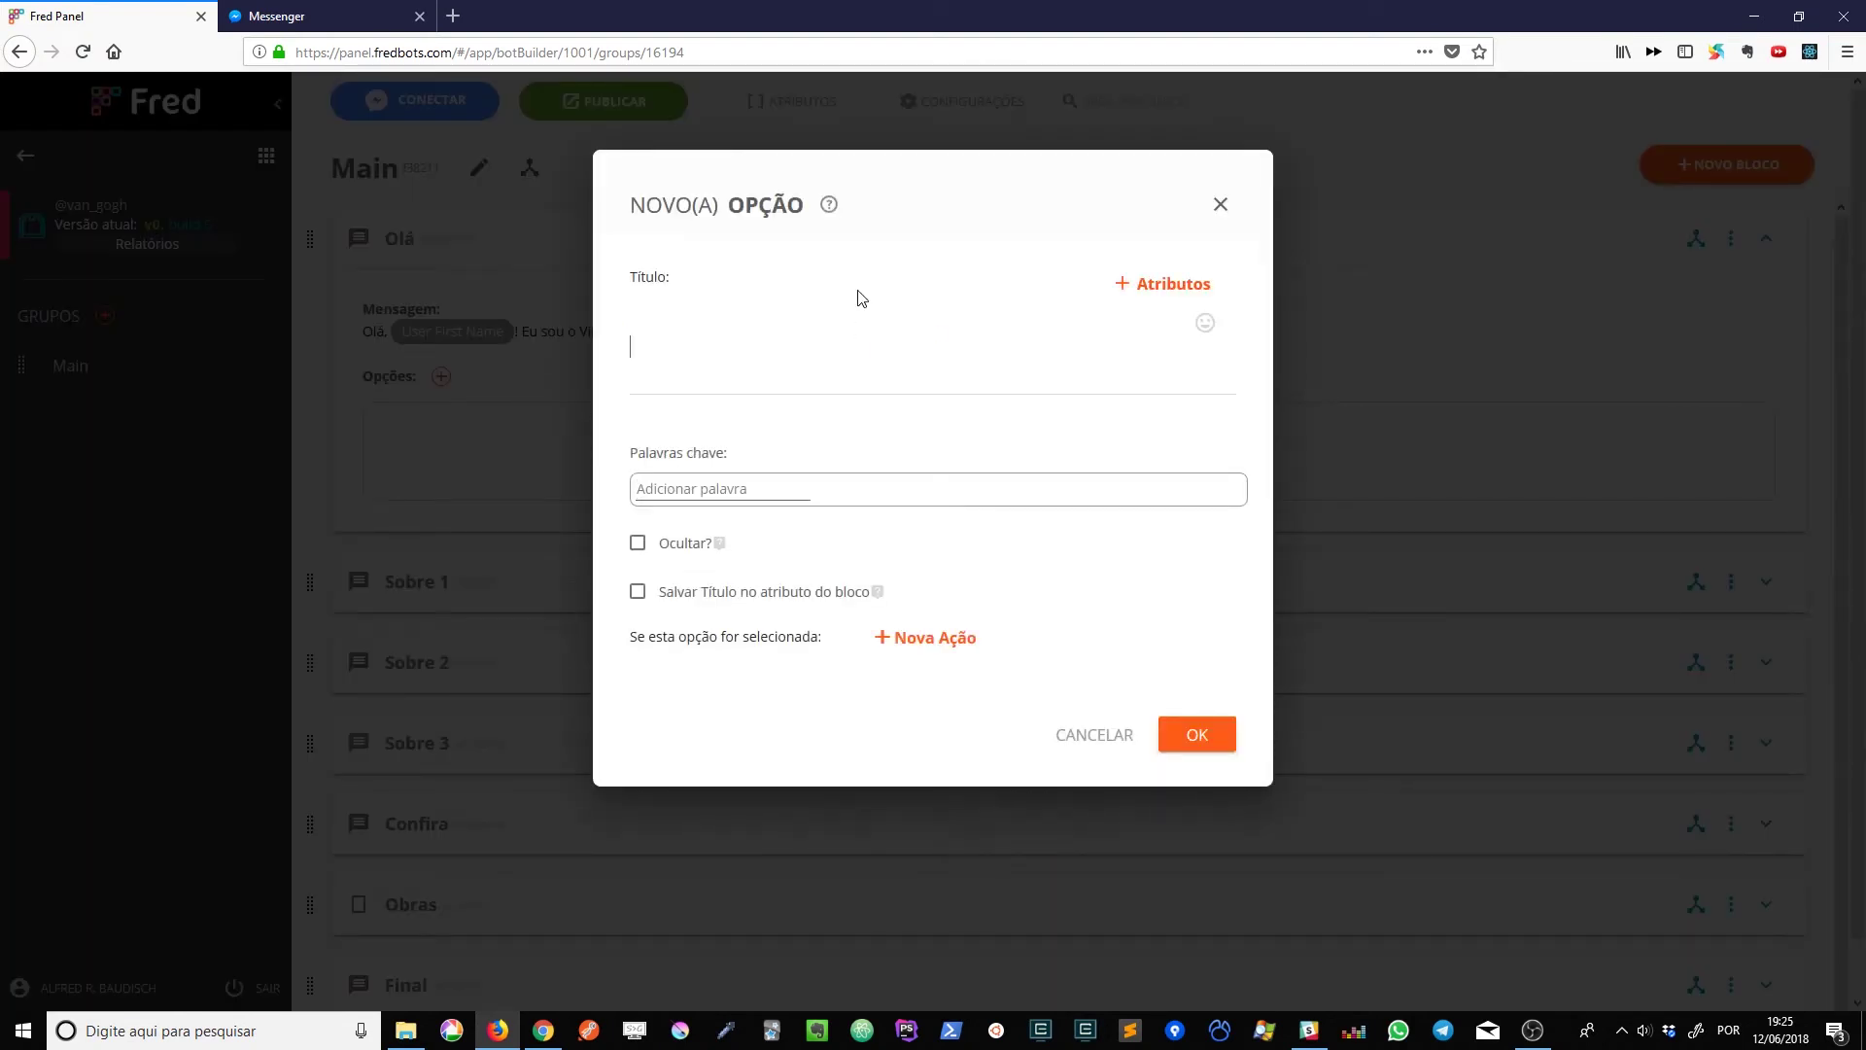
pyautogui.write('Sobre')
# Step: Give the Sobre option a new action of the go-to-block type (Bloco)
pyautogui.click(919, 637)
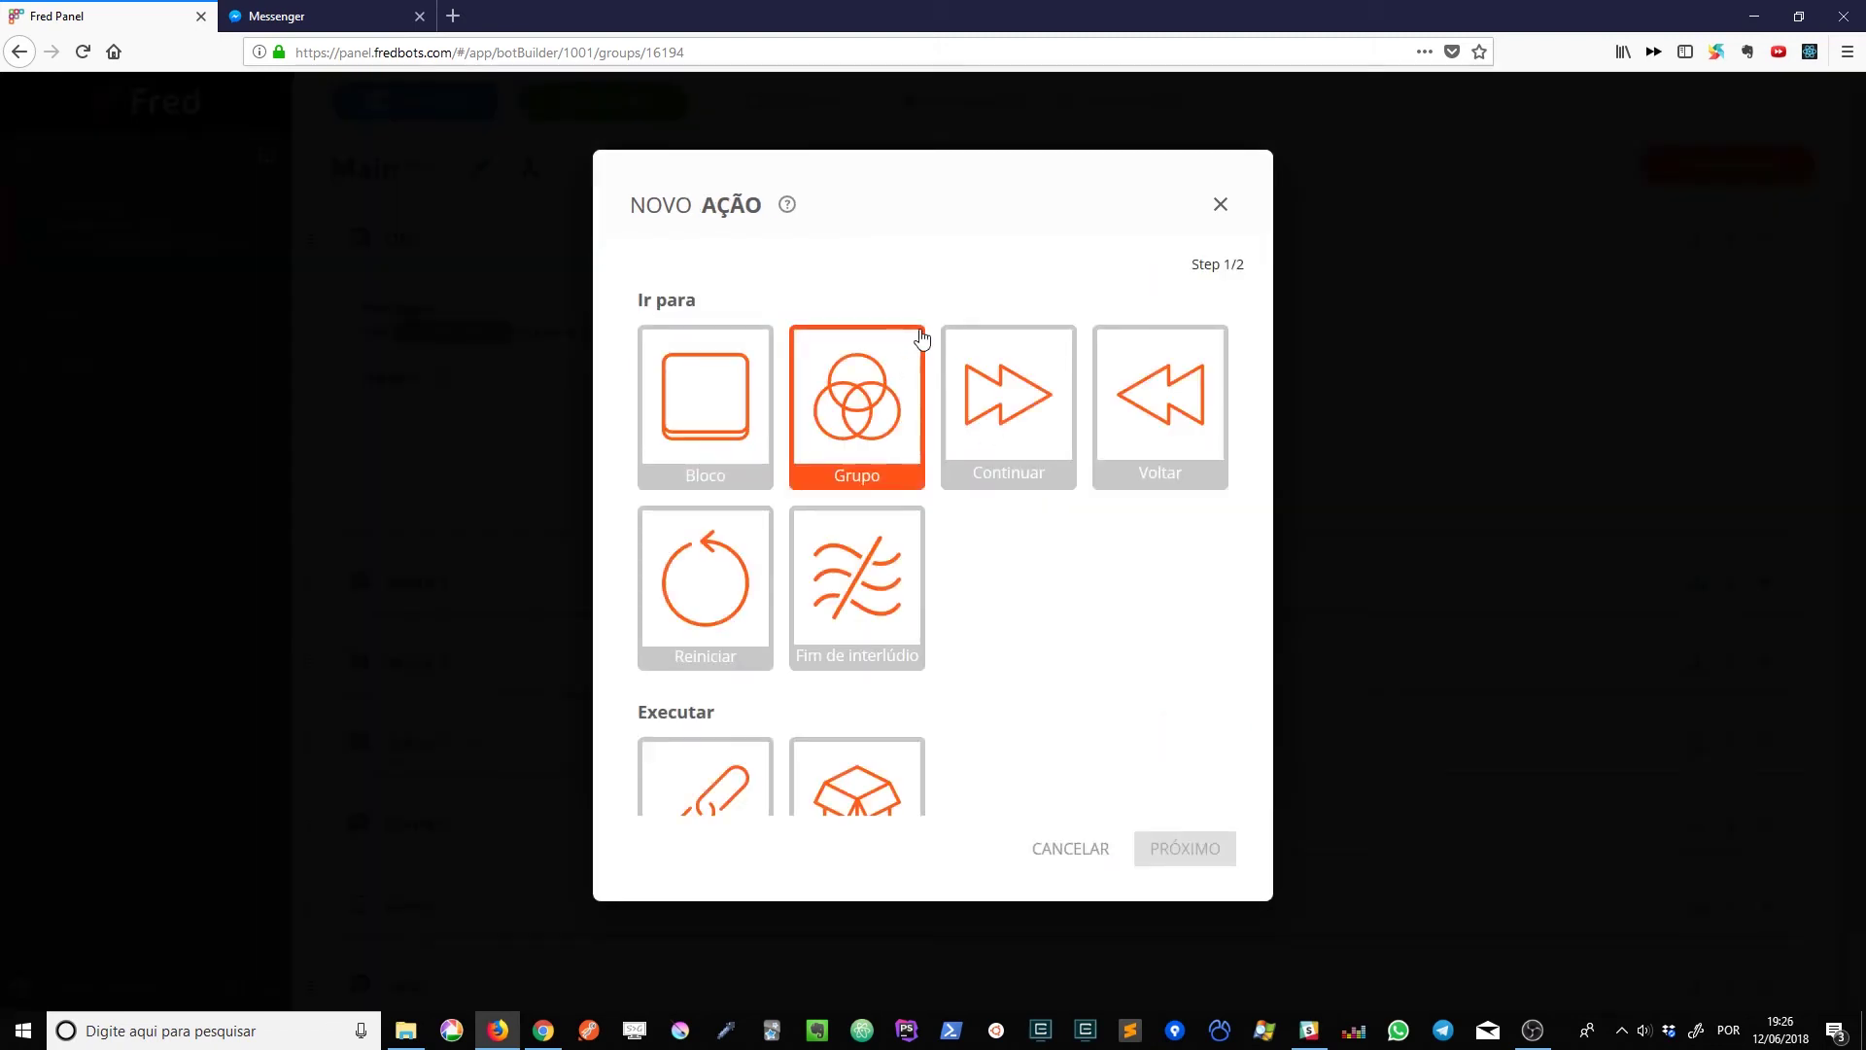
pyautogui.scroll(-1, 1117, 554)
pyautogui.scroll(1, 789, 390)
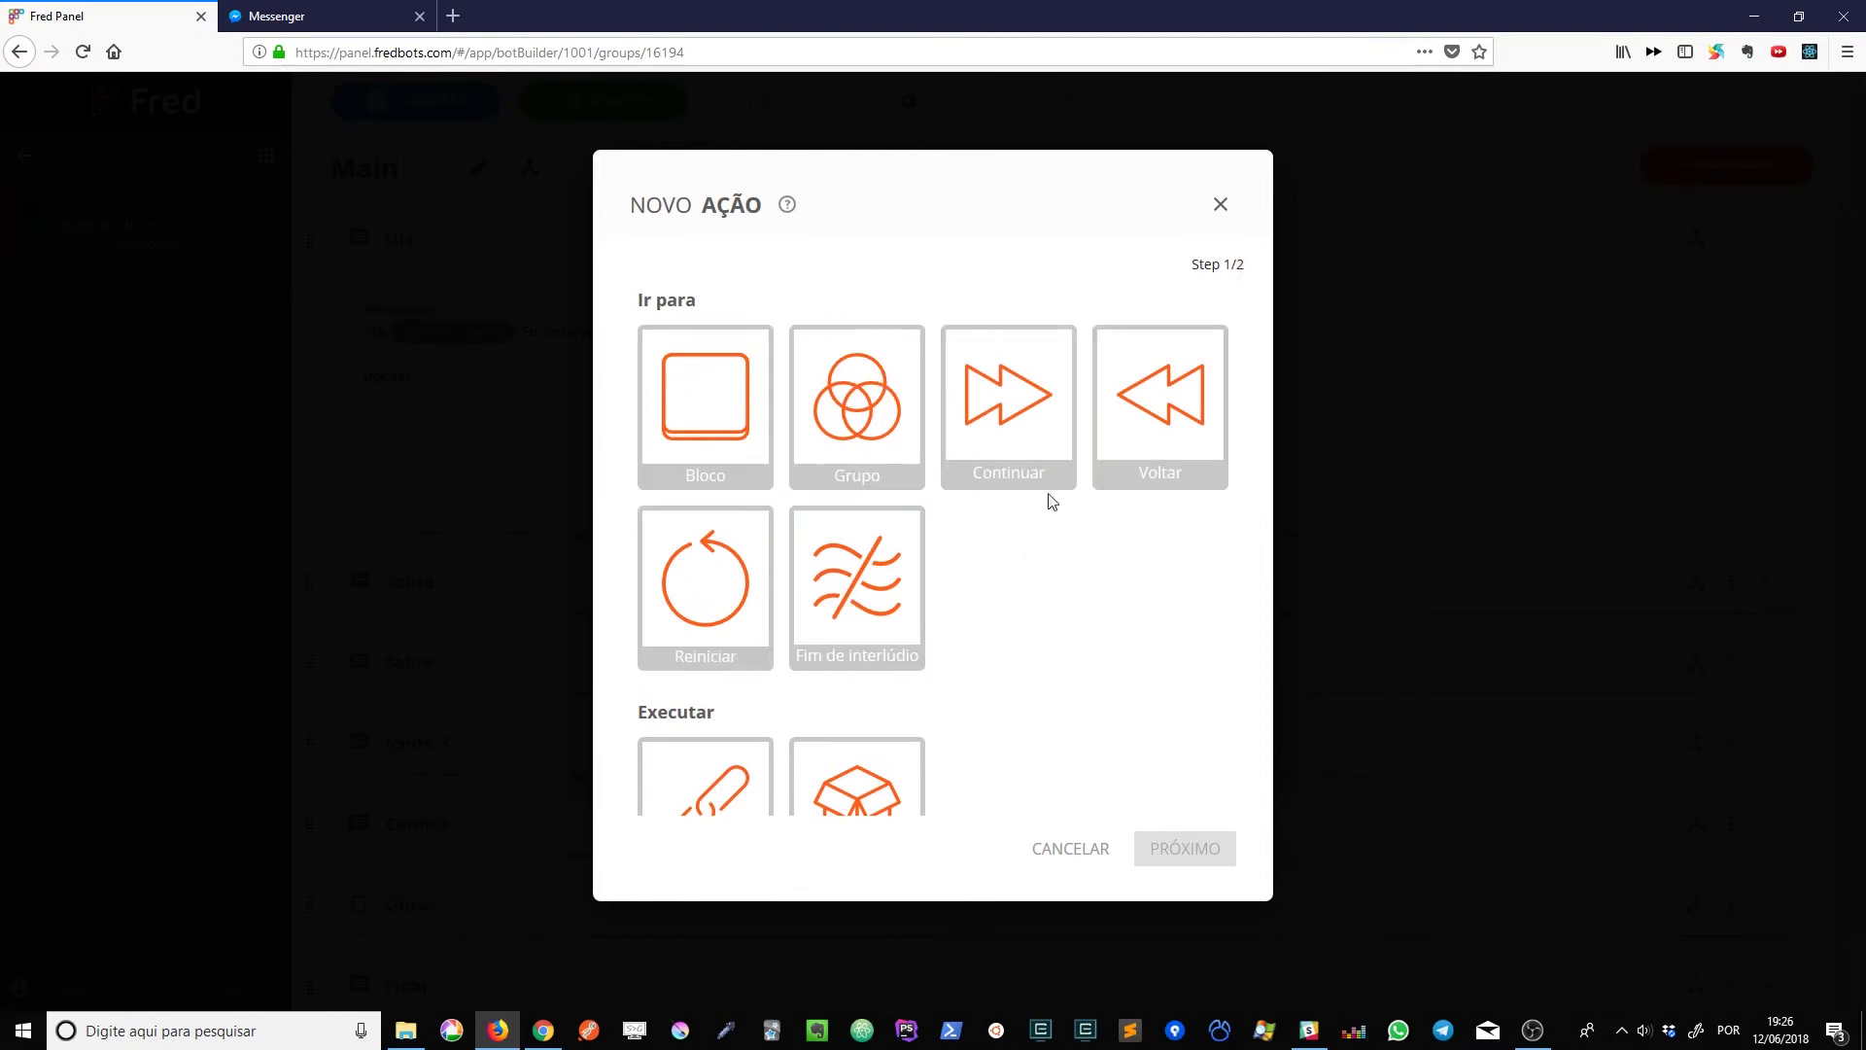
pyautogui.scroll(-3, 1045, 496)
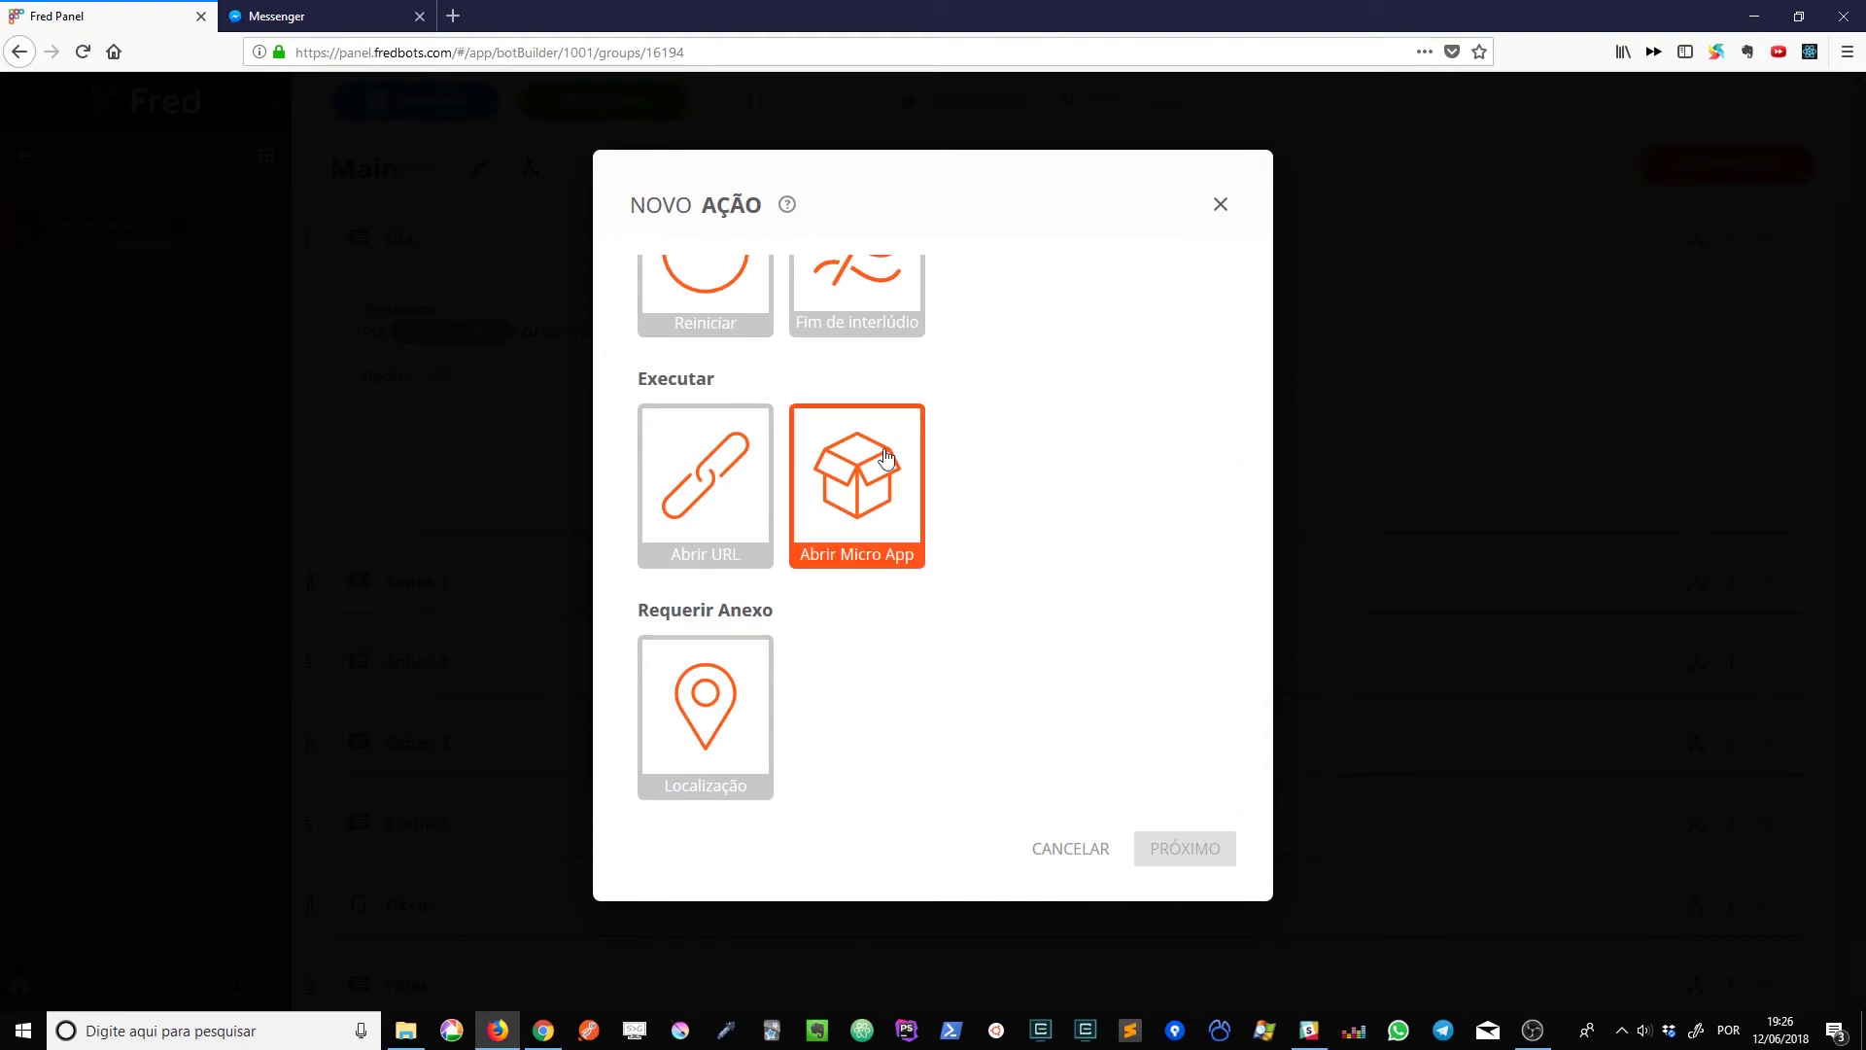
pyautogui.scroll(3, 1070, 581)
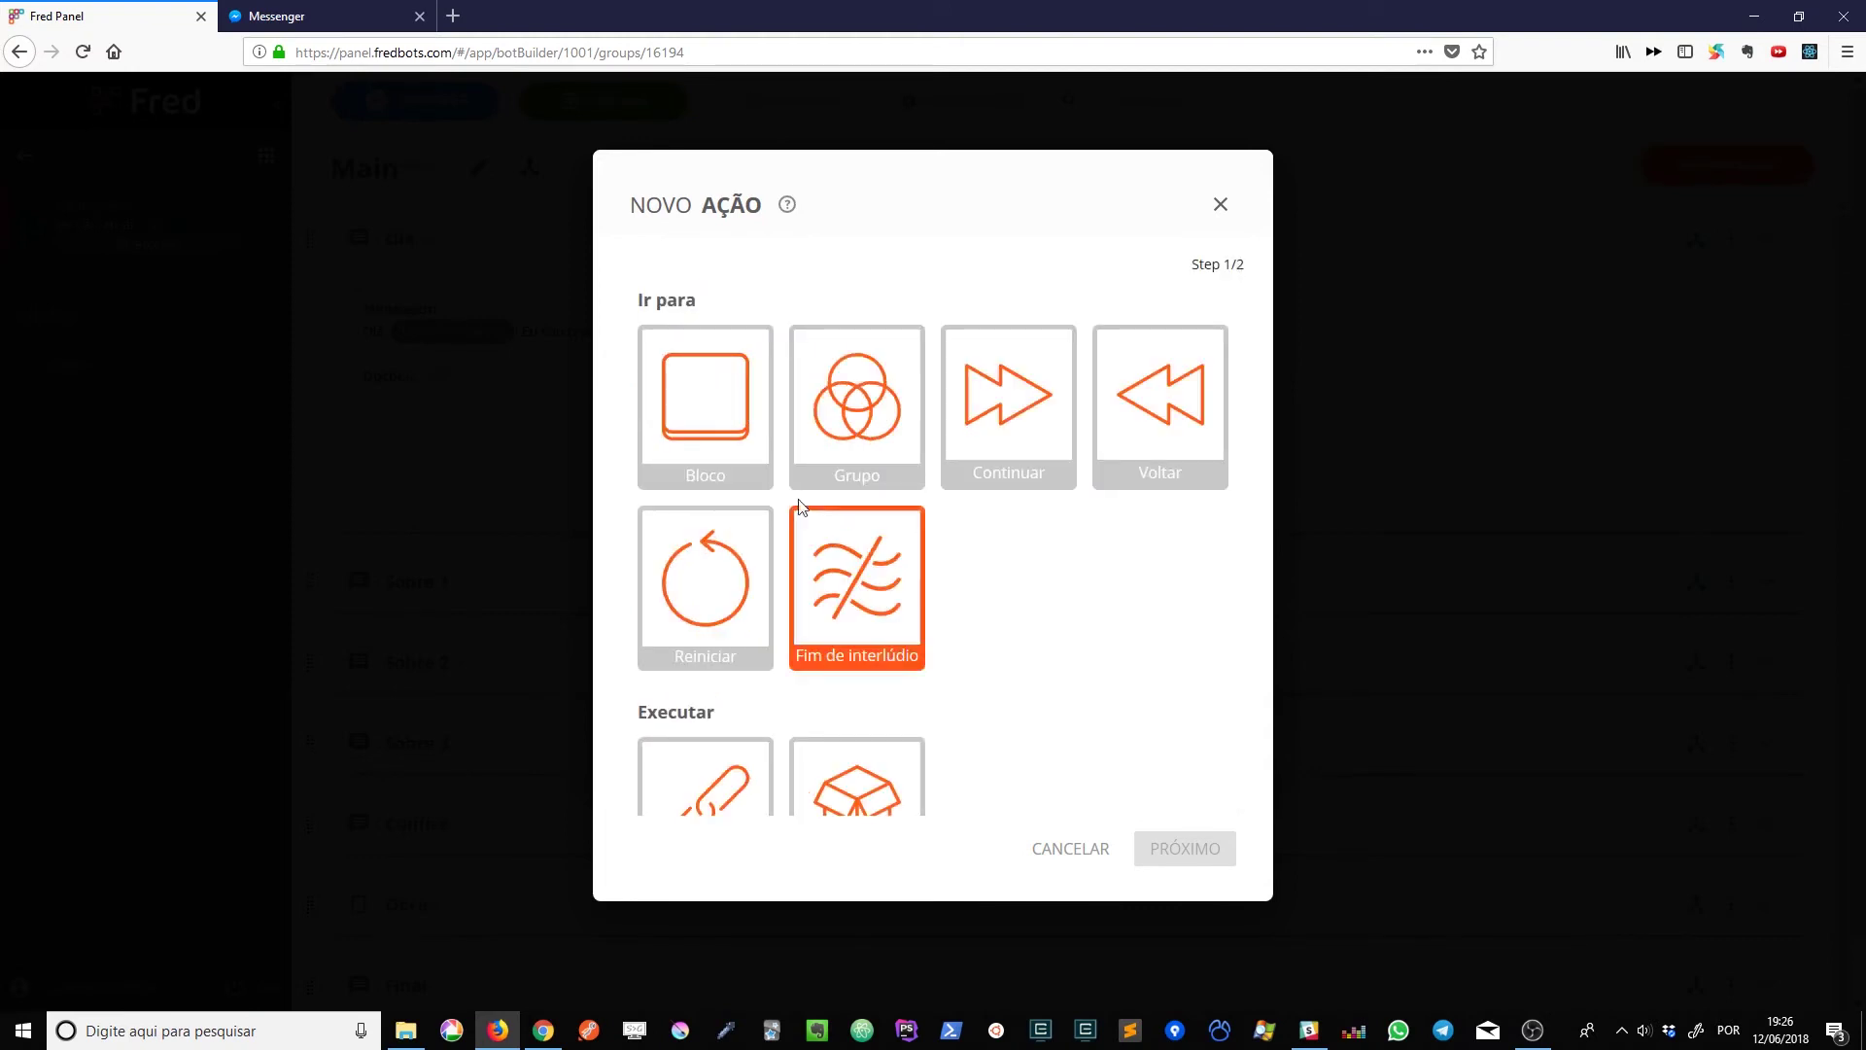
pyautogui.click(722, 434)
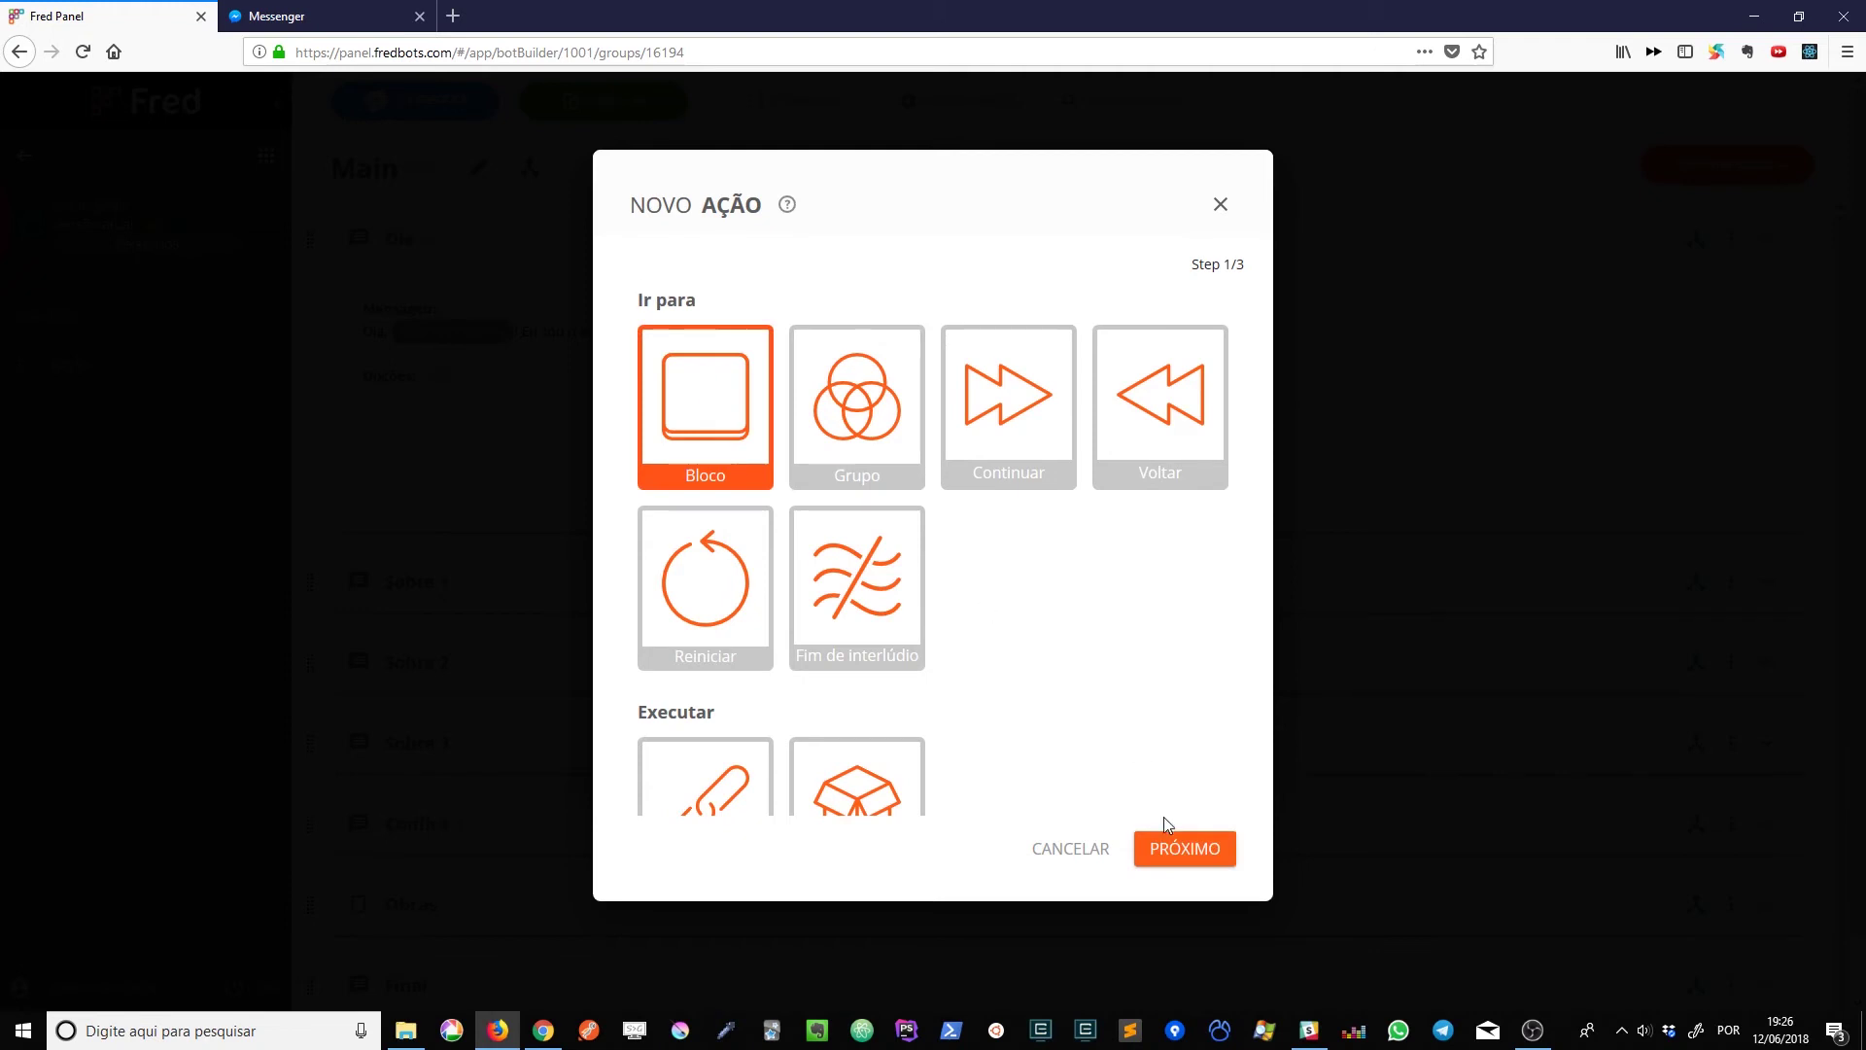
pyautogui.click(1176, 846)
# Step: Target the Sobre 1 block of the Main group with the action and save the Sobre option
pyautogui.click(920, 345)
pyautogui.click(838, 438)
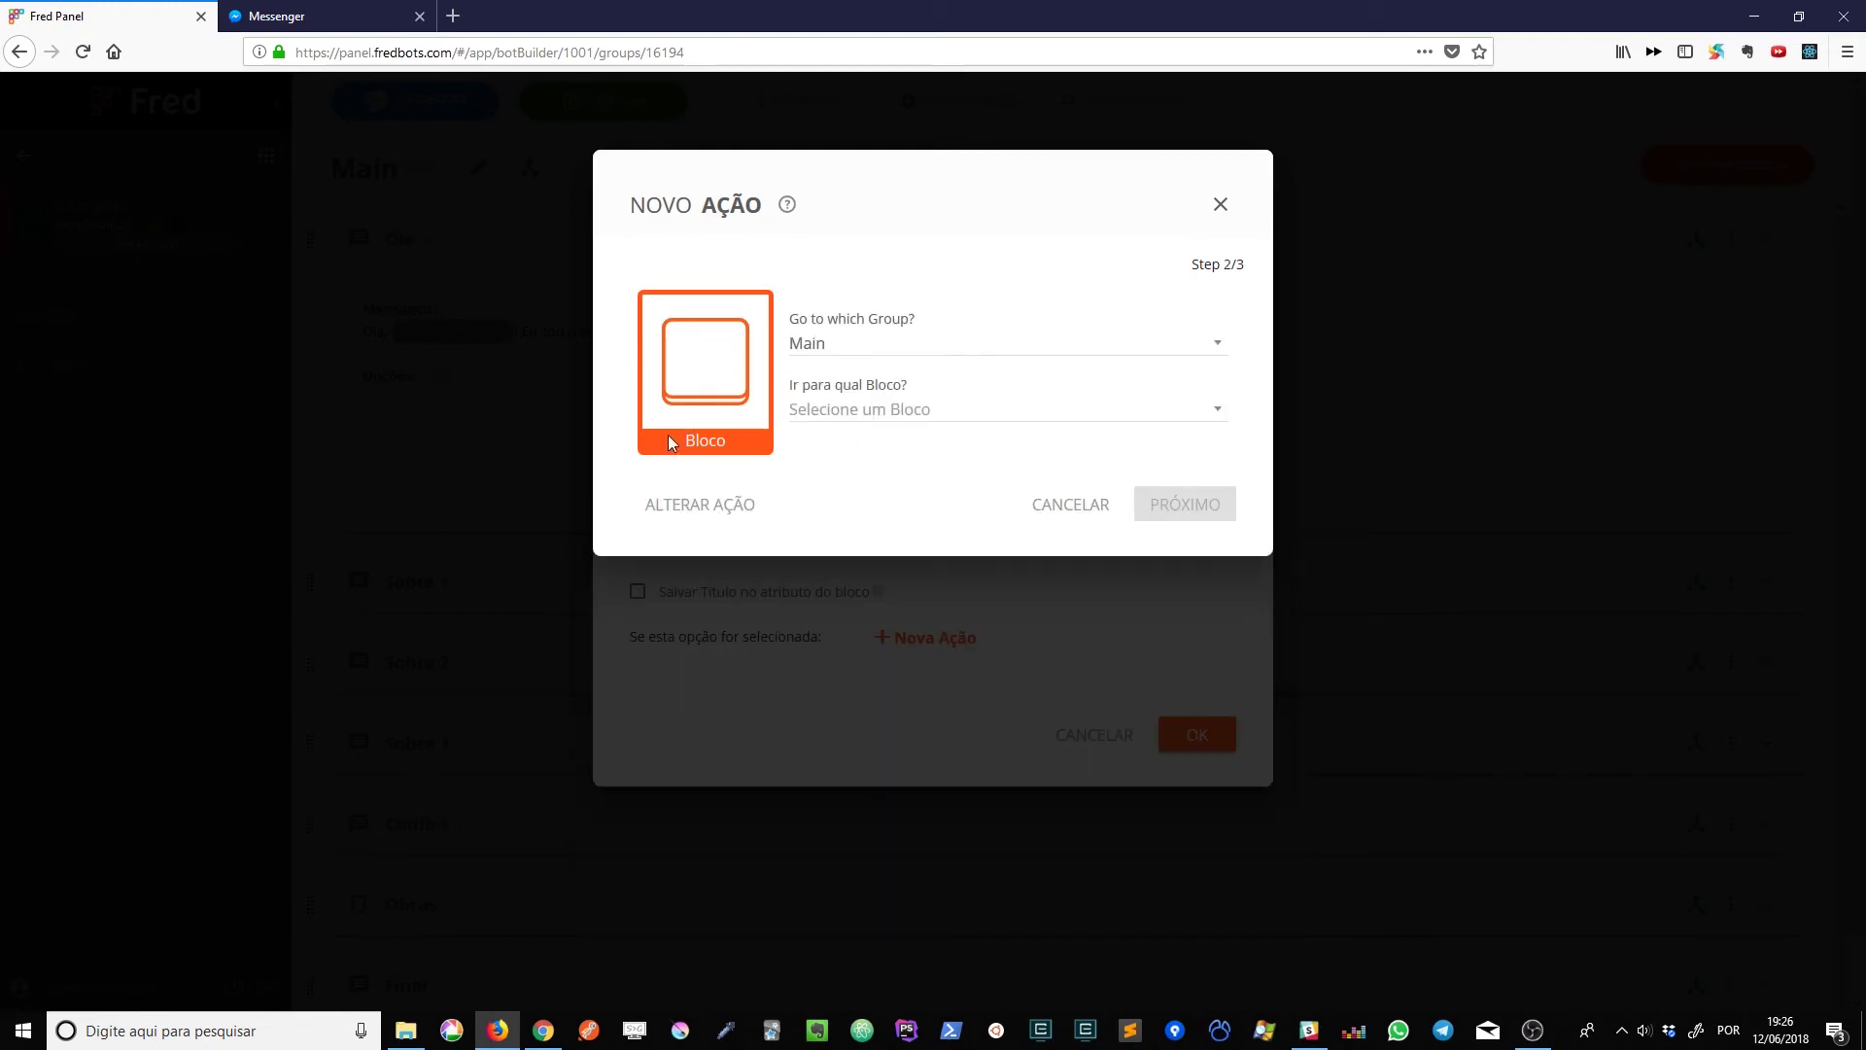
pyautogui.click(882, 411)
pyautogui.click(935, 504)
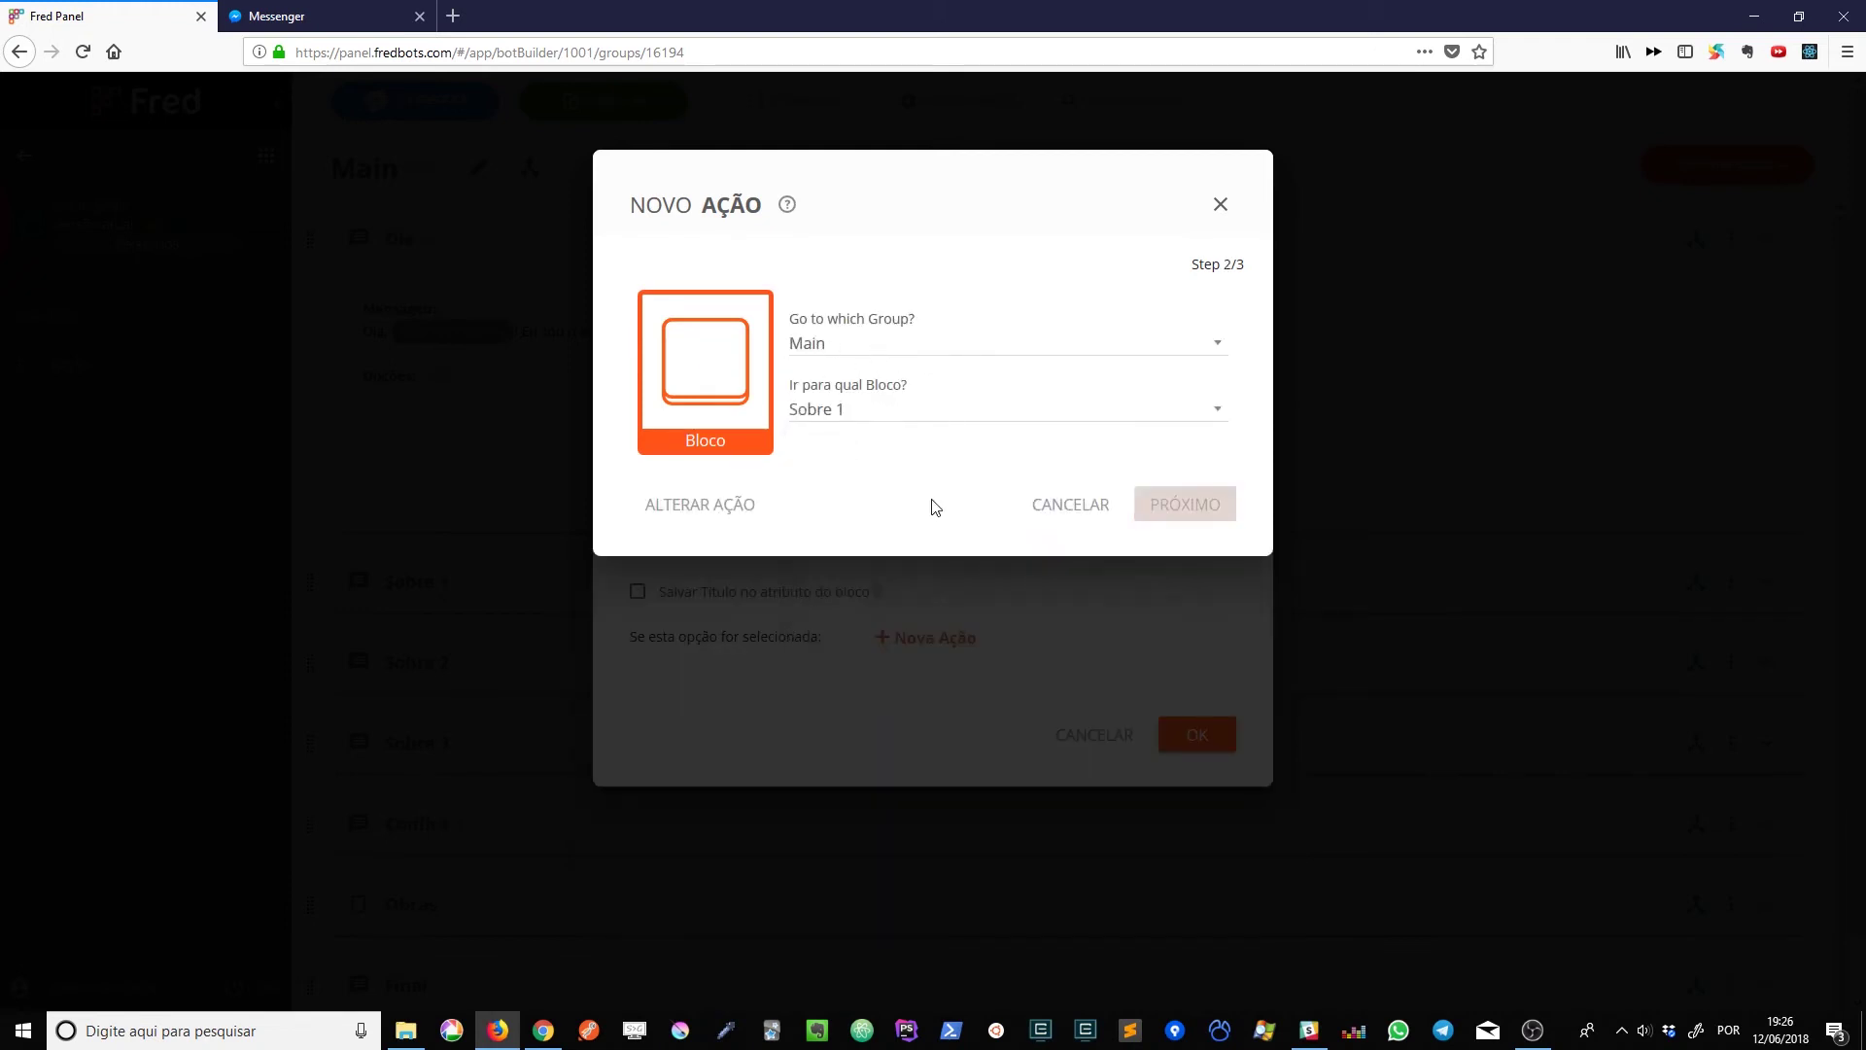
pyautogui.click(1179, 506)
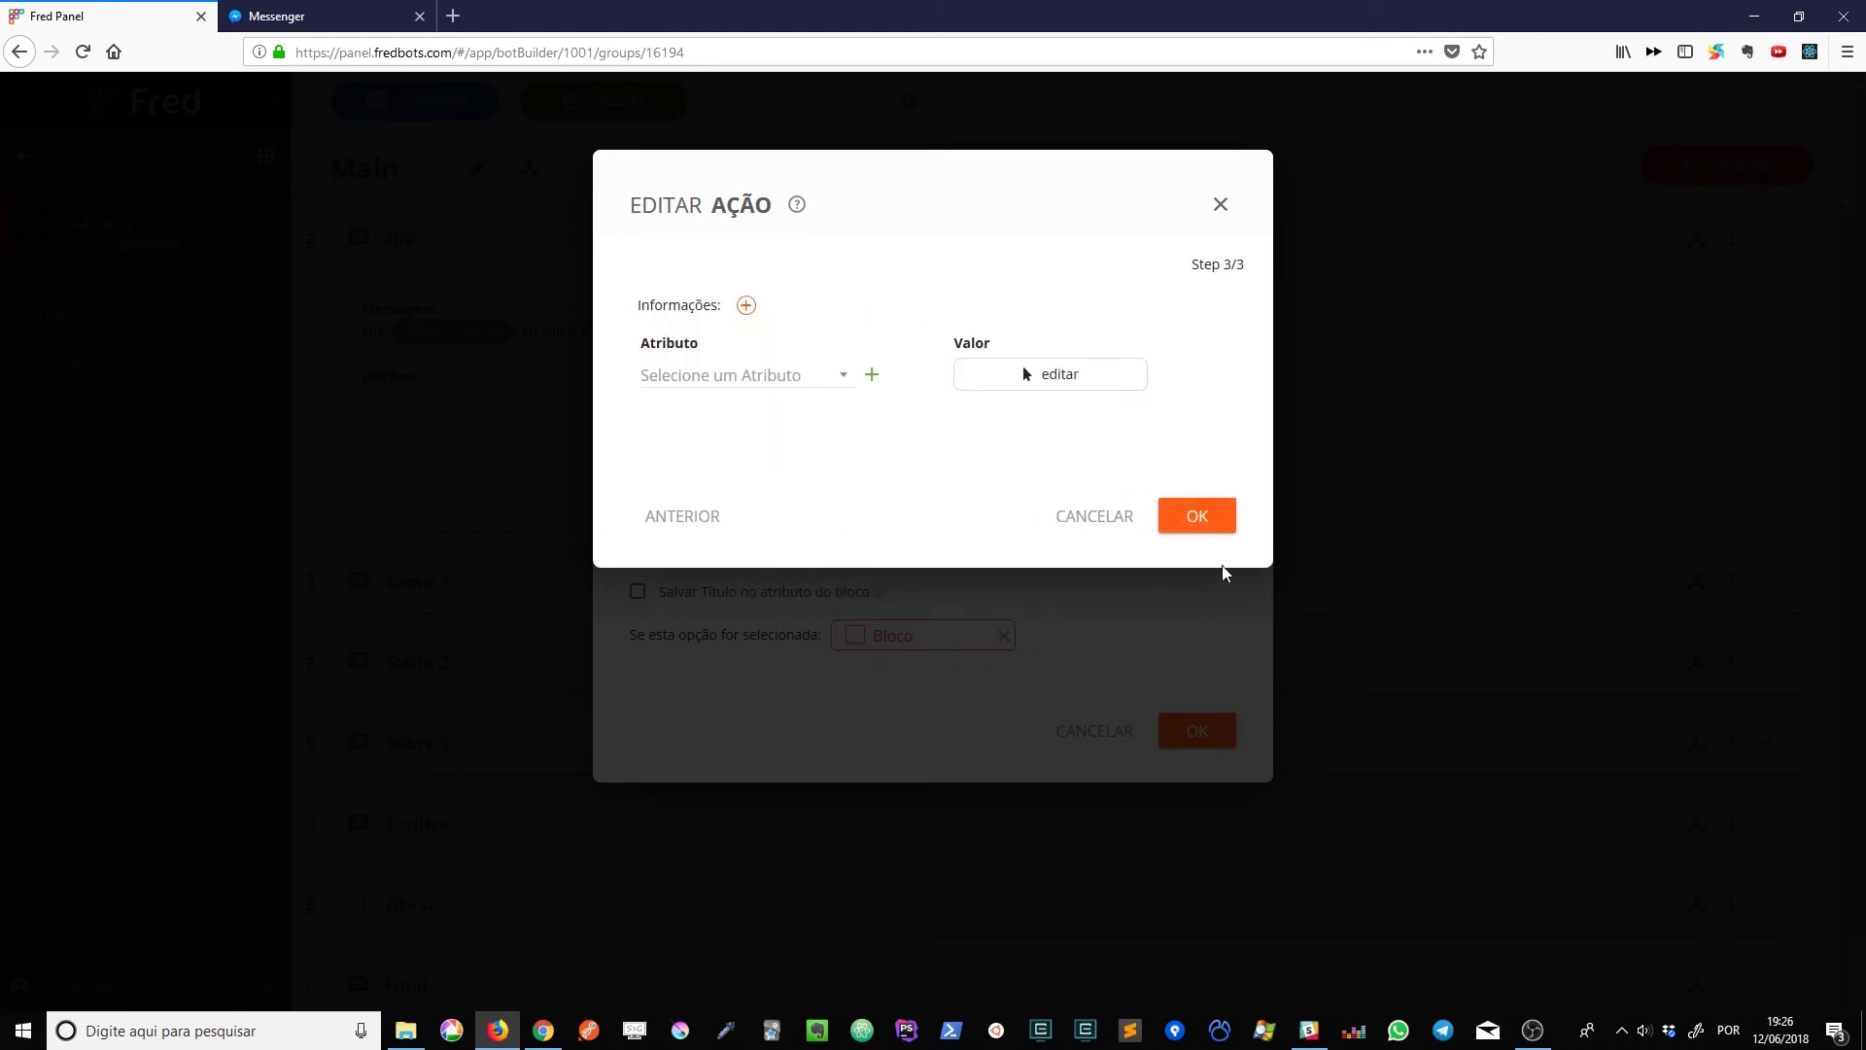
pyautogui.click(1218, 528)
pyautogui.click(1199, 730)
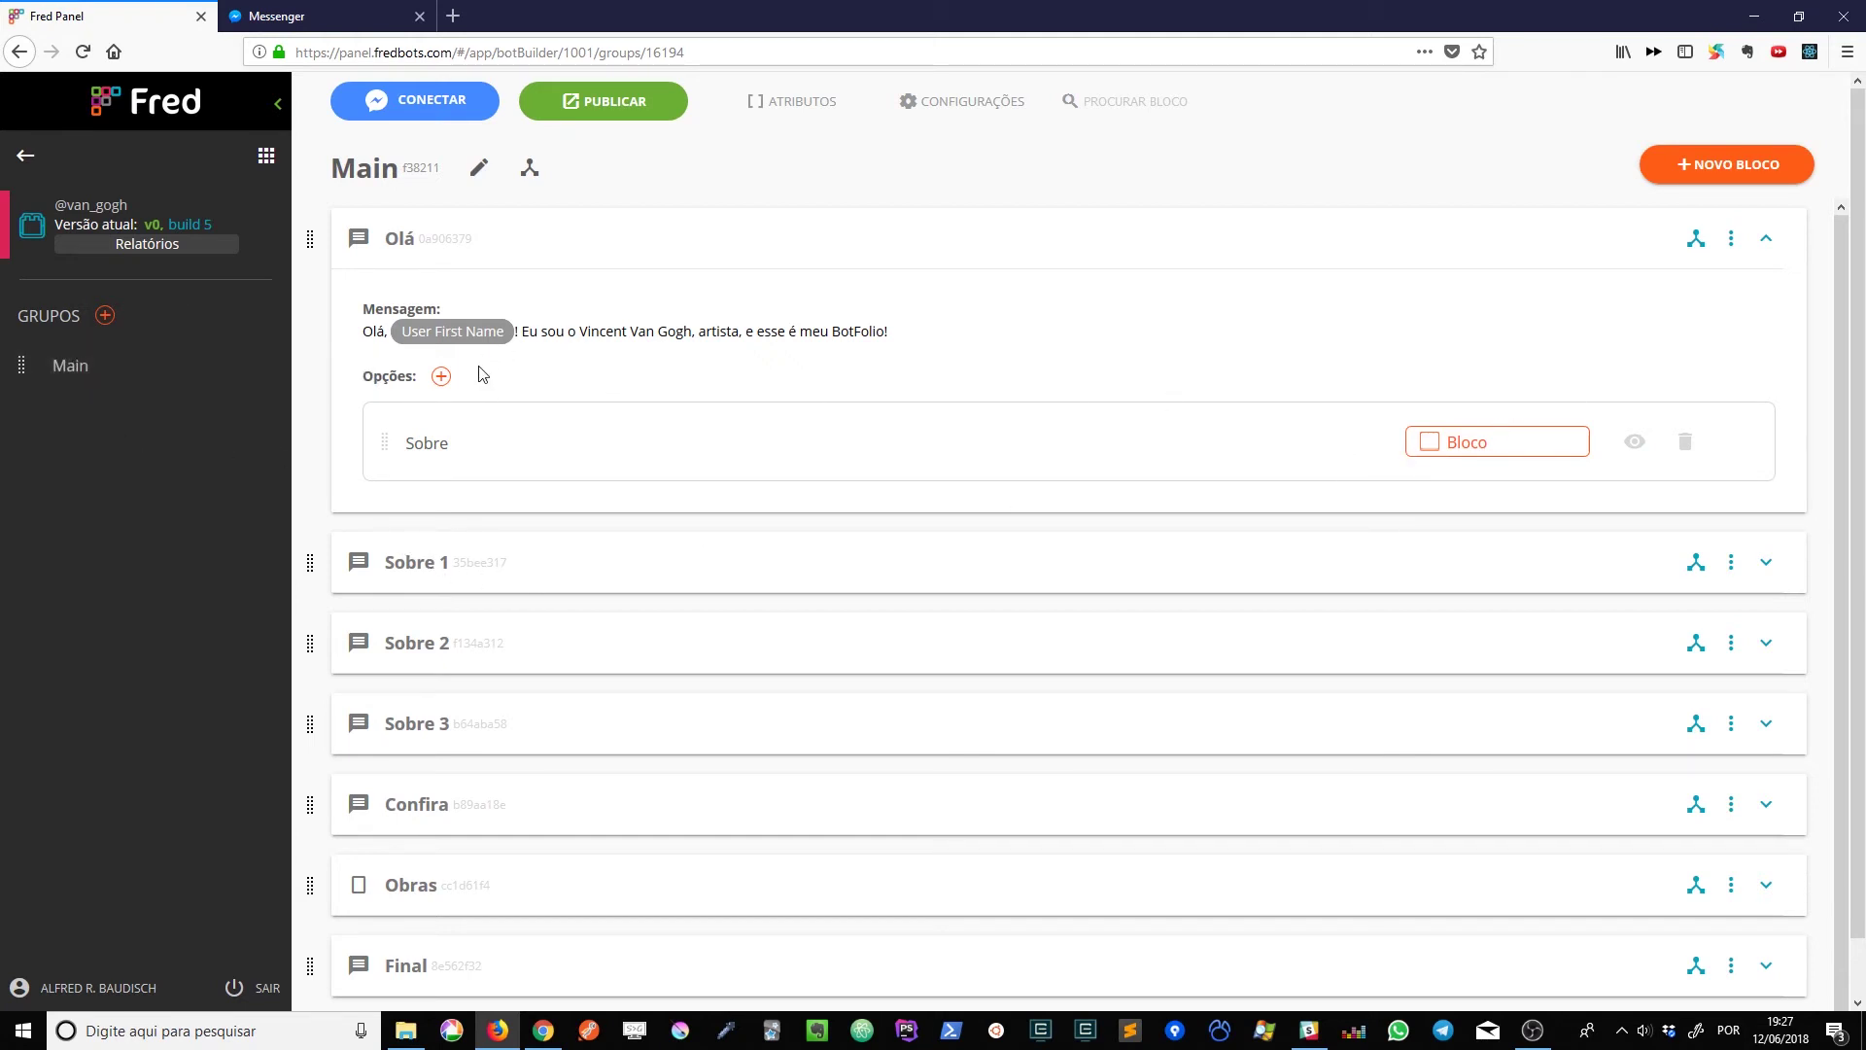
# Step: Create another option in the Olá block and title it "Portfólio"
pyautogui.click(440, 375)
pyautogui.click(864, 350)
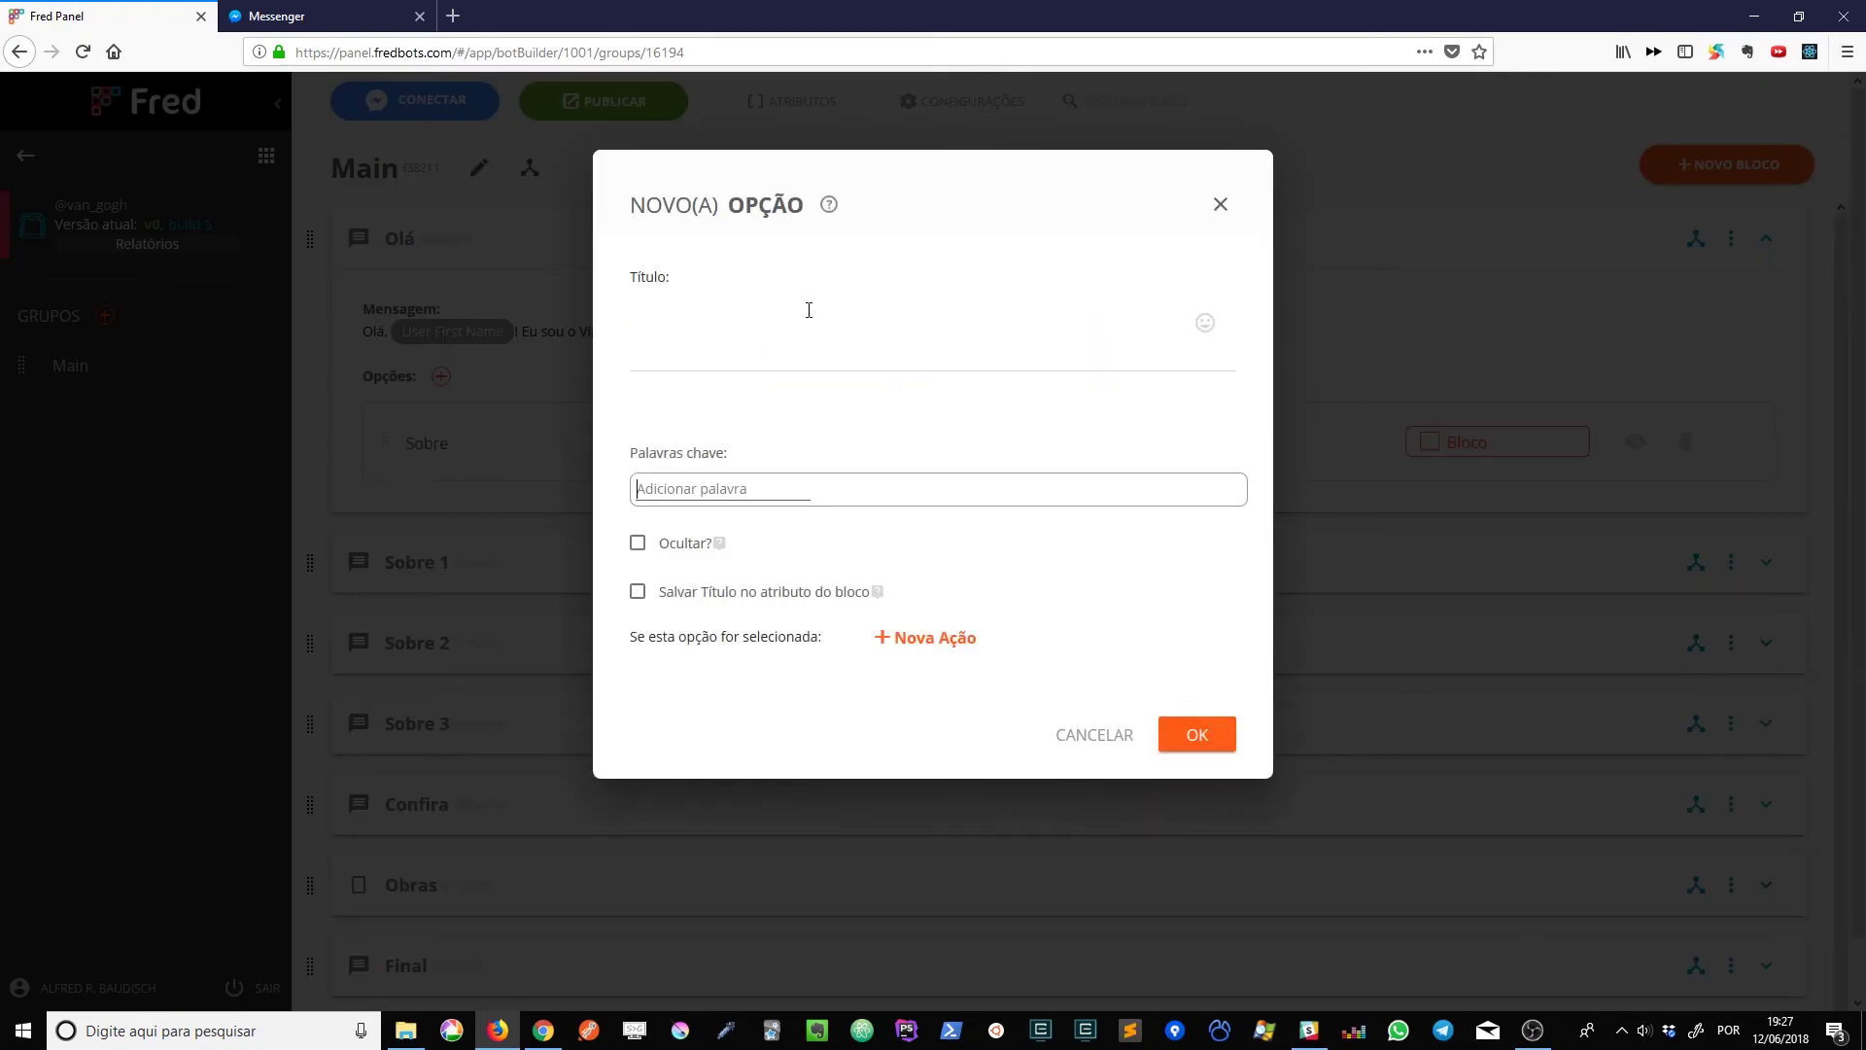
pyautogui.click(808, 308)
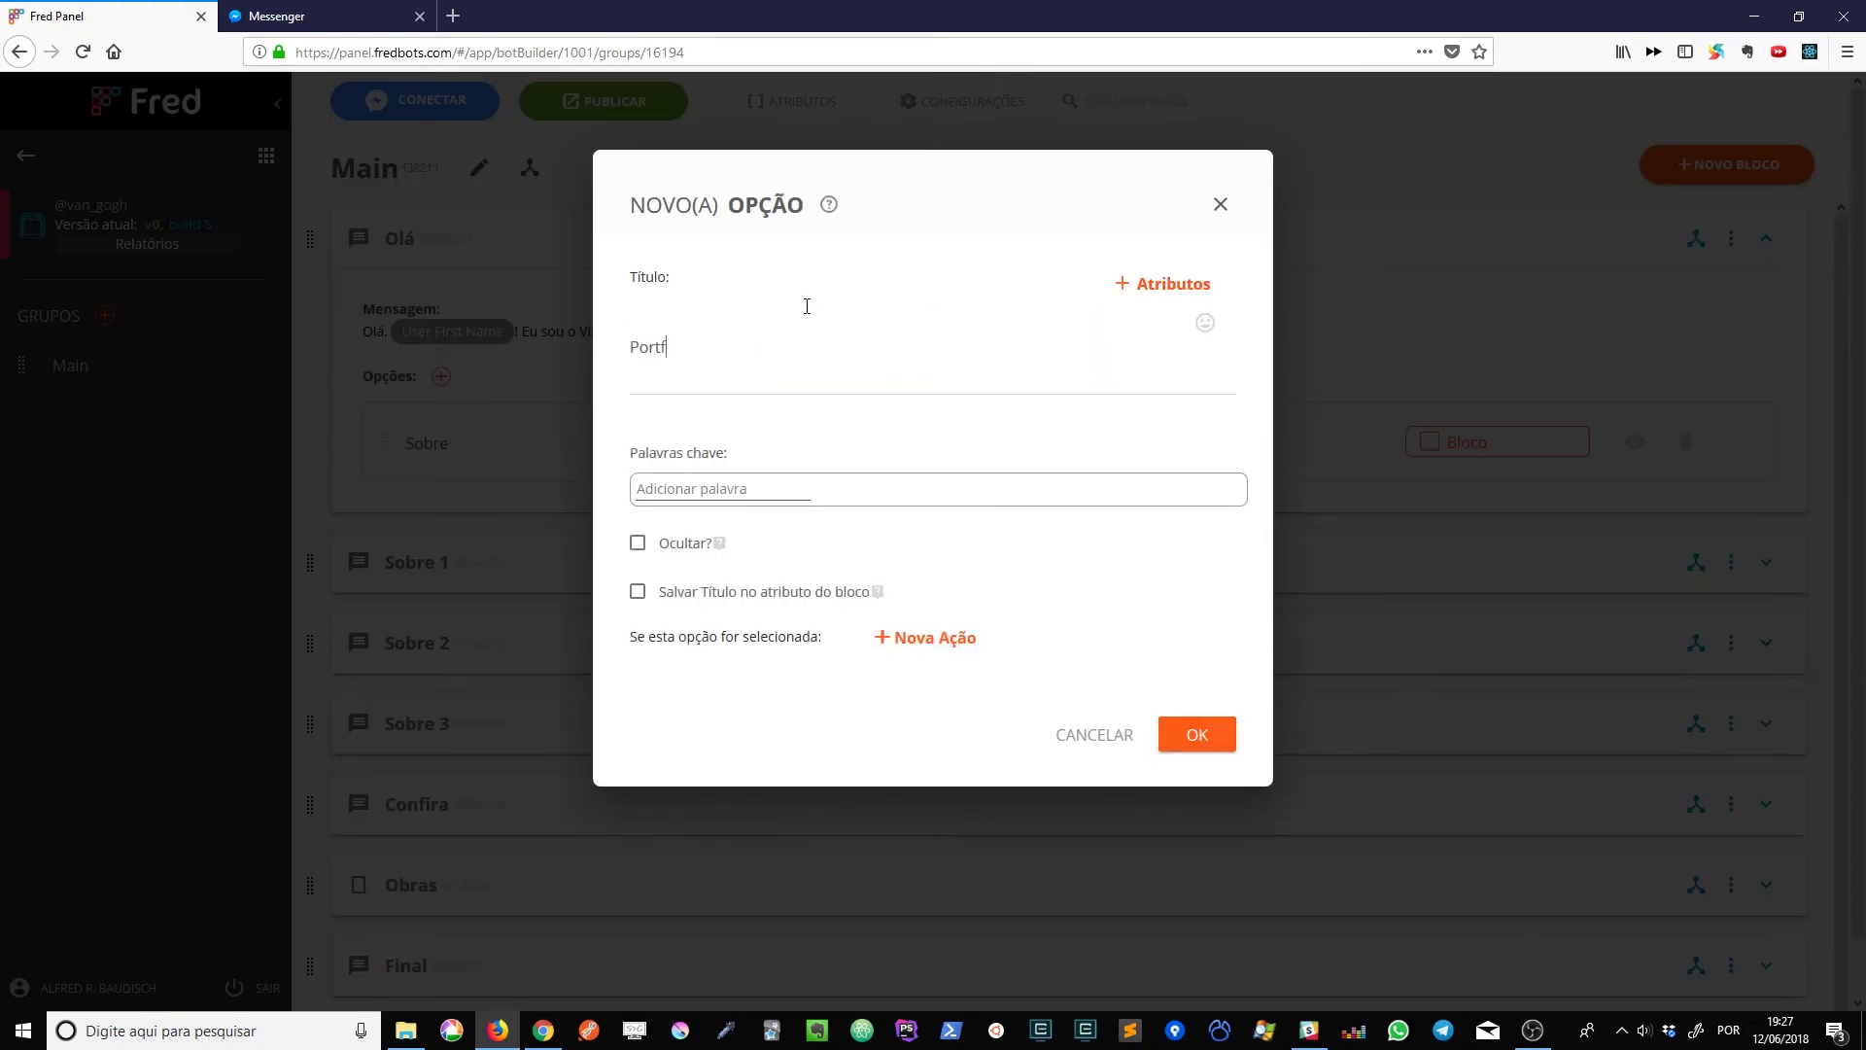
# Step: Make the Portfólio option go to the Confira block of the Main group and save the option
pyautogui.click(925, 637)
pyautogui.click(707, 403)
pyautogui.click(1196, 850)
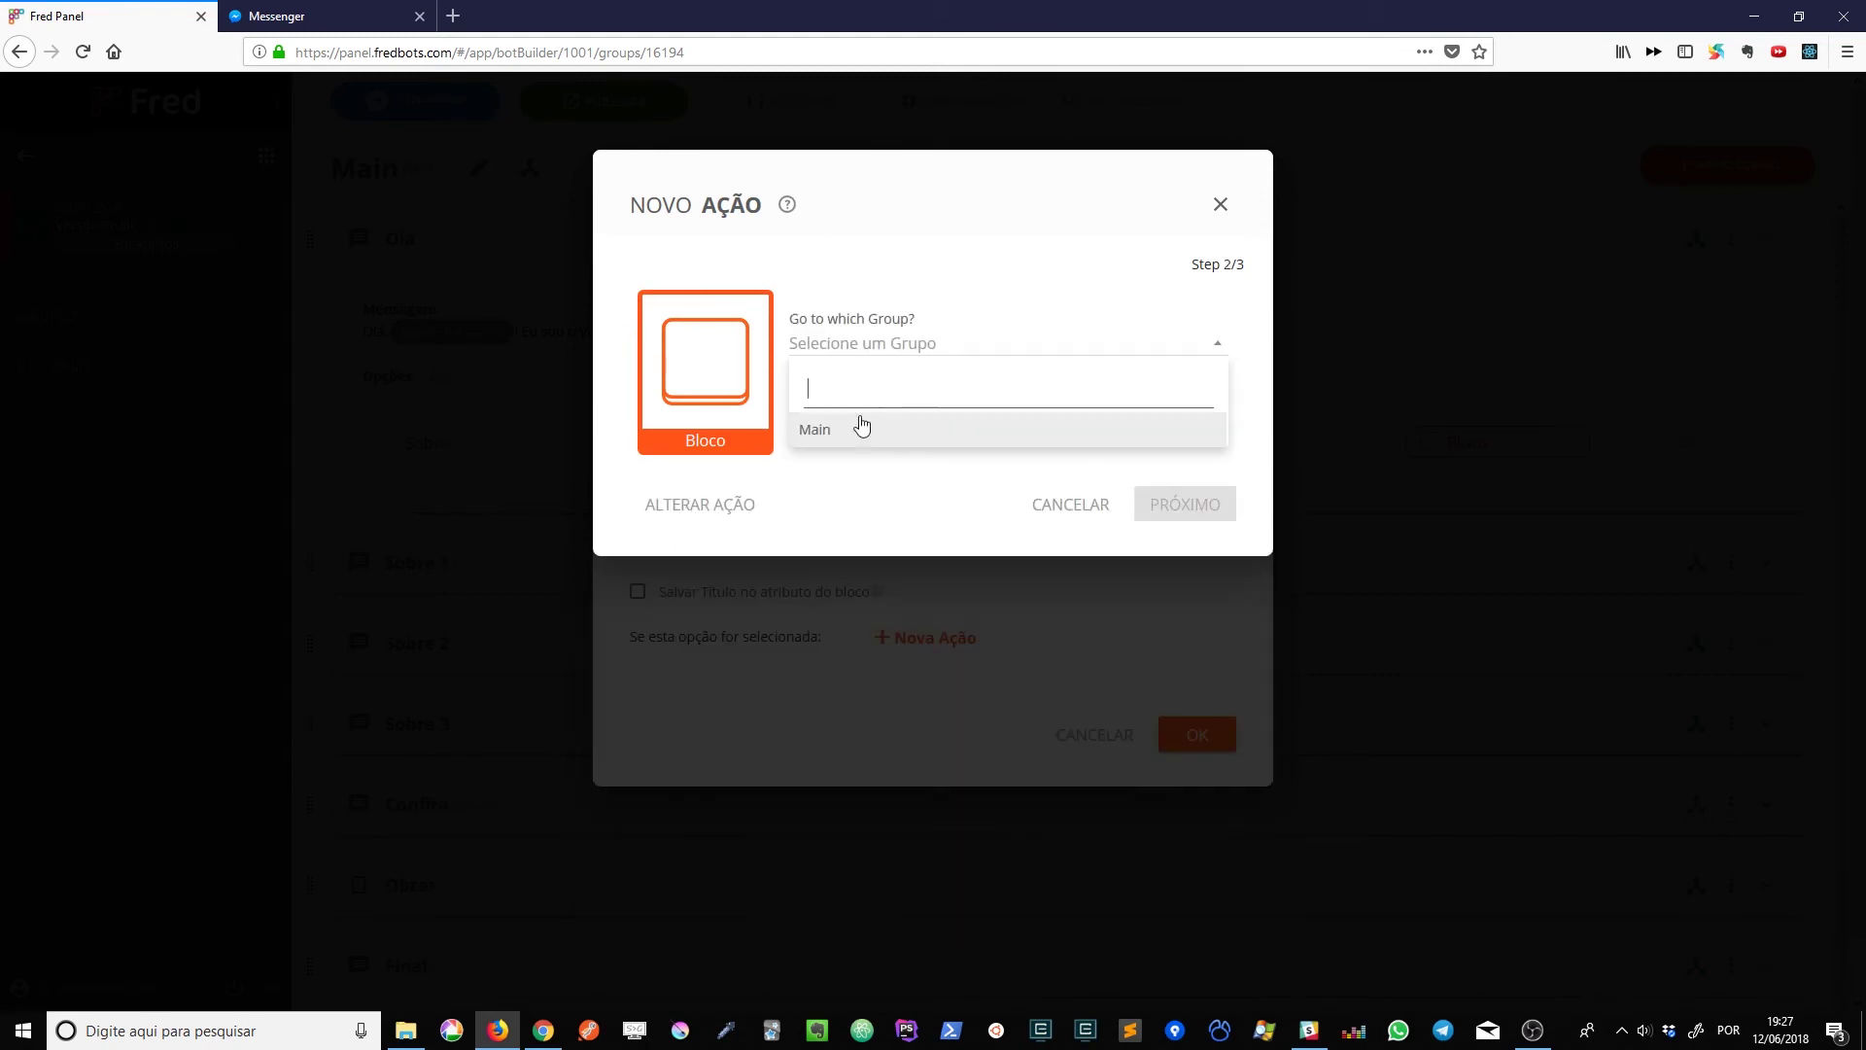
pyautogui.click(861, 428)
pyautogui.click(906, 413)
pyautogui.scroll(-1, 895, 544)
pyautogui.click(887, 550)
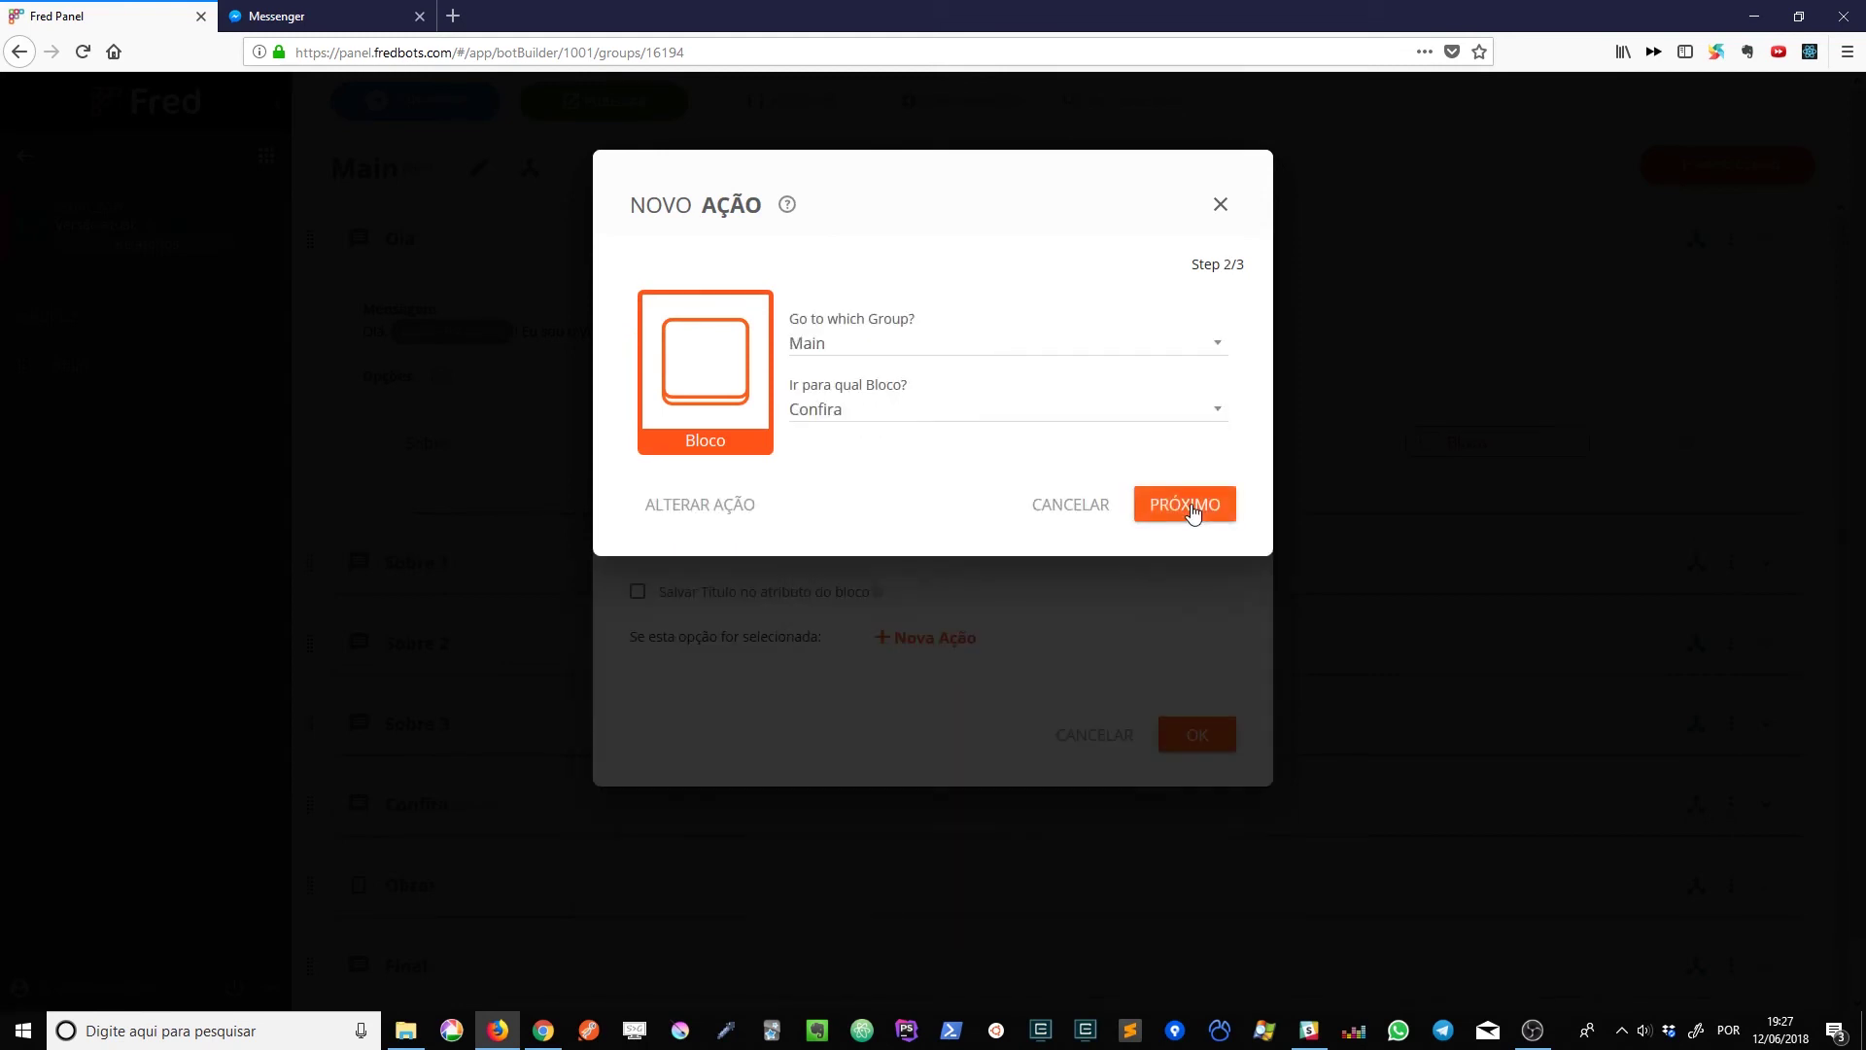
pyautogui.click(1194, 513)
pyautogui.click(1198, 515)
pyautogui.click(1197, 735)
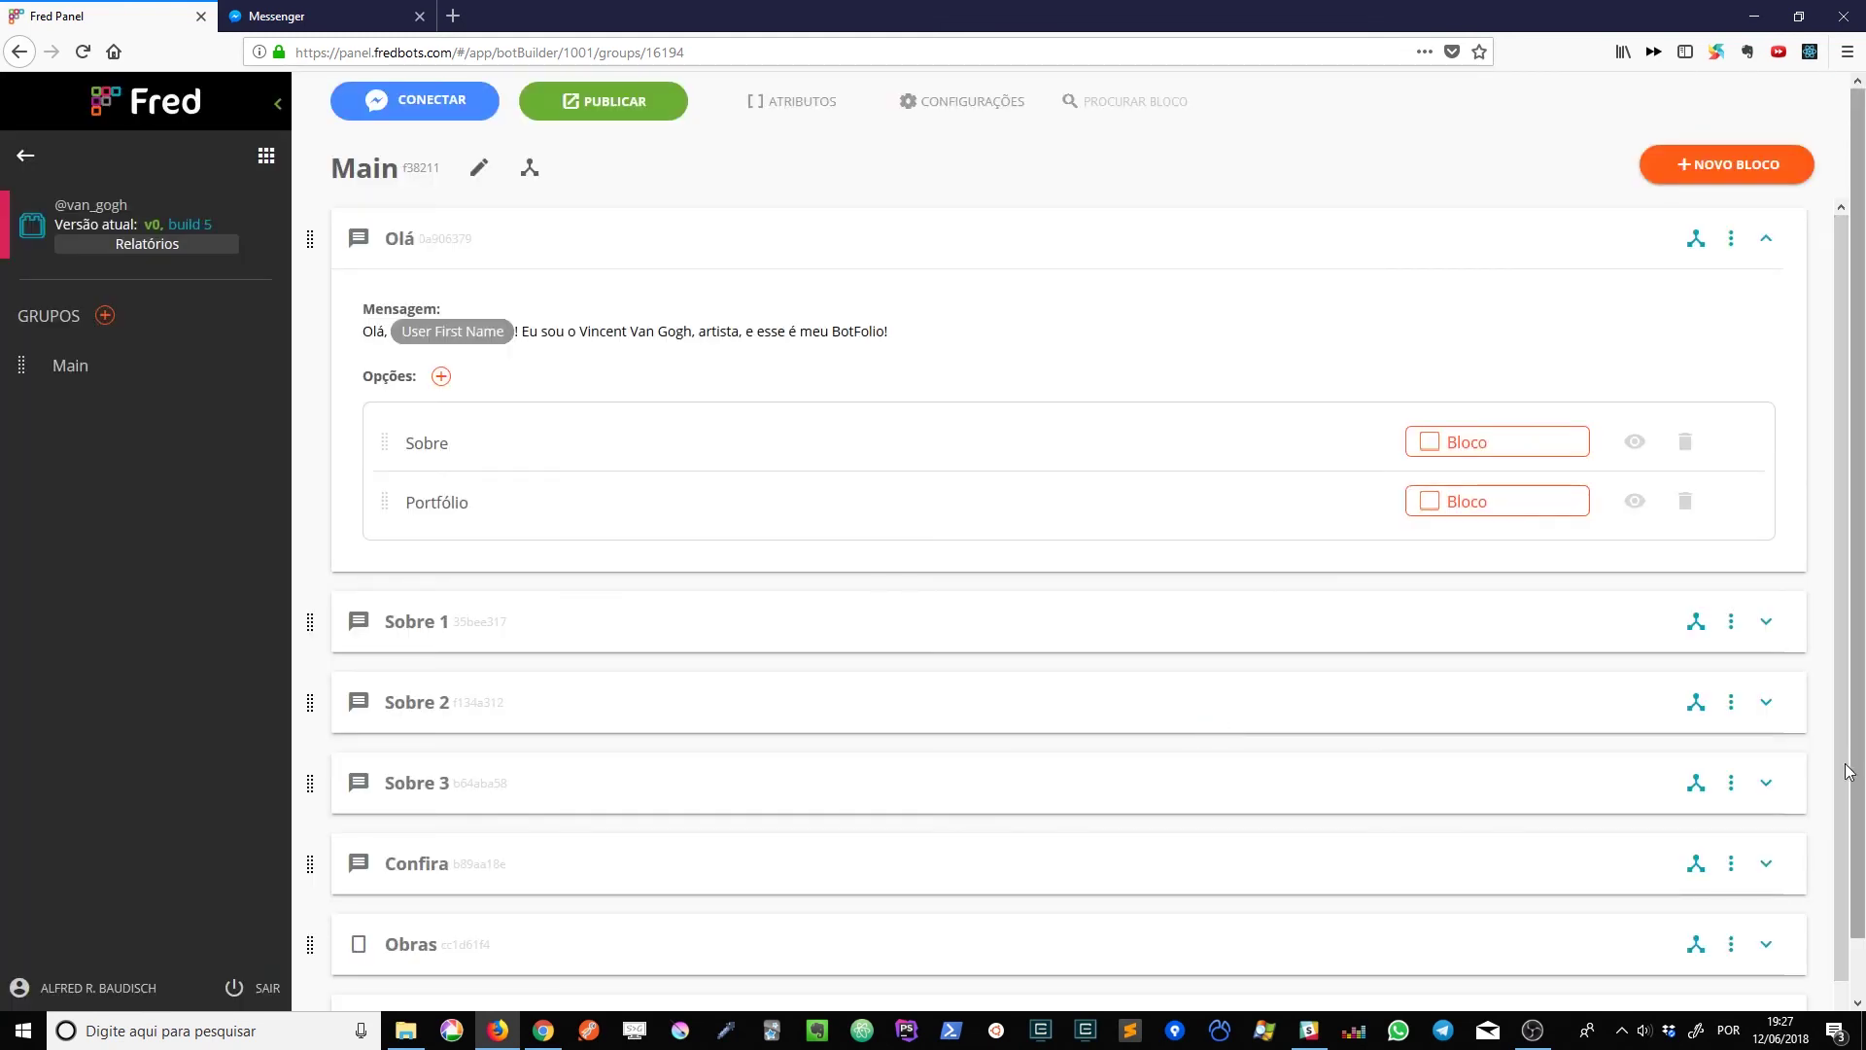
pyautogui.click(1766, 863)
pyautogui.click(1766, 863)
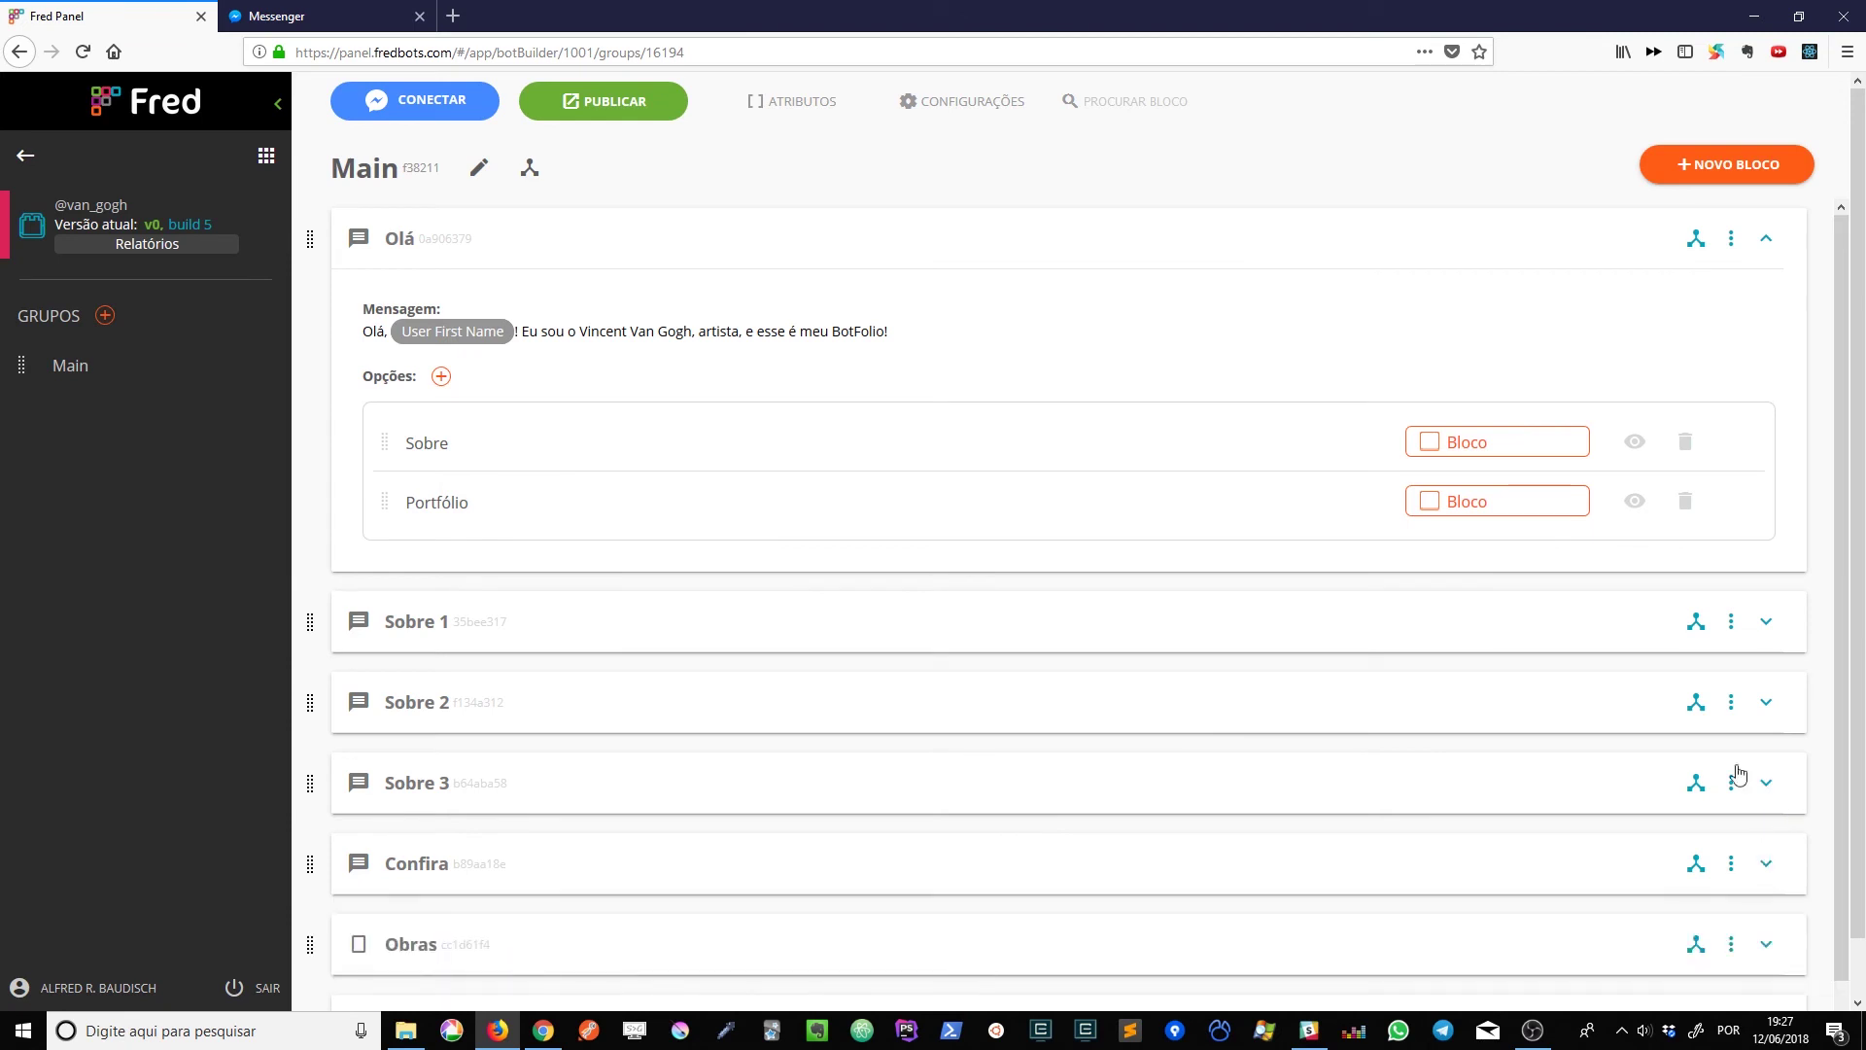
pyautogui.scroll(-1, 1150, 137)
pyautogui.scroll(1, 538, 304)
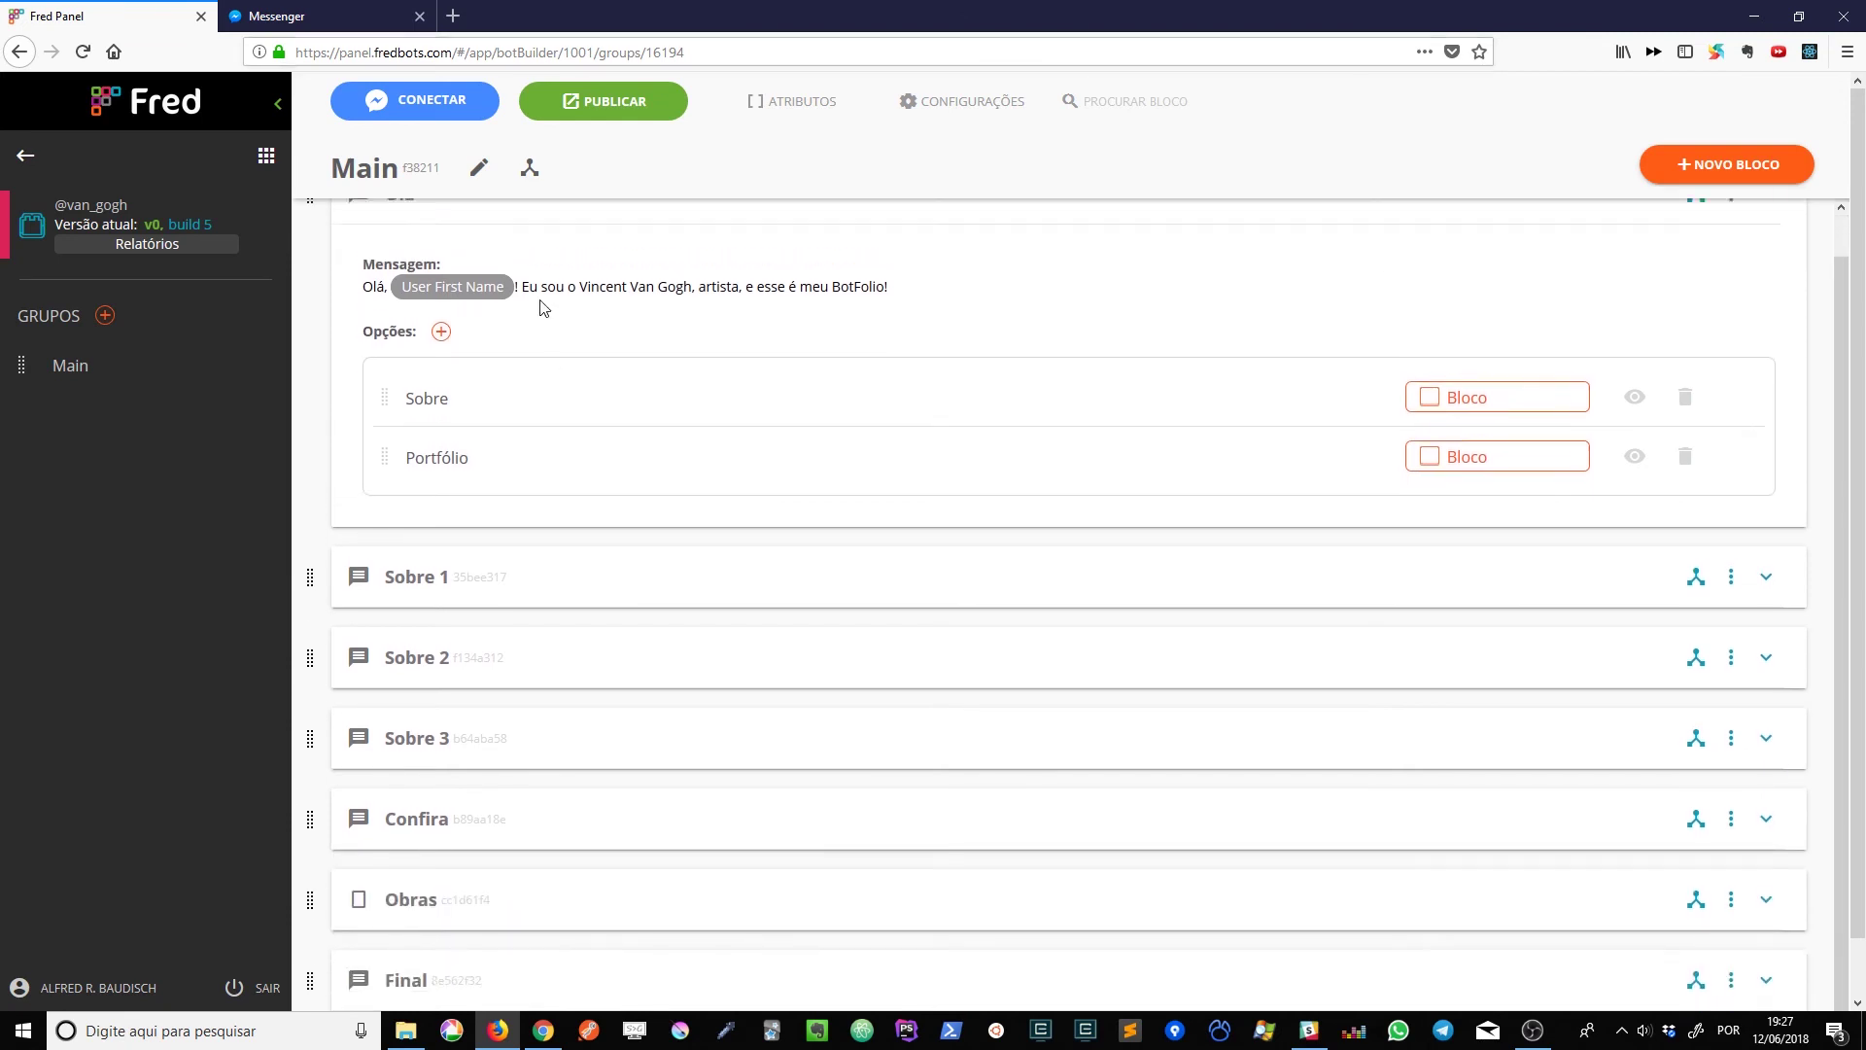
# Step: Add an option titled "Contato" to the Olá block that goes to the Contato block of the Main group
pyautogui.click(440, 376)
pyautogui.click(836, 367)
pyautogui.write('Contato')
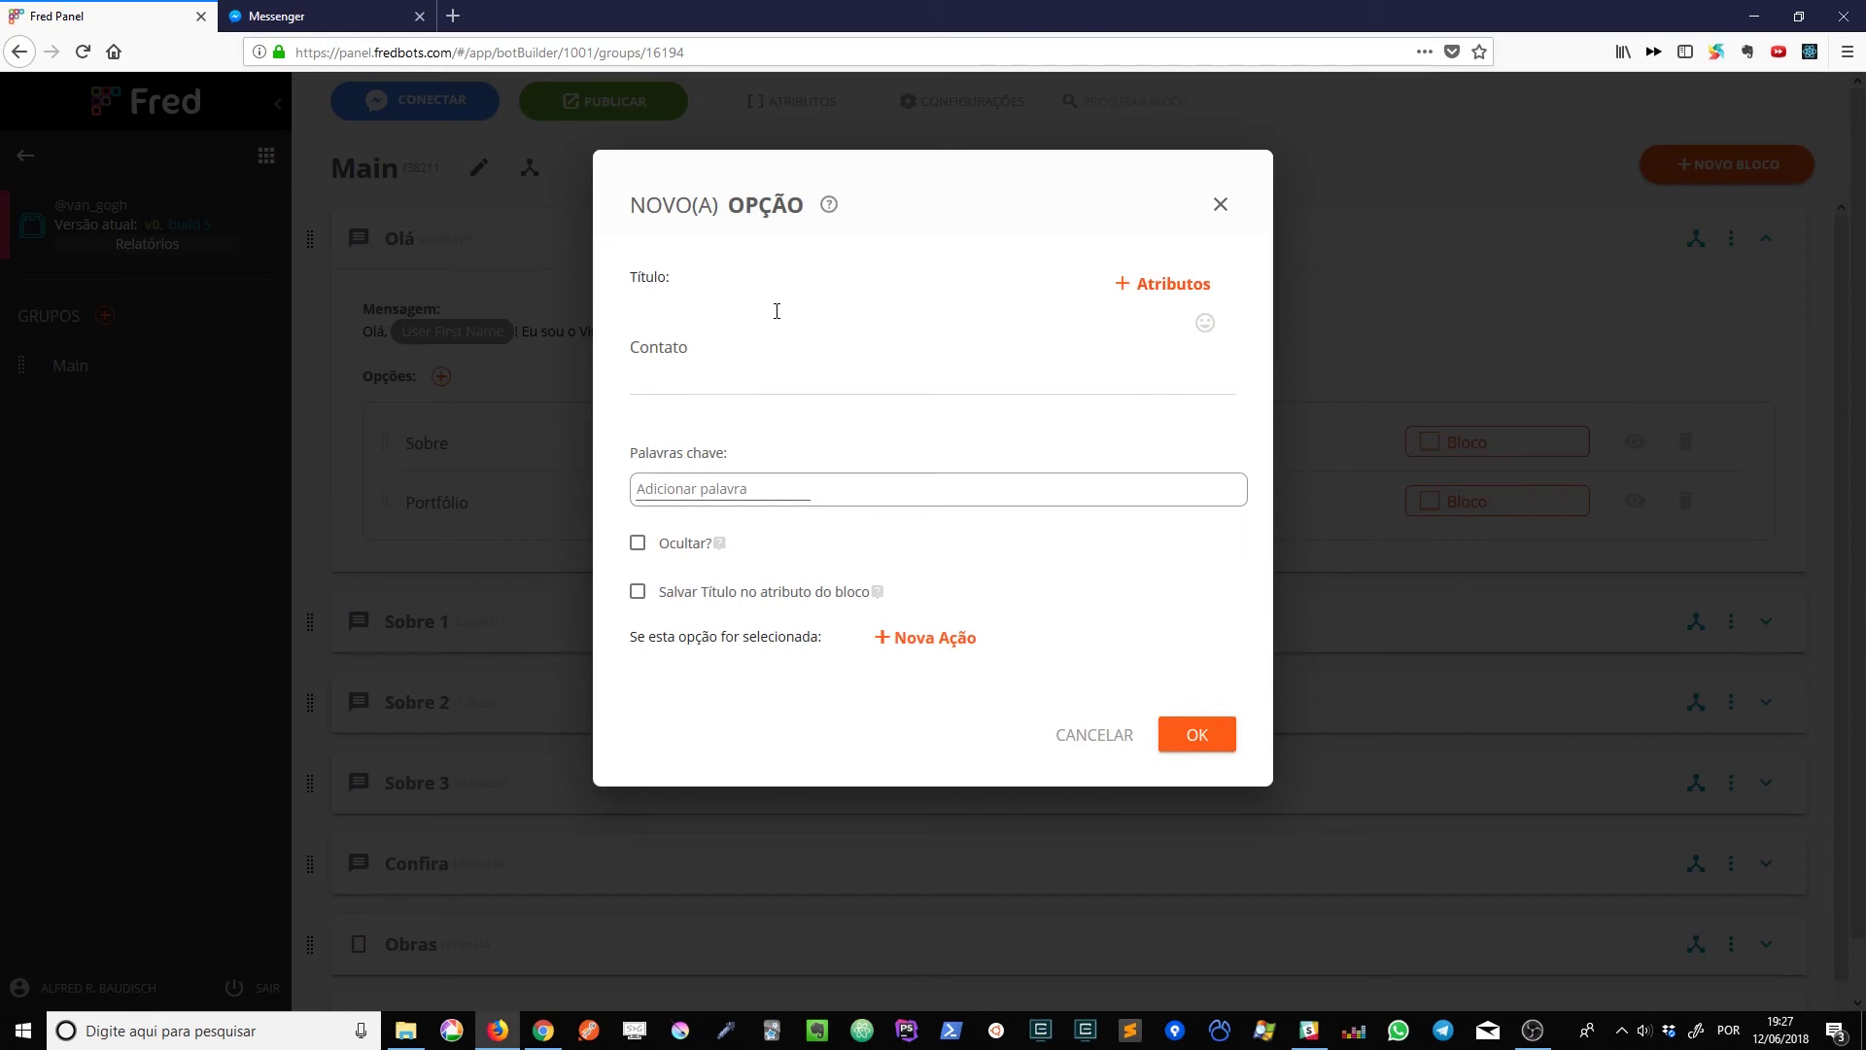
pyautogui.click(914, 644)
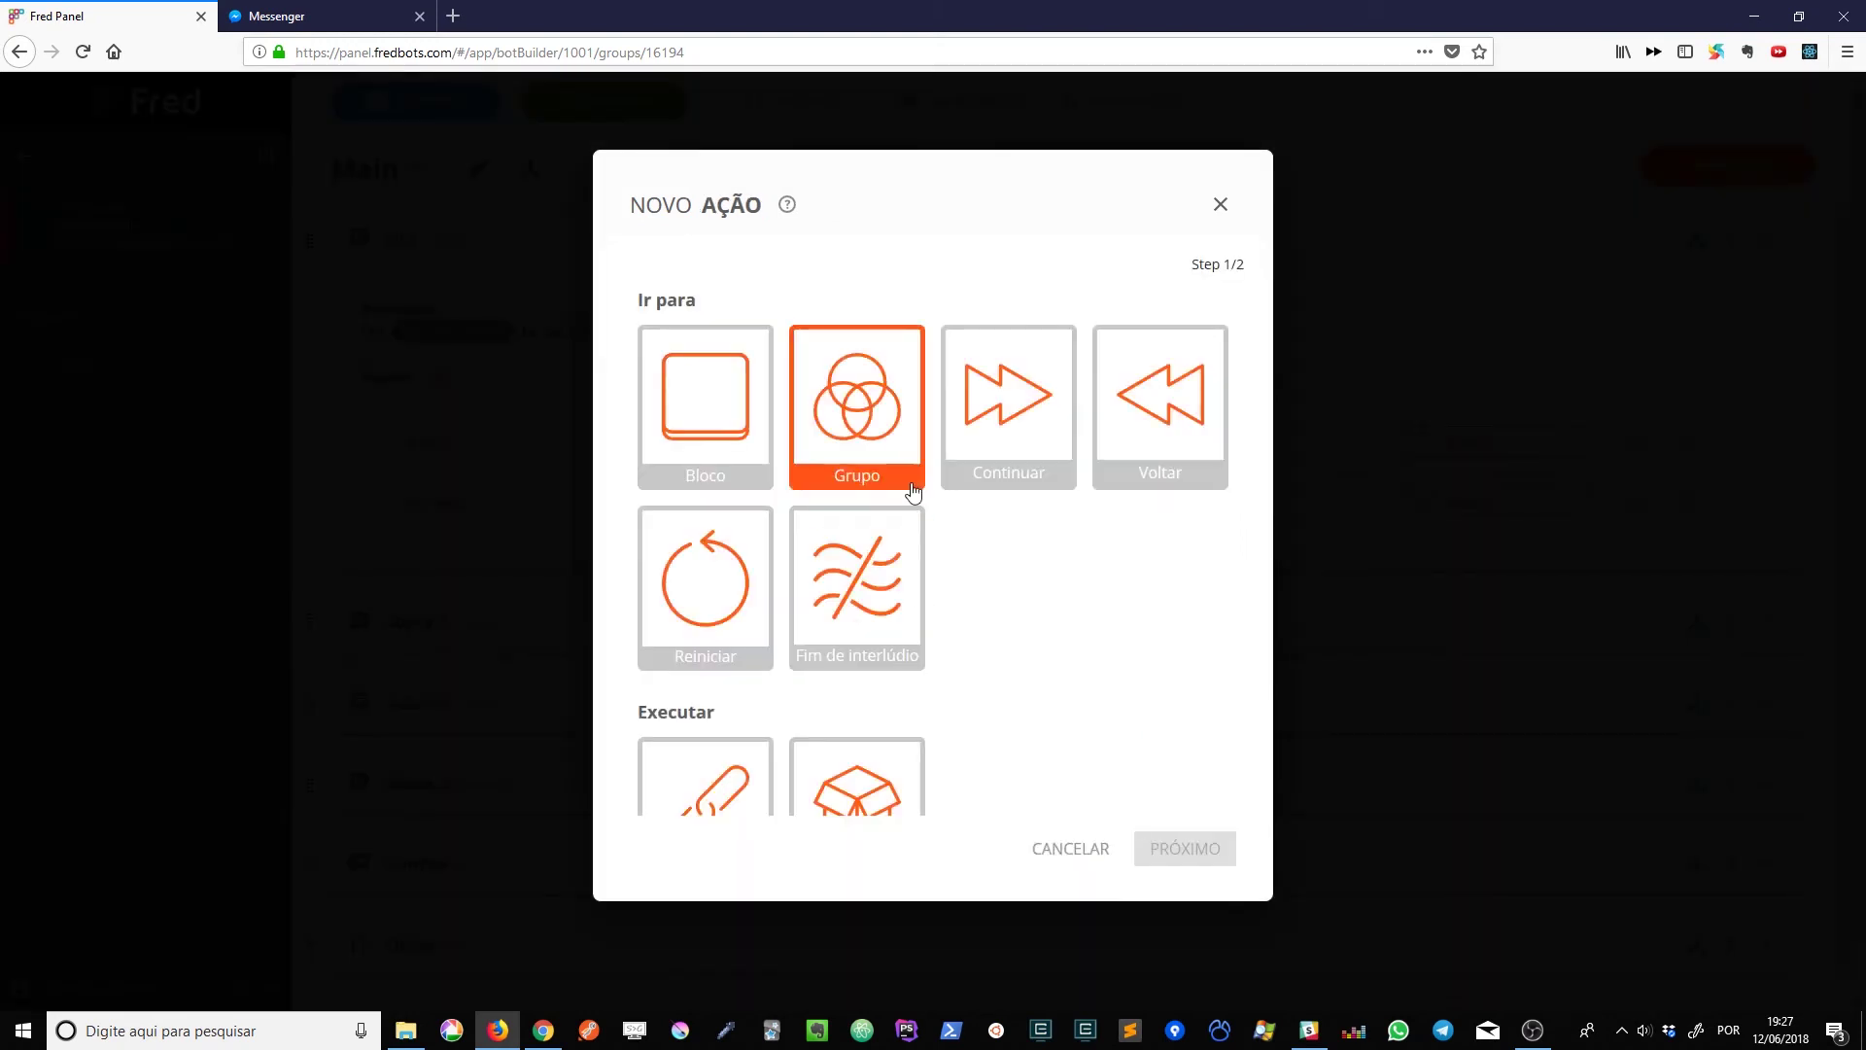
pyautogui.click(875, 429)
pyautogui.click(825, 412)
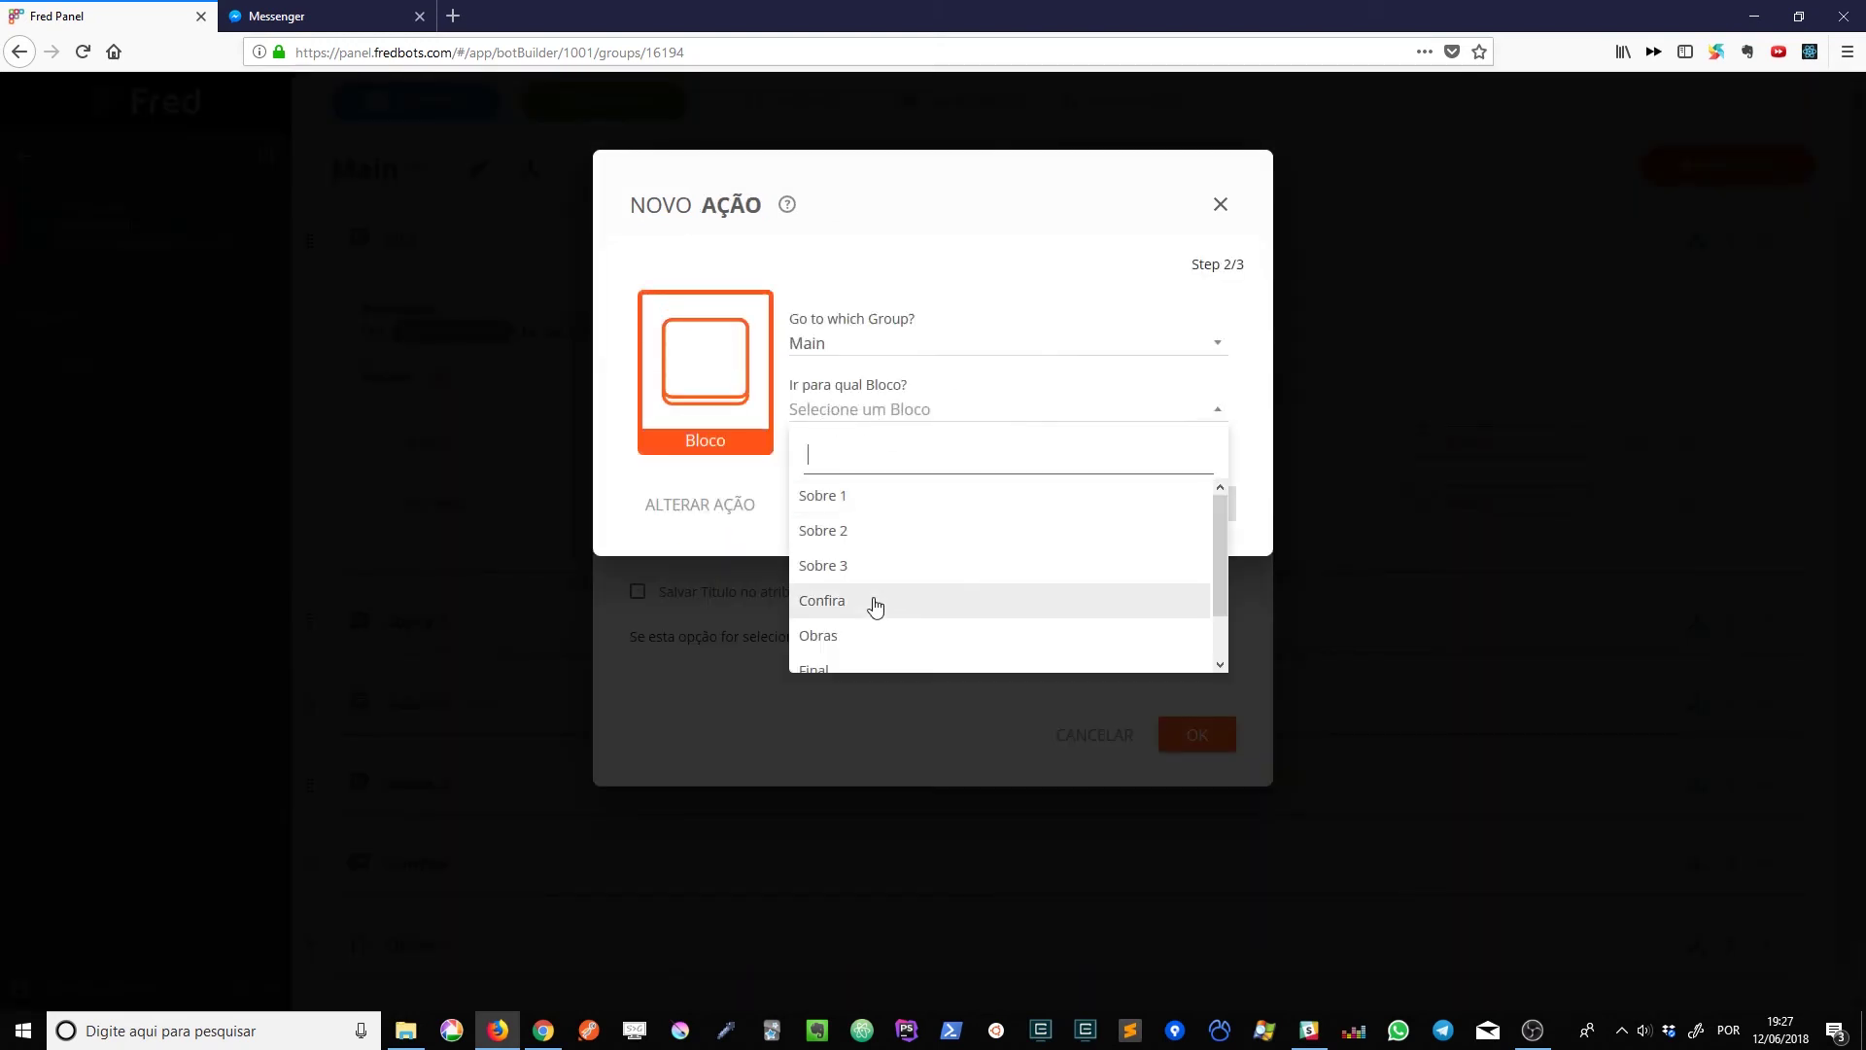
pyautogui.scroll(-1, 874, 603)
pyautogui.click(855, 658)
pyautogui.click(1179, 507)
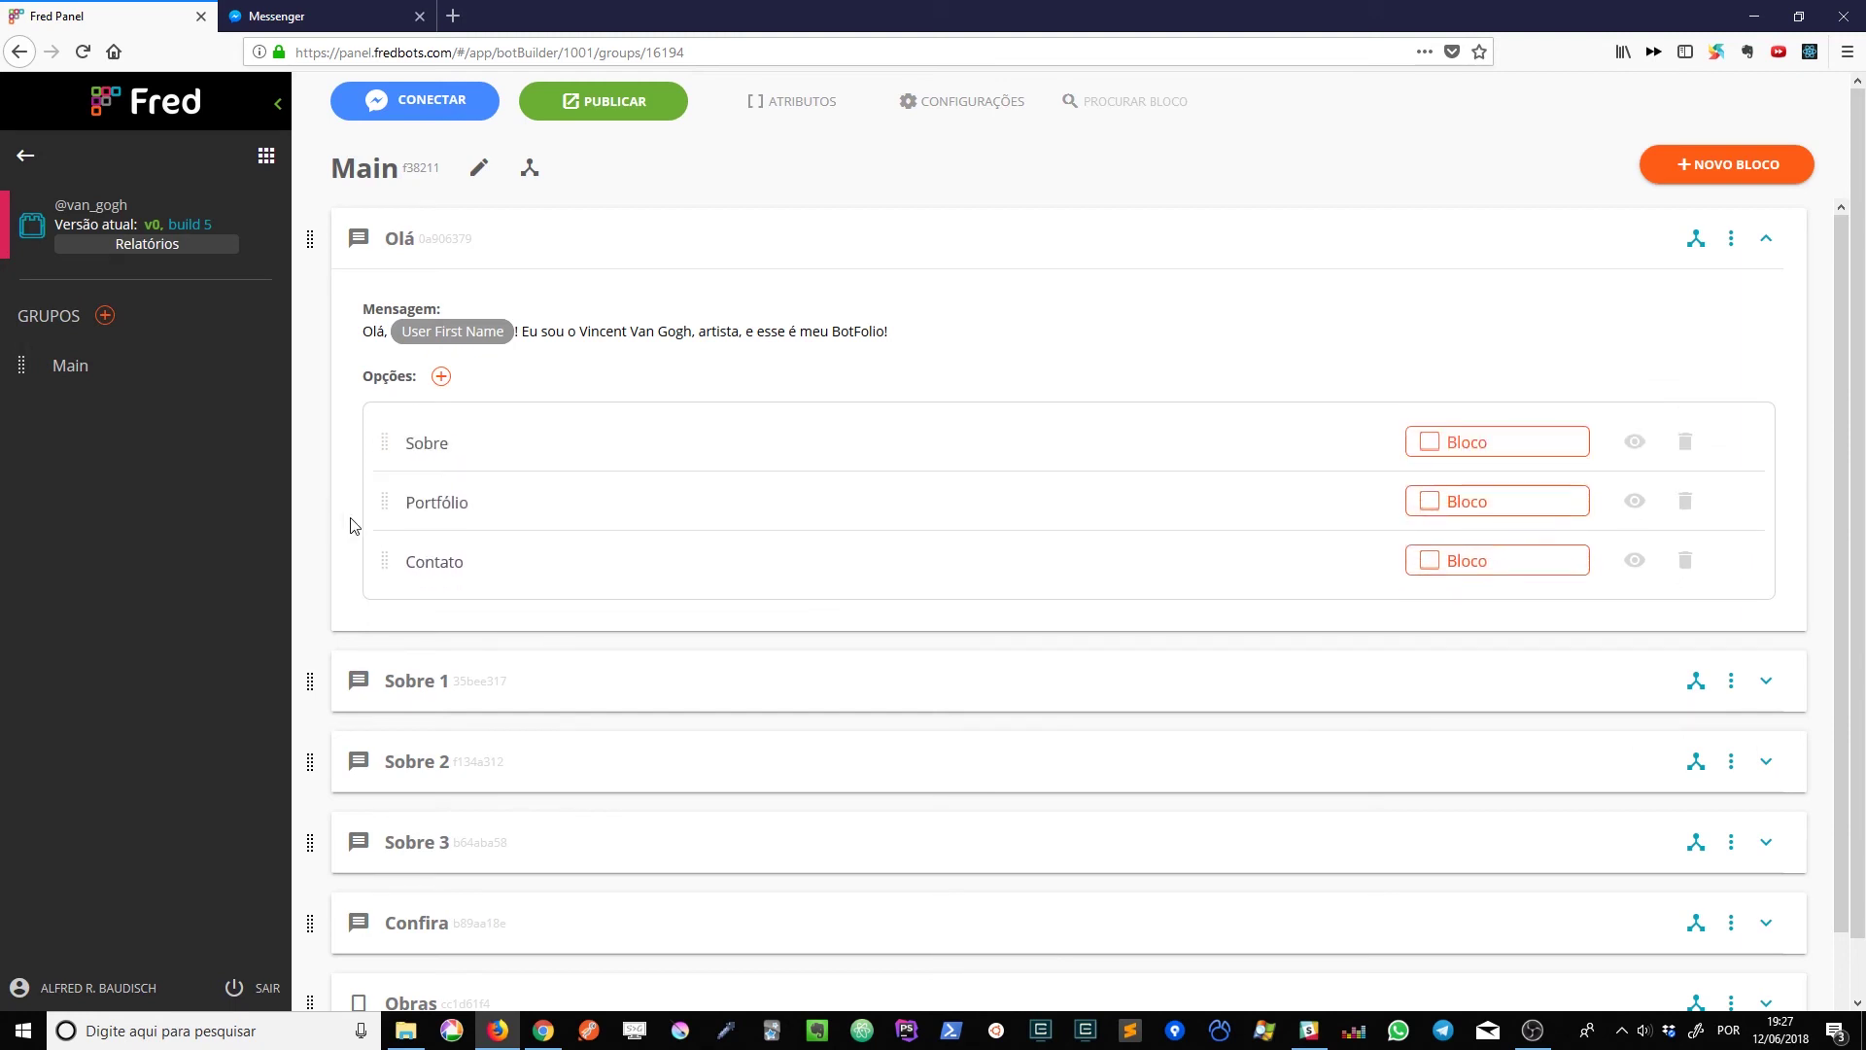
# Step: Publish the bot as a new test version and return its Messenger conversation to the start
pyautogui.moveTo(393, 456); pyautogui.dragTo(396, 503)
pyautogui.click(613, 105)
pyautogui.click(1123, 333)
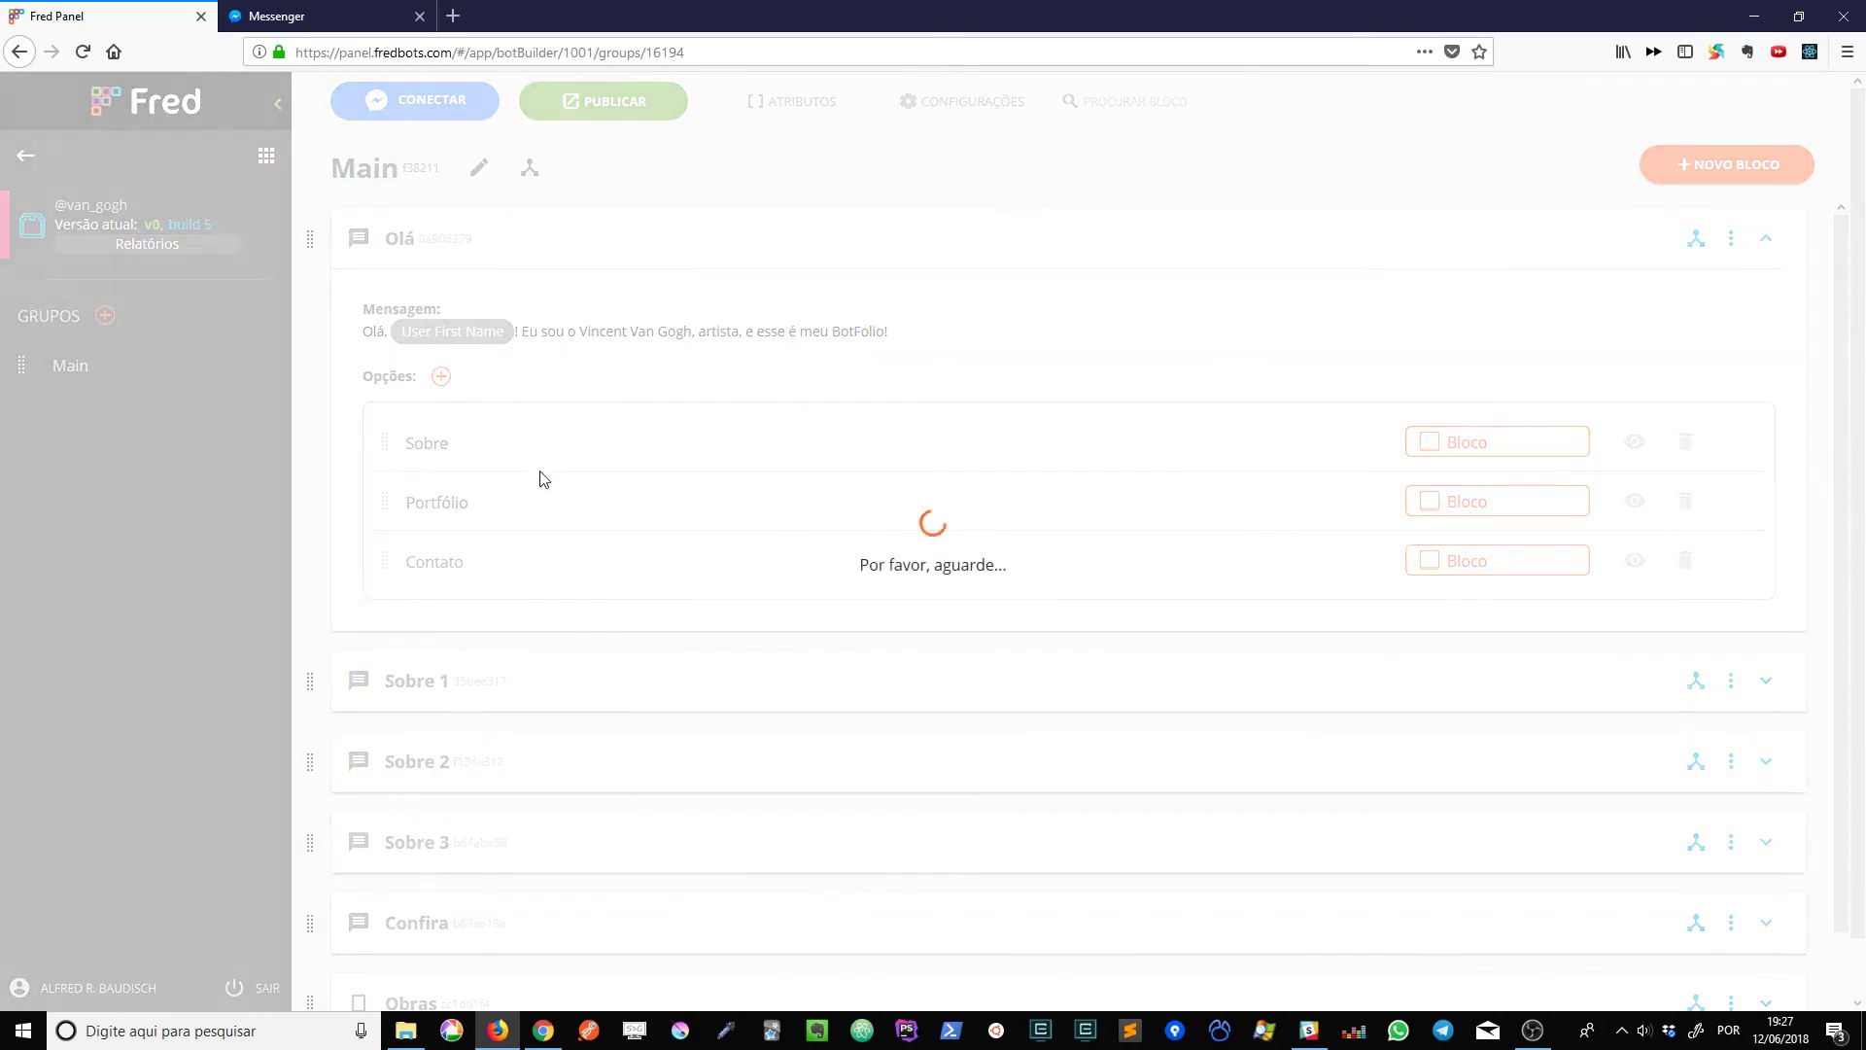
pyautogui.click(292, 16)
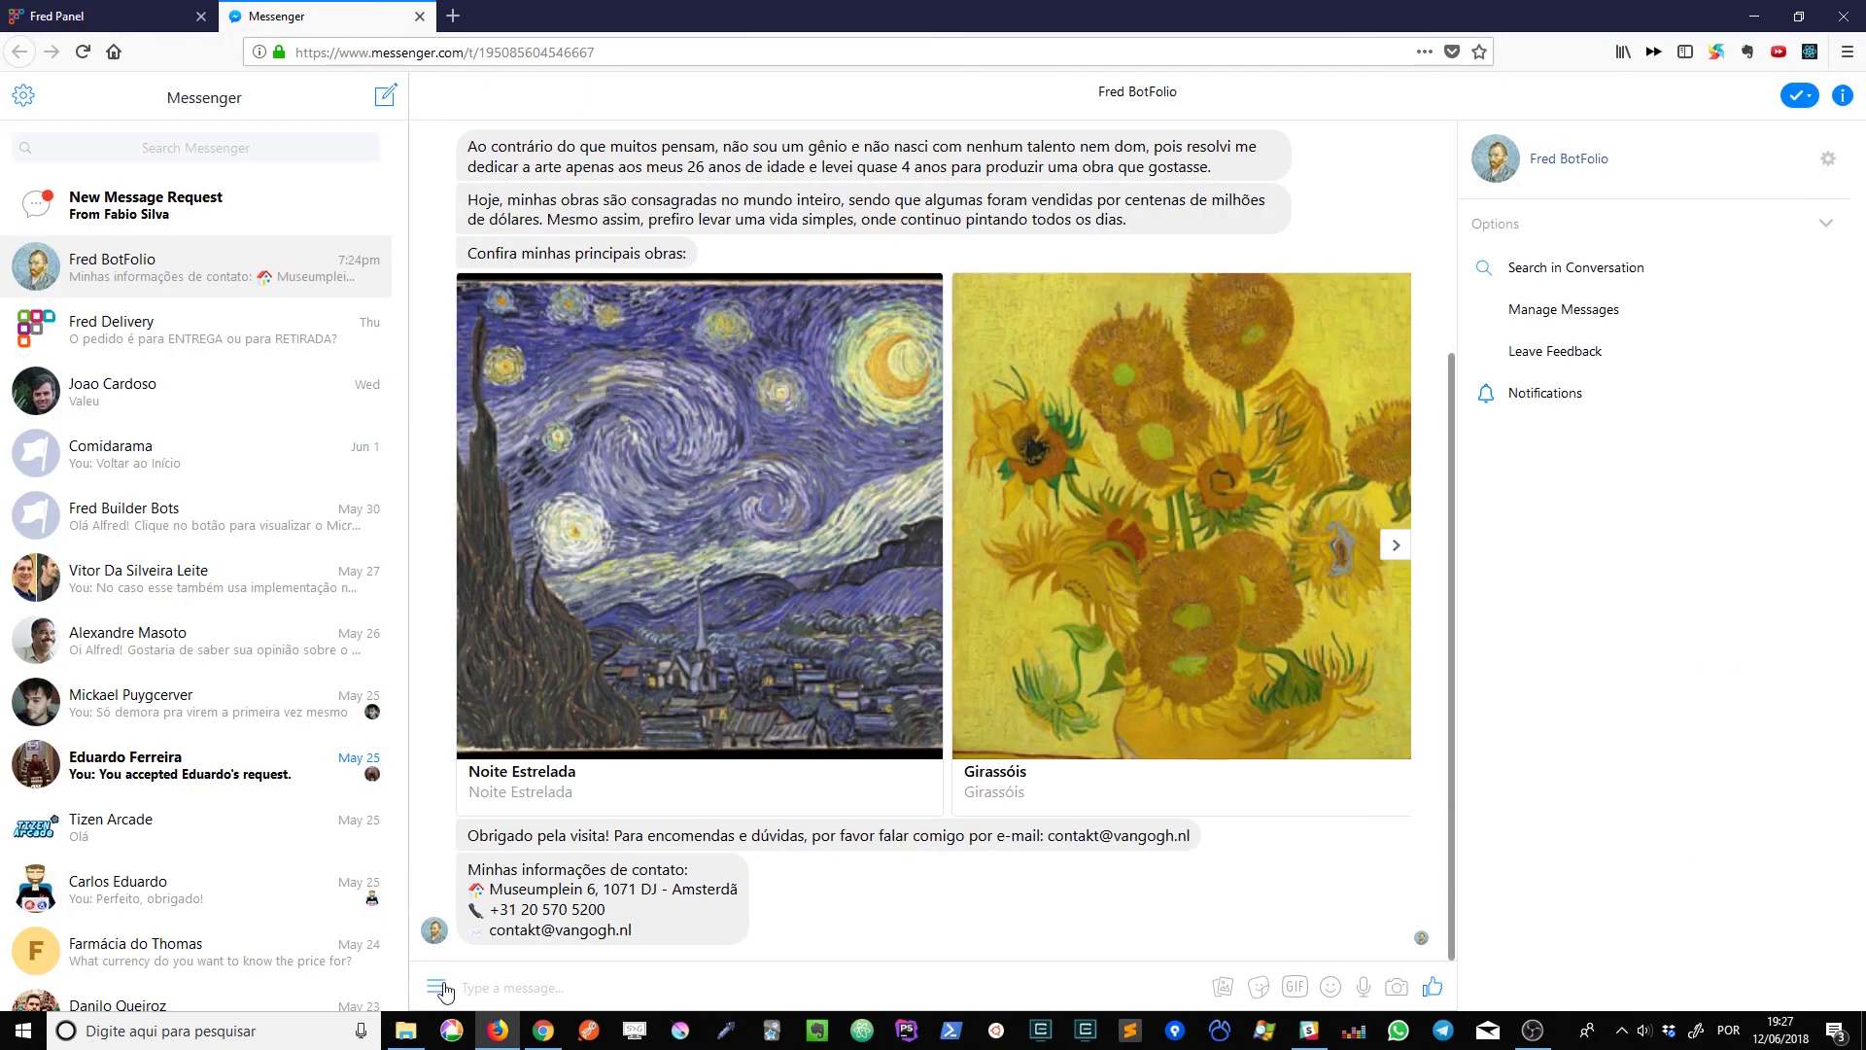
pyautogui.click(440, 988)
pyautogui.click(486, 891)
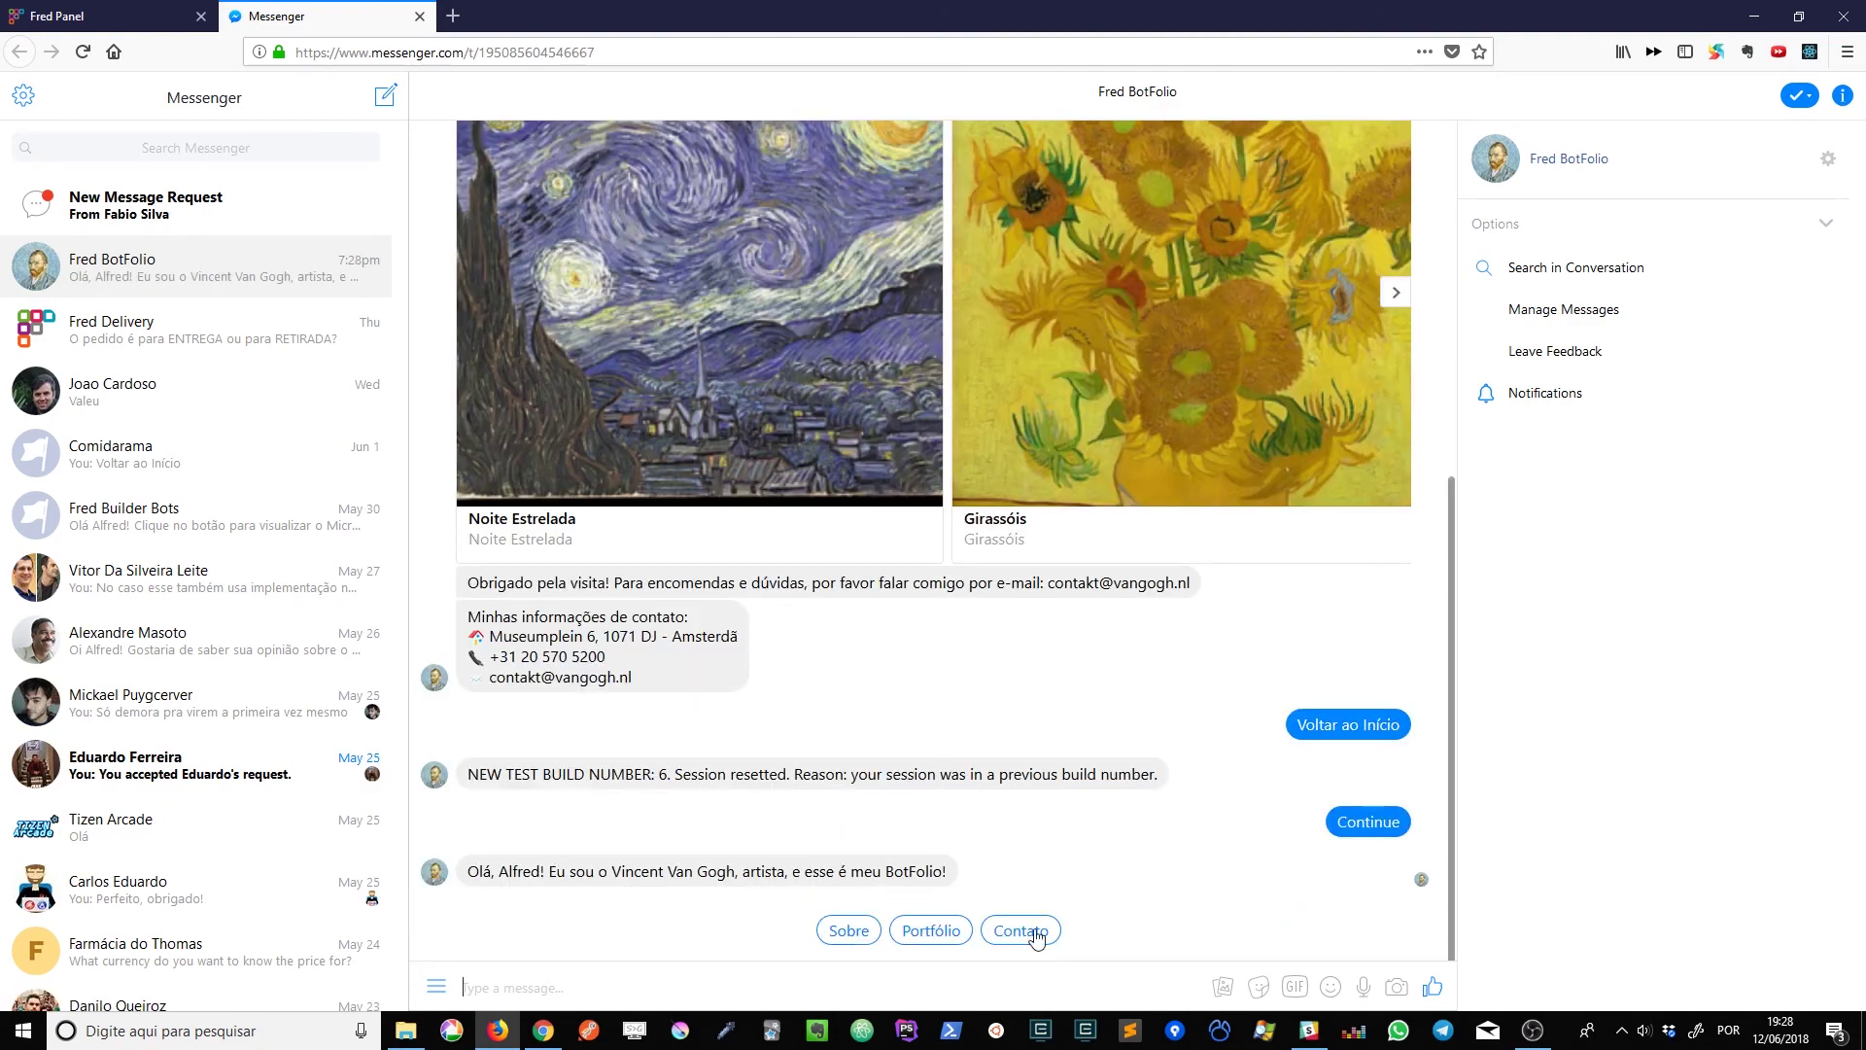
# Step: Test the Portfólio option in the Messenger conversation and compare the reply with the options in the Fred Panel
pyautogui.click(52, 14)
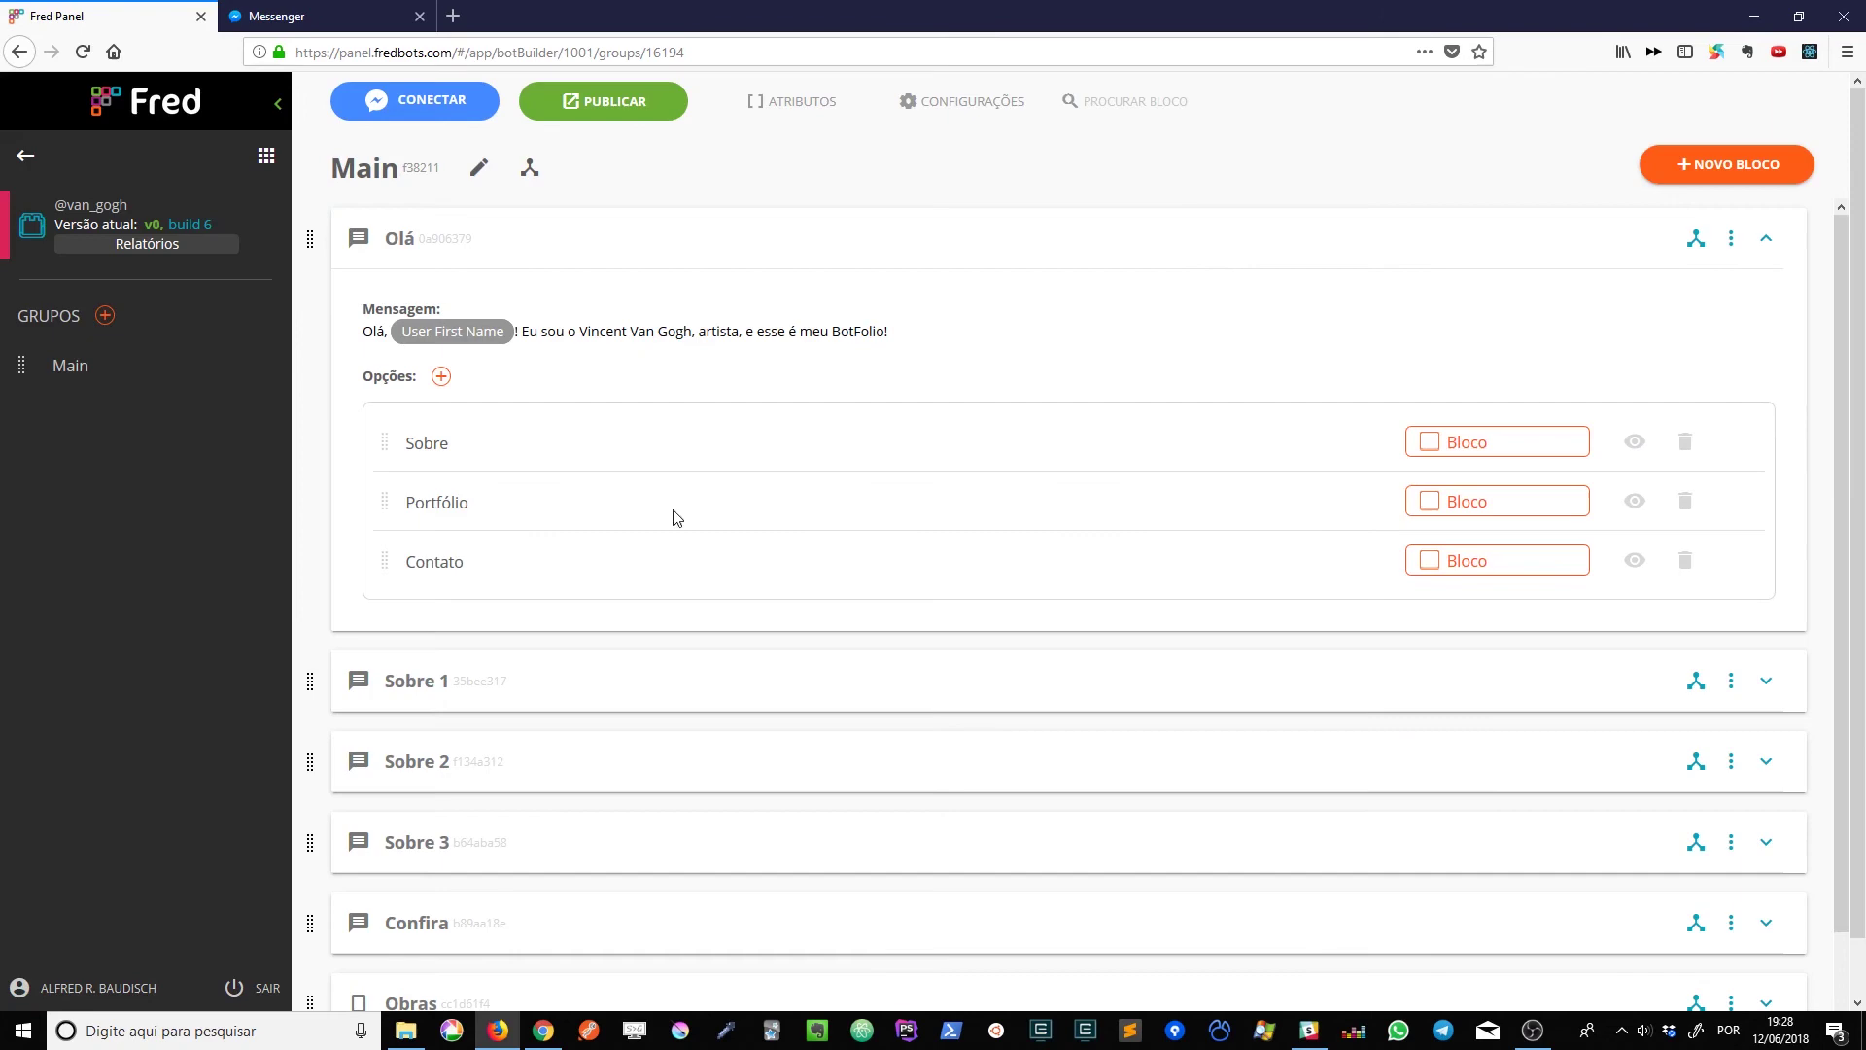
pyautogui.click(353, 13)
pyautogui.click(919, 931)
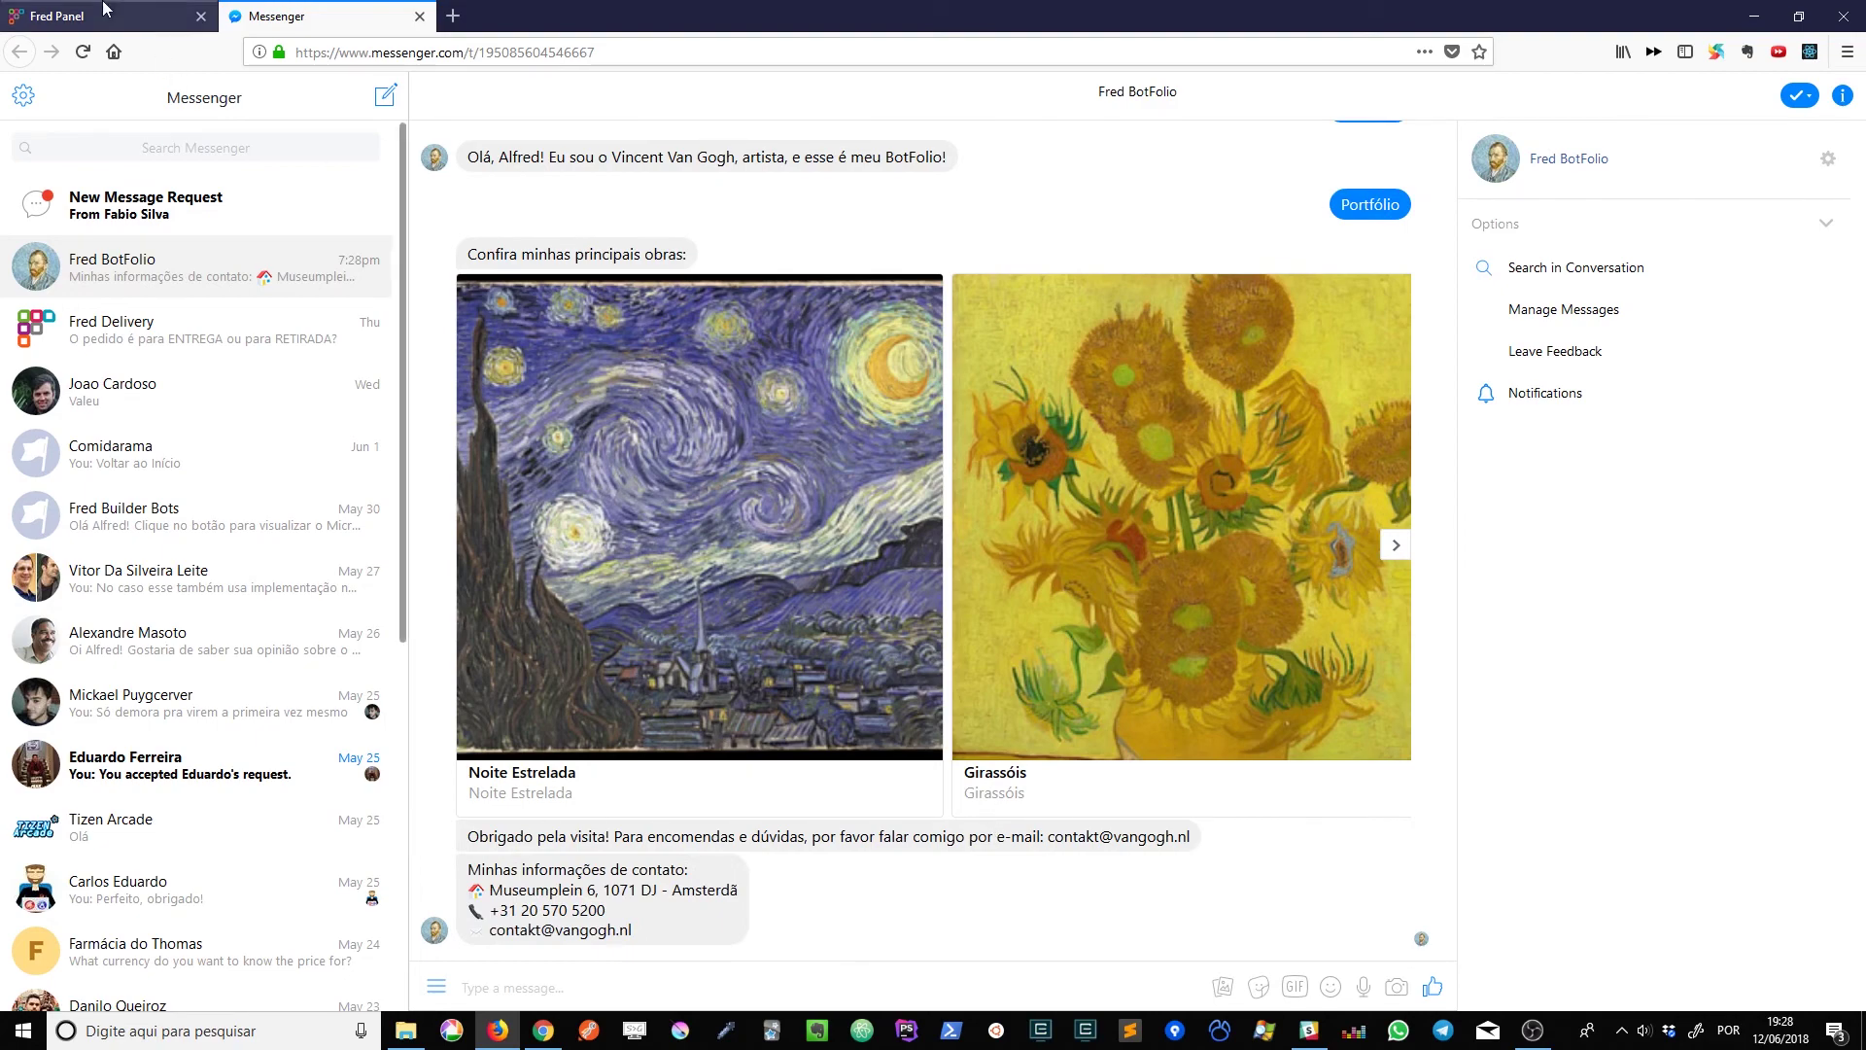
pyautogui.click(58, 16)
pyautogui.hotkey('ctrl', 'Tab')
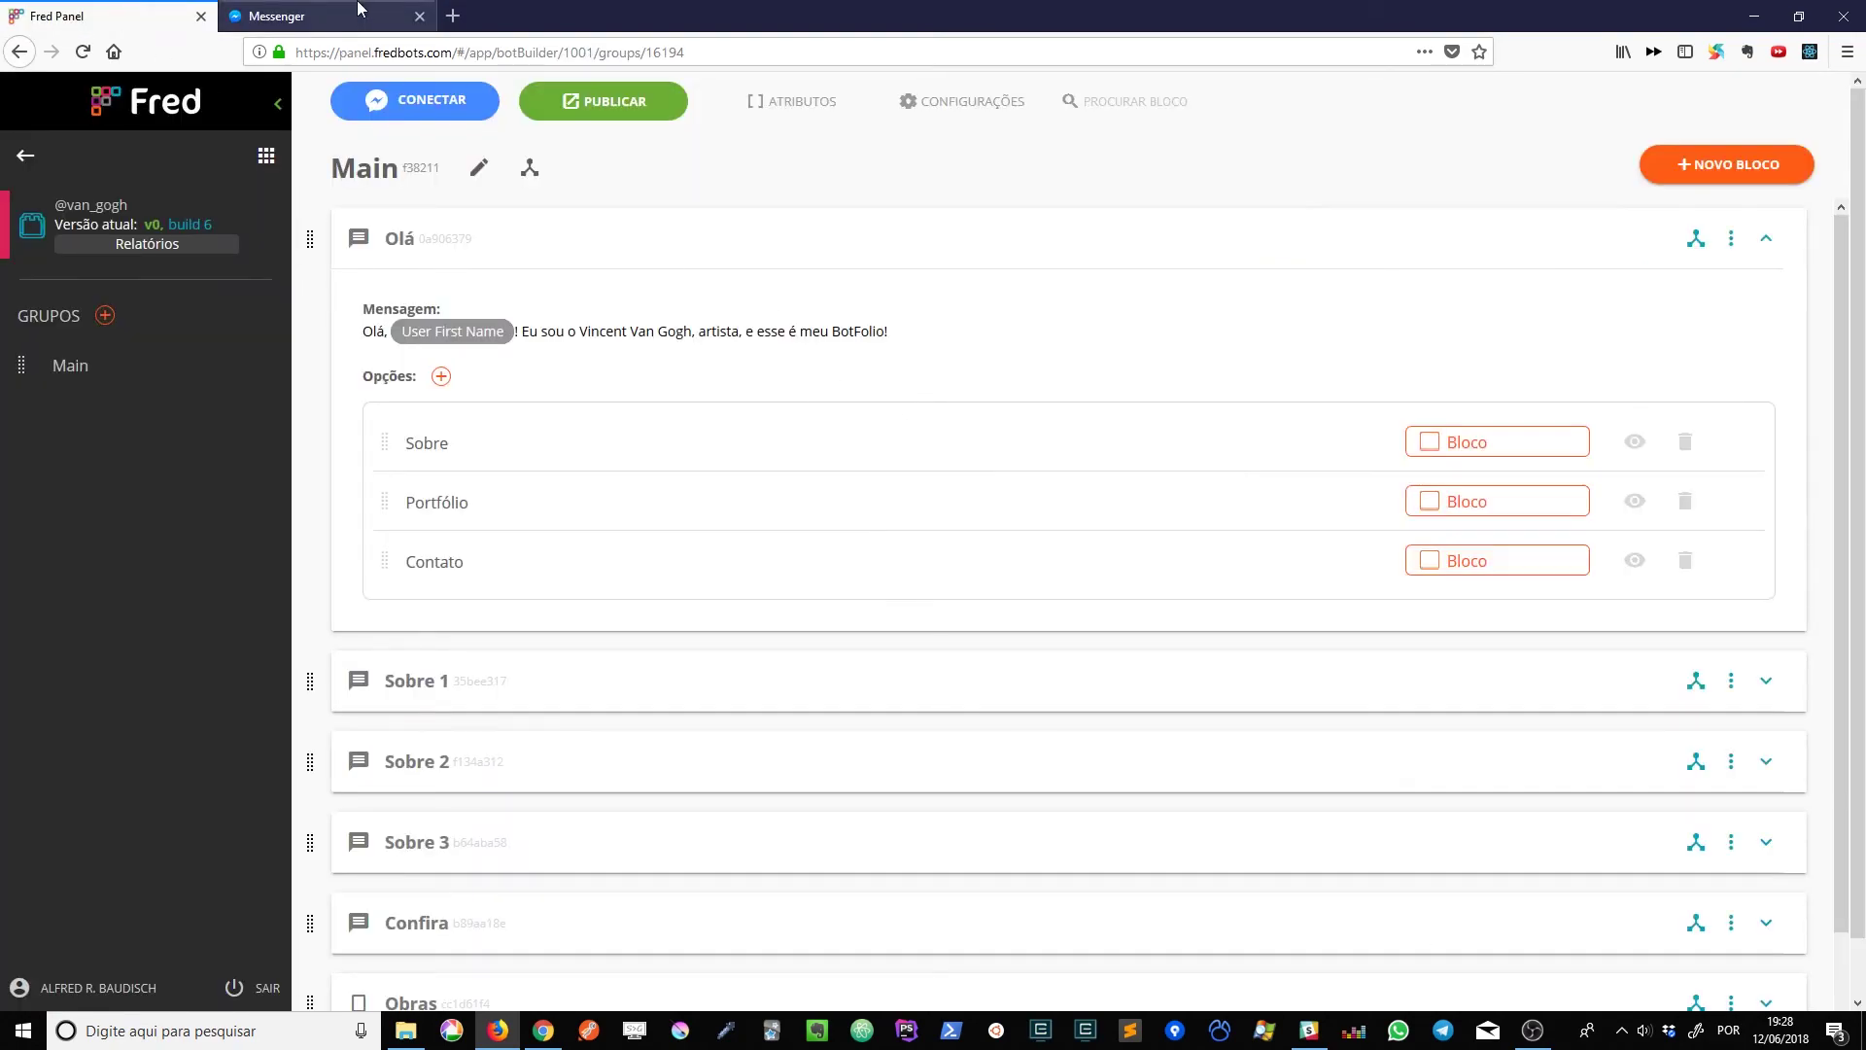
pyautogui.hotkey('ctrl', 'Tab')
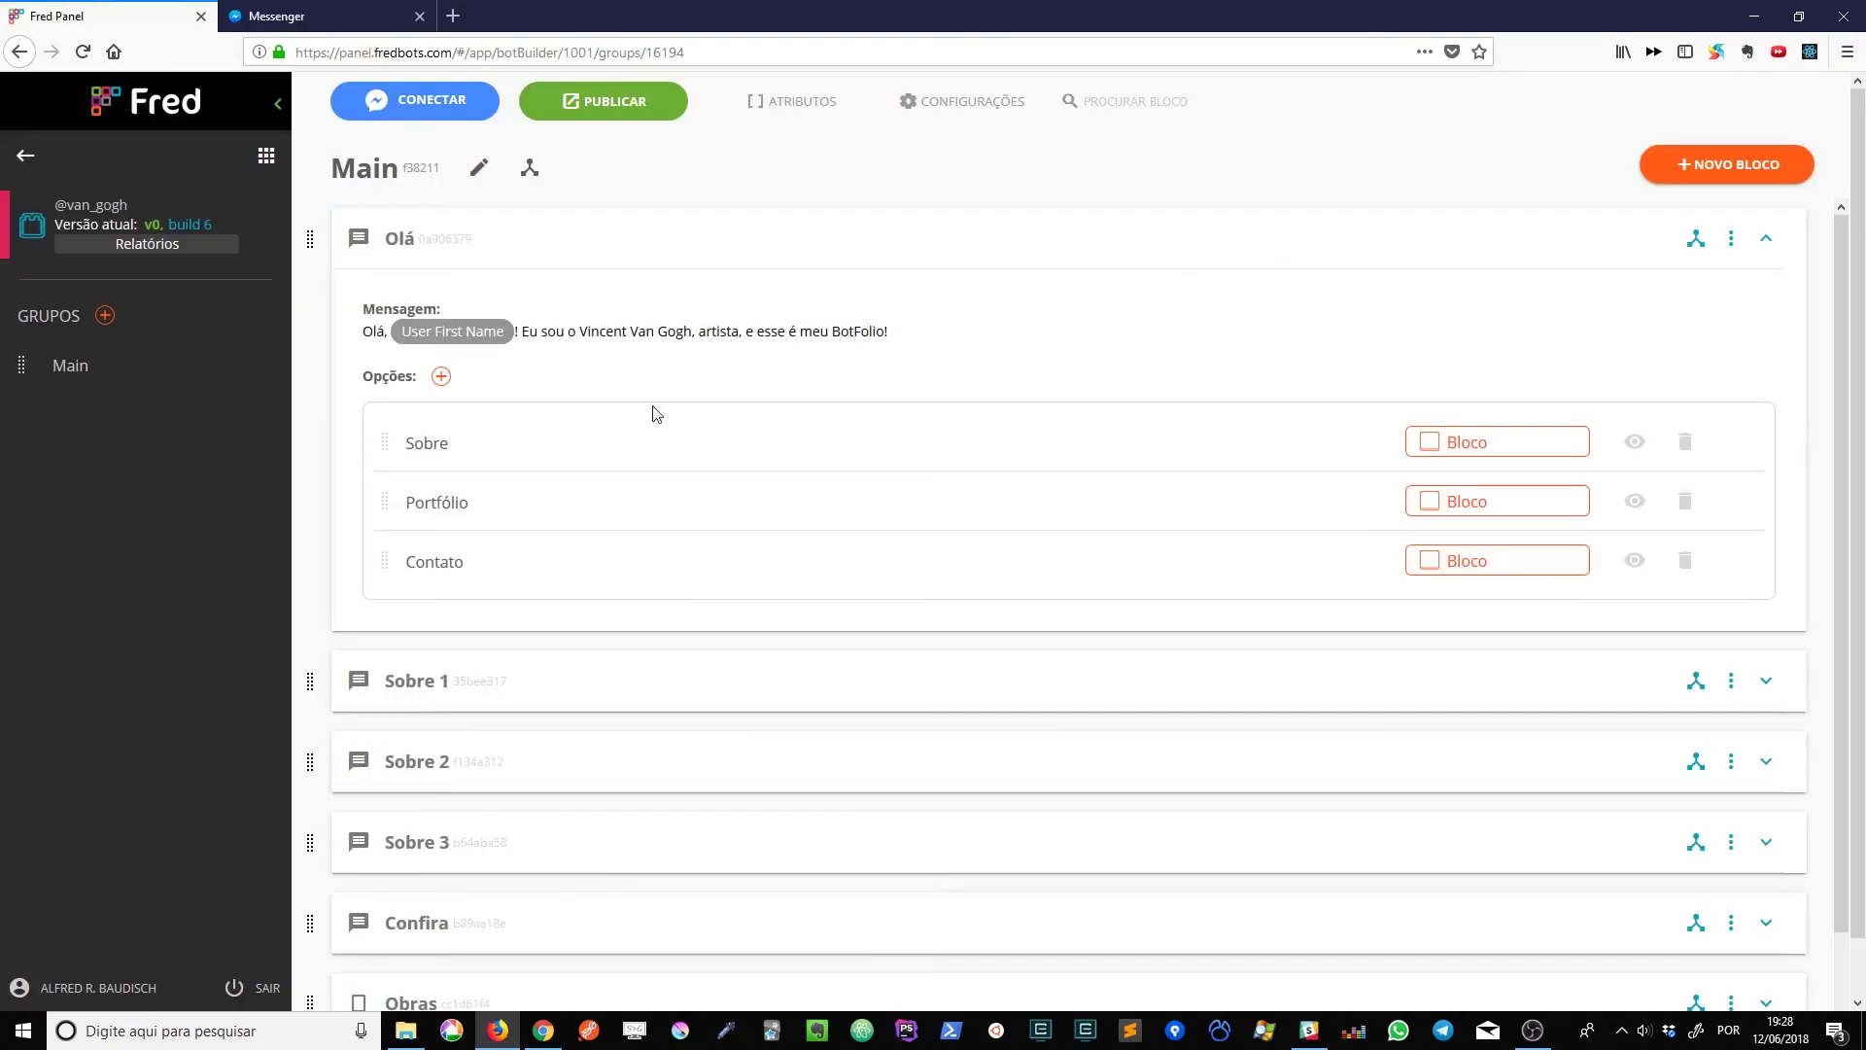
# Step: Examine the block order after Confira and the contents of the Obras and Final blocks
pyautogui.scroll(-2, 516, 369)
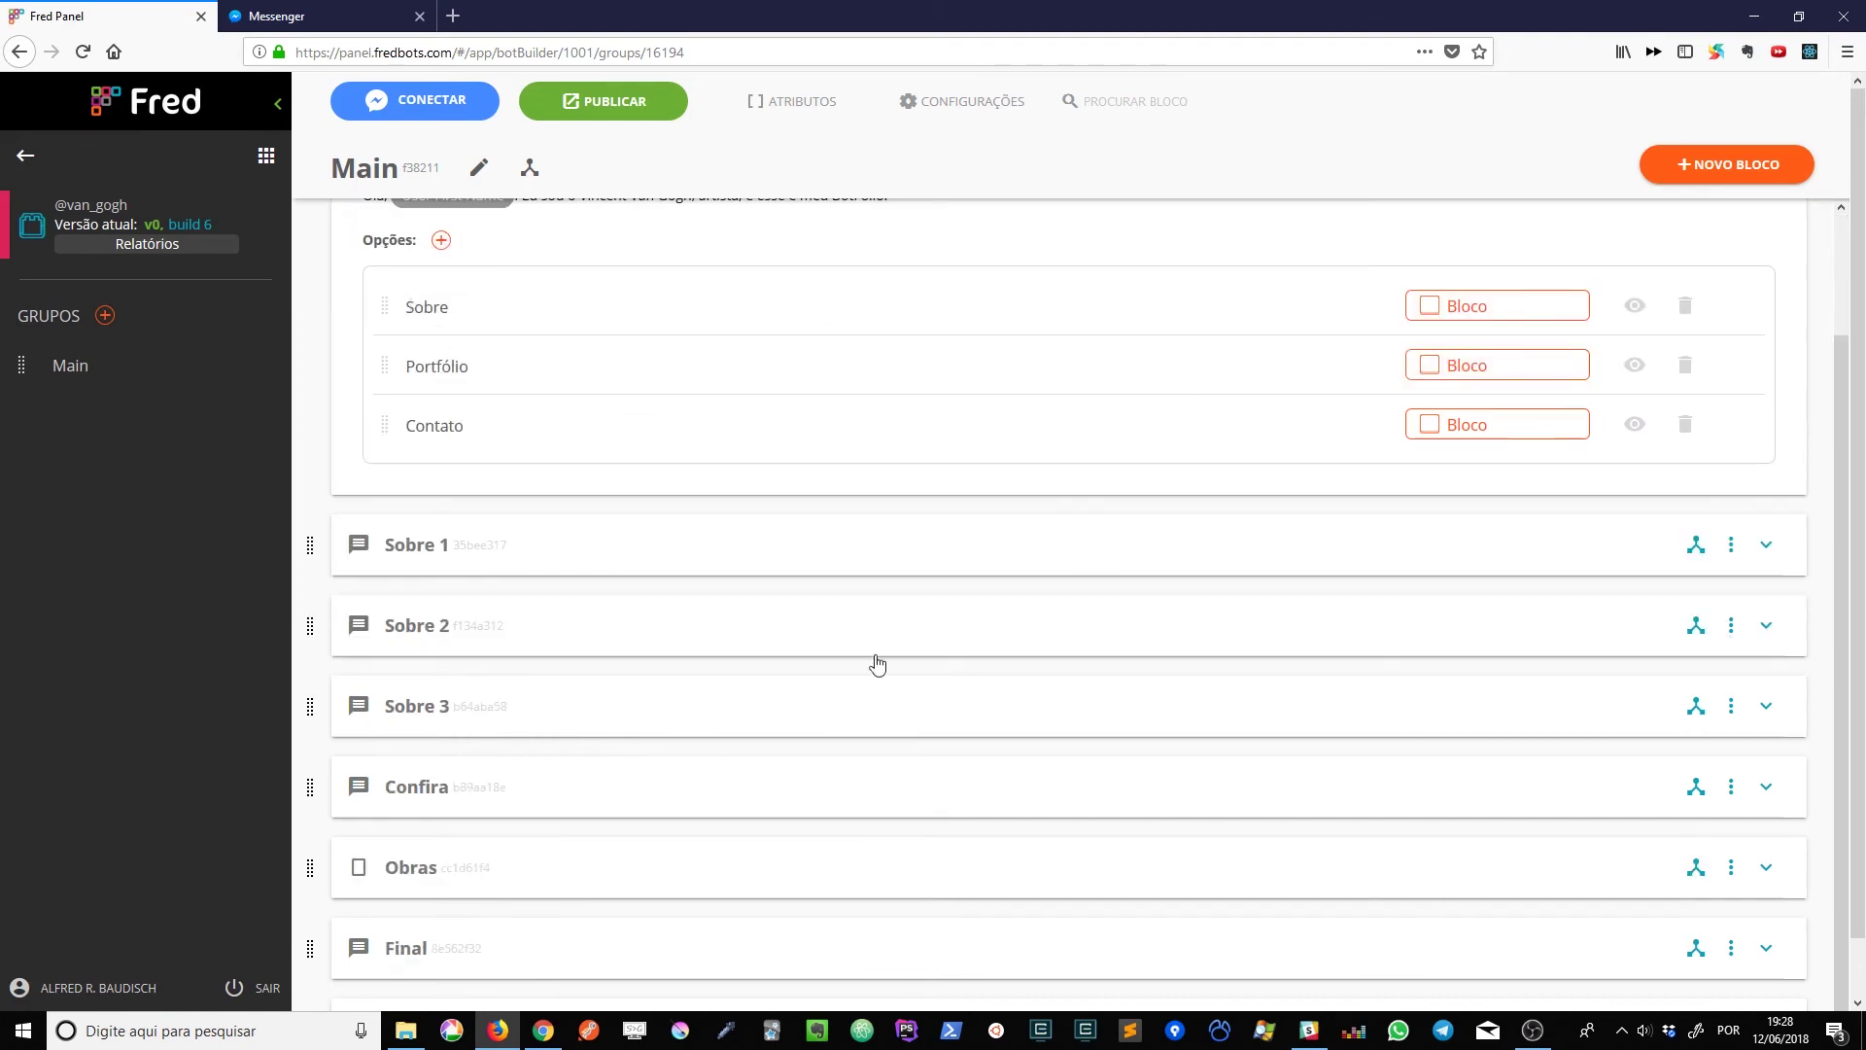
pyautogui.scroll(-1, 613, 719)
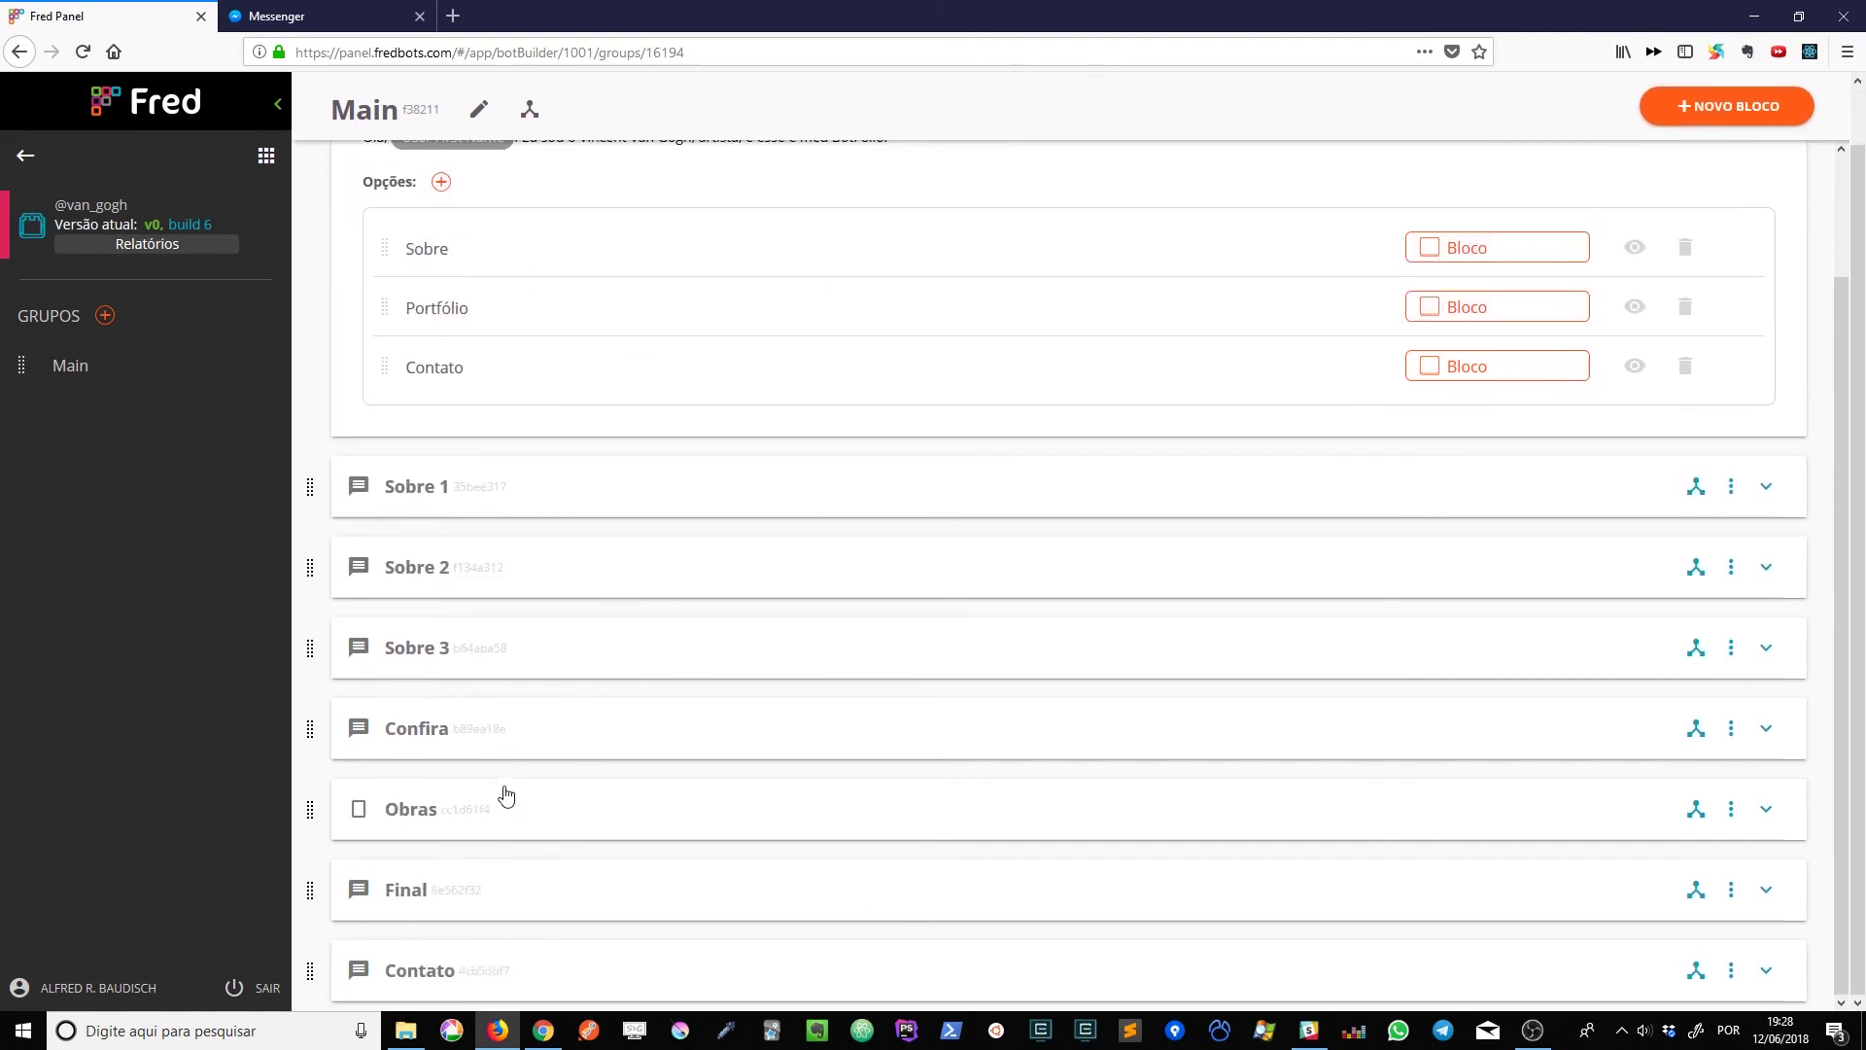
pyautogui.click(1766, 809)
pyautogui.scroll(-4, 1235, 716)
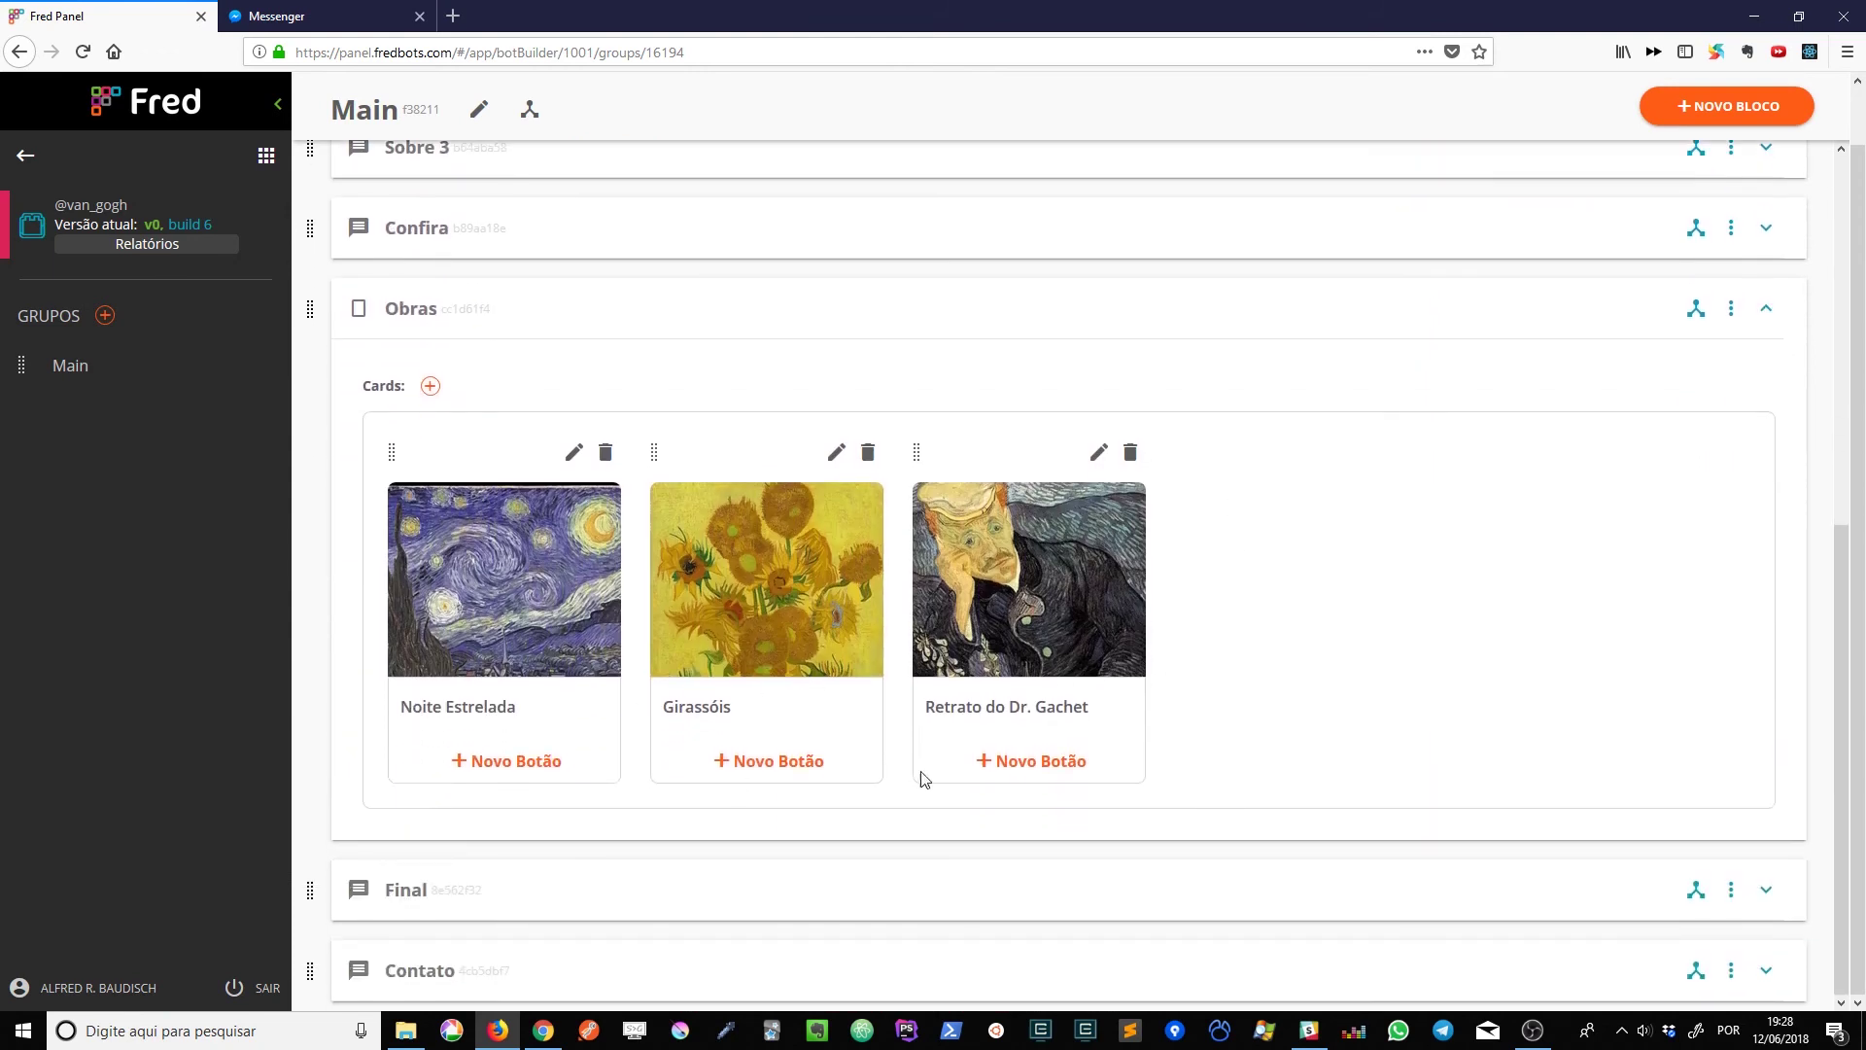
pyautogui.click(1766, 299)
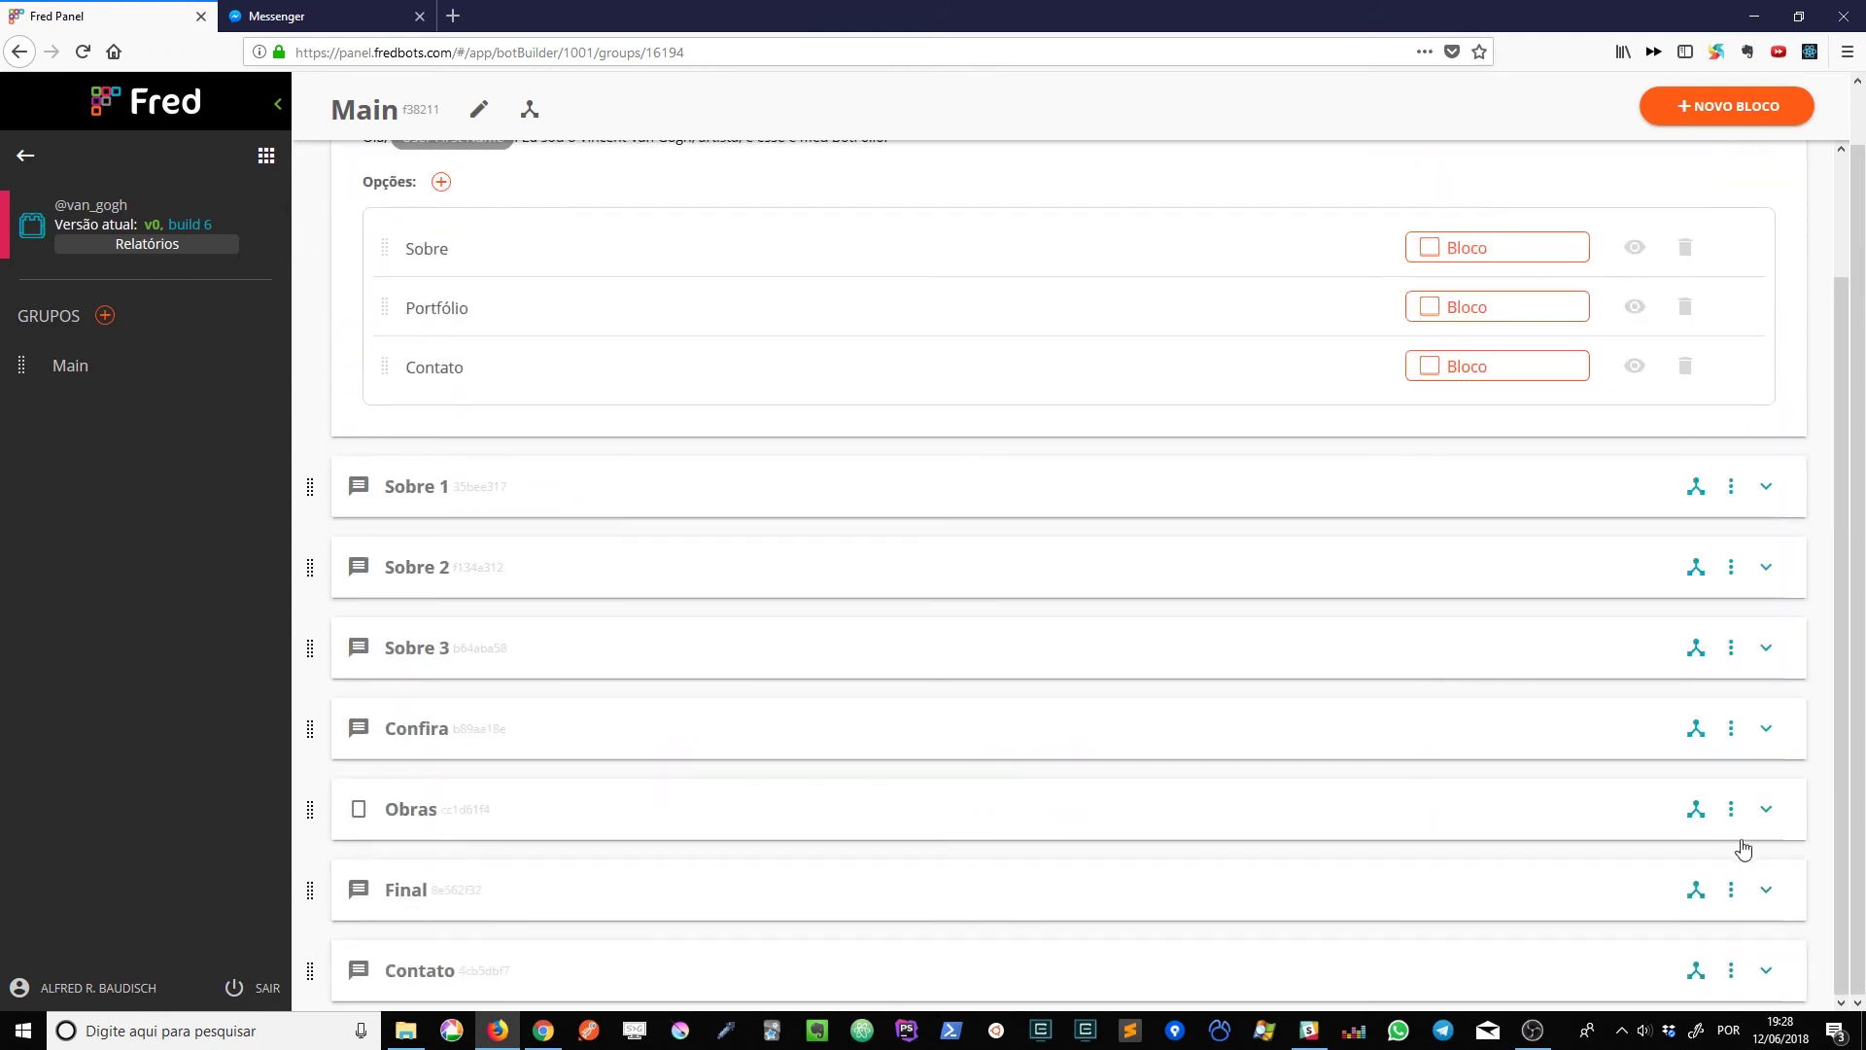
pyautogui.click(1766, 887)
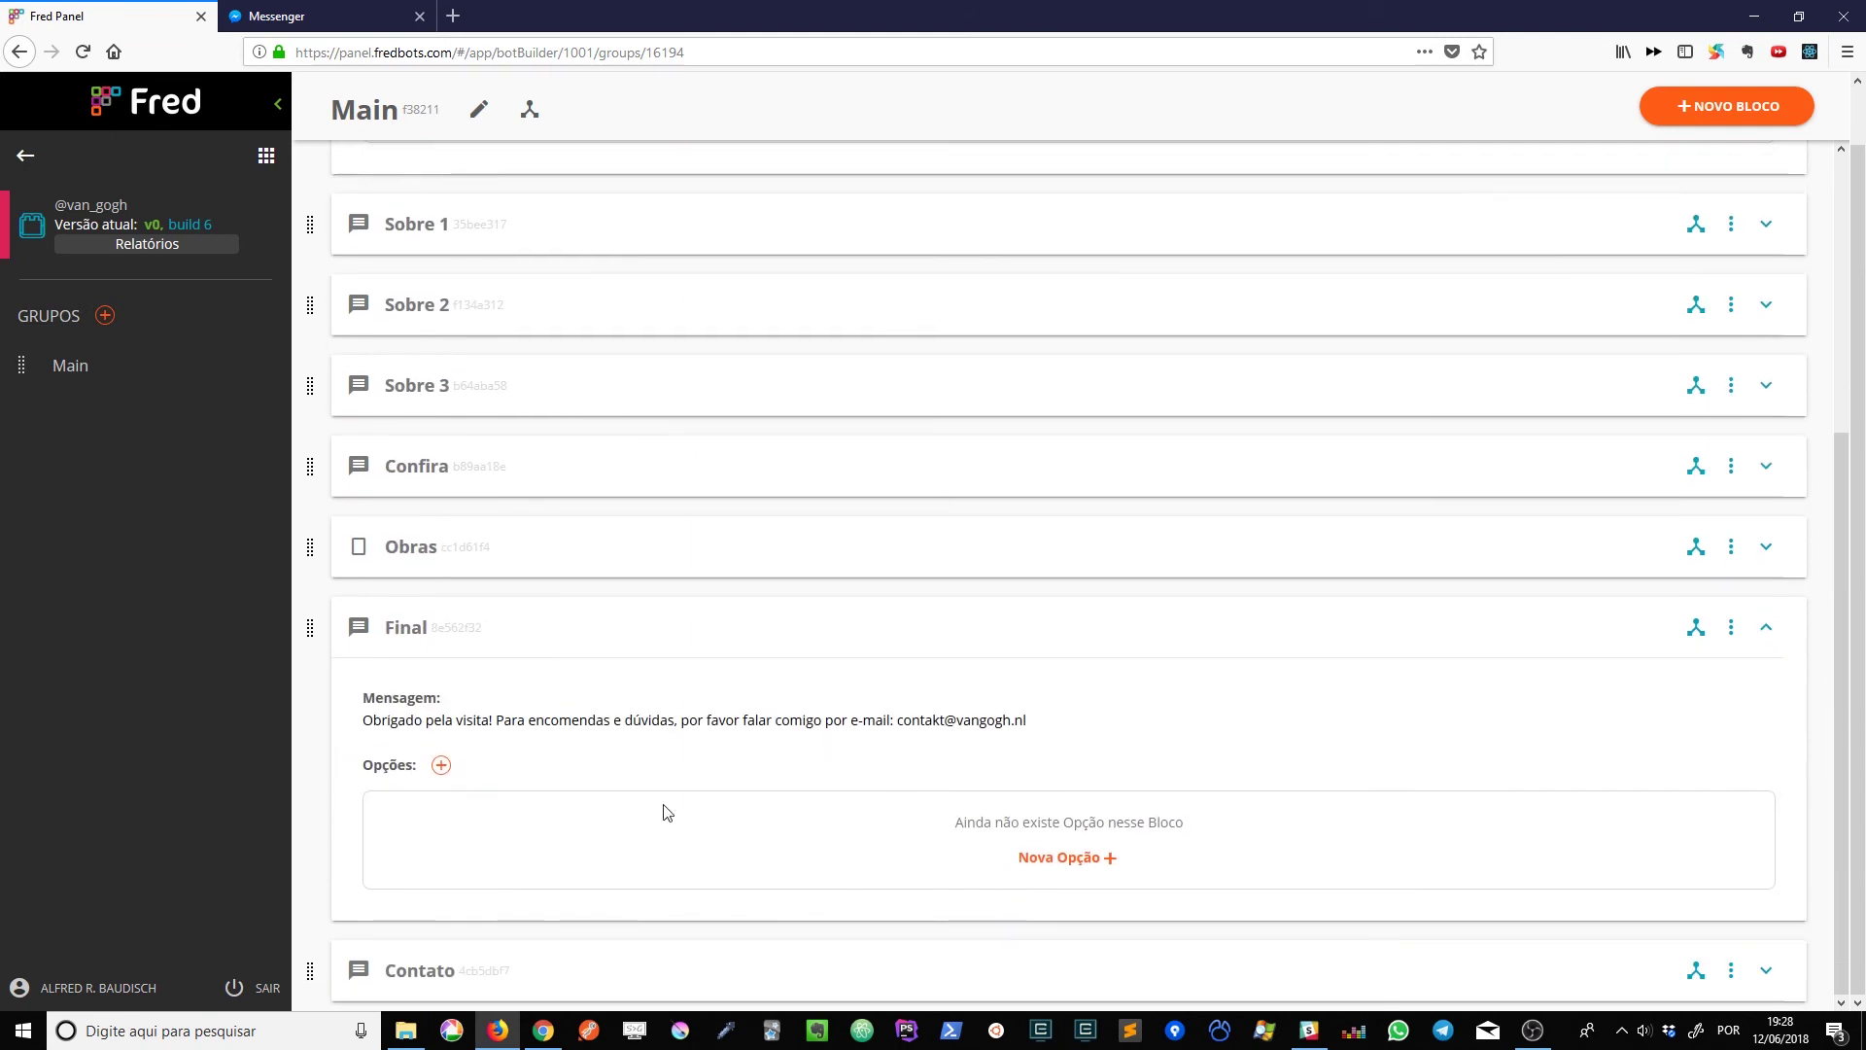
pyautogui.click(1766, 630)
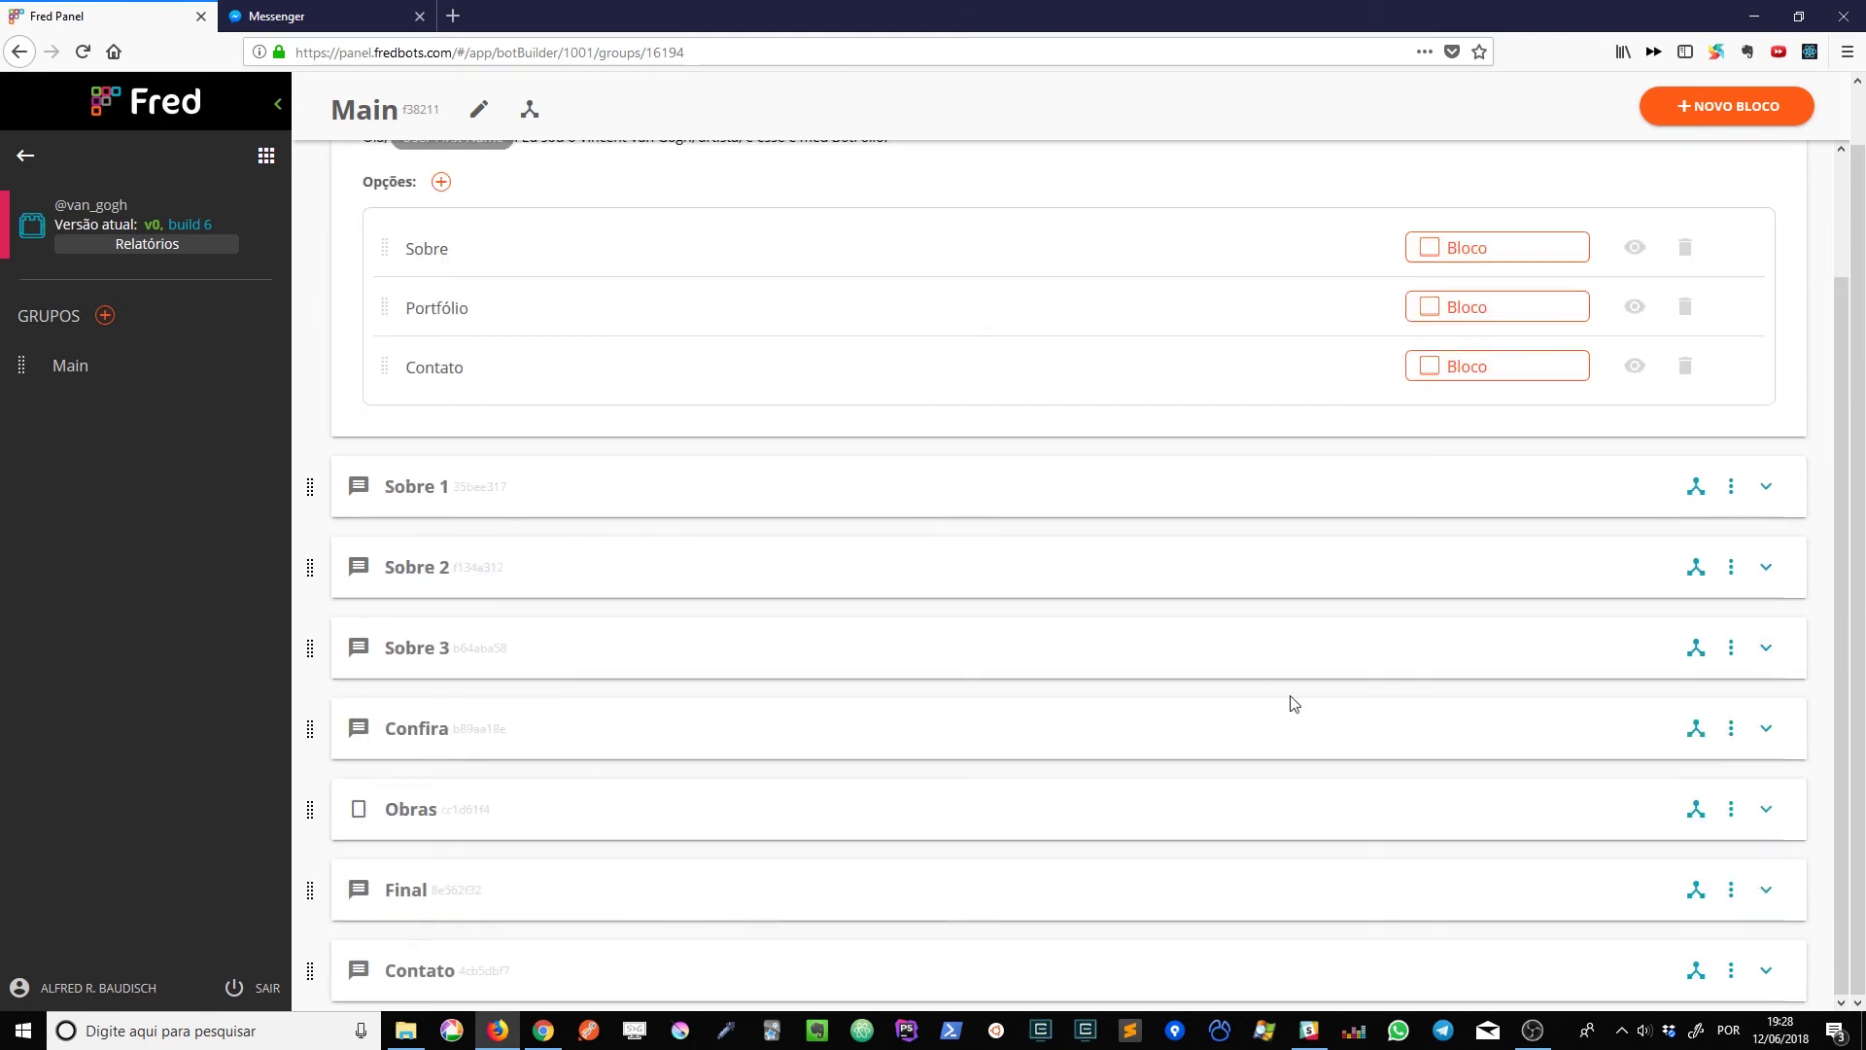
pyautogui.scroll(3, 1215, 680)
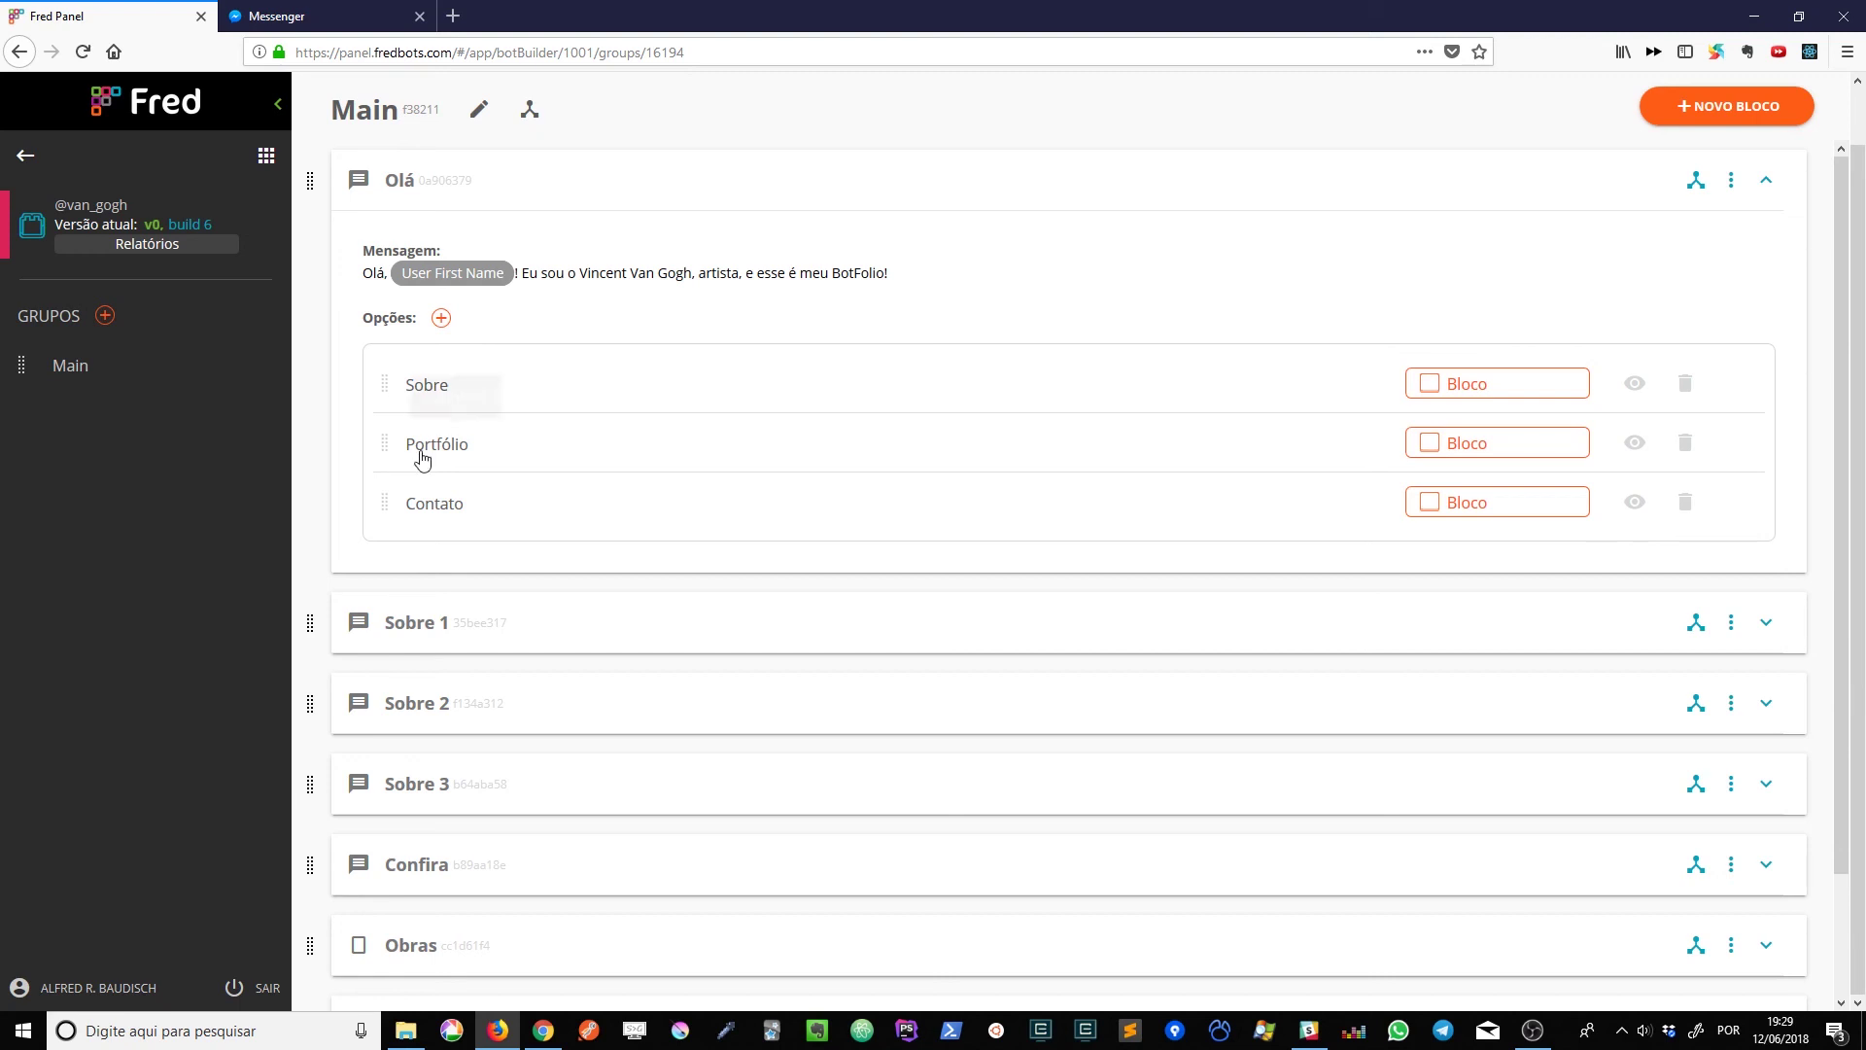
pyautogui.scroll(-2, 458, 670)
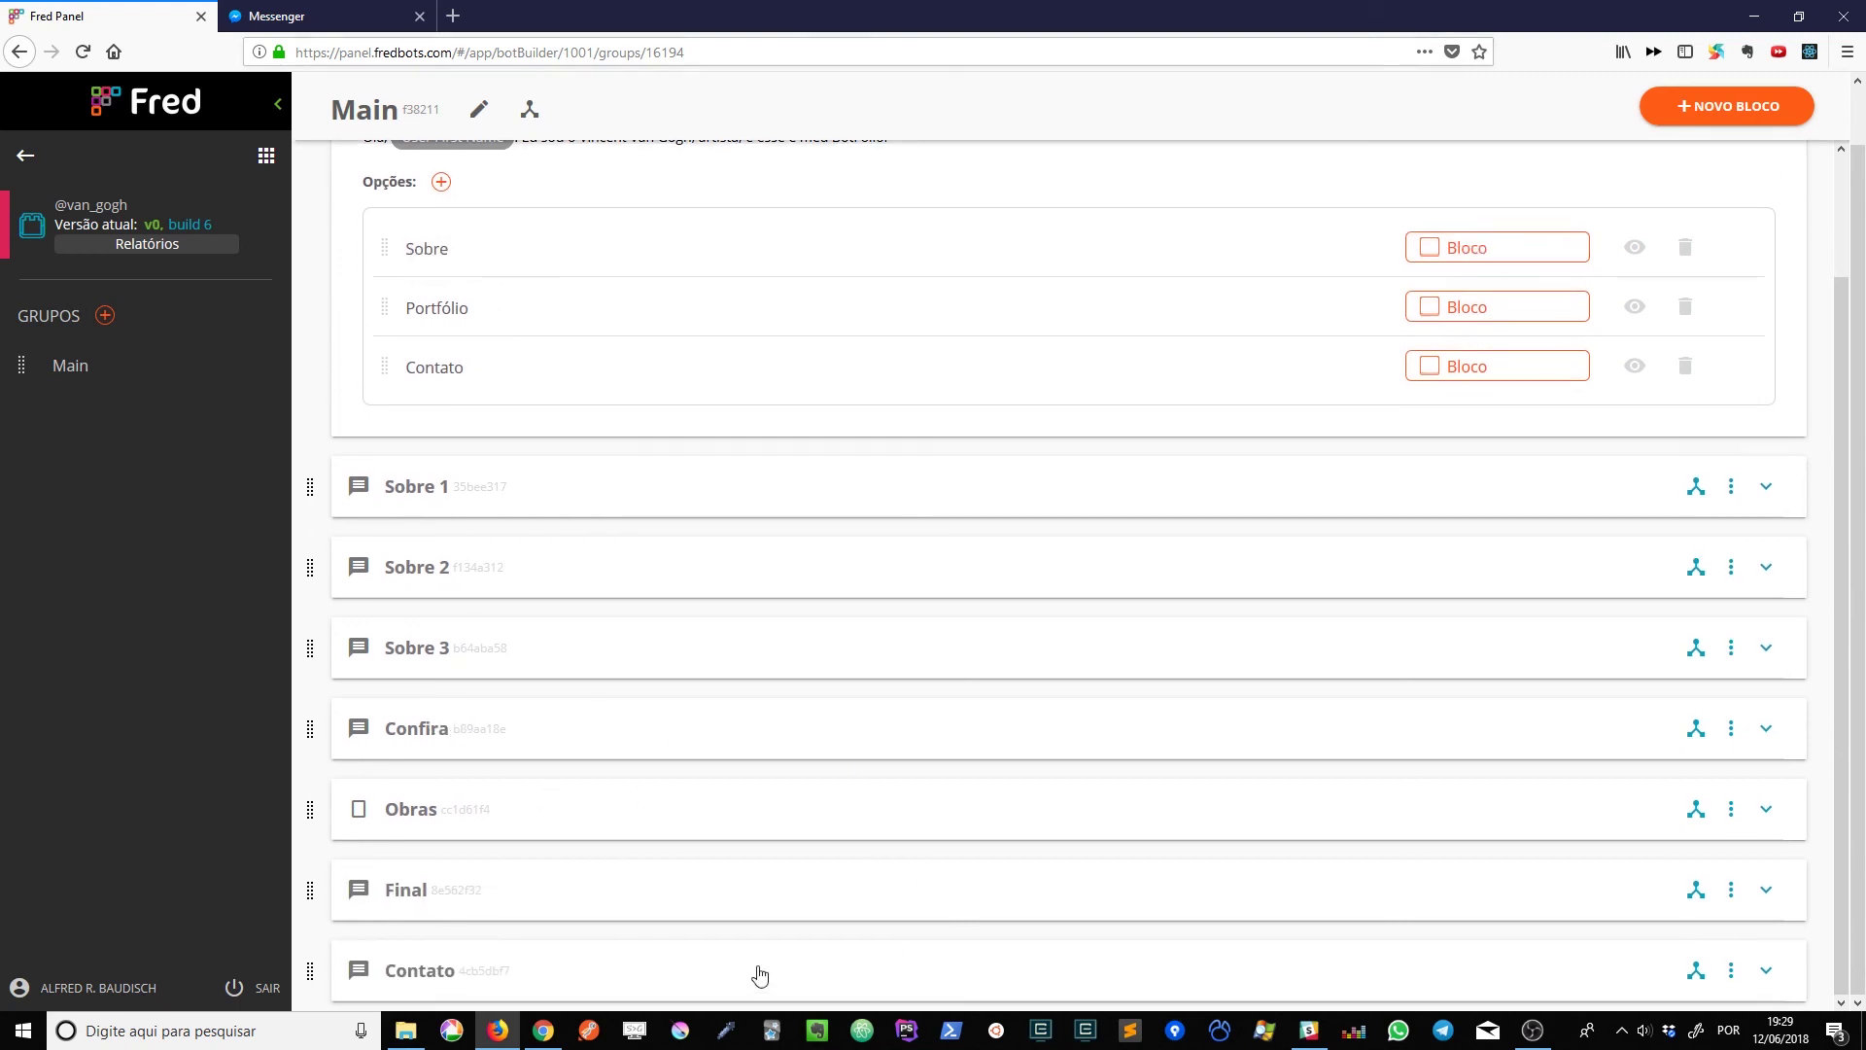
# Step: Append "Como posso lhe ajudar?" to the end of the Olá block's greeting message
pyautogui.scroll(2, 845, 712)
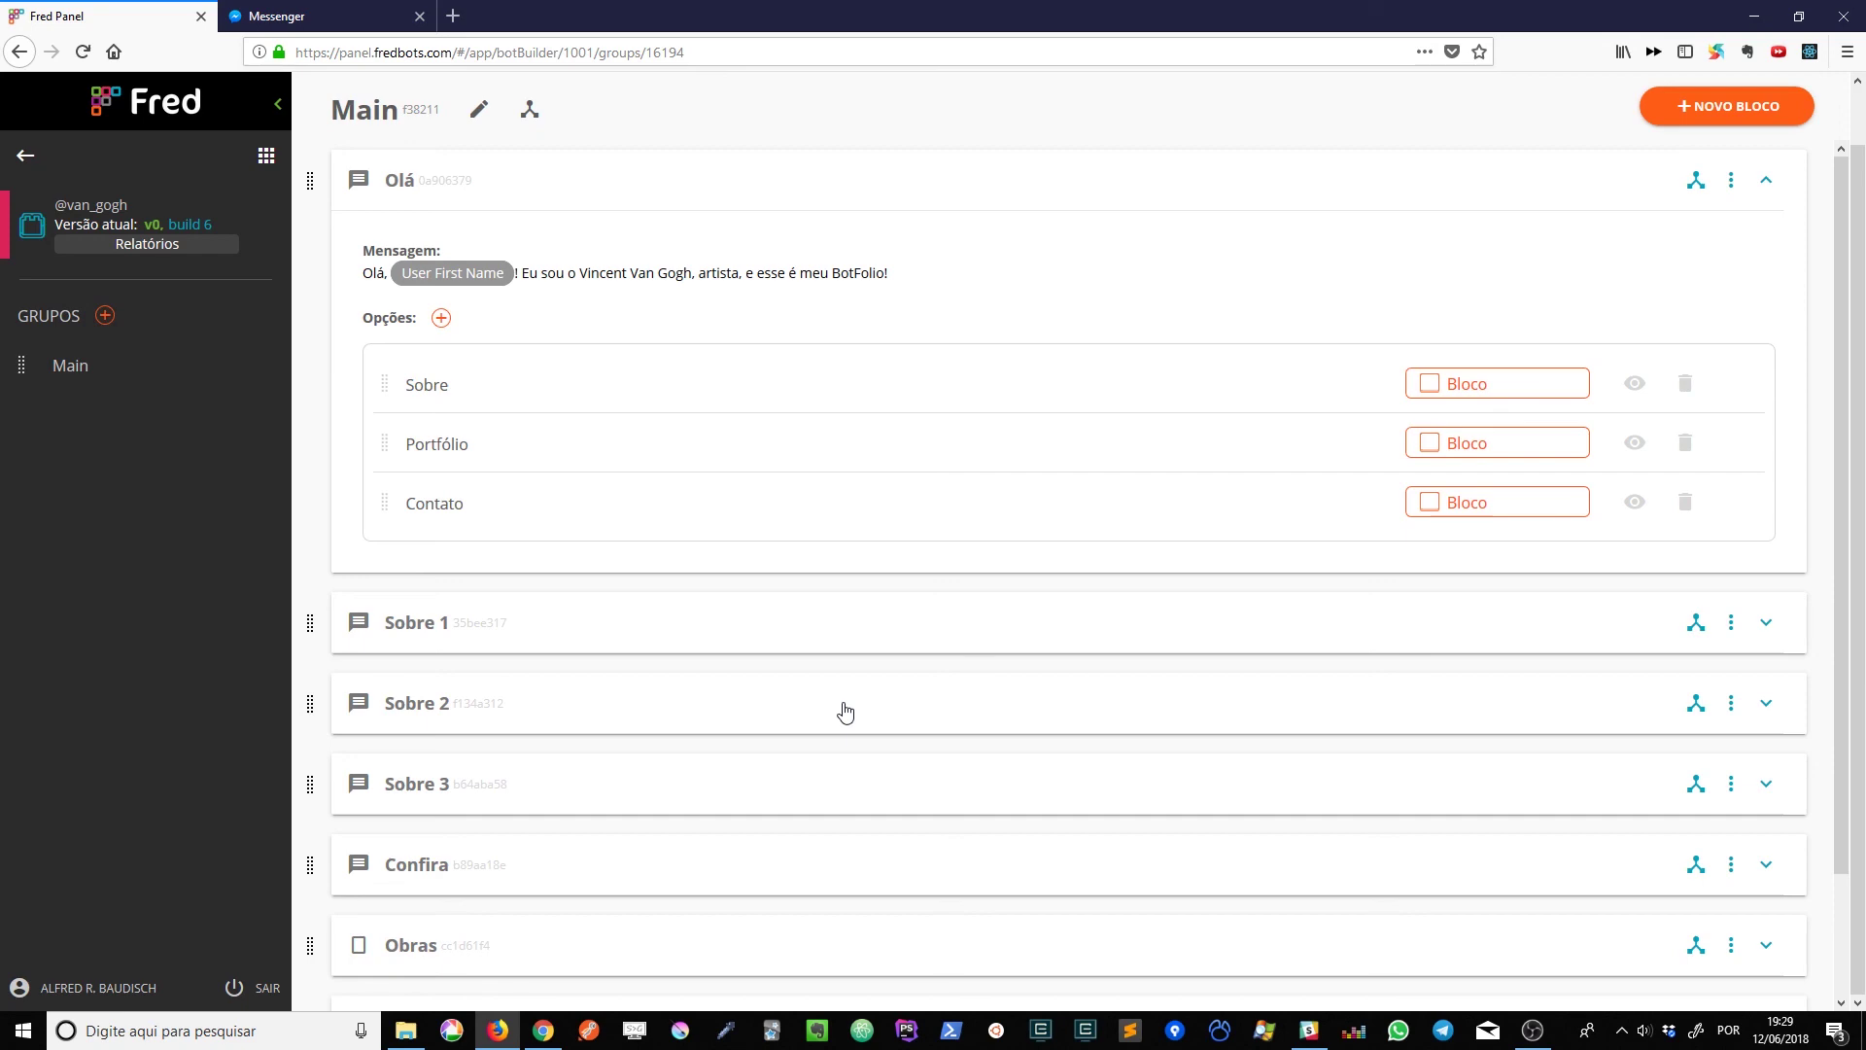
pyautogui.click(767, 507)
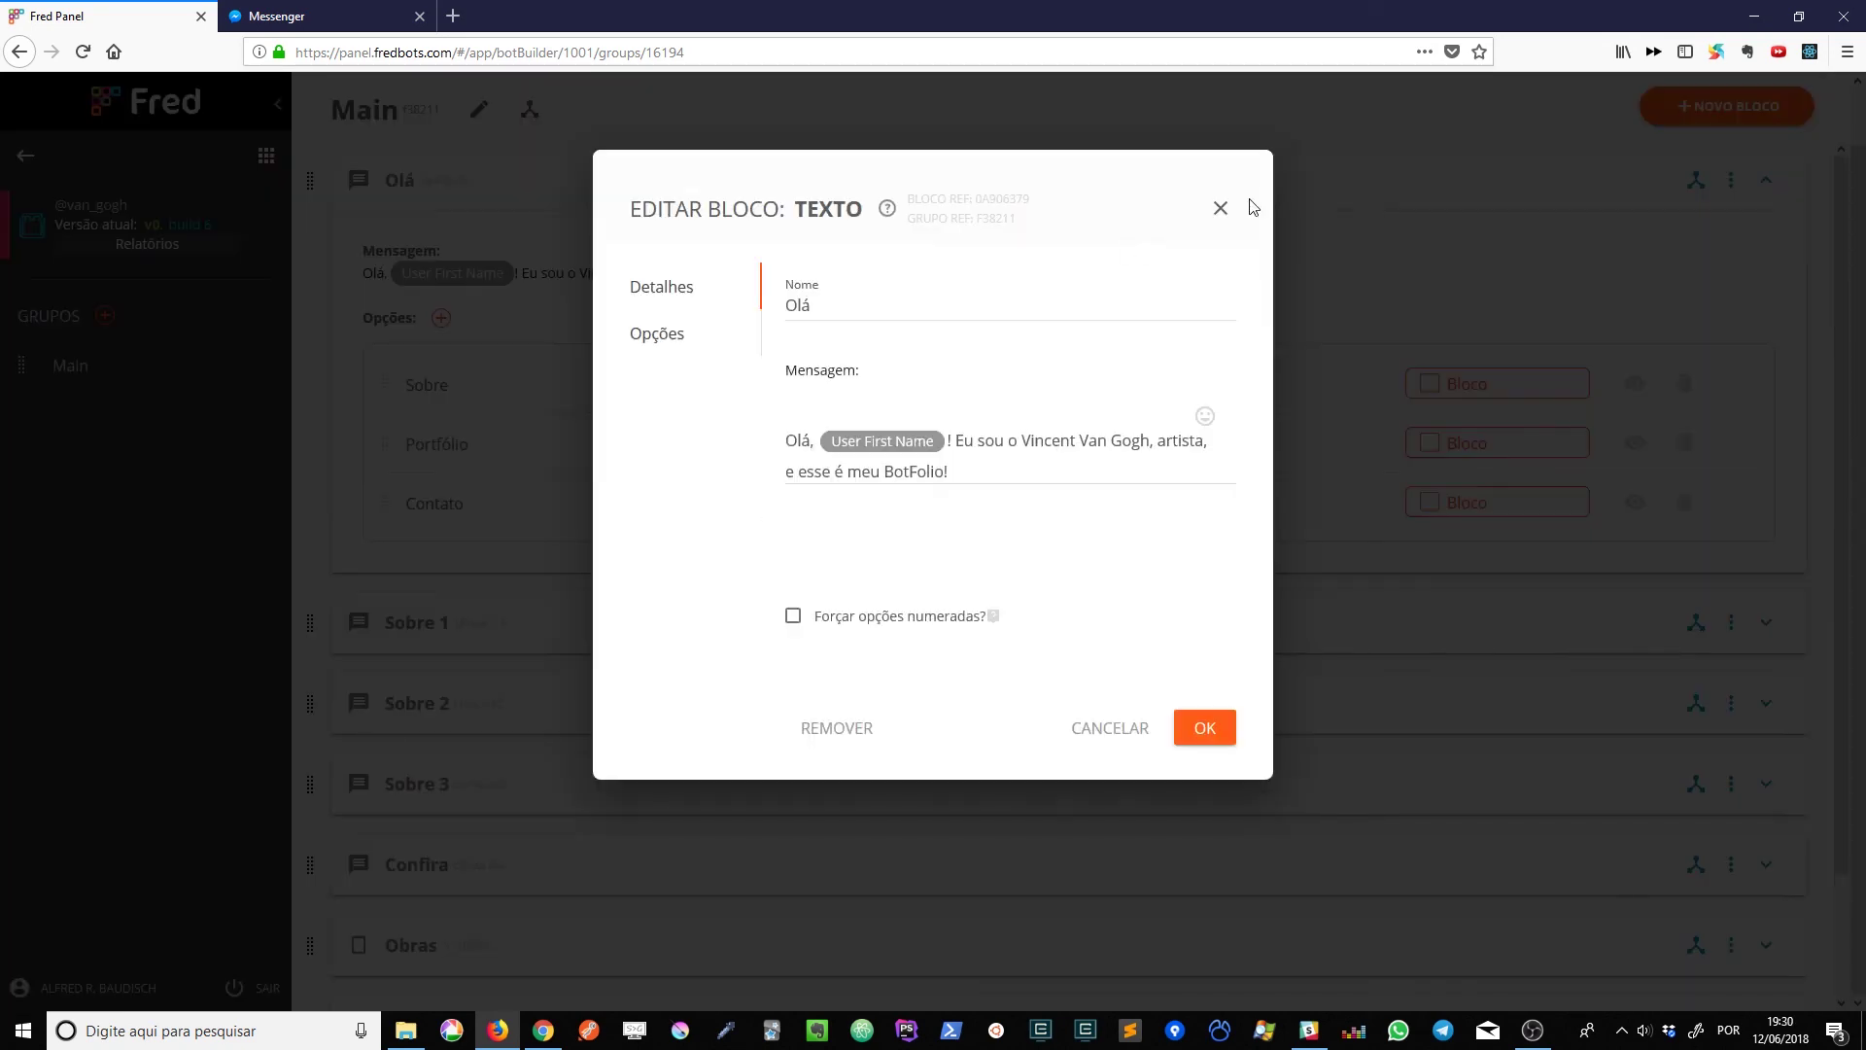
pyautogui.click(1222, 203)
pyautogui.click(111, 16)
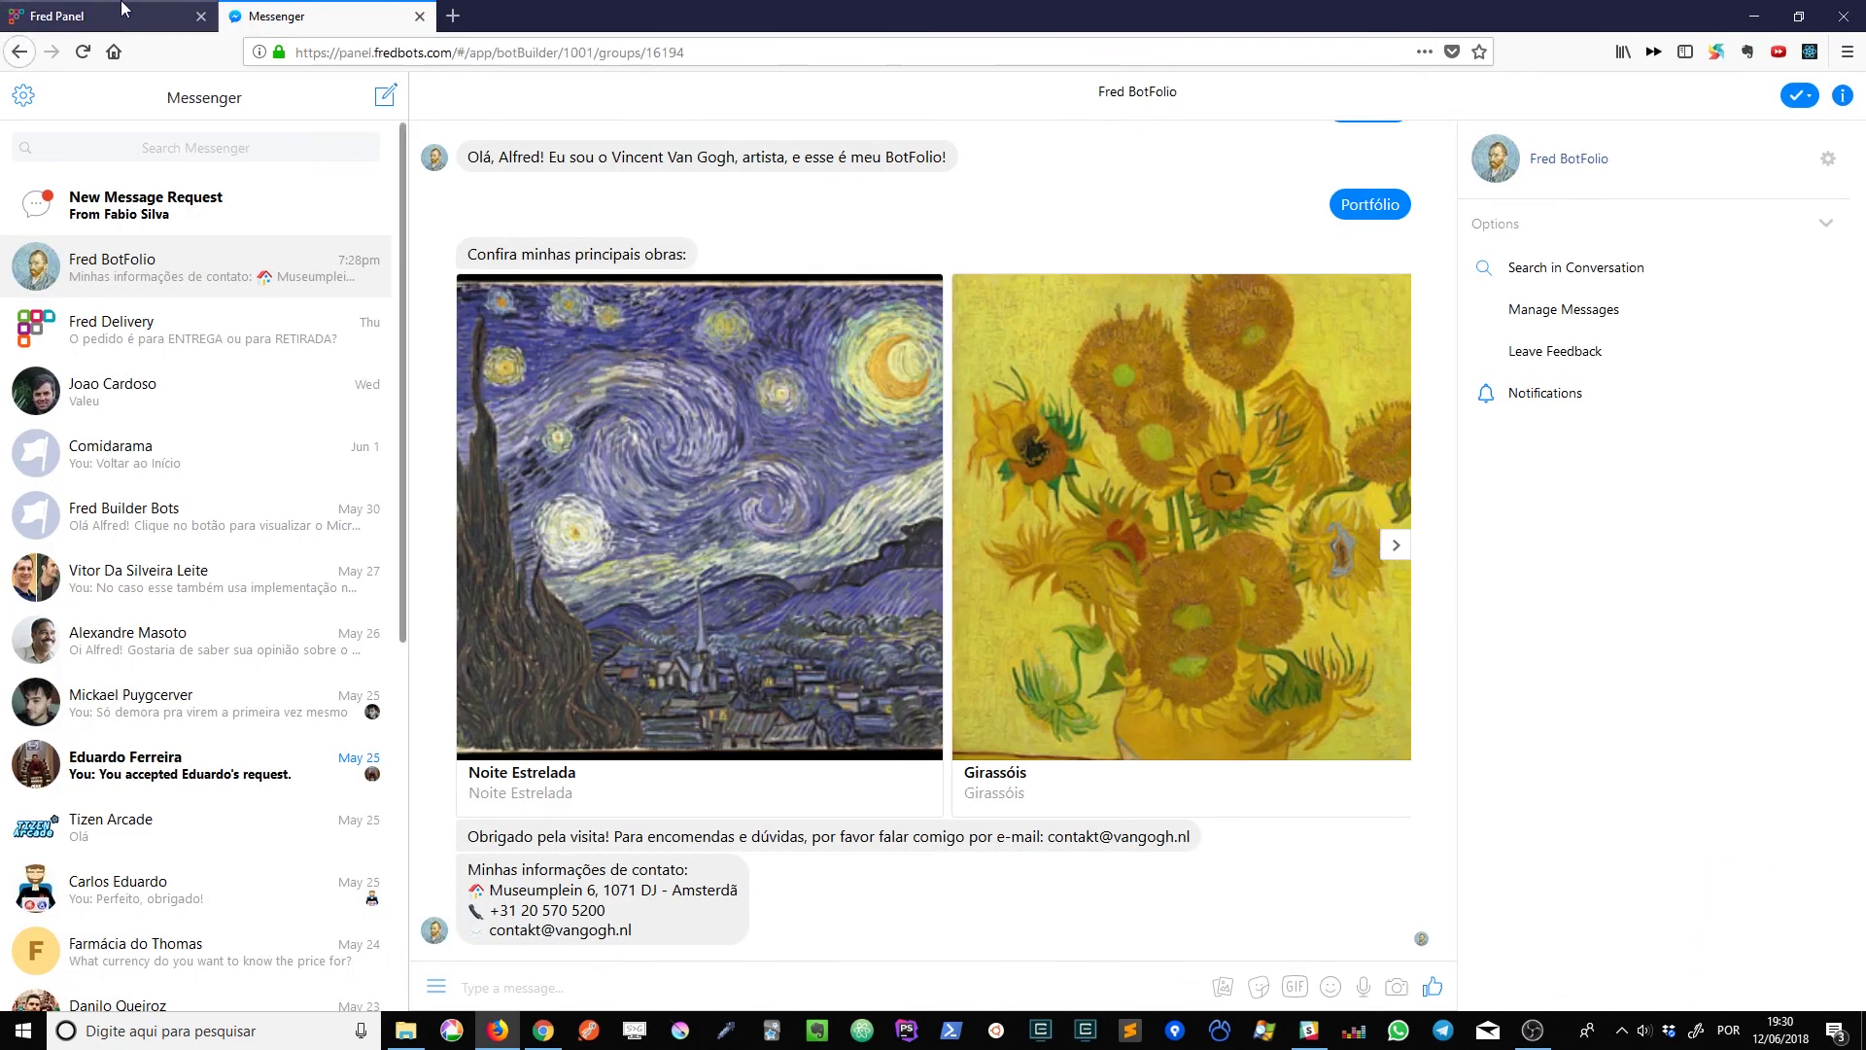
pyautogui.click(732, 212)
pyautogui.click(1057, 473)
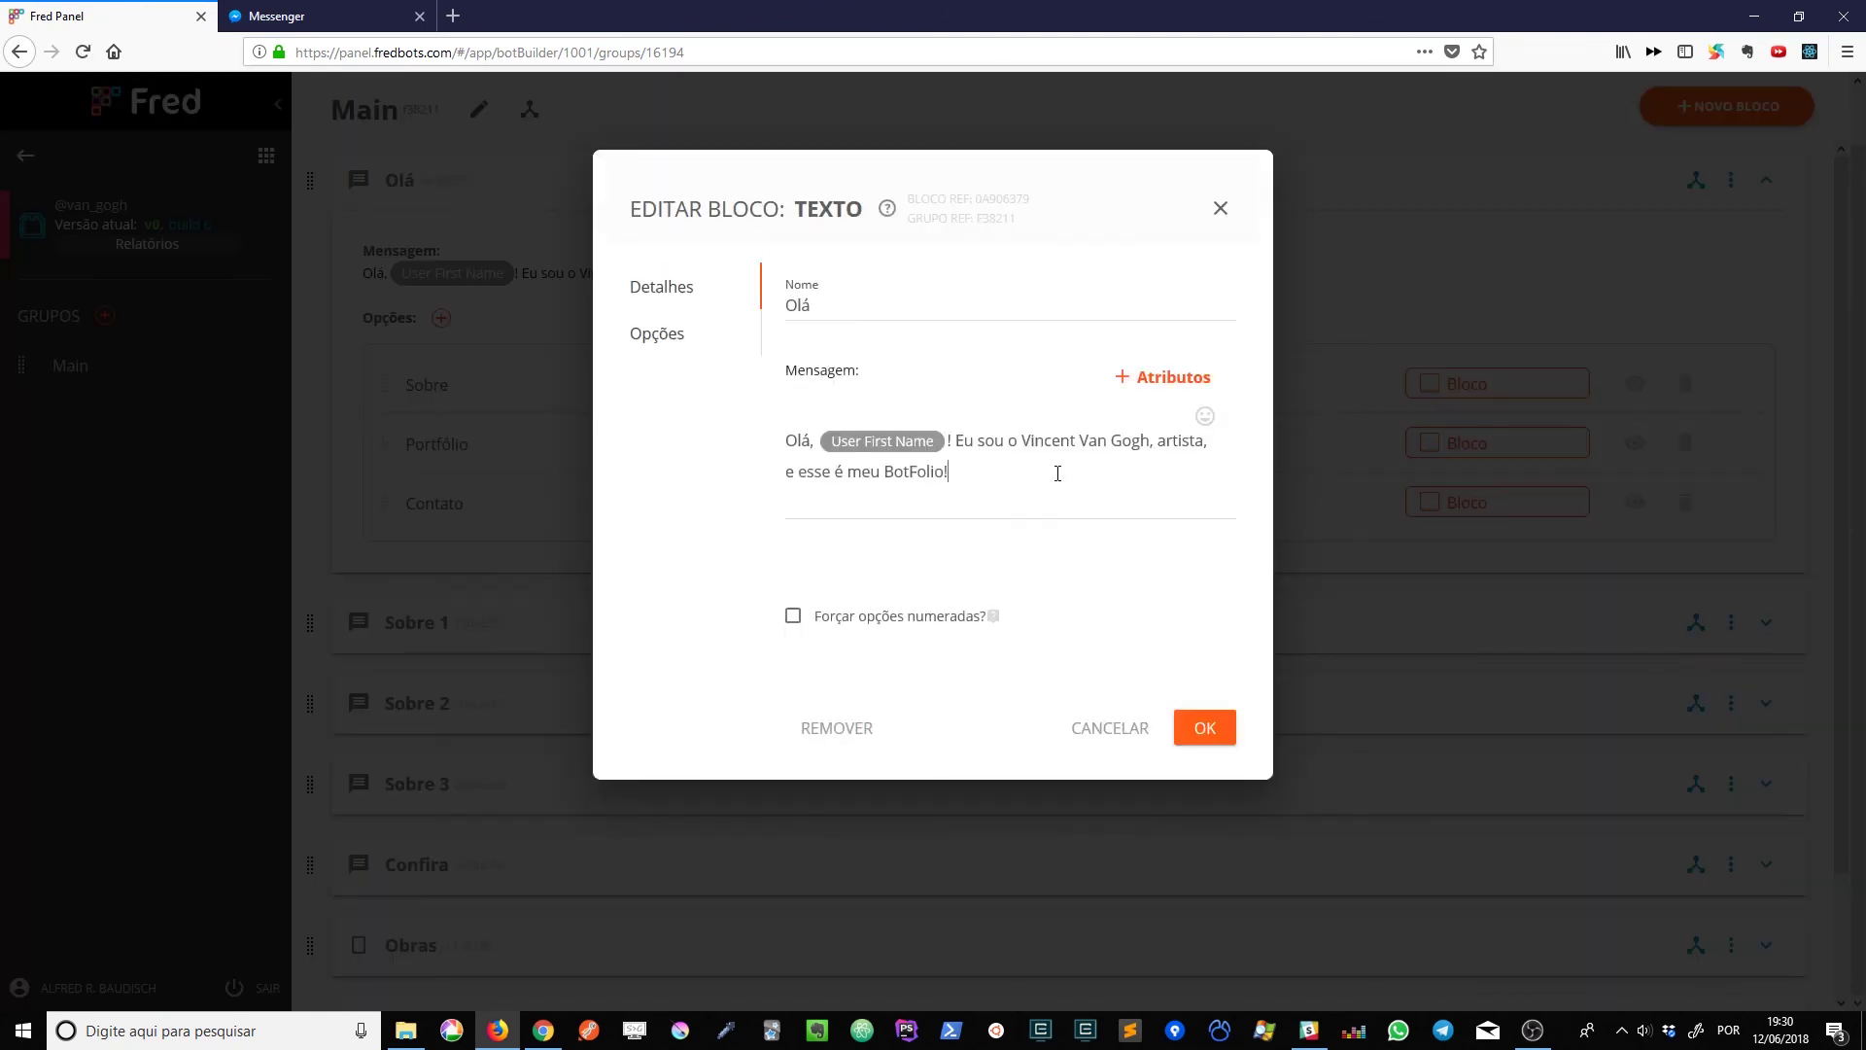
pyautogui.write('Como posso  lhe ajudar?')
pyautogui.click(1217, 735)
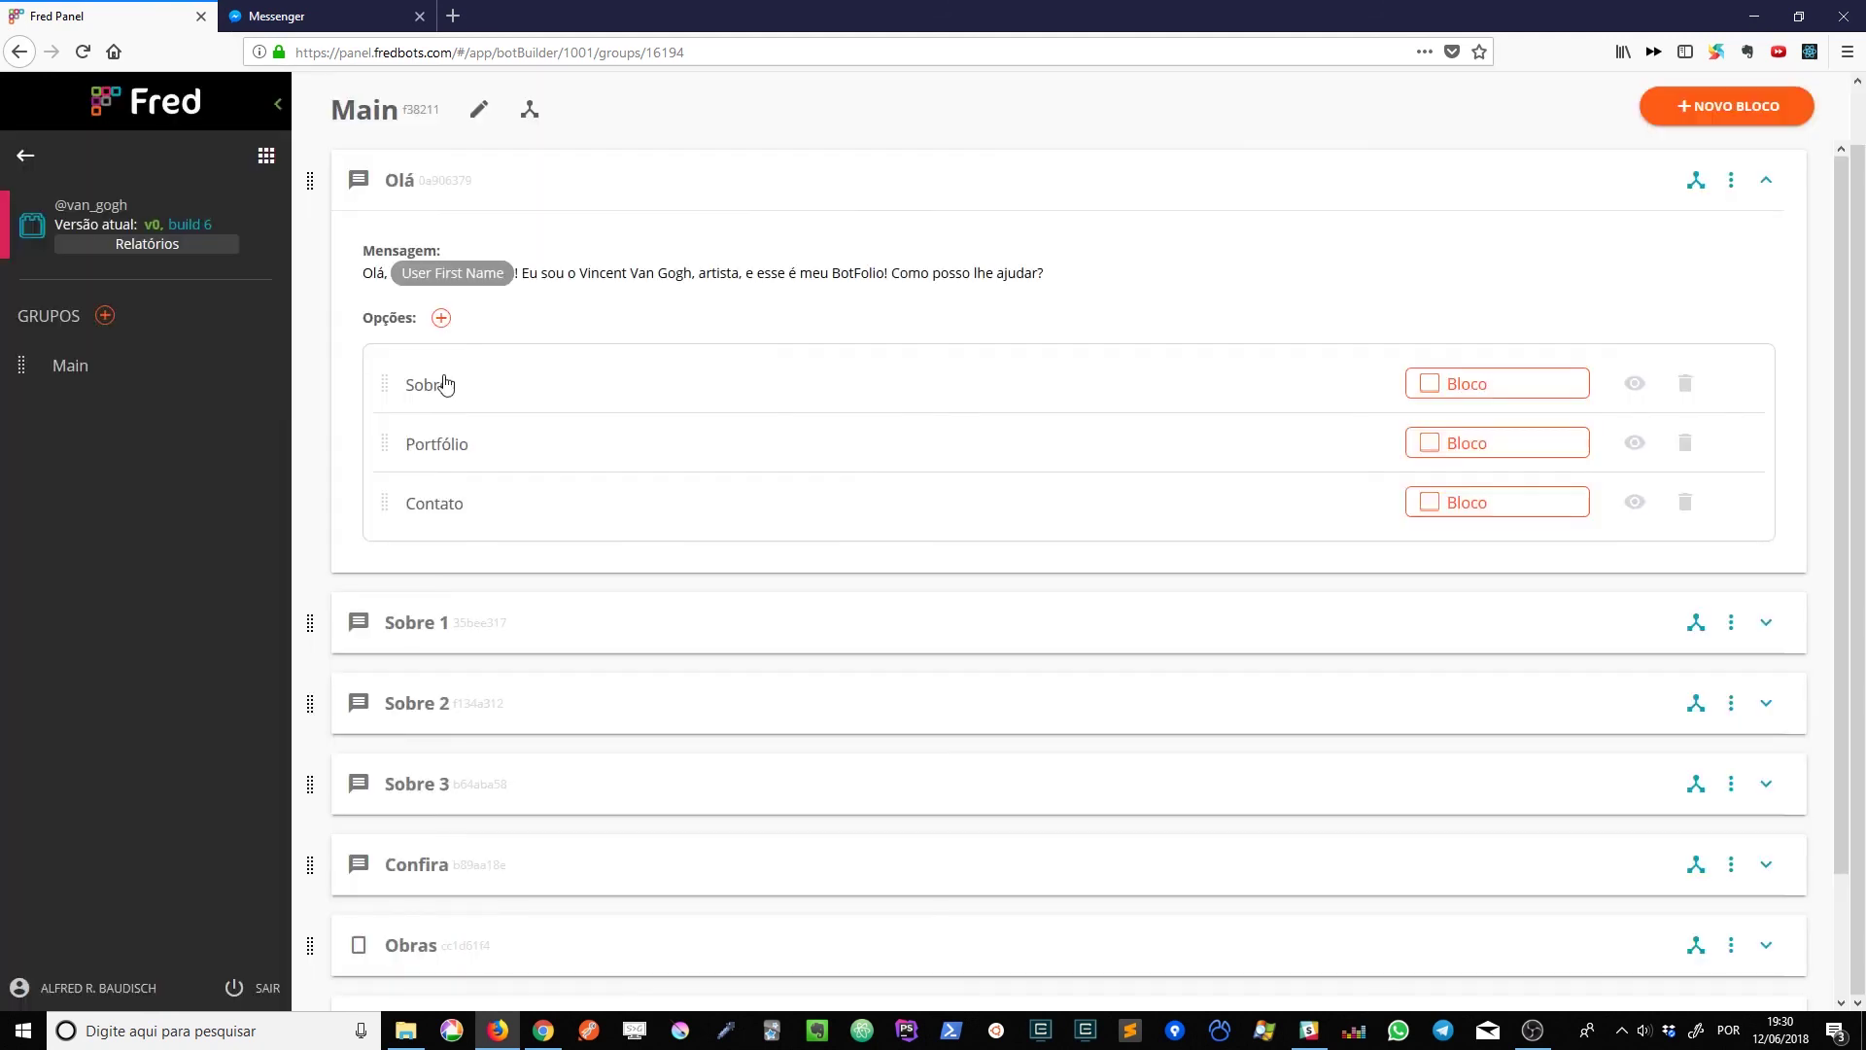
# Step: Publish the bot with the revised greeting as a new test version
pyautogui.scroll(1, 587, 162)
pyautogui.click(595, 97)
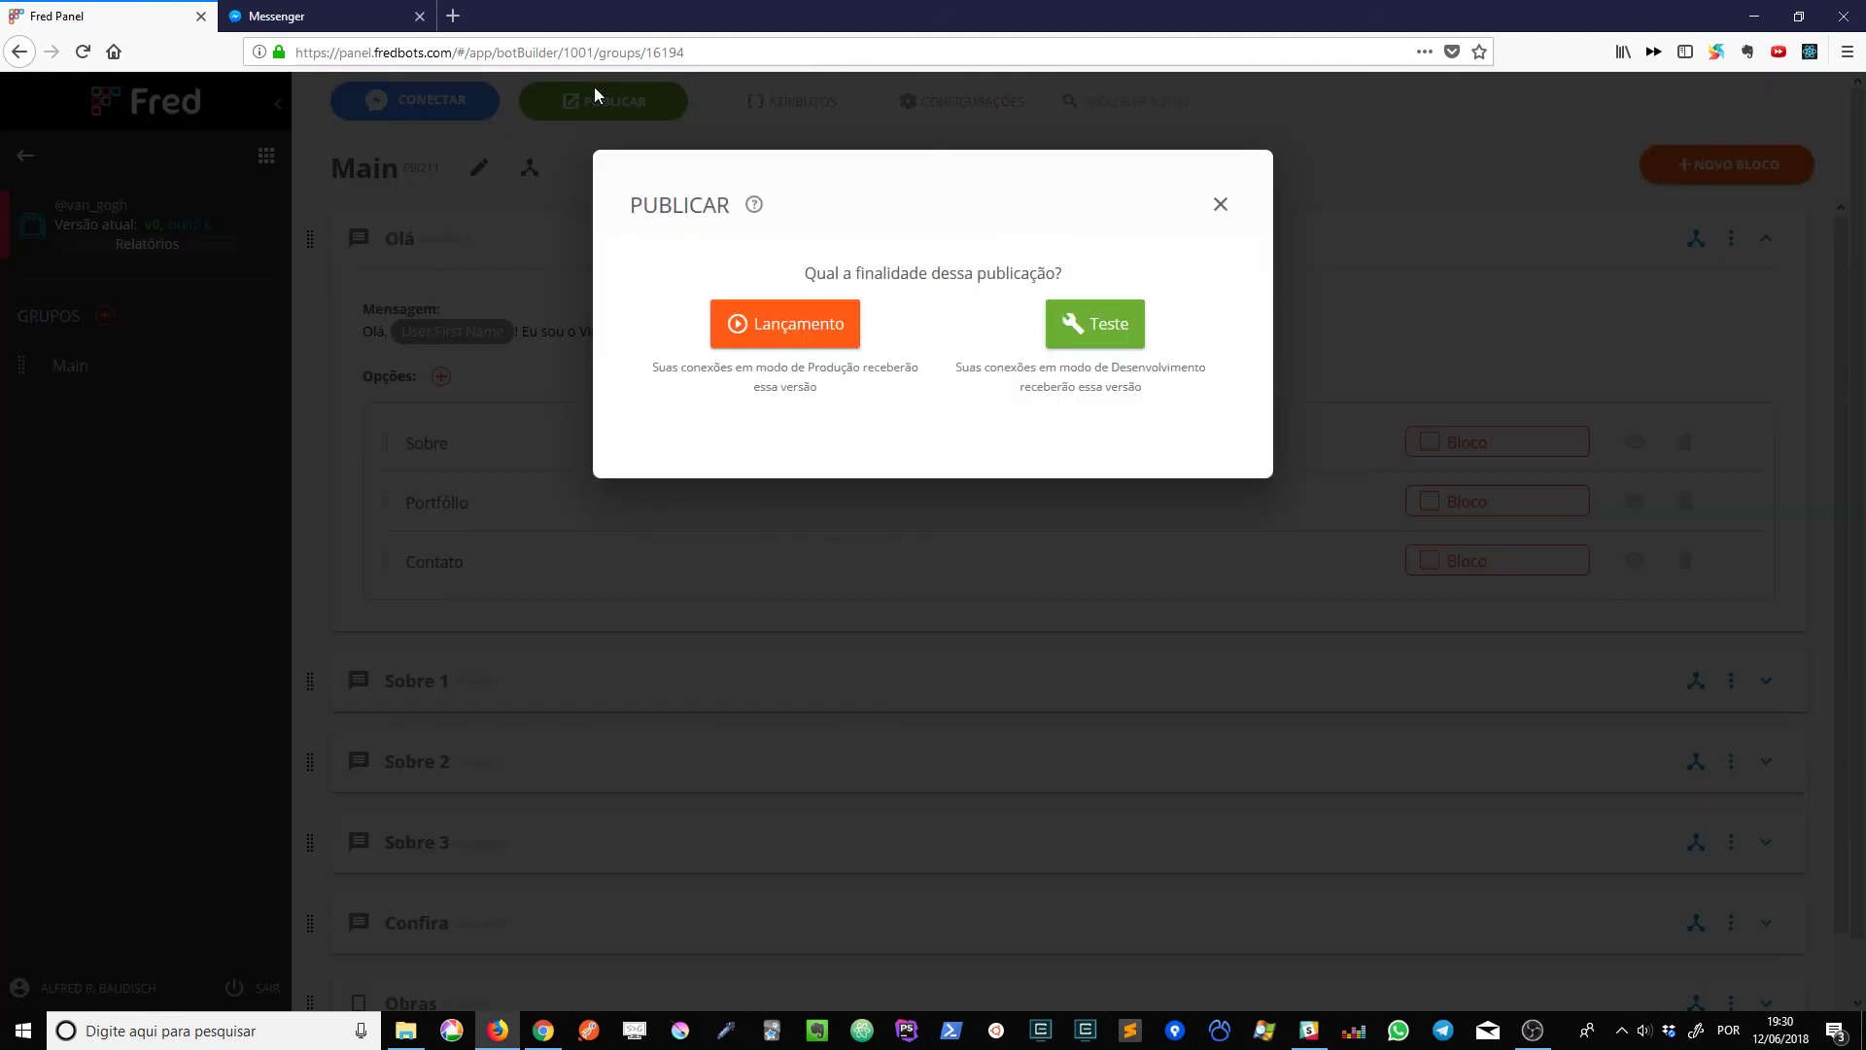
pyautogui.click(1088, 326)
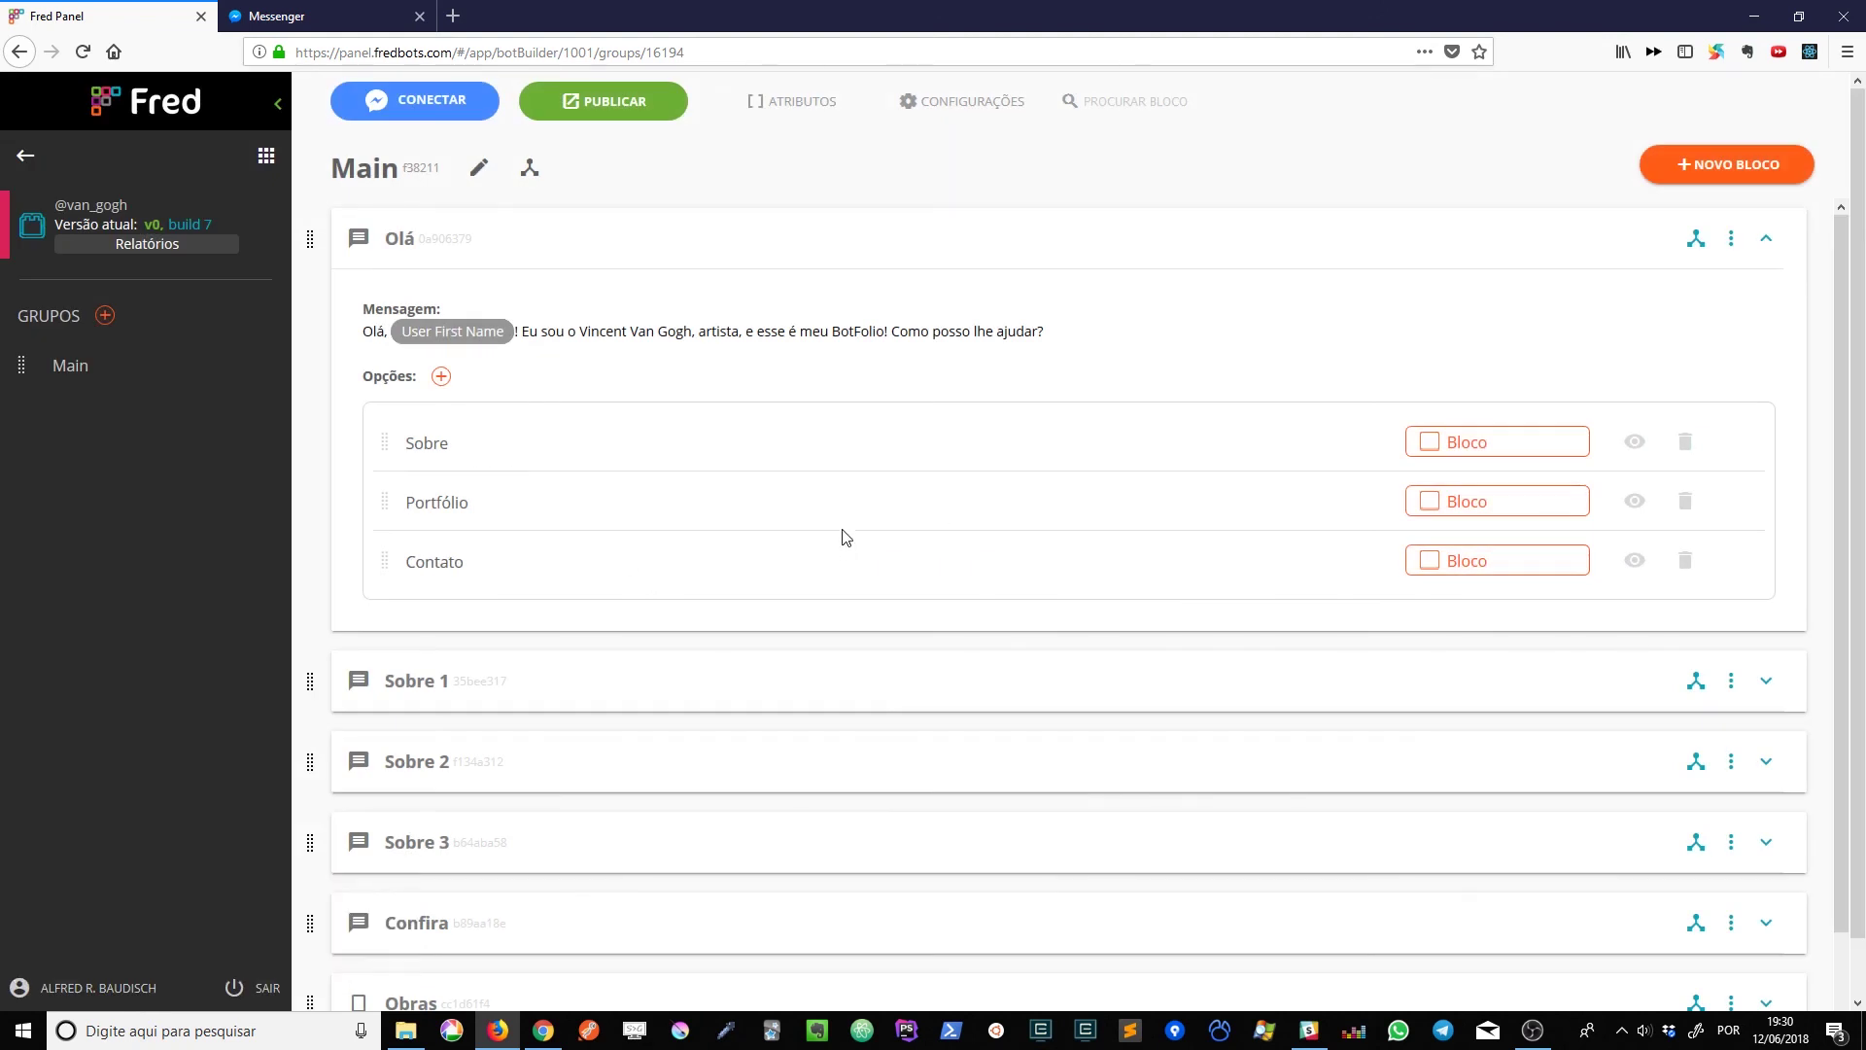
pyautogui.scroll(-1, 839, 519)
pyautogui.scroll(-1, 839, 519)
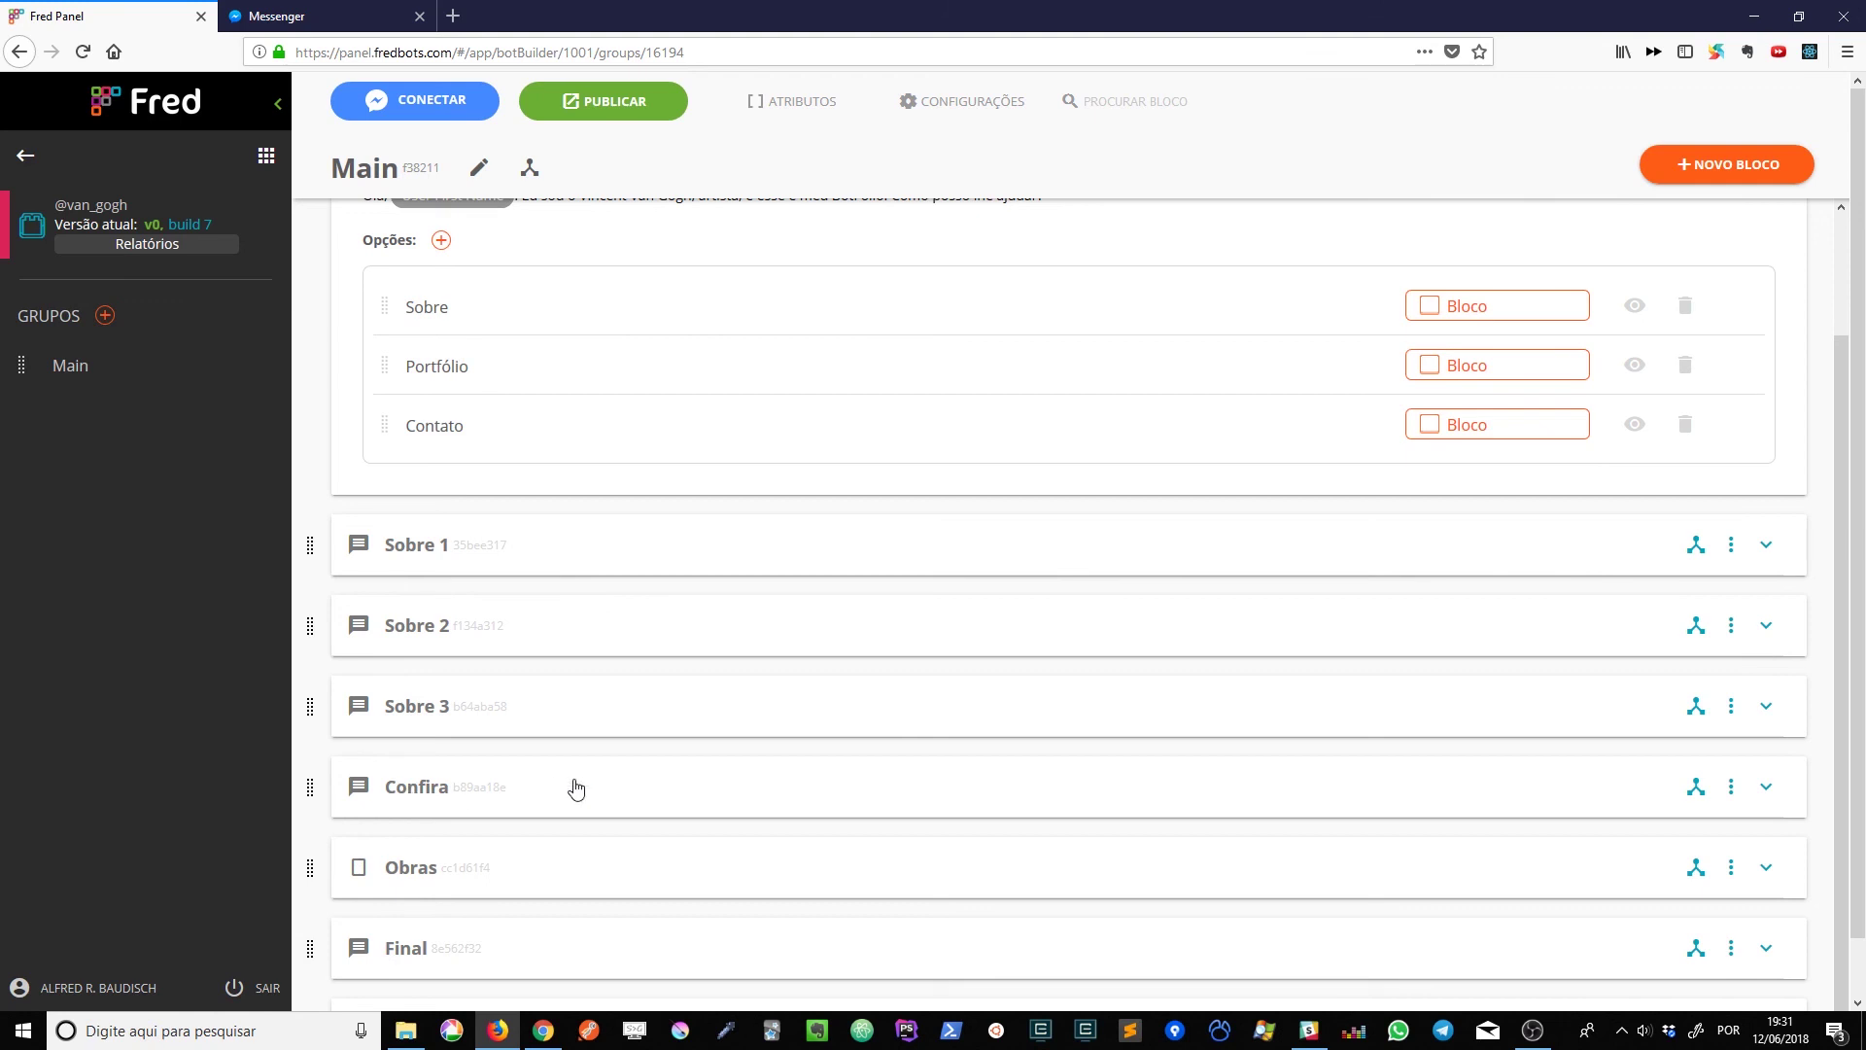
pyautogui.scroll(-1, 700, 418)
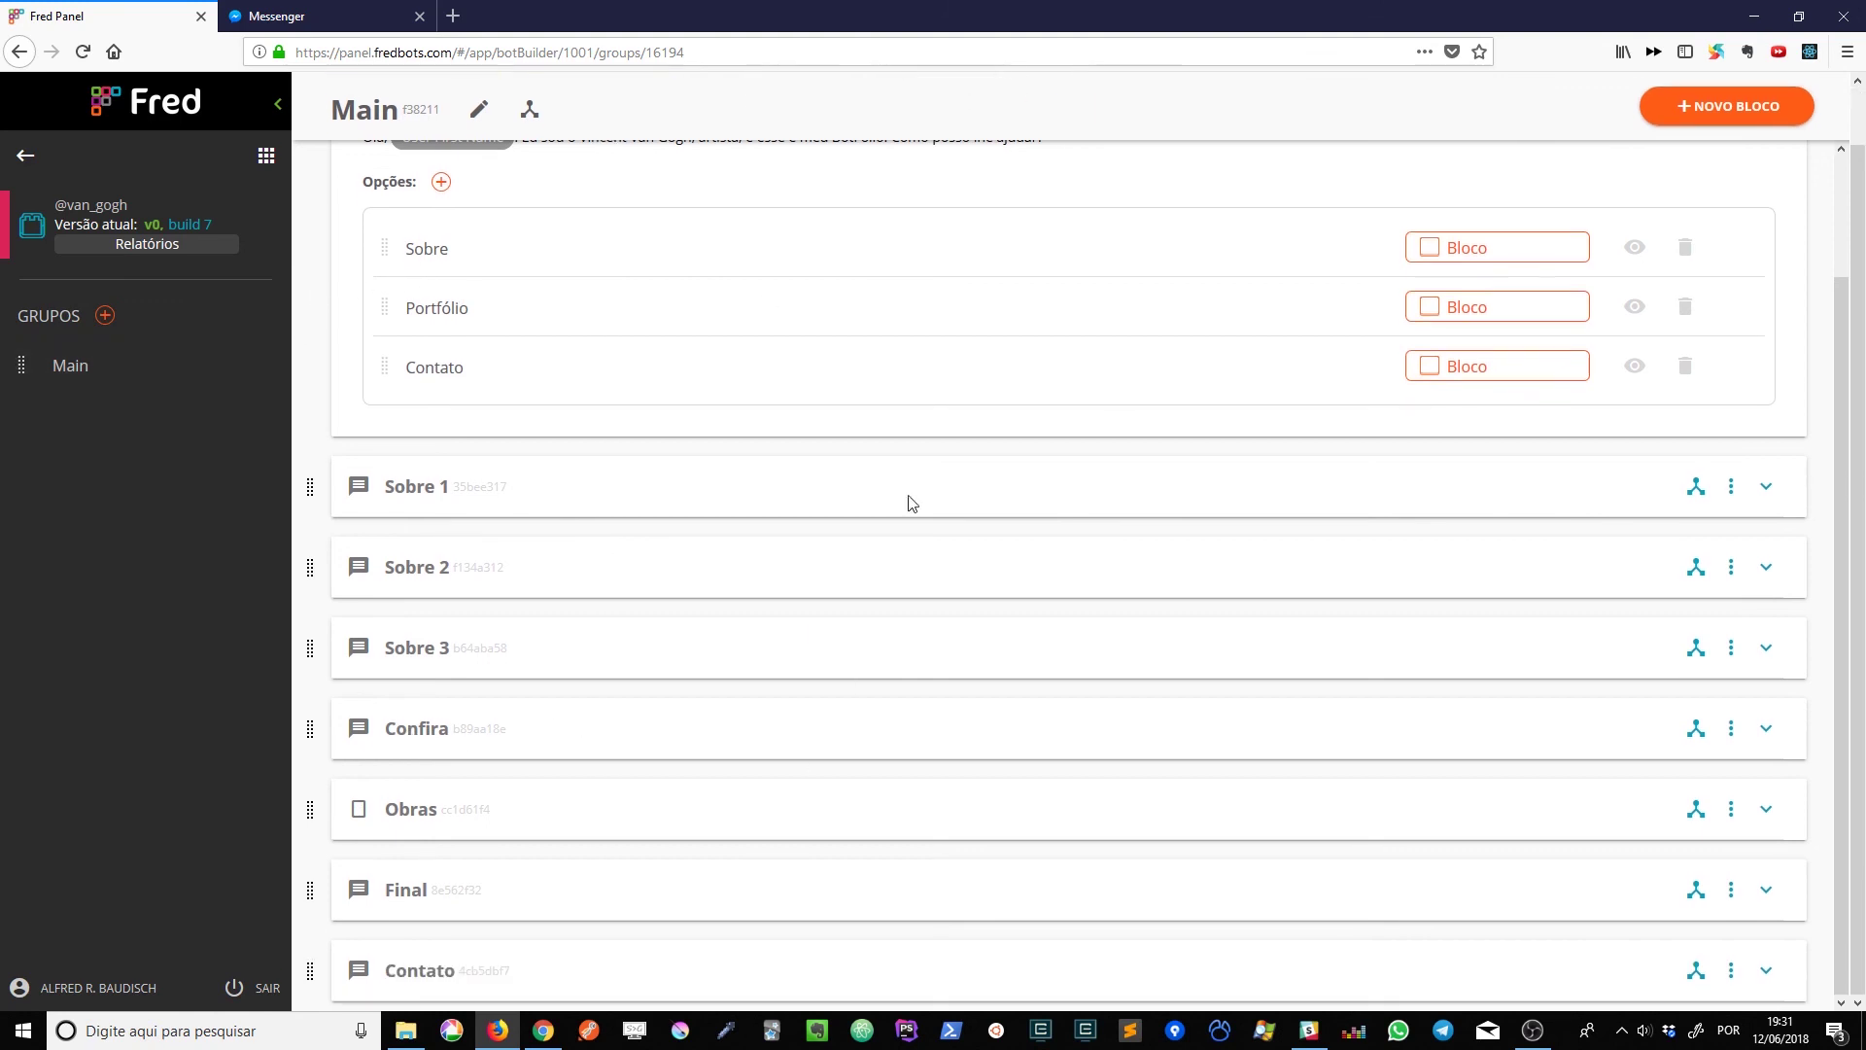
pyautogui.scroll(2, 779, 848)
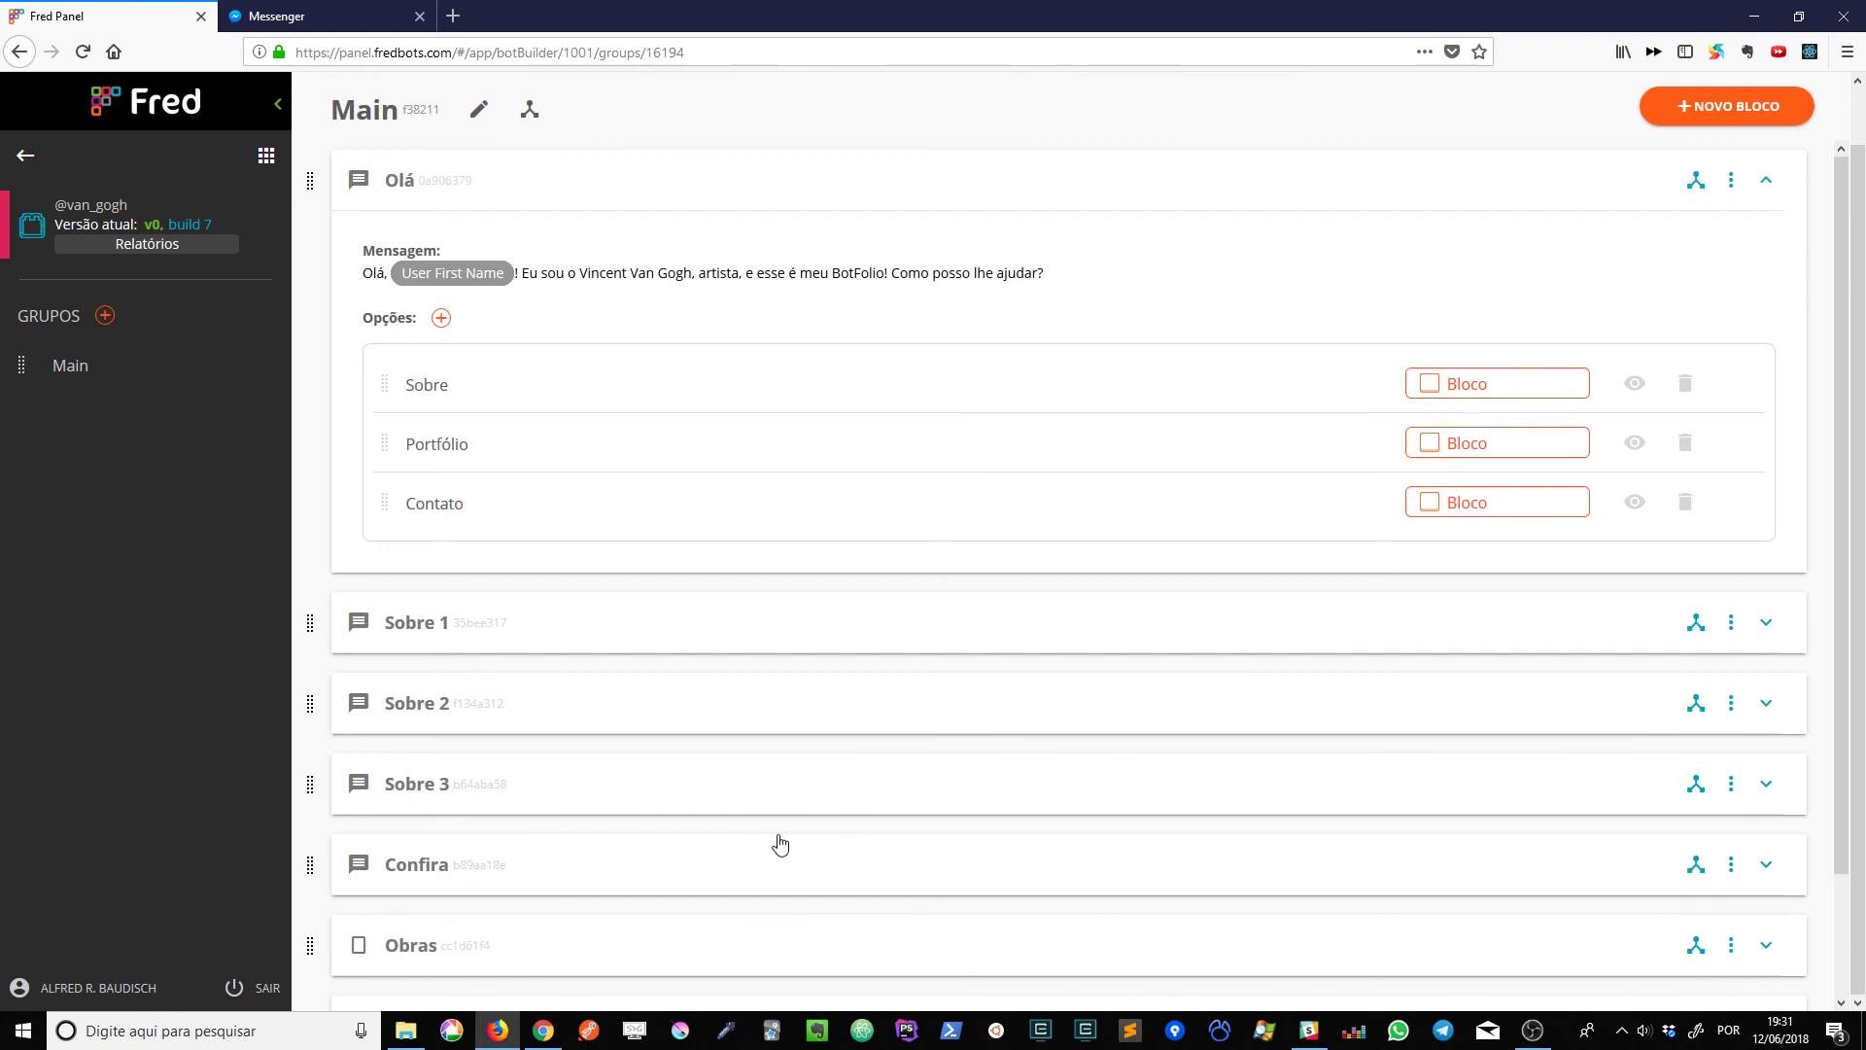
# Step: Request the import of the existing bot configuration with the Bot ID "botfolio-2" in the bot's settings
pyautogui.scroll(1, 779, 844)
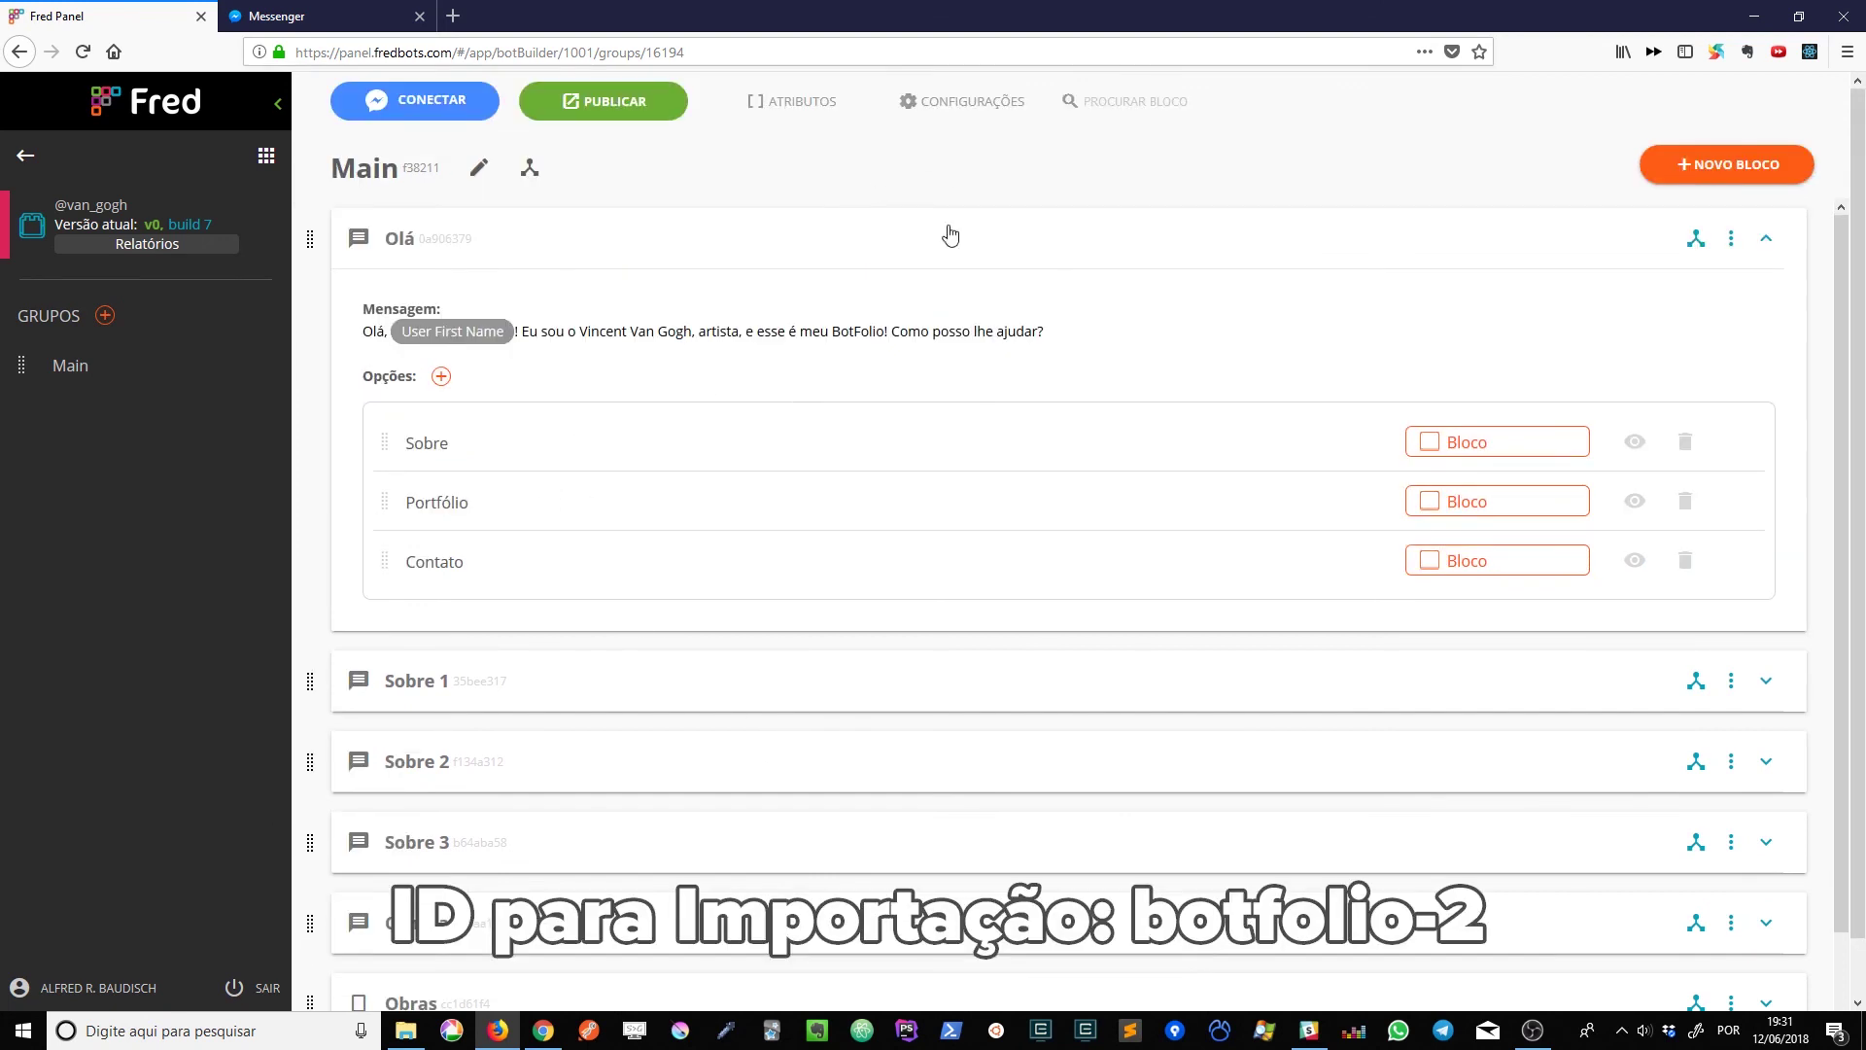
pyautogui.click(914, 103)
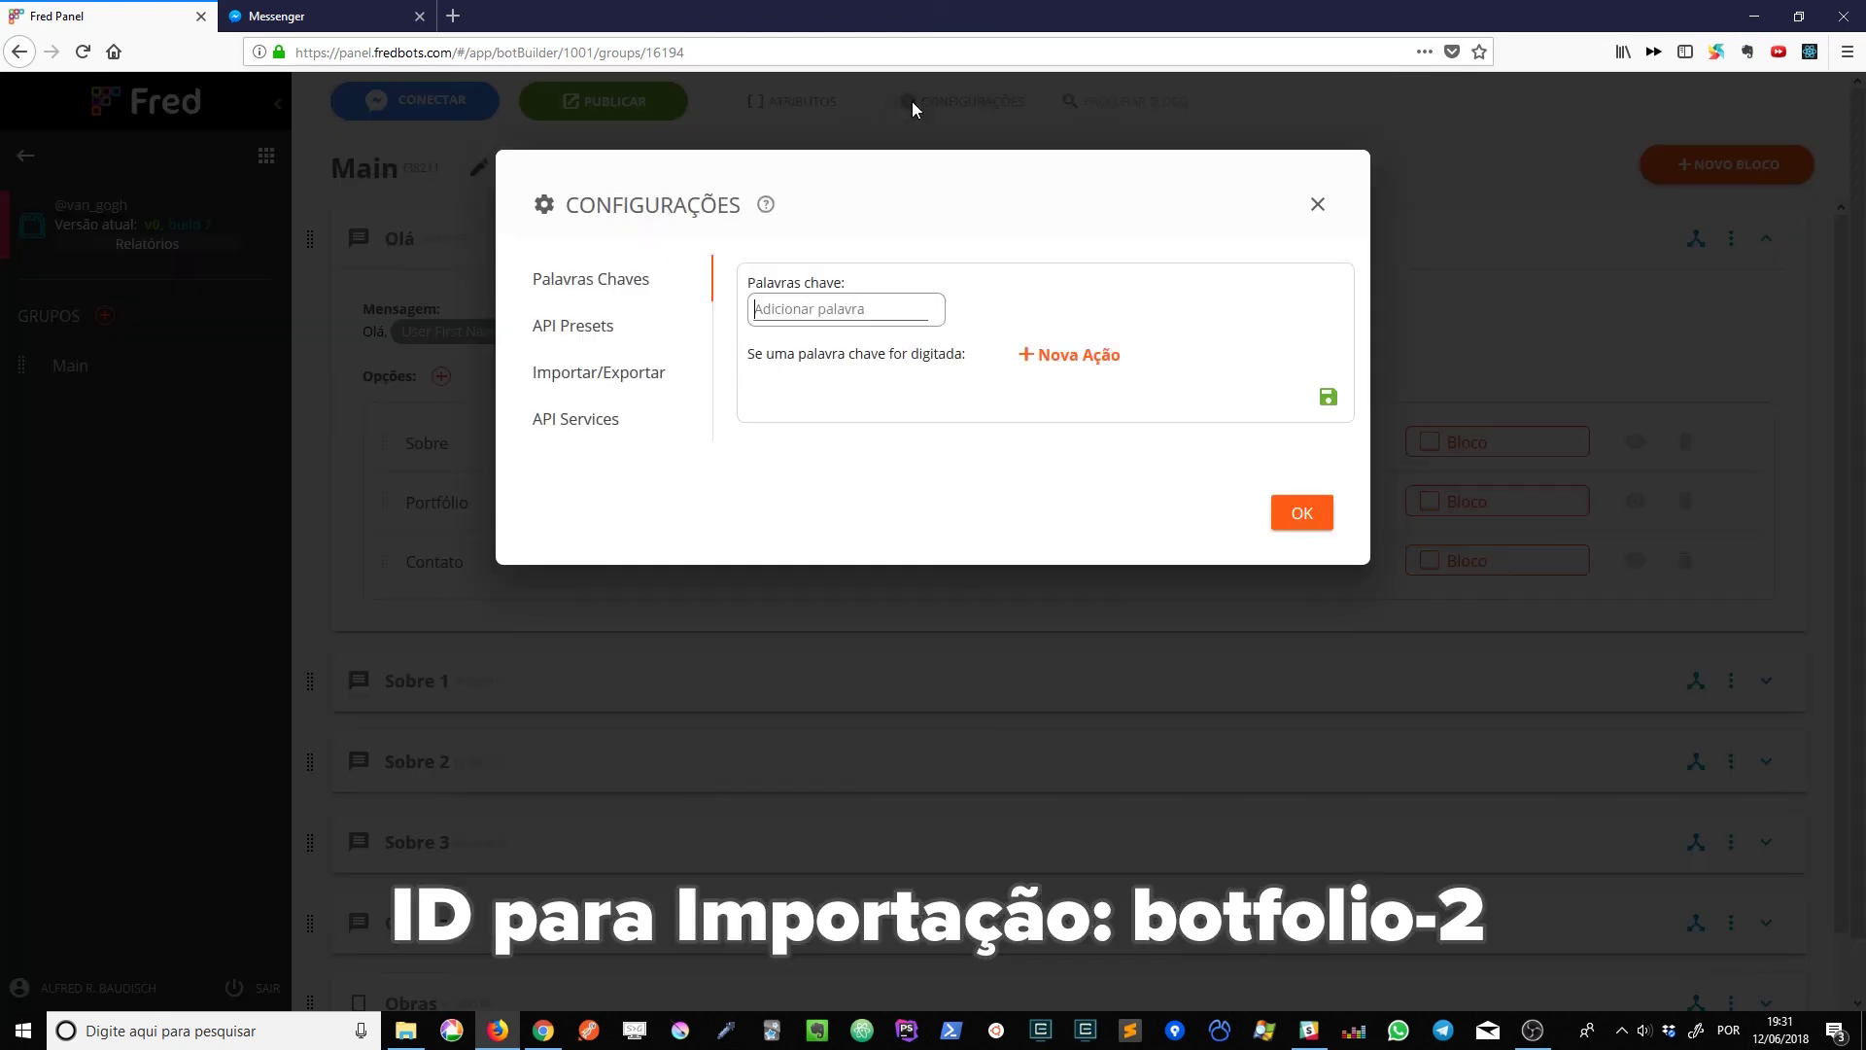
pyautogui.click(652, 373)
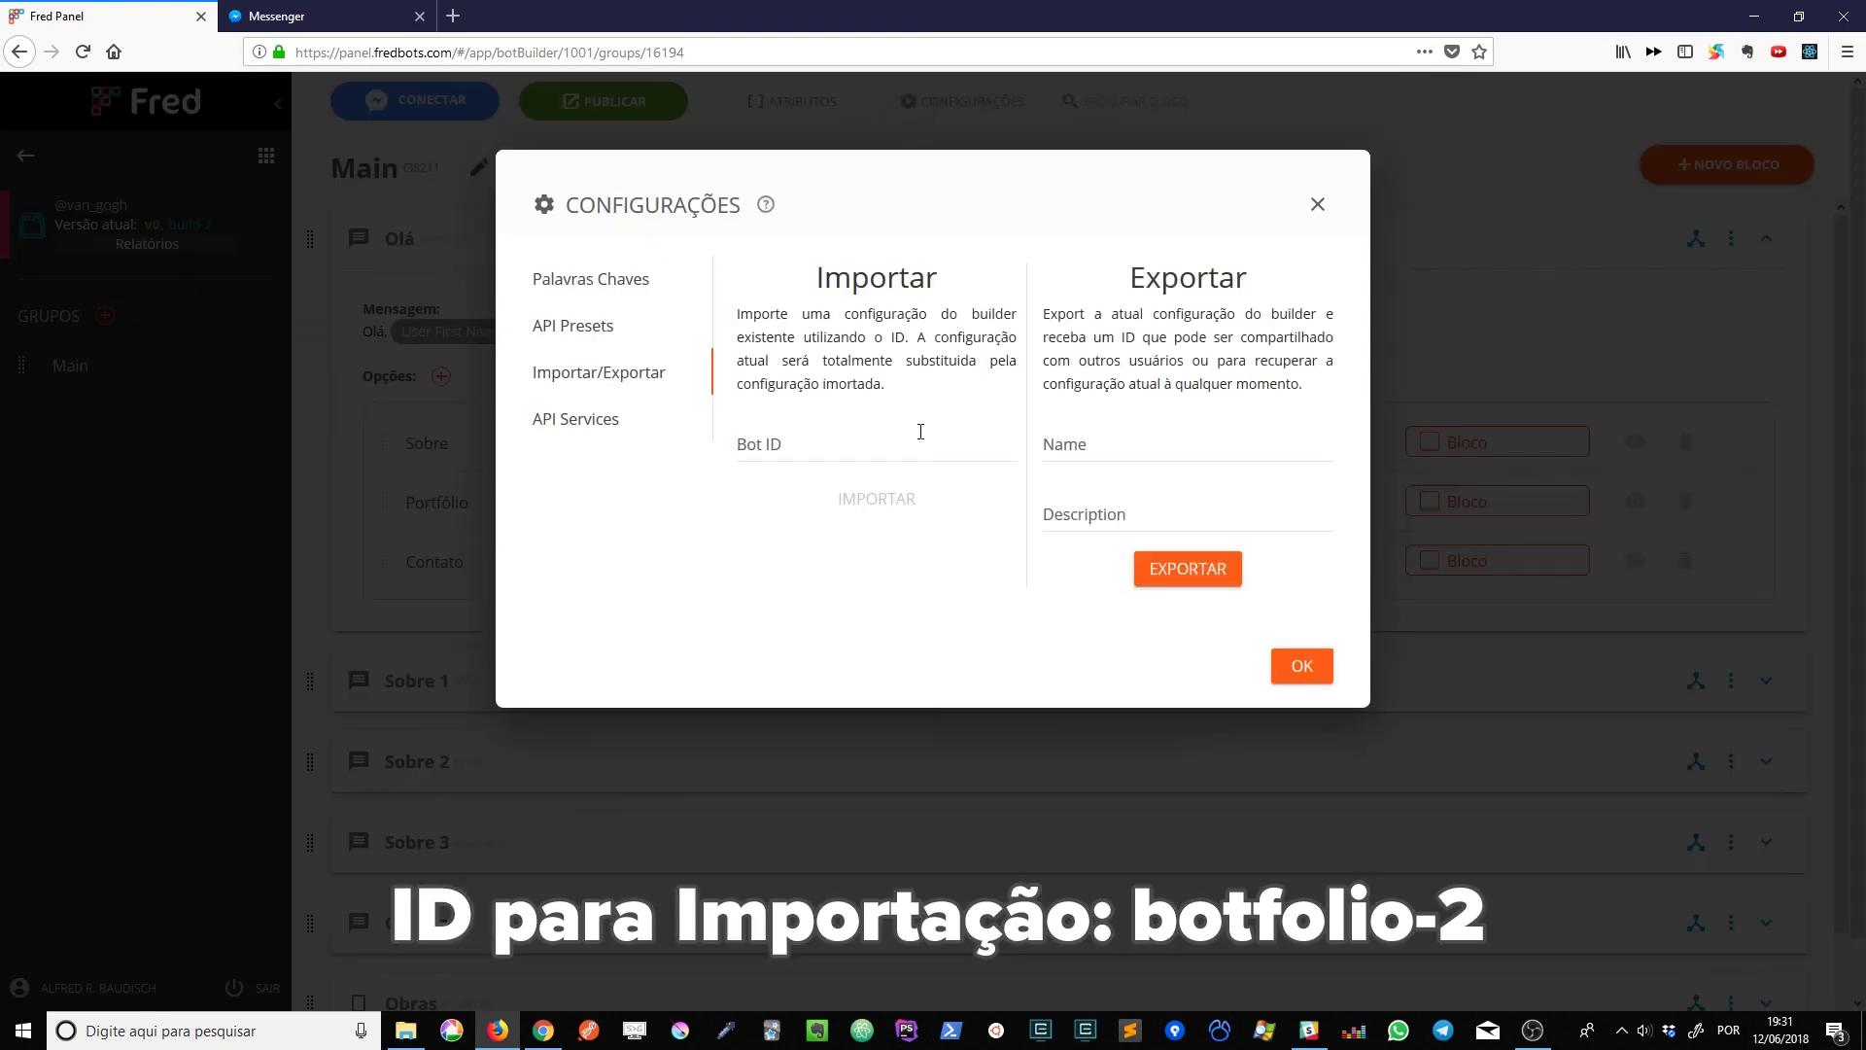
pyautogui.click(846, 440)
pyautogui.write('botfolio-2')
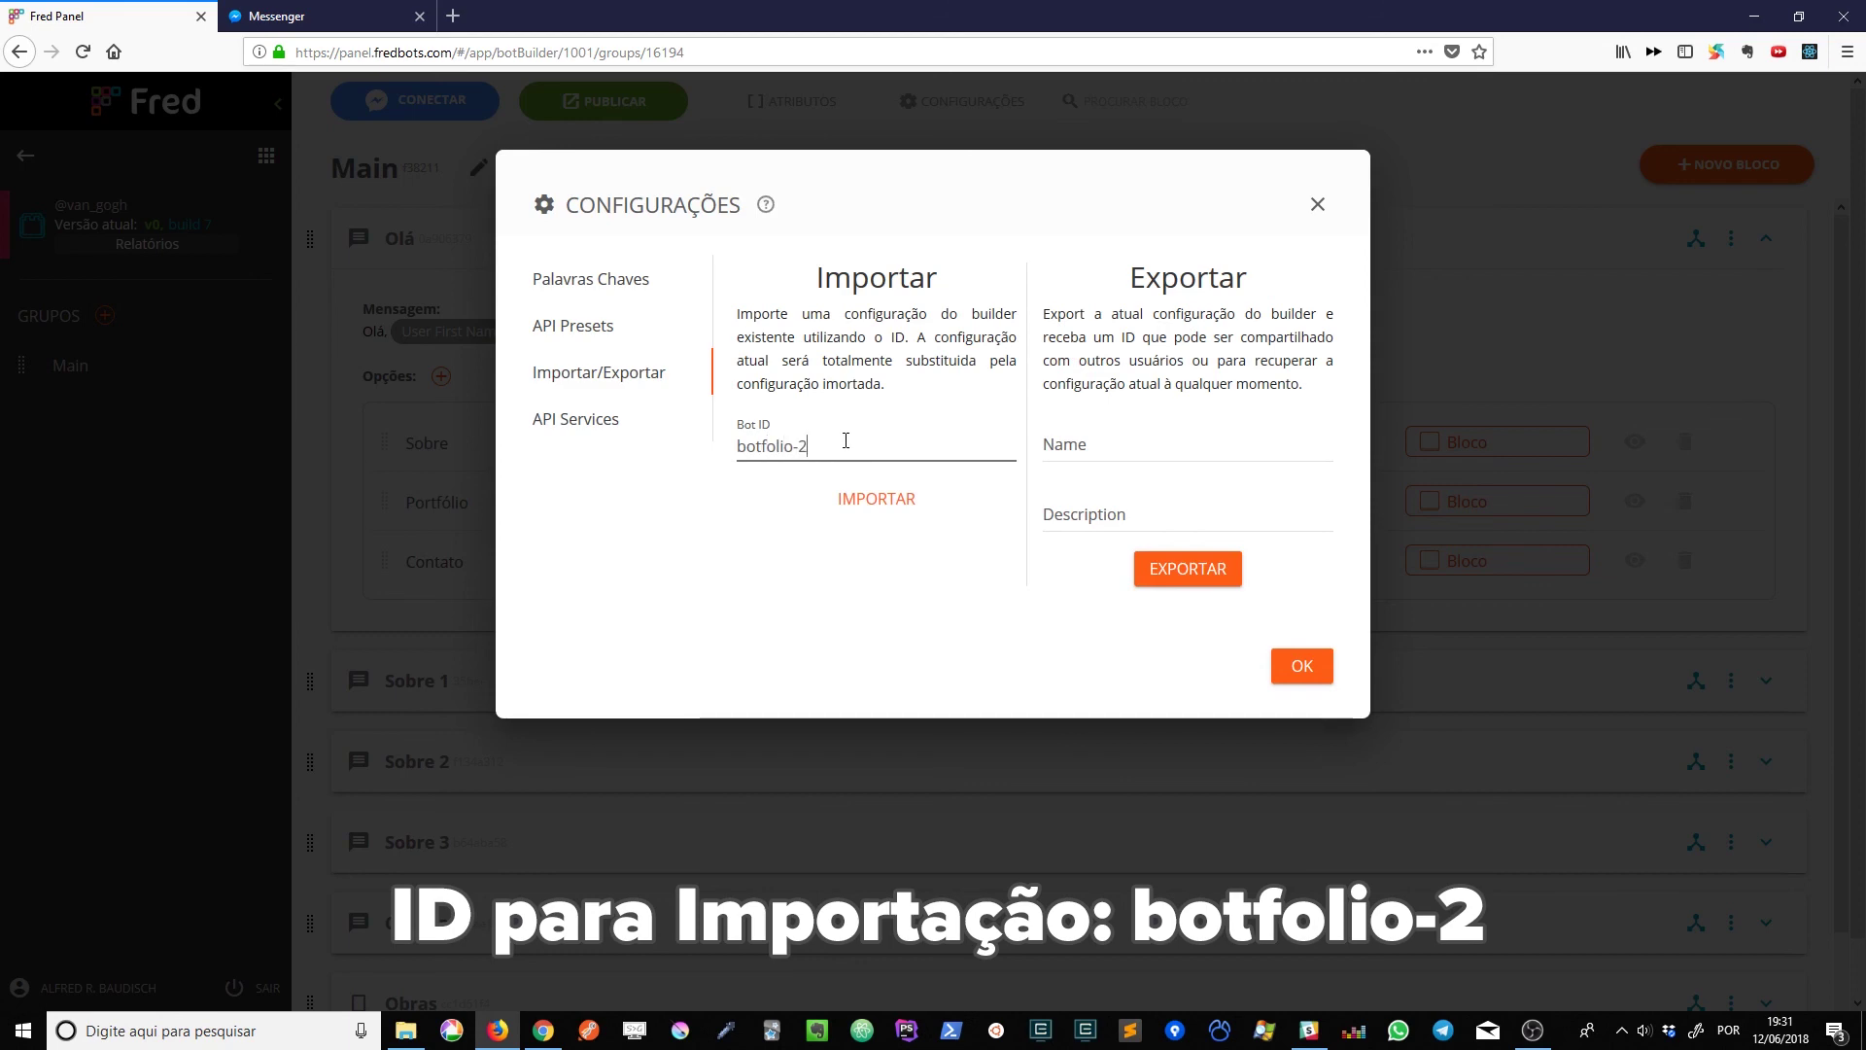
pyautogui.click(895, 493)
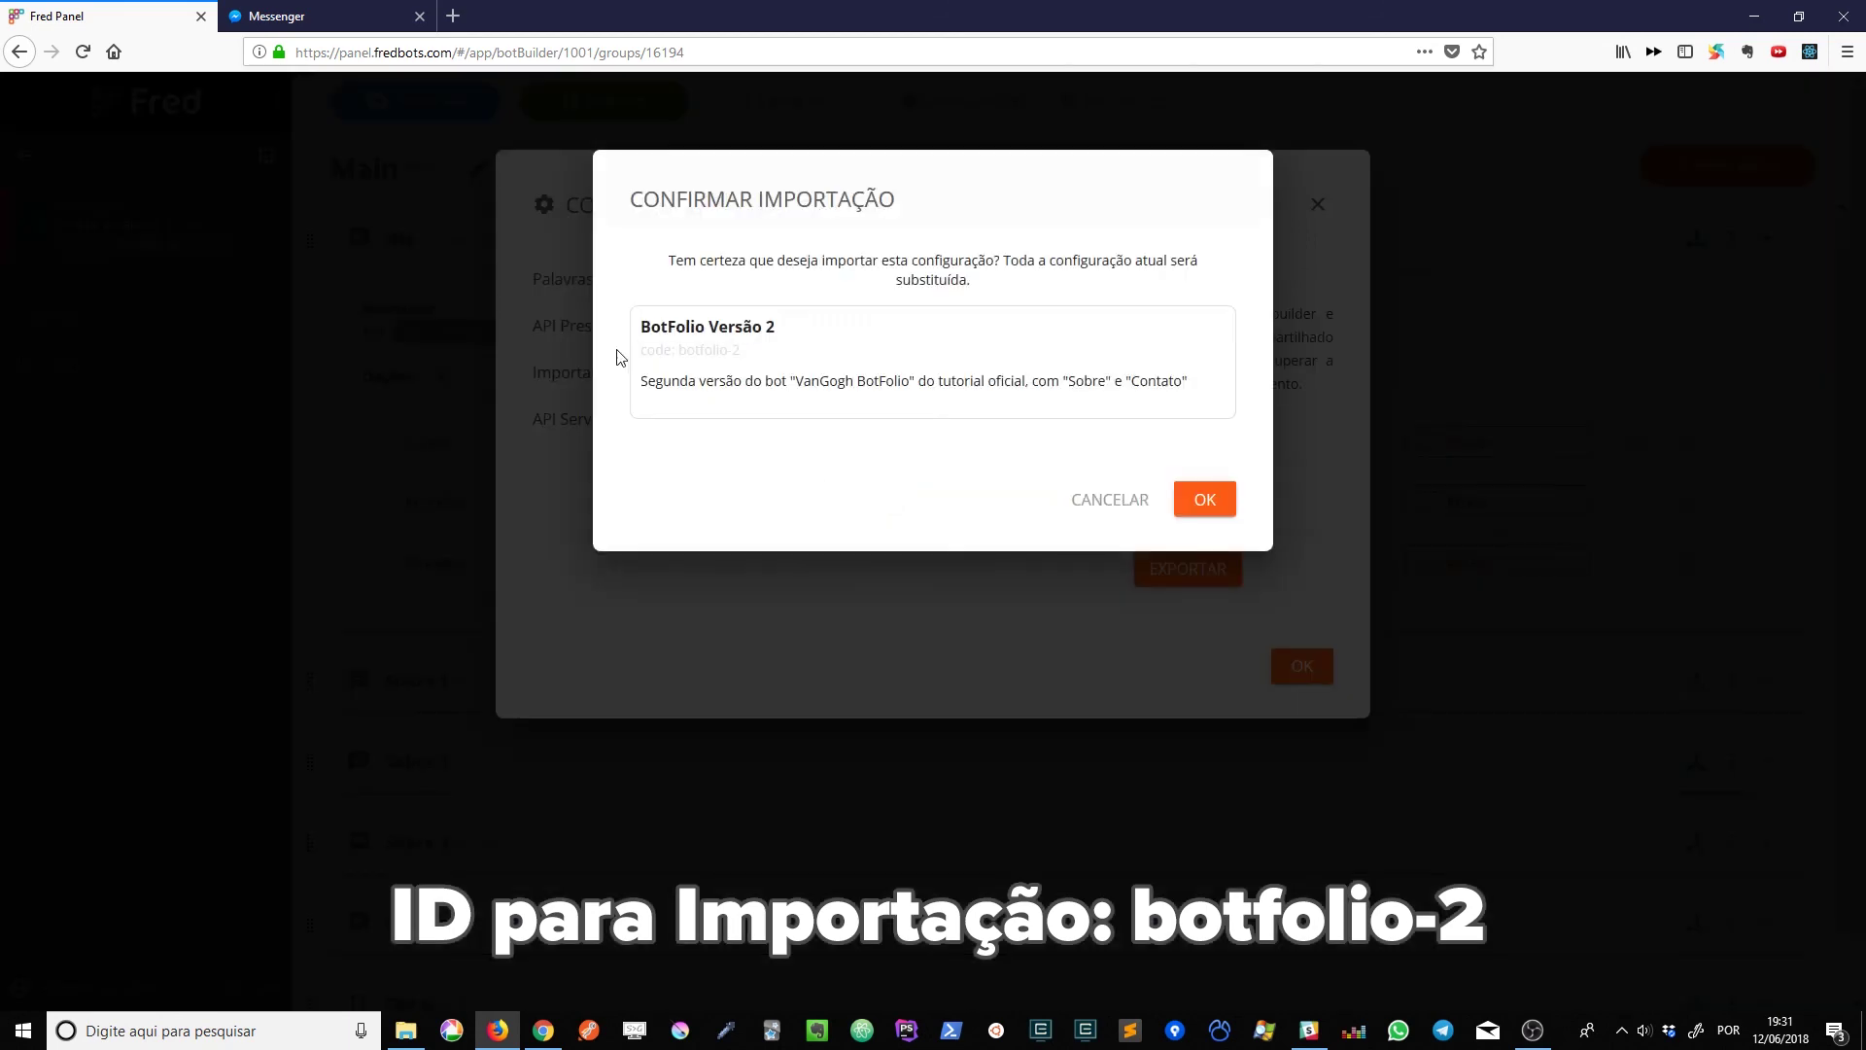